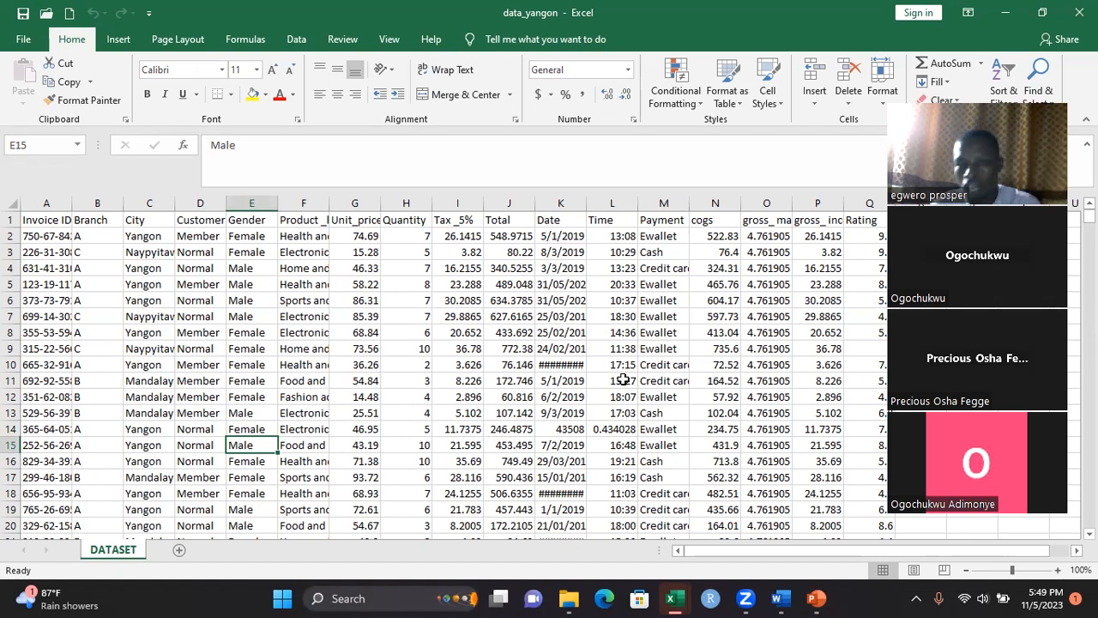
Widen the Payment, Product_line and Unit_price columns so their headers and entries fit
double_click(687, 201)
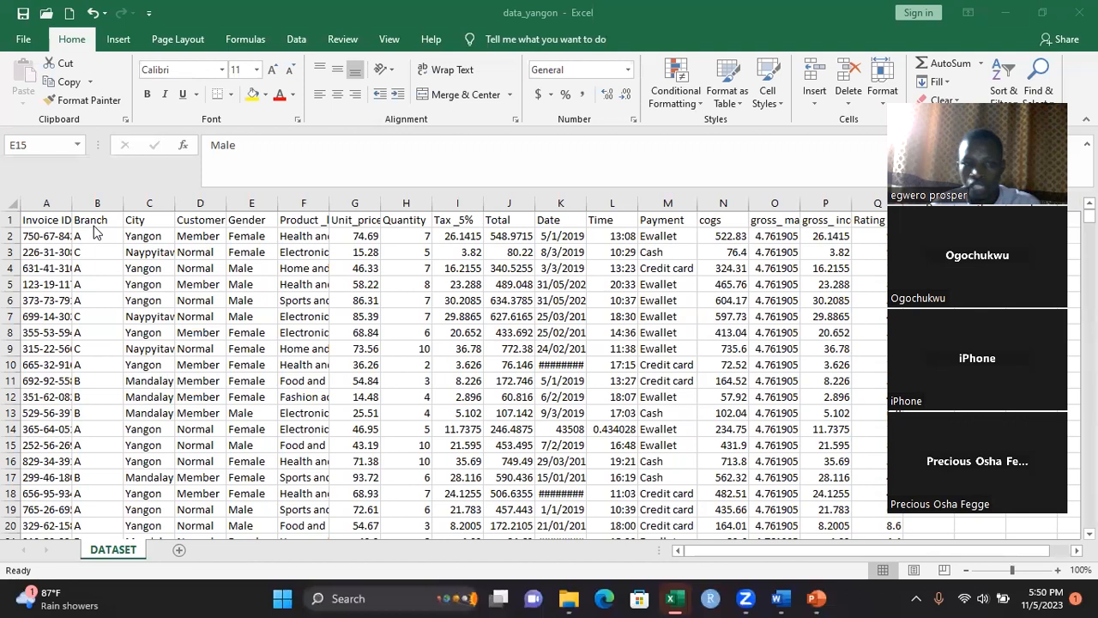
click(46, 225)
click(47, 223)
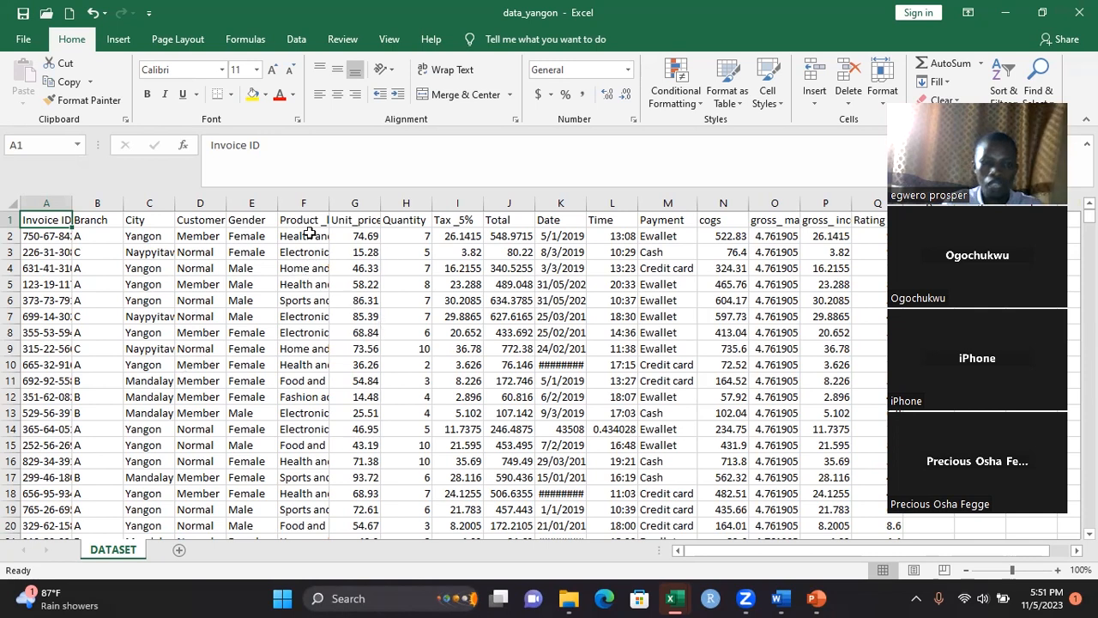
double_click(330, 202)
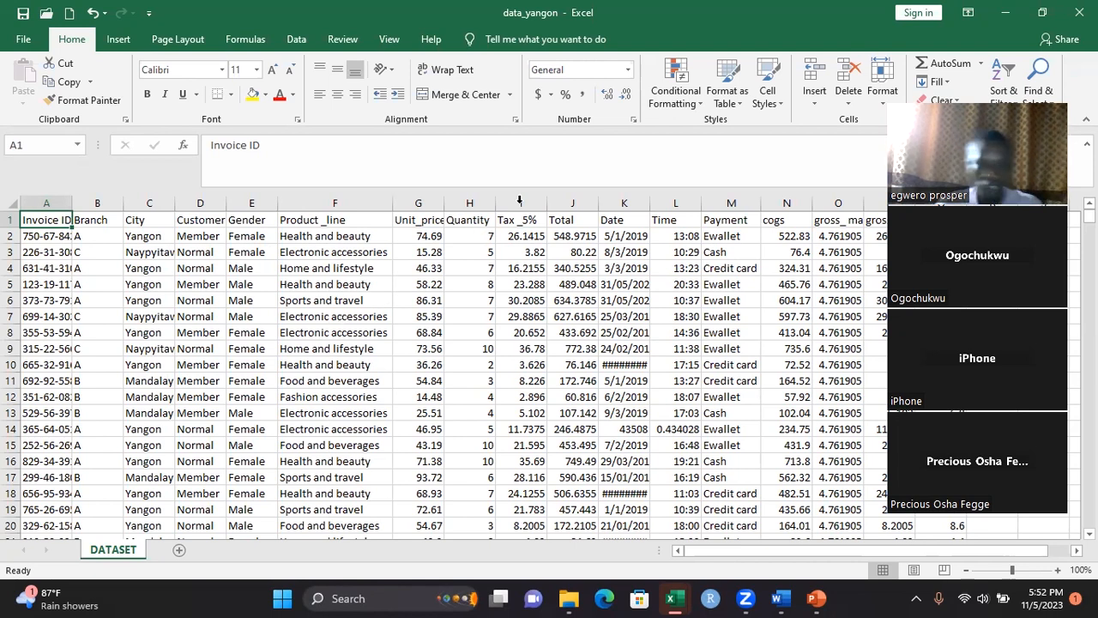
drag(443, 204, 449, 204)
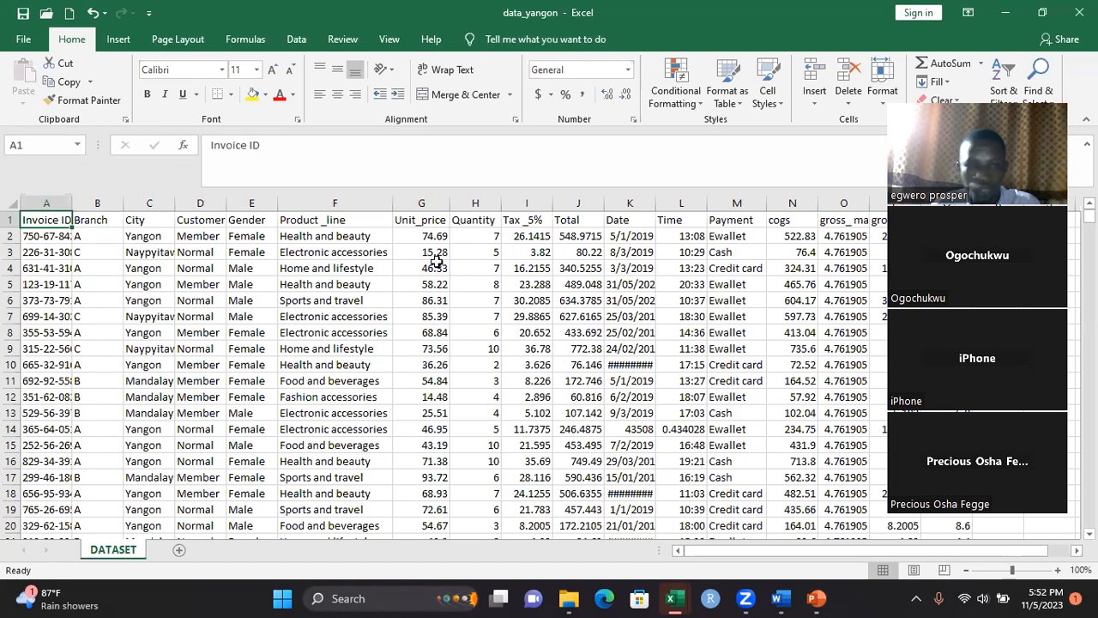
Review the first Quantity and Tax_5% entries, and widen the Date column enough to display every date in full
click(491, 237)
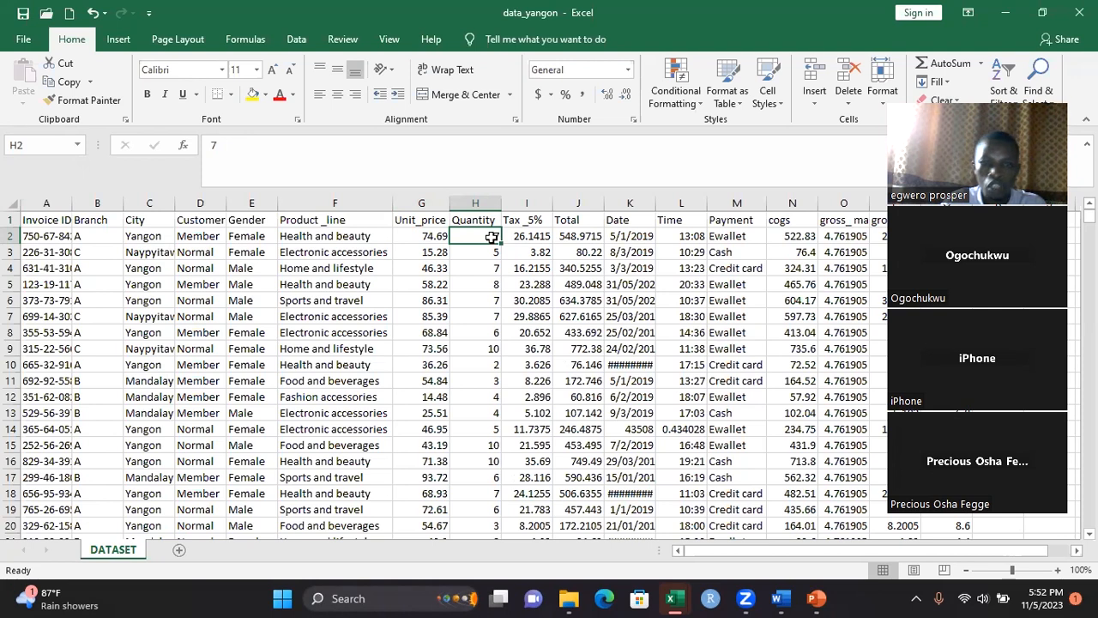
click(522, 239)
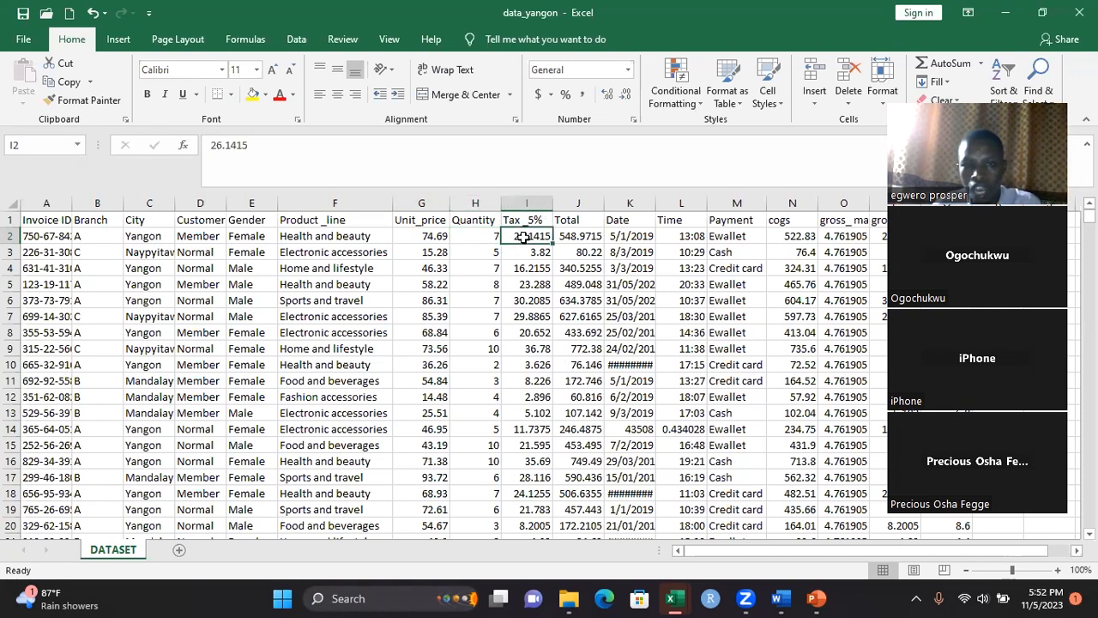
click(534, 220)
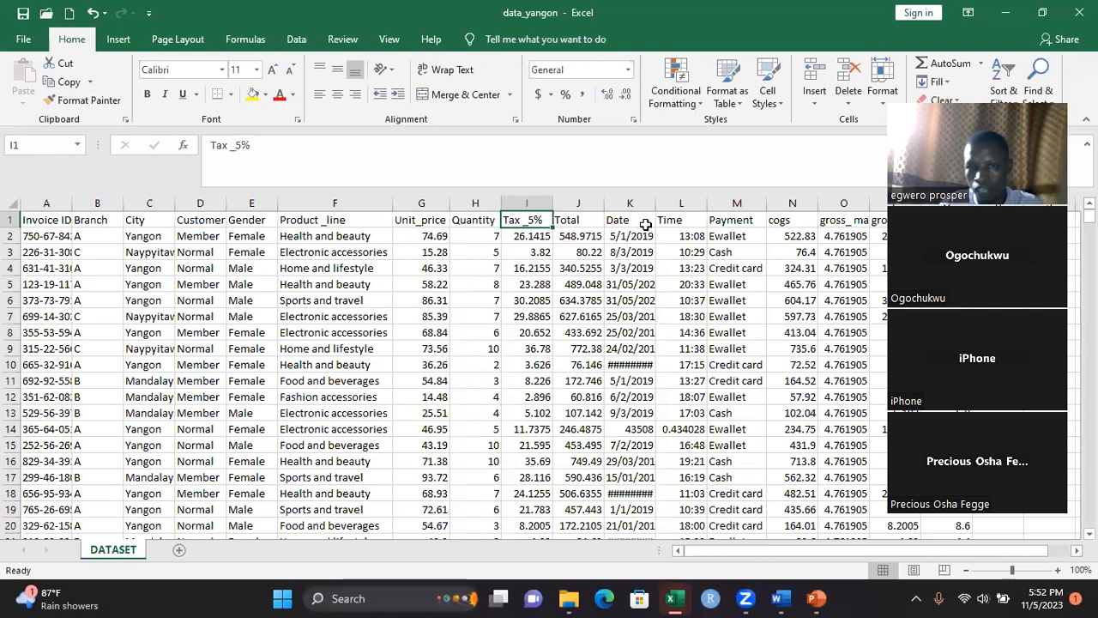
drag(656, 203, 665, 204)
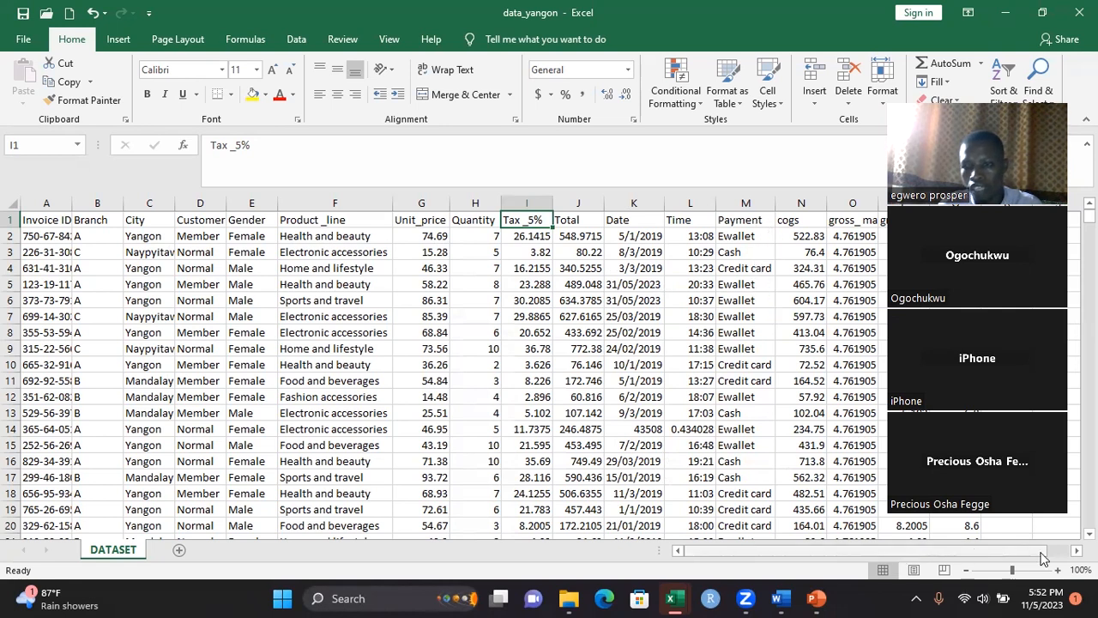
Auto-fit the gross_margin_percentage and gross_income columns to their contents
scroll(873, 406, right, 3)
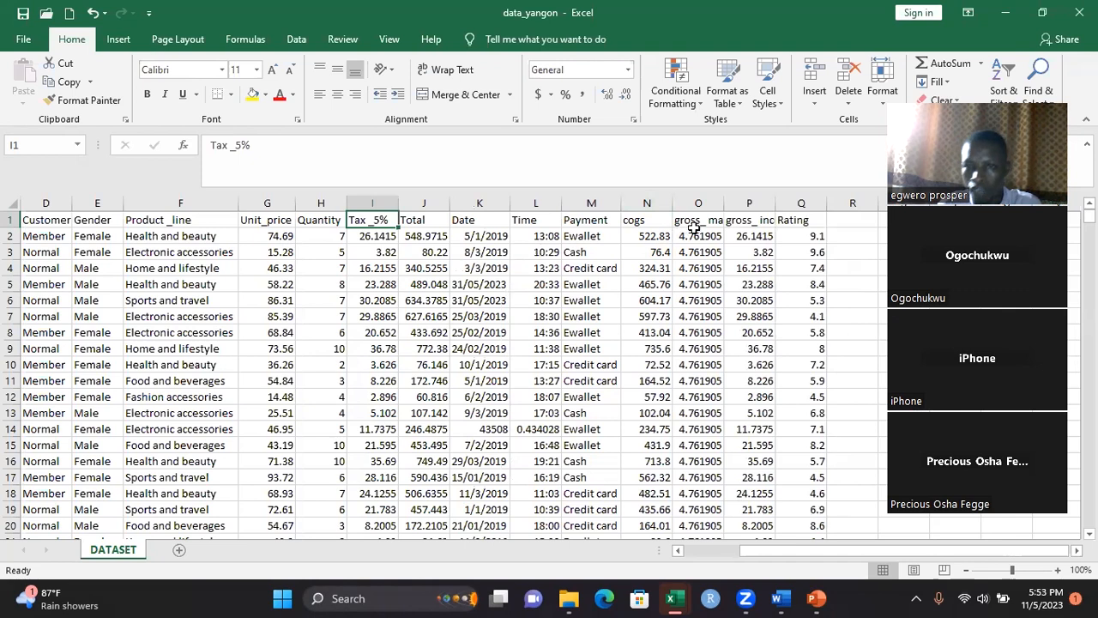
double_click(724, 201)
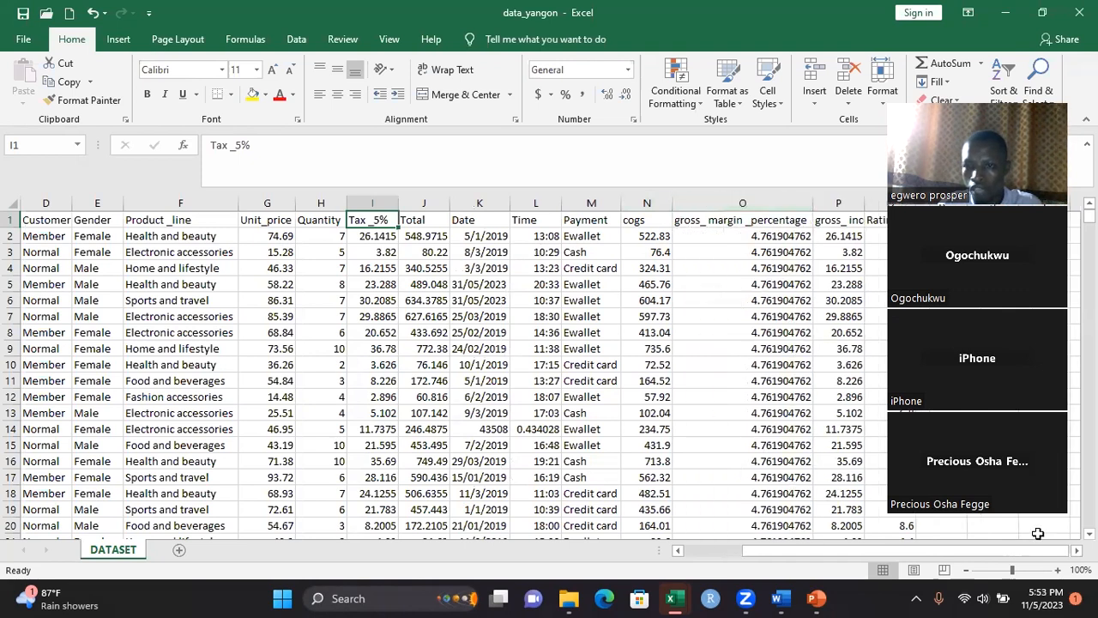
double_click(1076, 551)
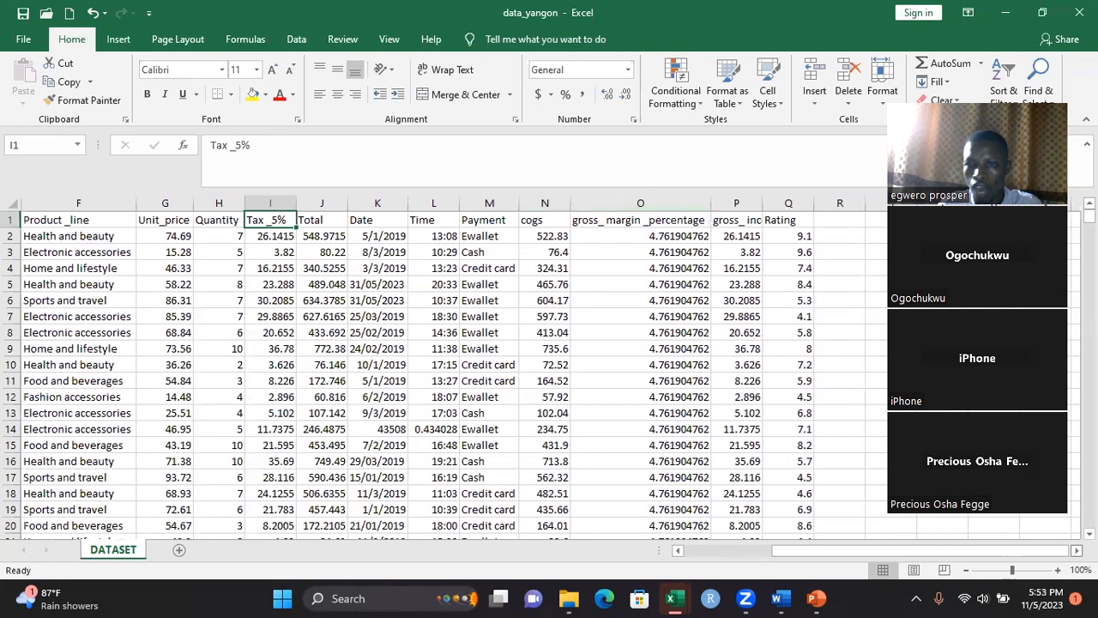
double_click(762, 203)
click(764, 199)
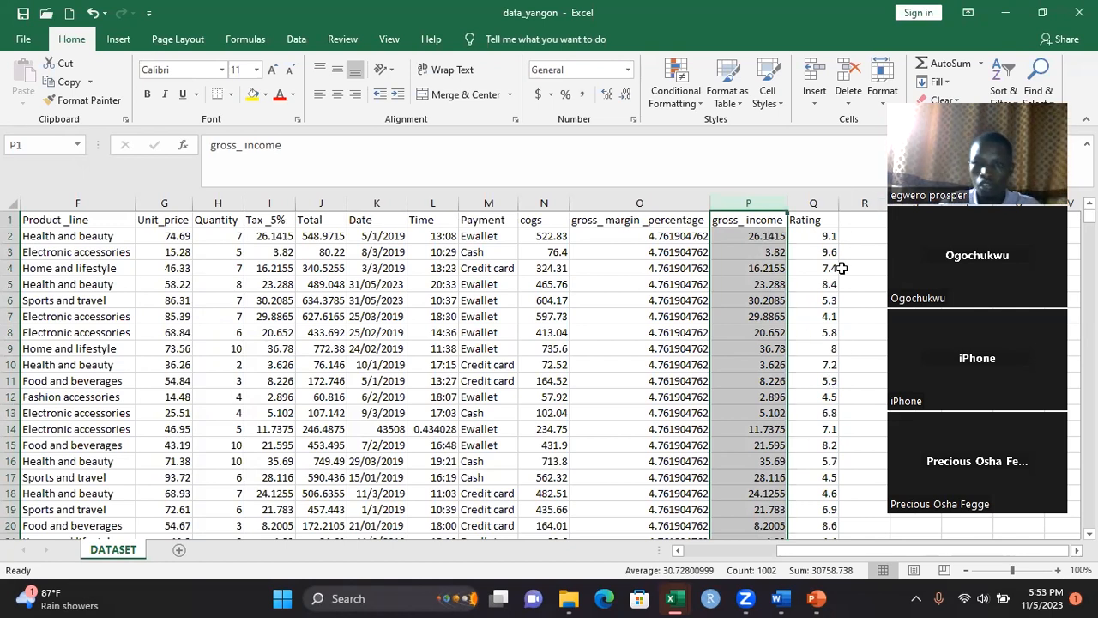
Select the Total values from J2 down to row 1001 to check their average, count and sum
click(676, 553)
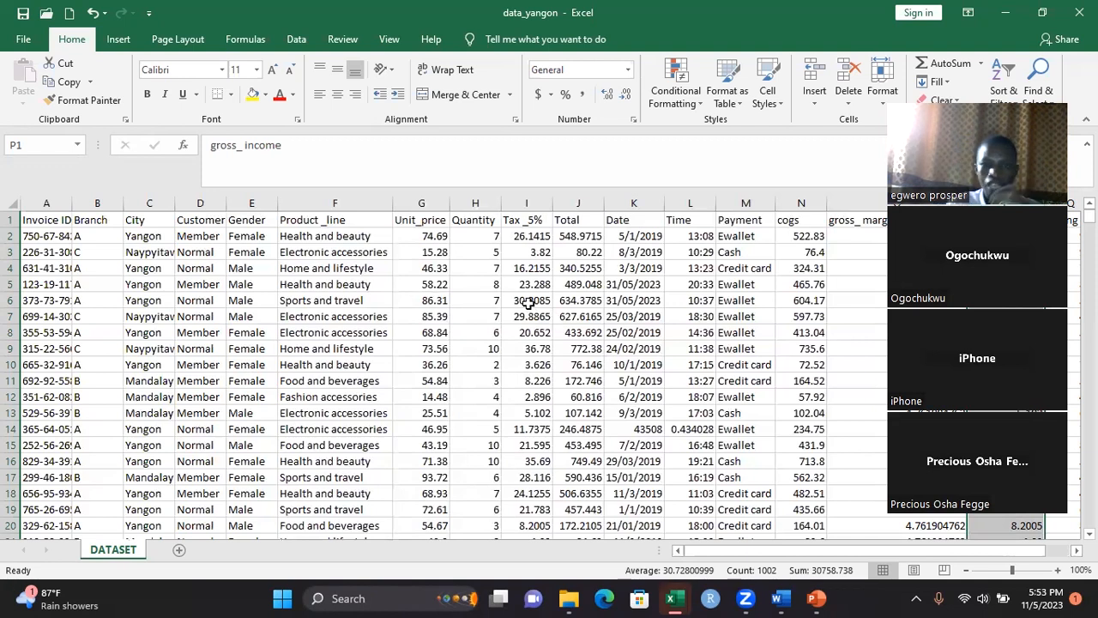
click(569, 236)
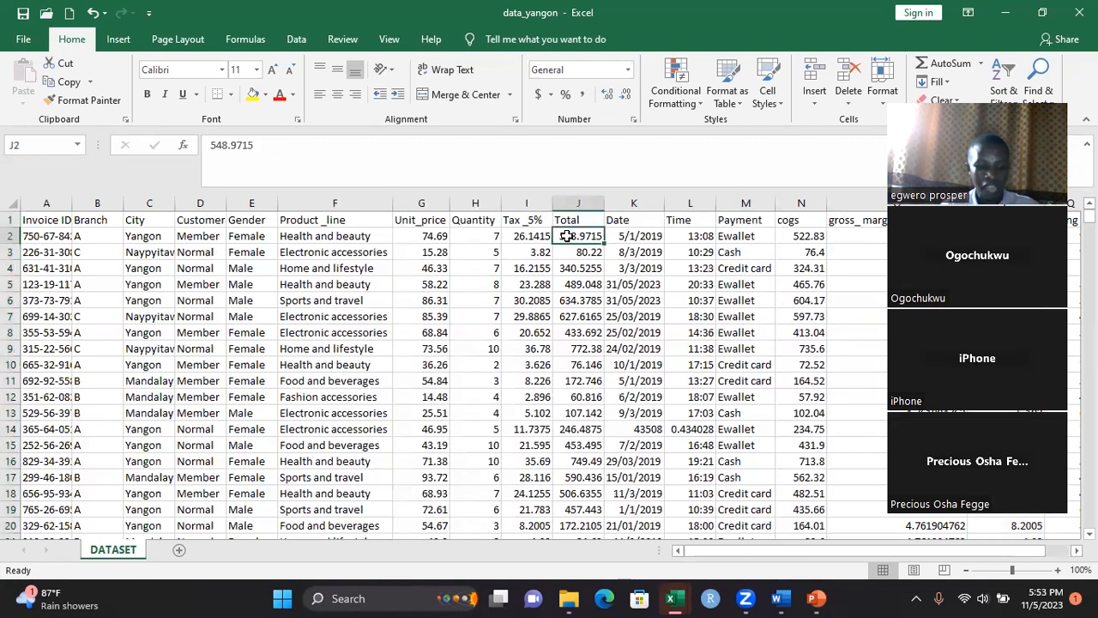
drag(568, 236, 564, 576)
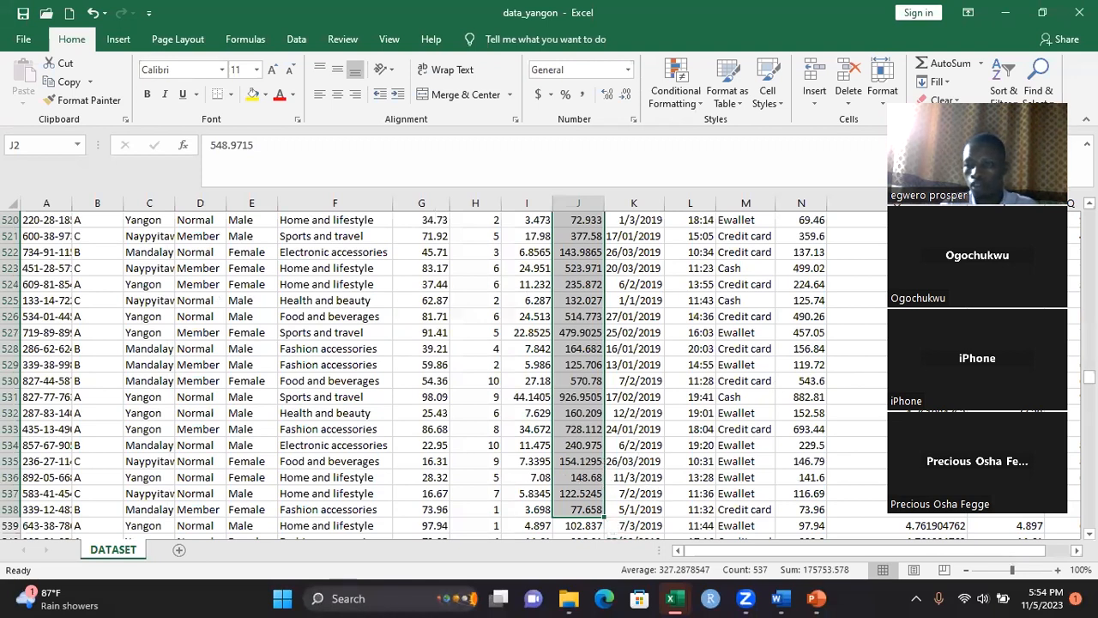
drag(1089, 376, 1089, 217)
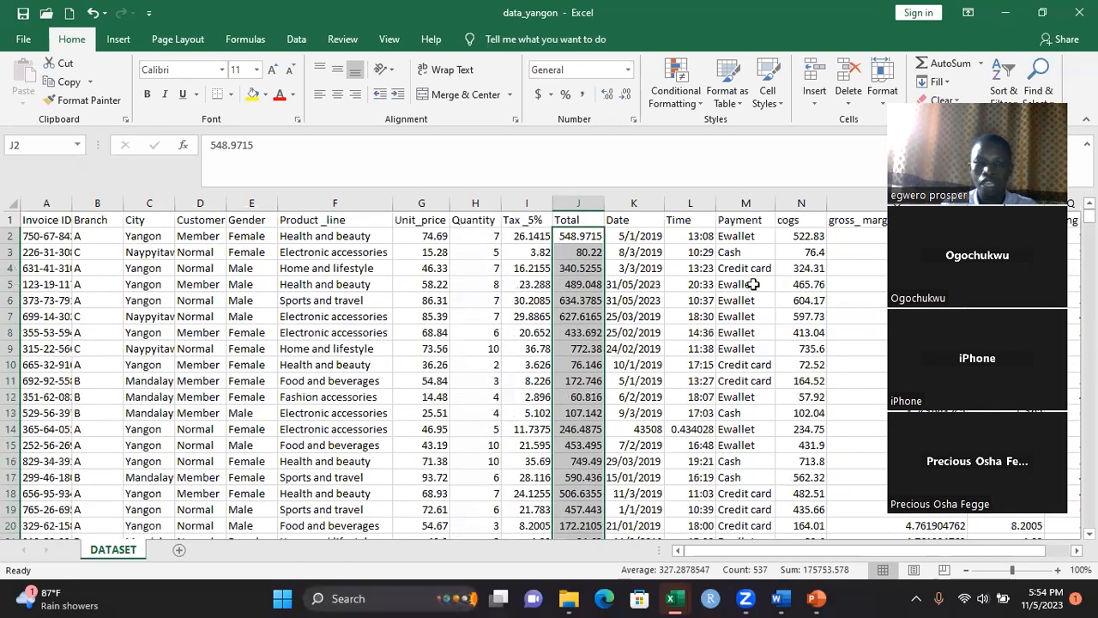
click(575, 238)
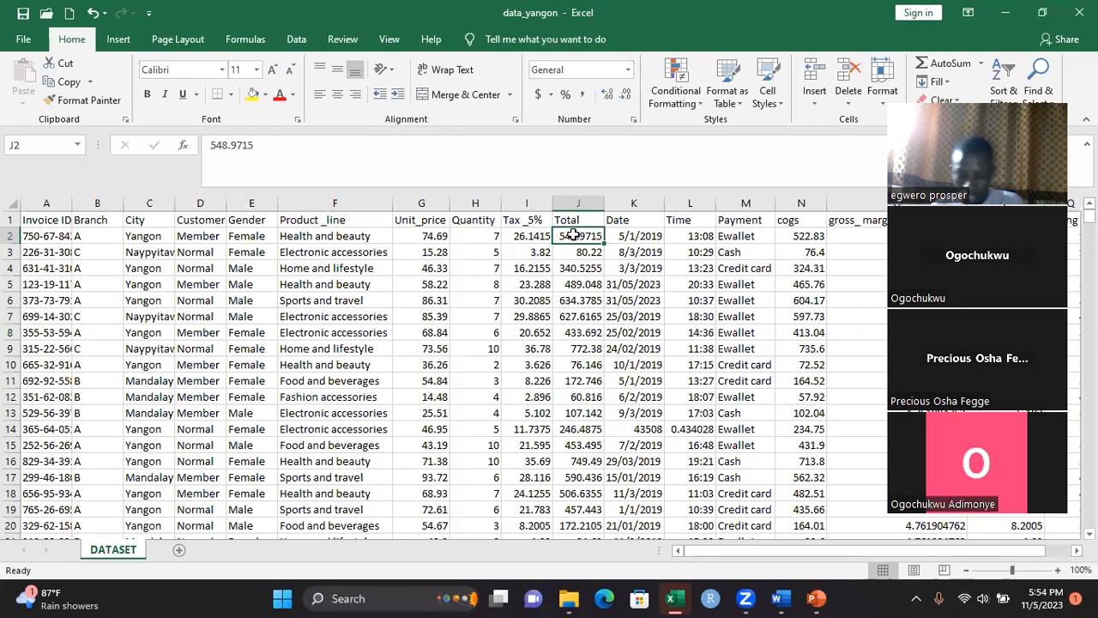
key(ctrl+shift+Down)
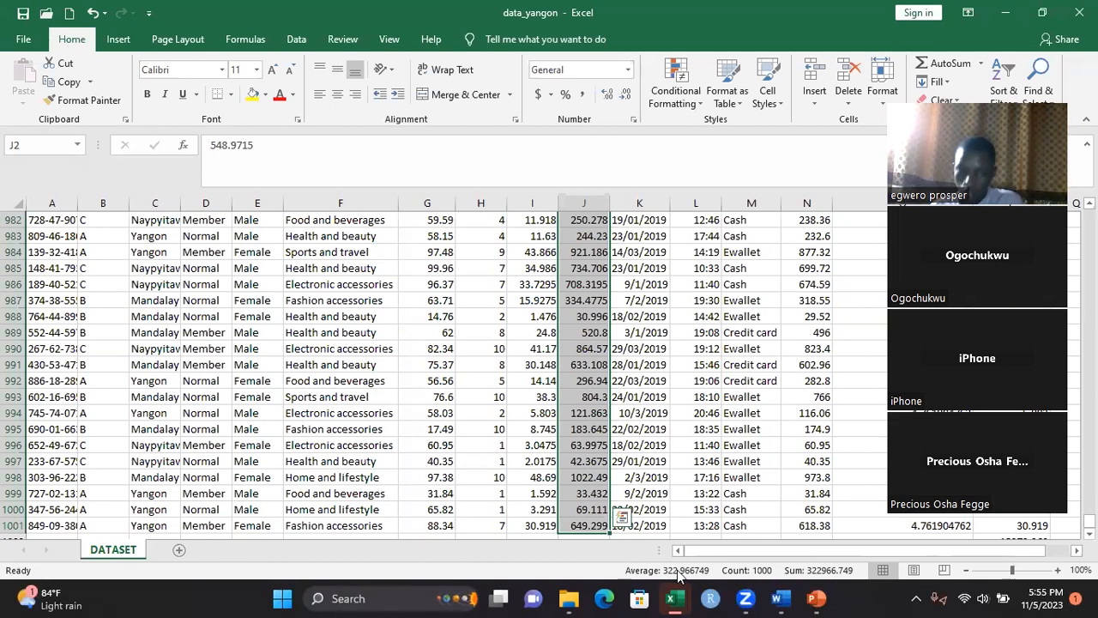
key(ctrl+shift+Up)
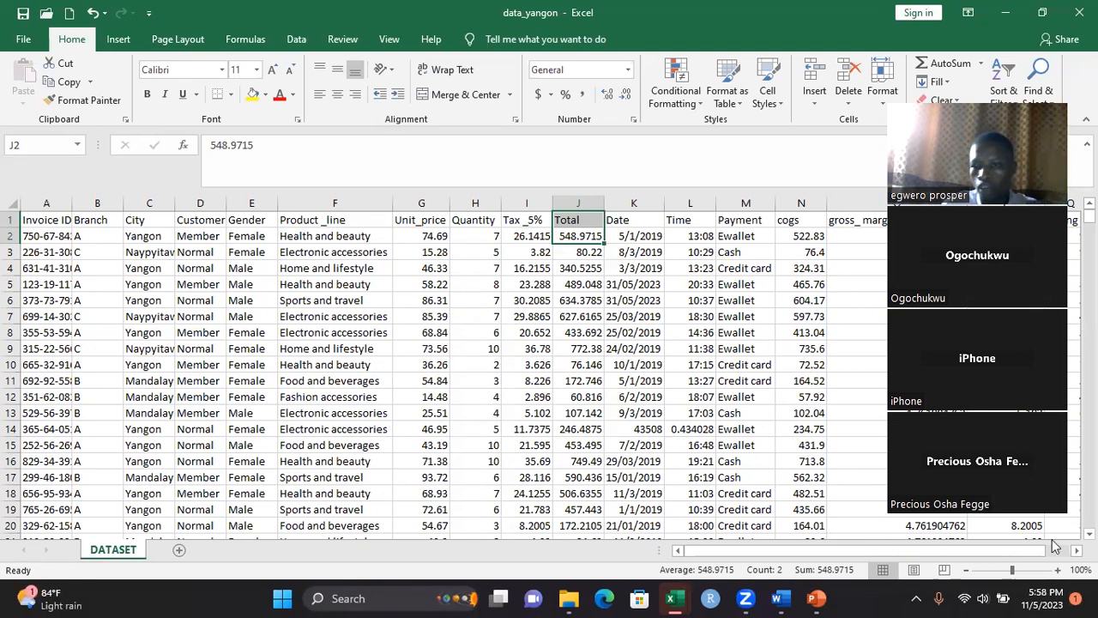
Count the blank cells in the gross_income range P2:P1002 with a COUNTBLANK formula in cell R2
scroll(1076, 550, right, 5)
scroll(1076, 550, right, 2)
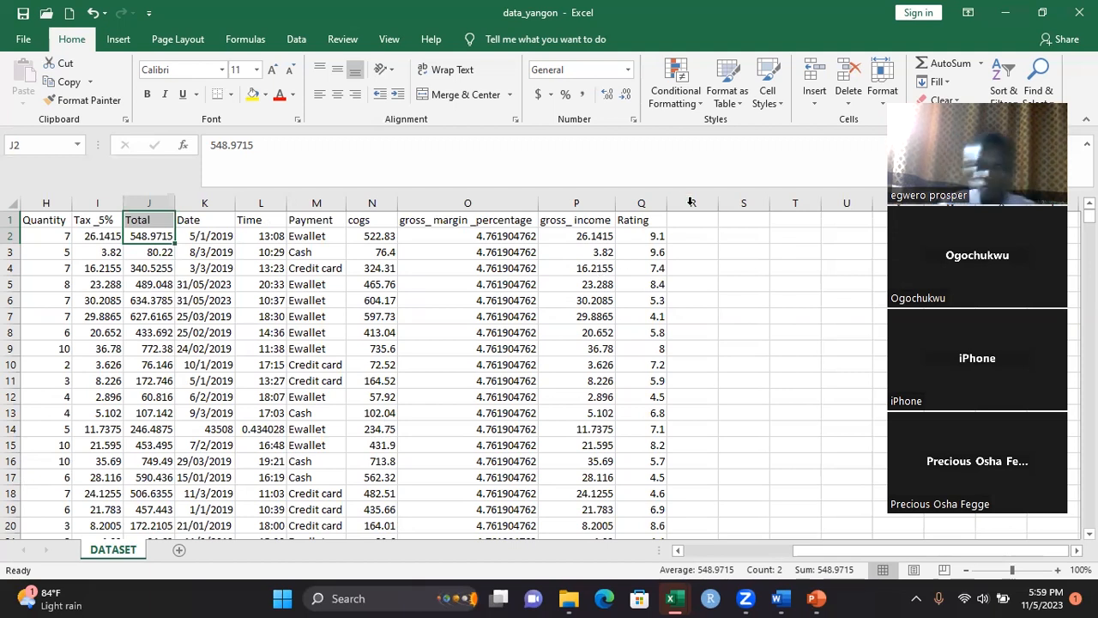
click(703, 237)
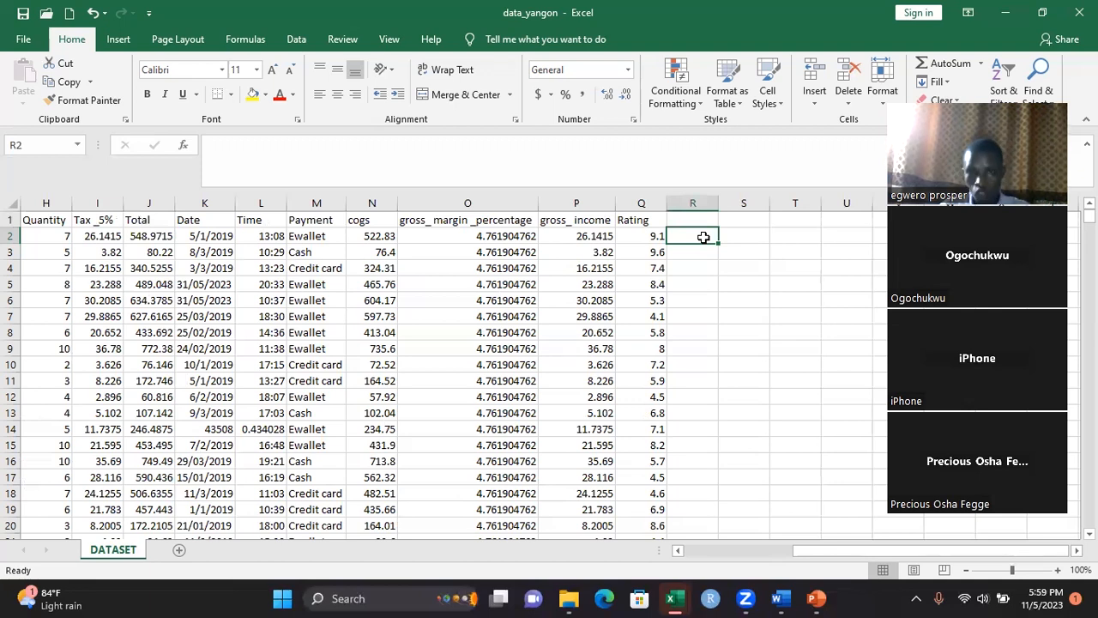
text(=)
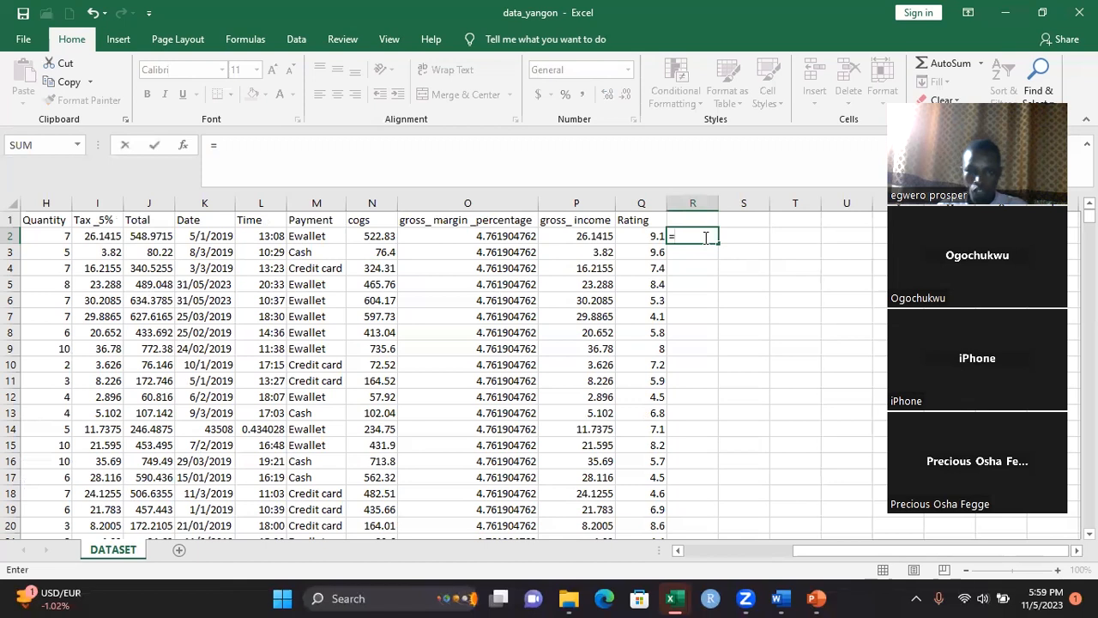
text(C)
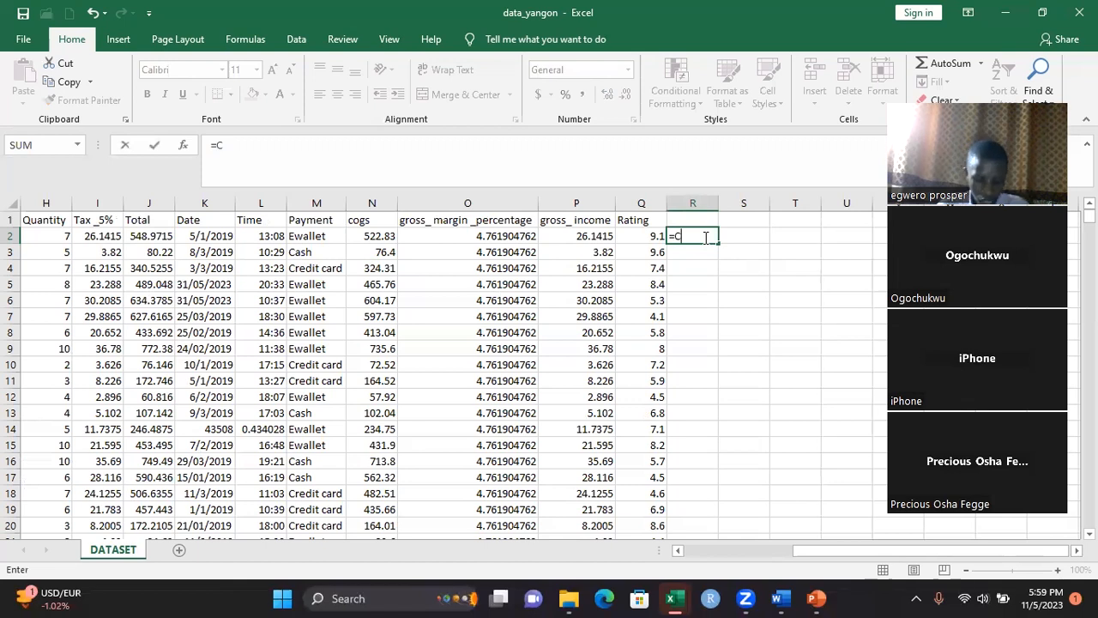
text(OU)
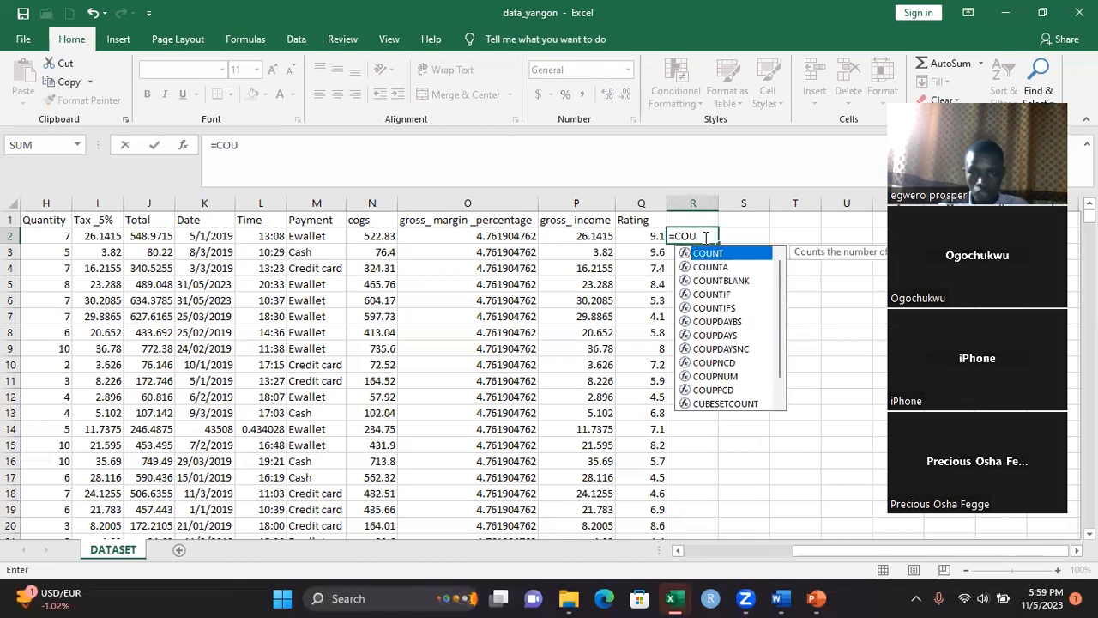
double_click(723, 281)
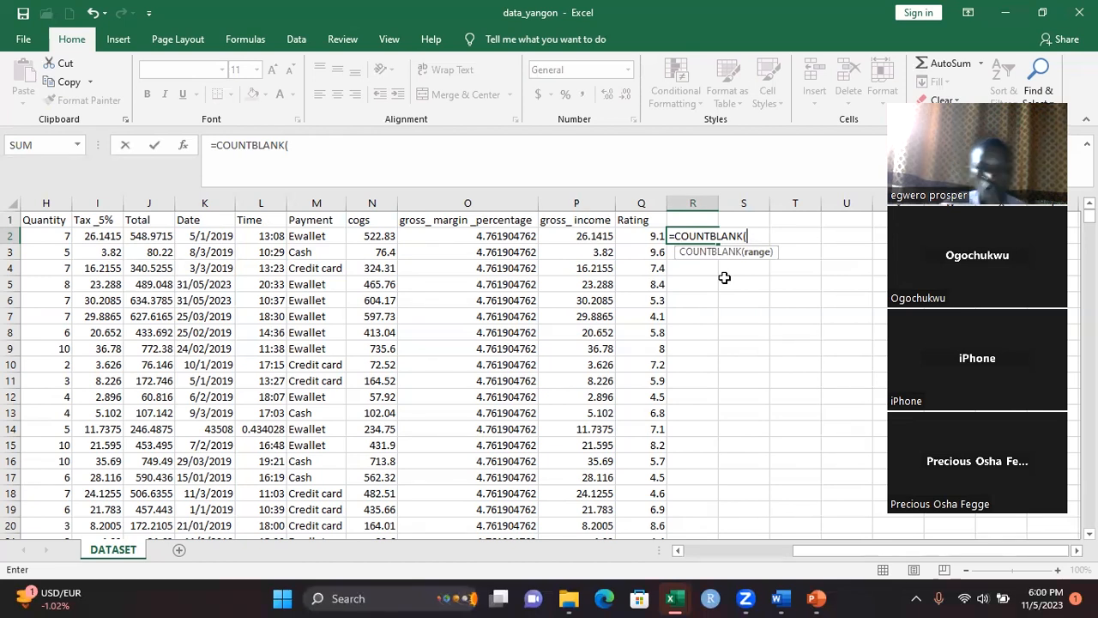
click(584, 236)
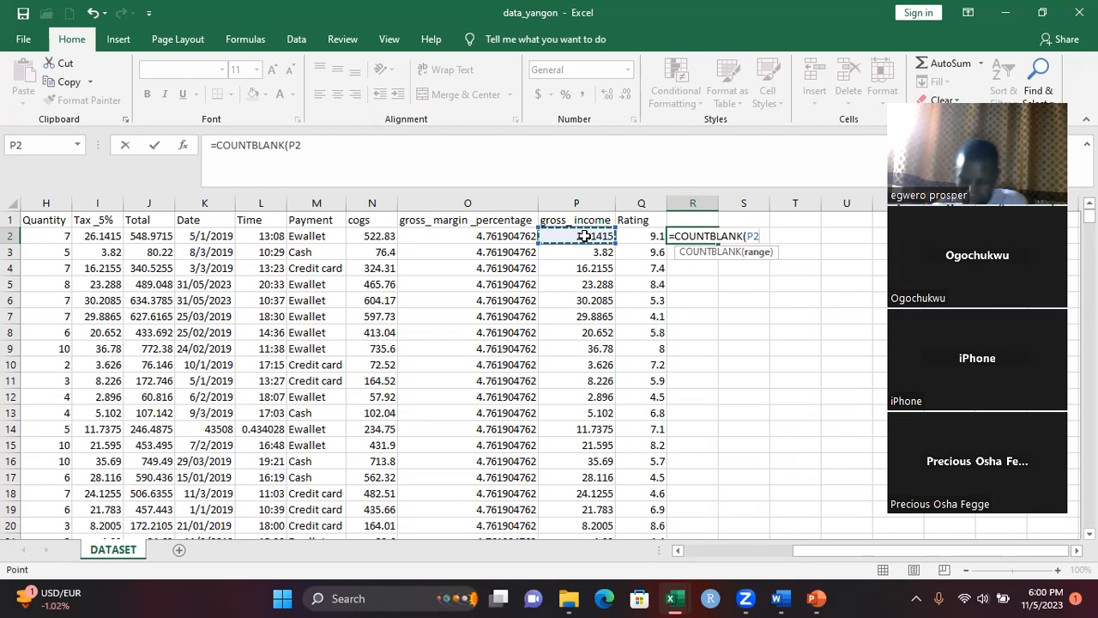
key(ctrl+shift+Down)
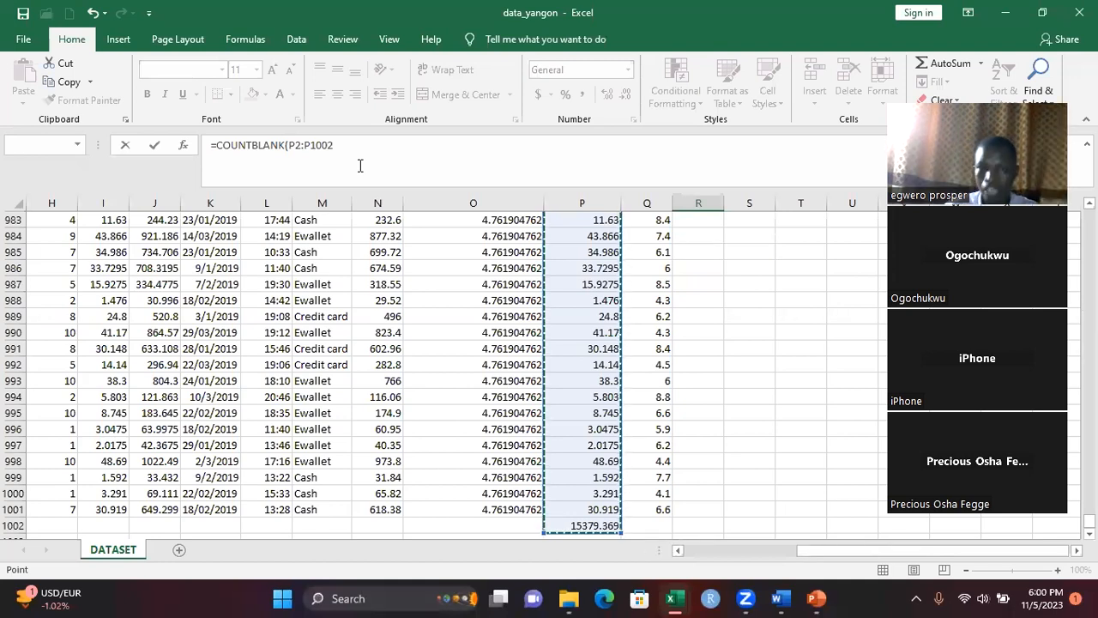
key(Return)
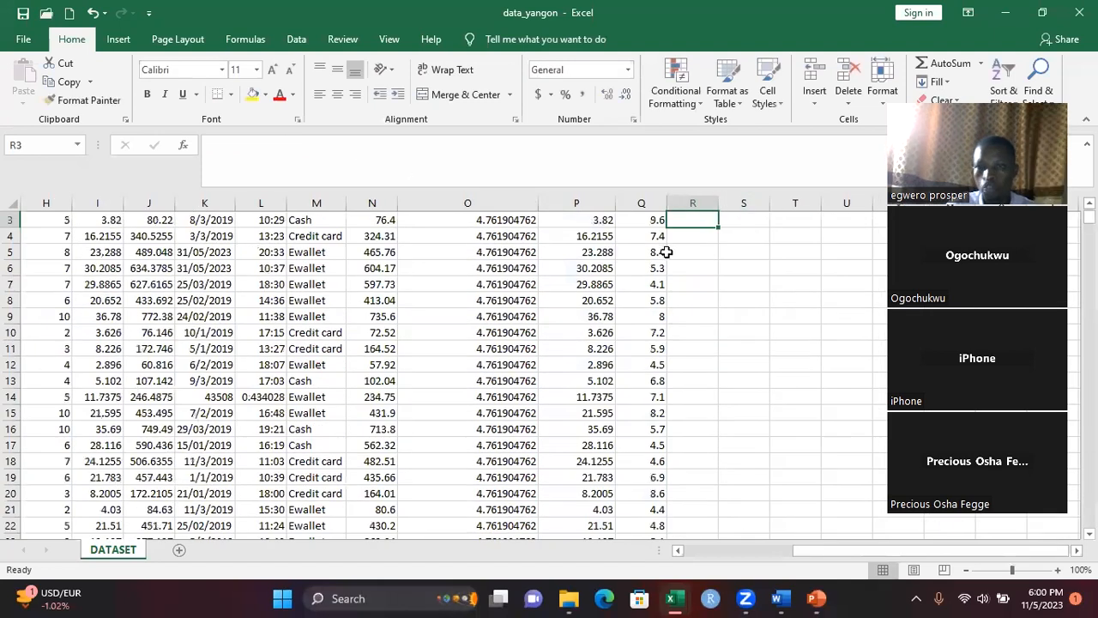
key(Up)
key(Up)
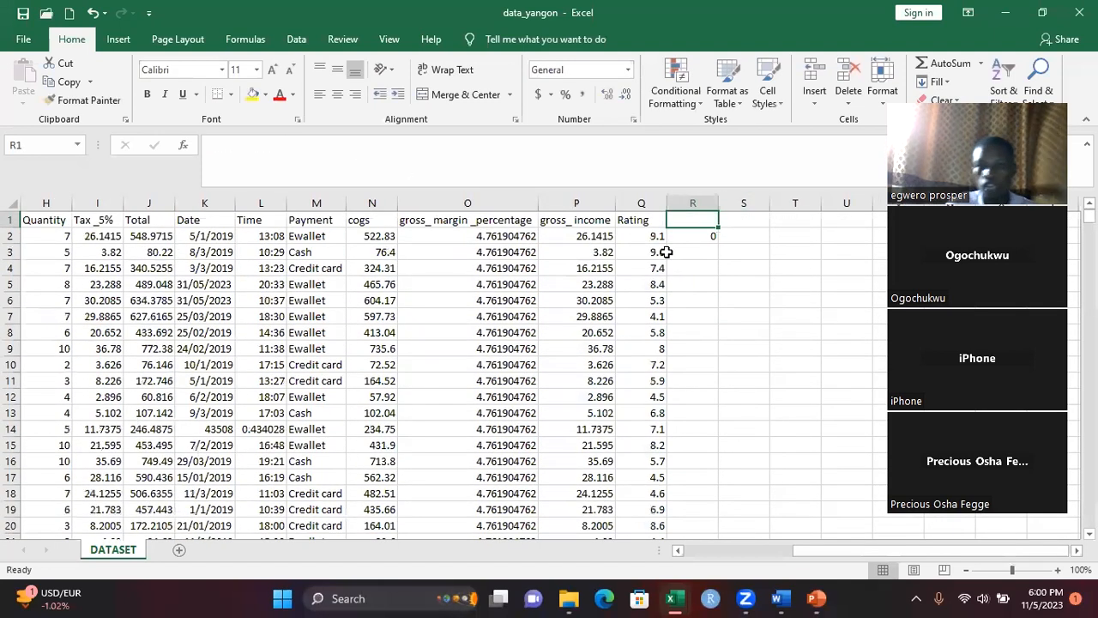
Clear the COUNTBLANK formula from cell R2
click(695, 236)
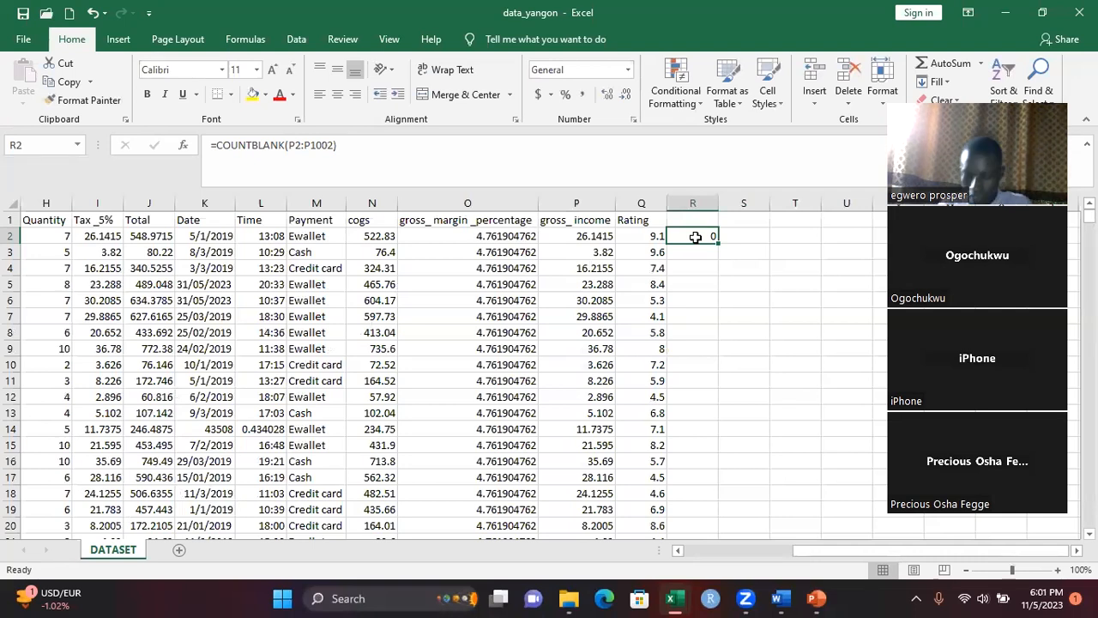
key(Delete)
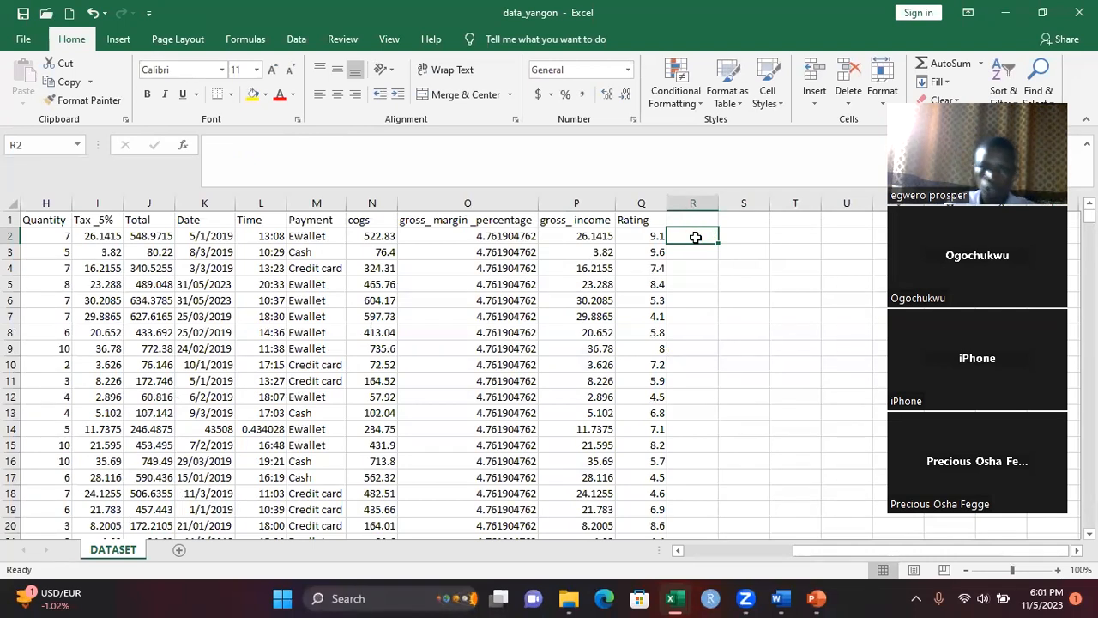
click(699, 258)
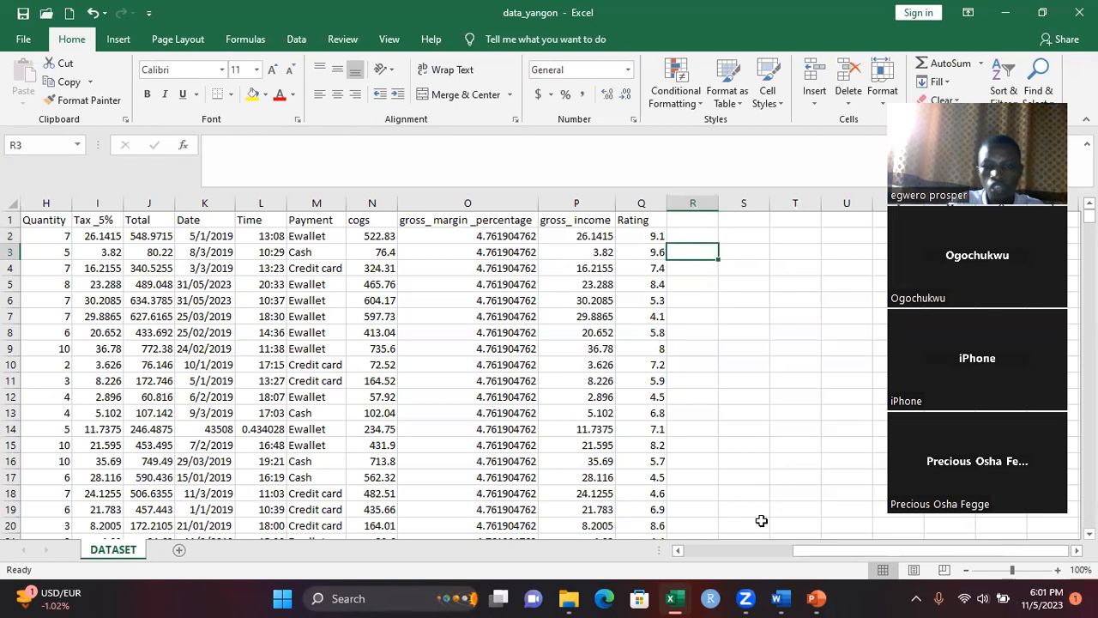
Left-align the Total values from J2 down to row 1001
drag(807, 553, 781, 552)
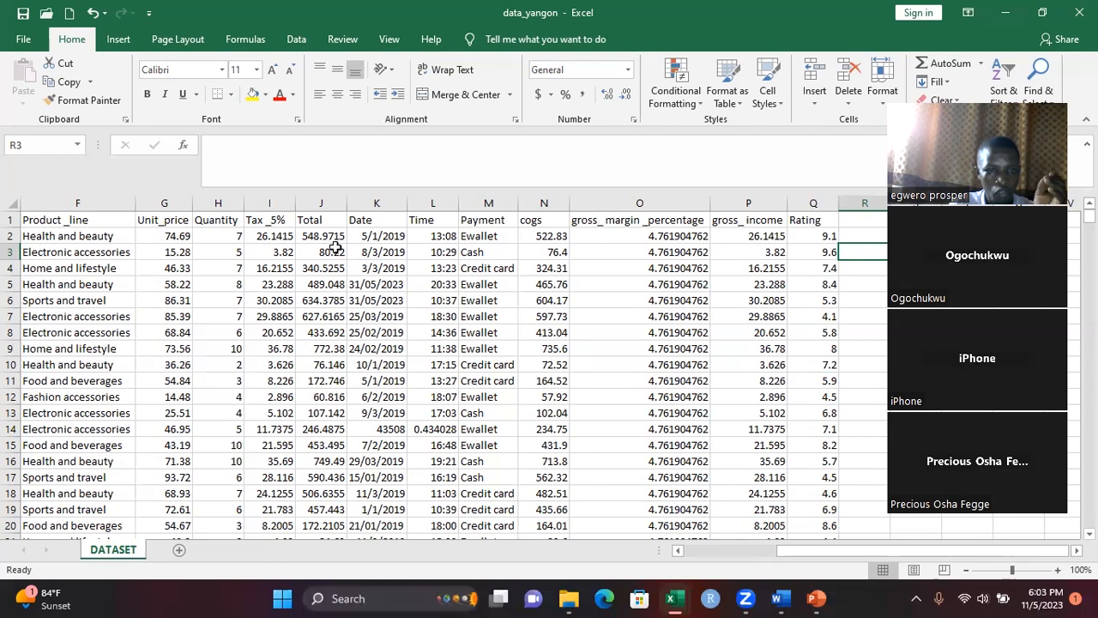
click(328, 237)
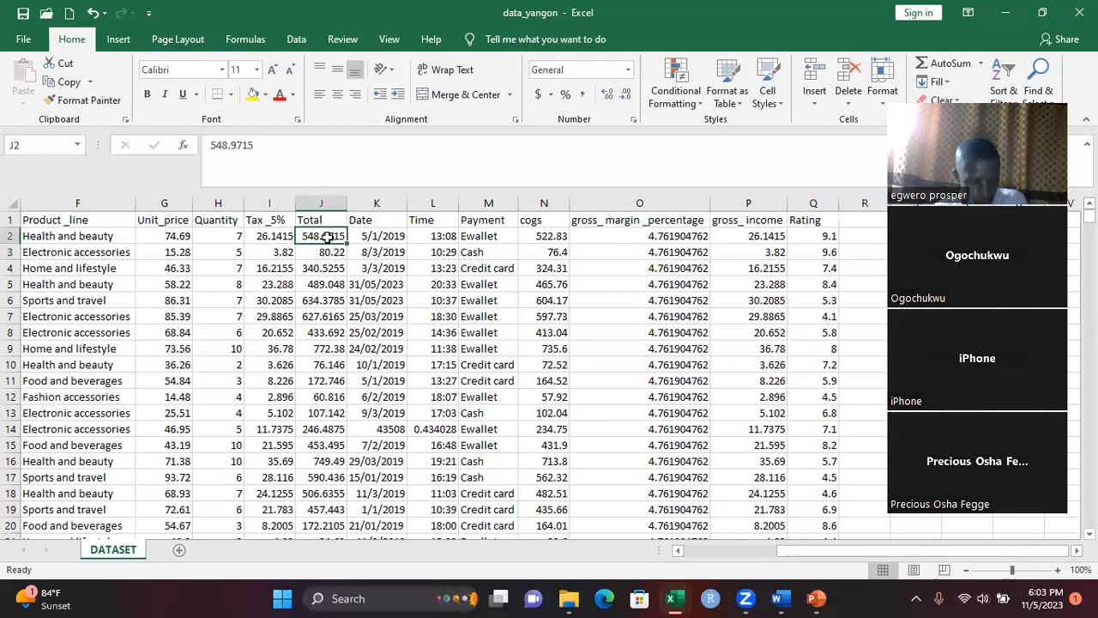
key(ctrl+shift+Down)
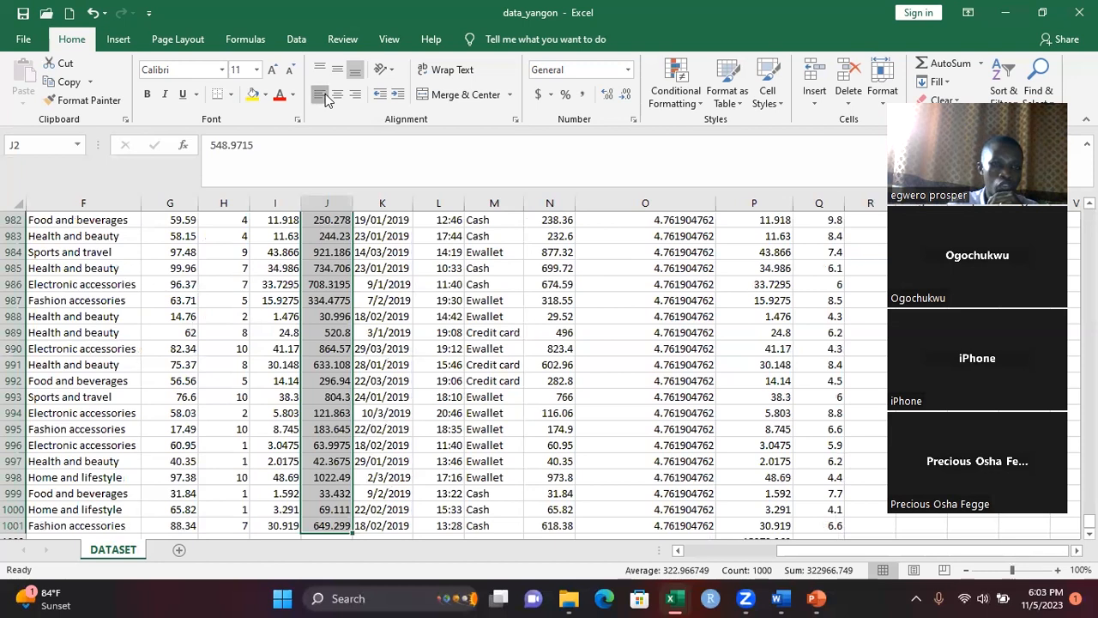
key(ctrl+BackSpace)
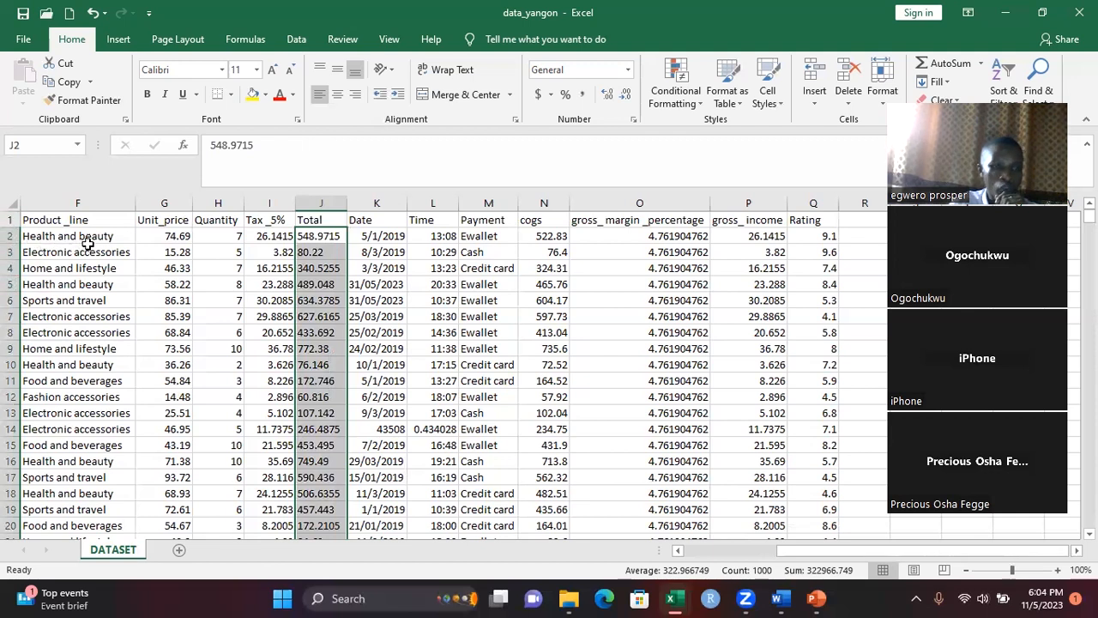
Undo the left alignment of the Total values and cancel the cut of row 2
click(12, 235)
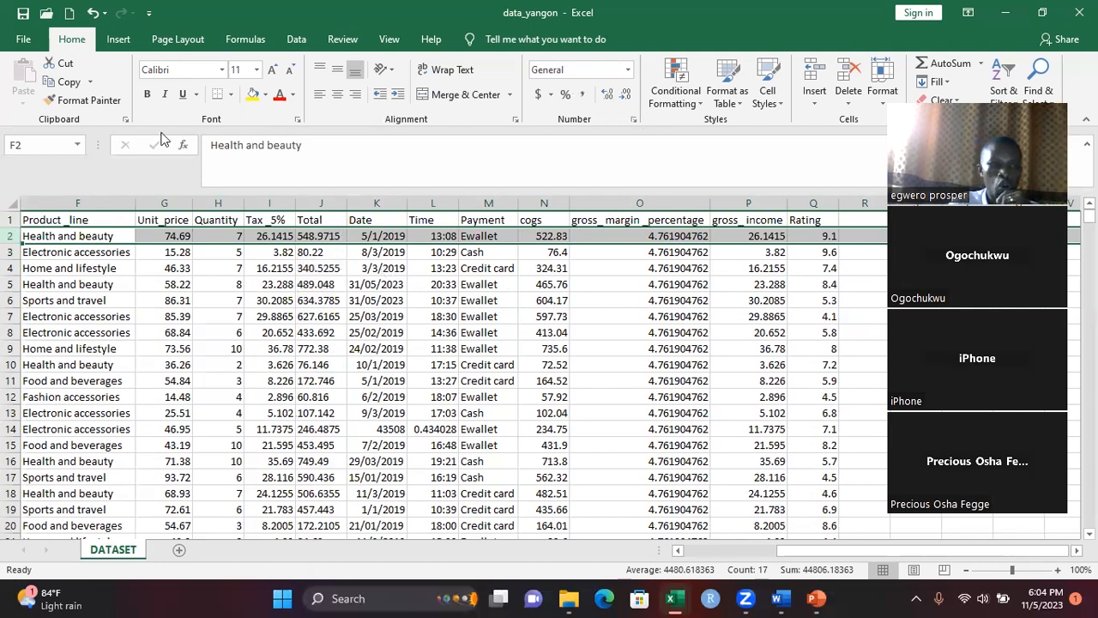
click(58, 61)
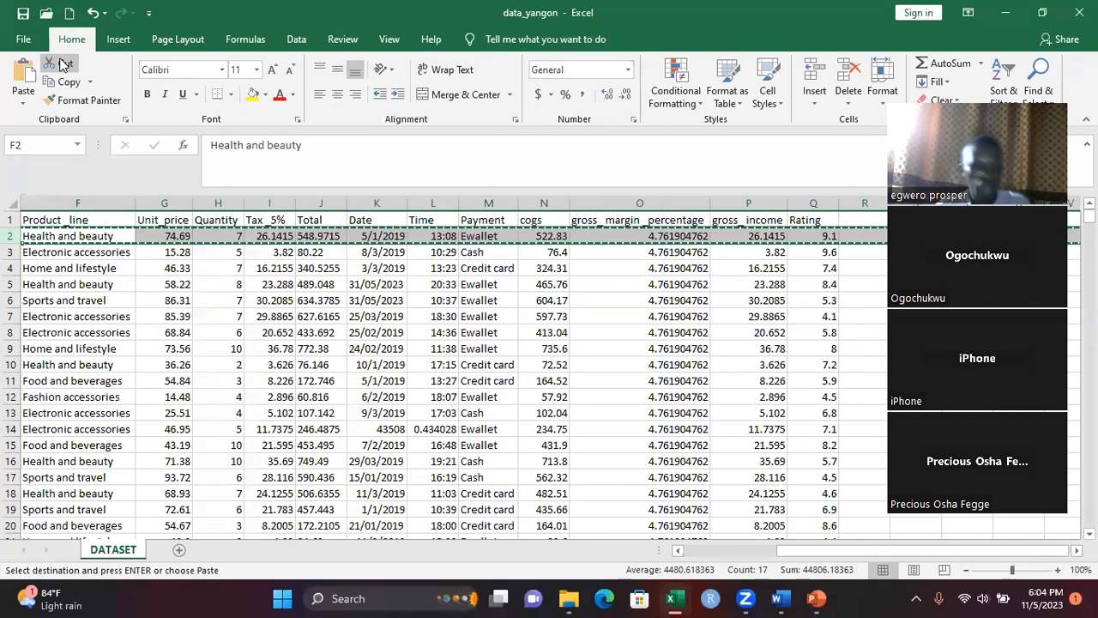
key(ctrl+z)
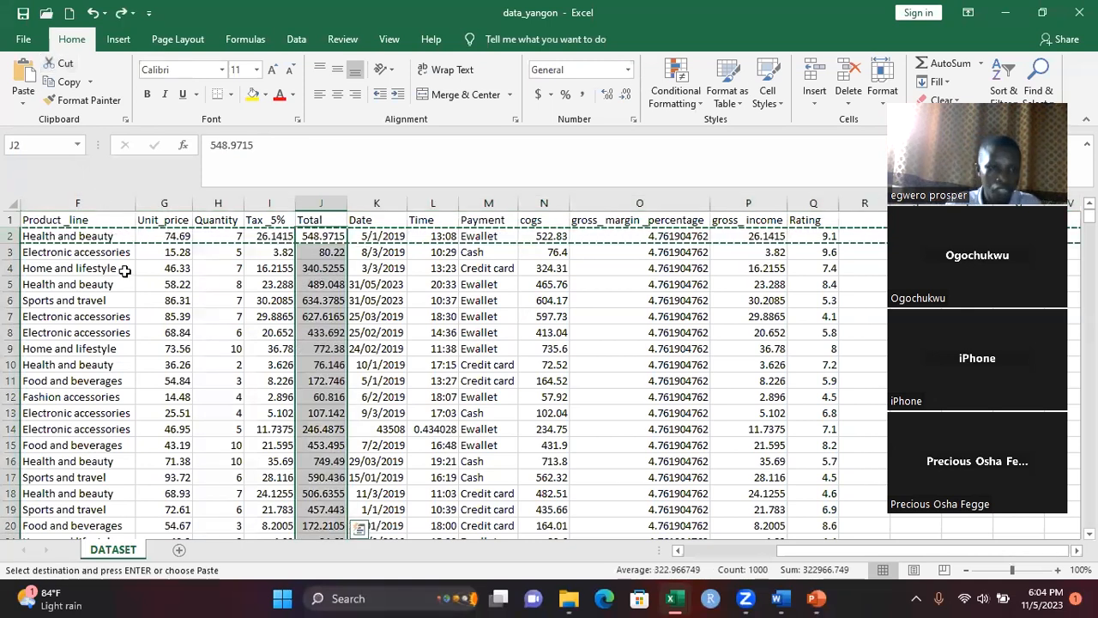
key(Escape)
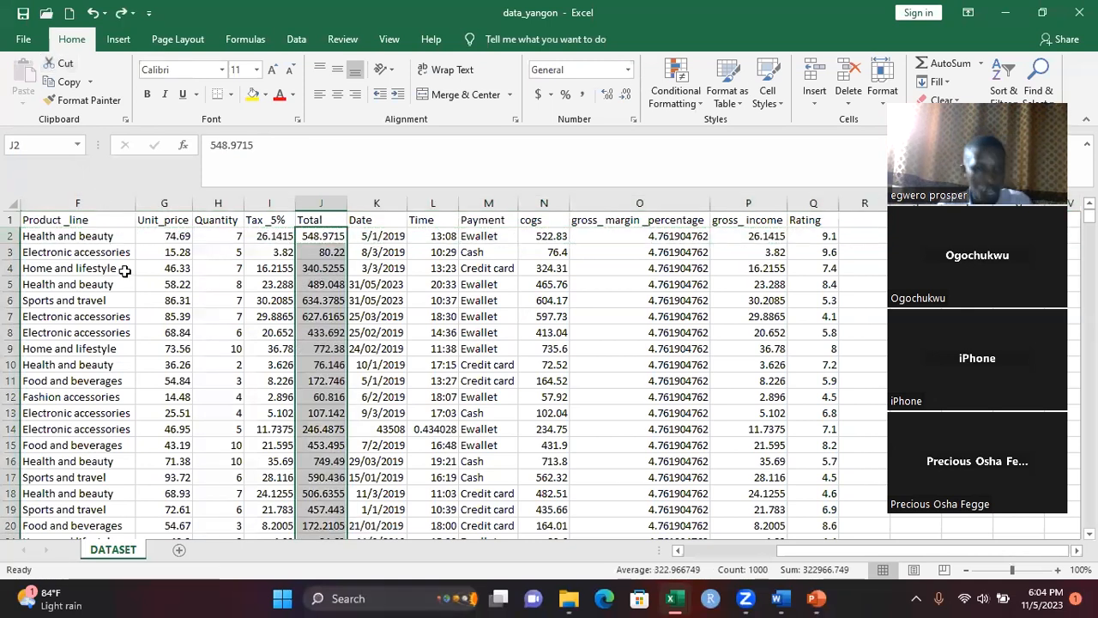
Clear the contents of the first record in row 2 and delete the emptied row
click(11, 236)
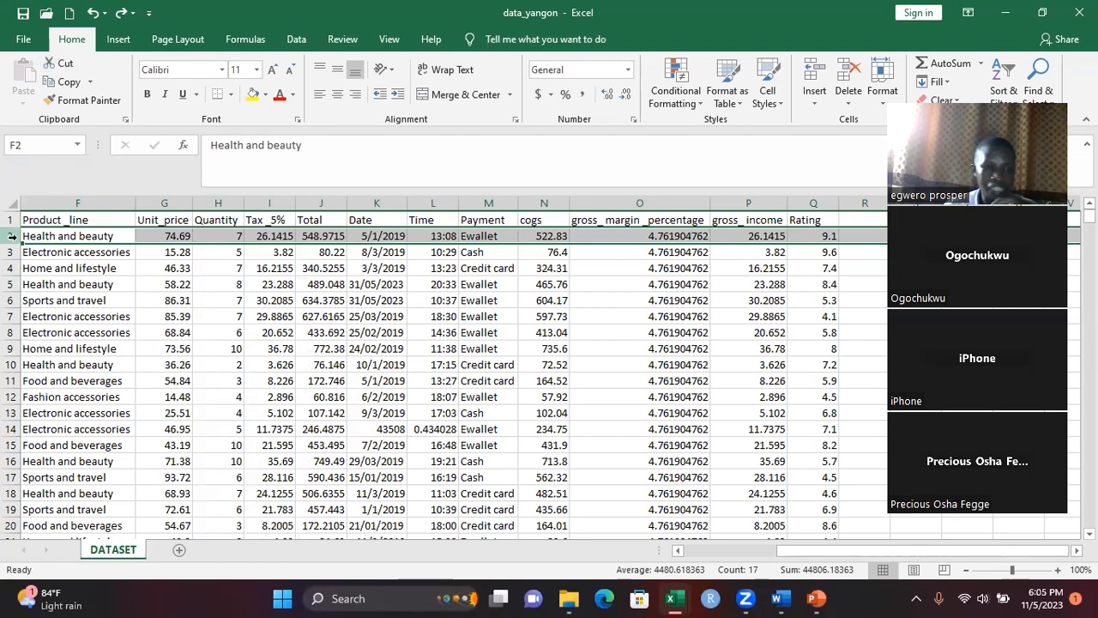
key(Delete)
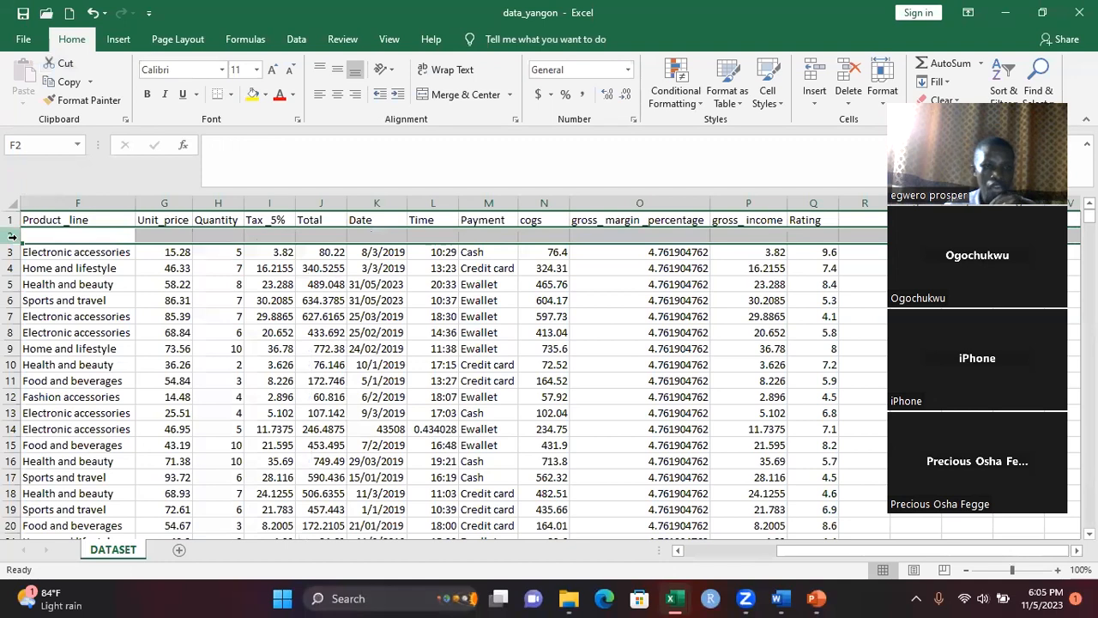
click(86, 284)
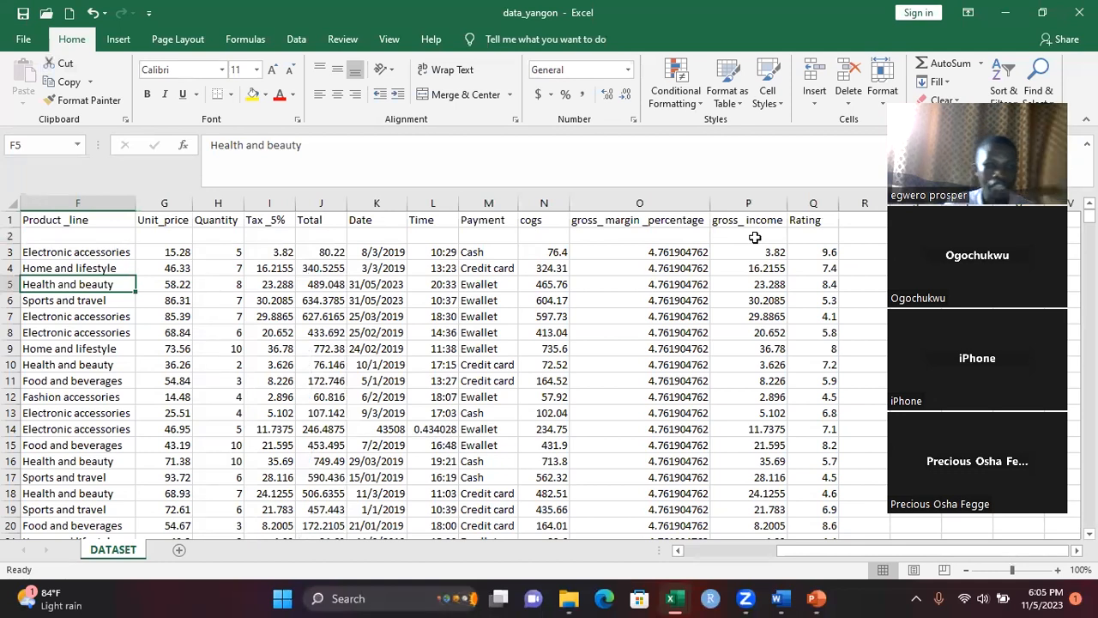
click(11, 234)
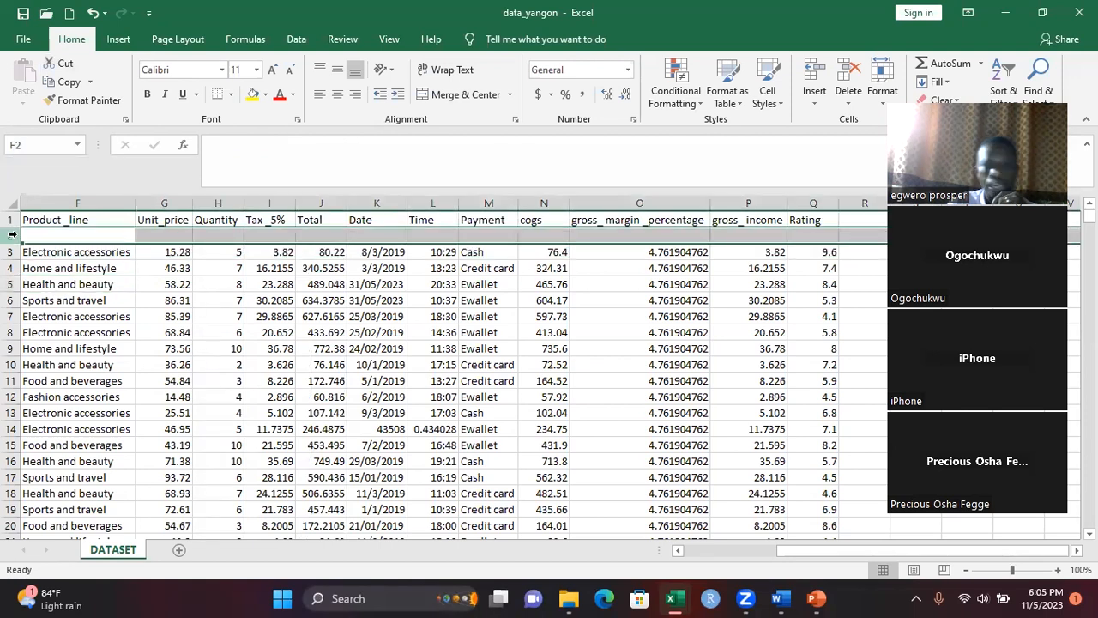
right_click(12, 234)
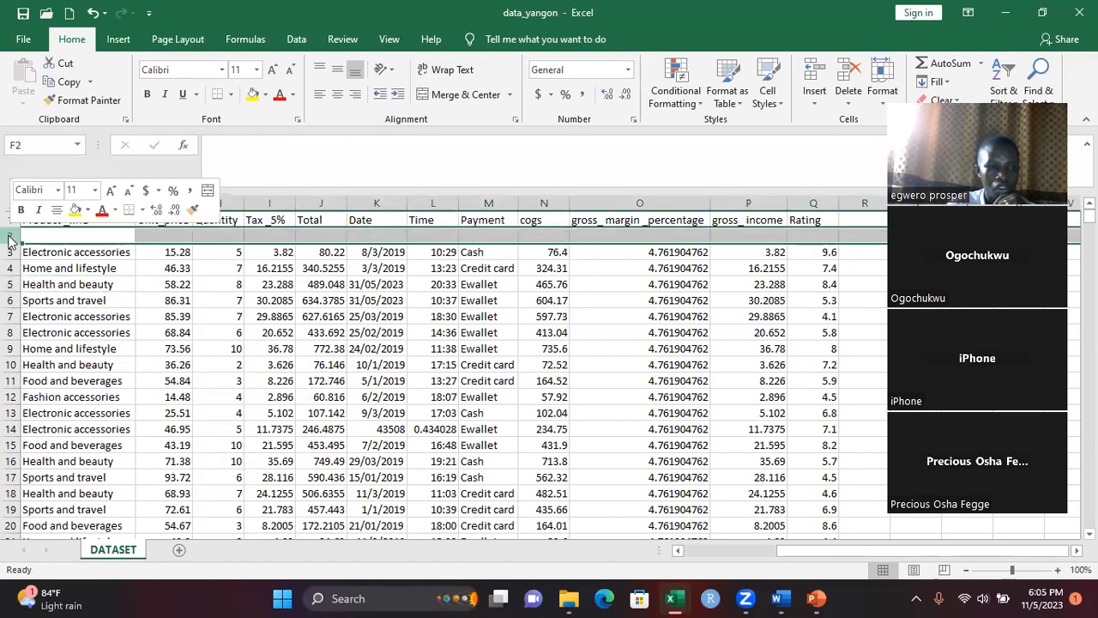
click(55, 367)
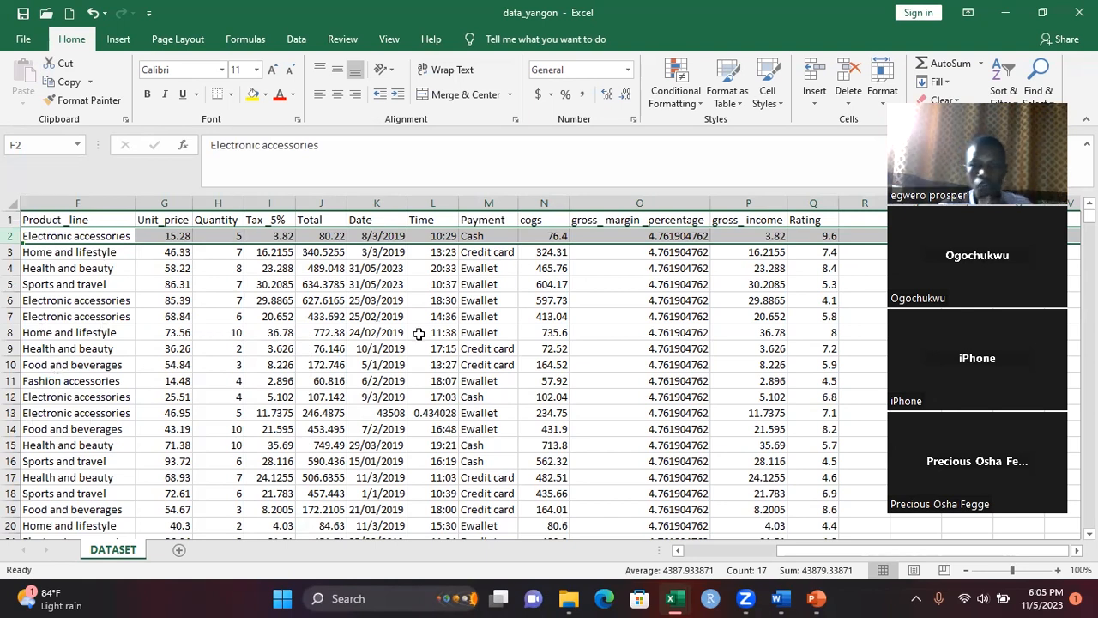
Select the gross_income values from P2 down to row 1001 to check their average, count and sum
click(755, 237)
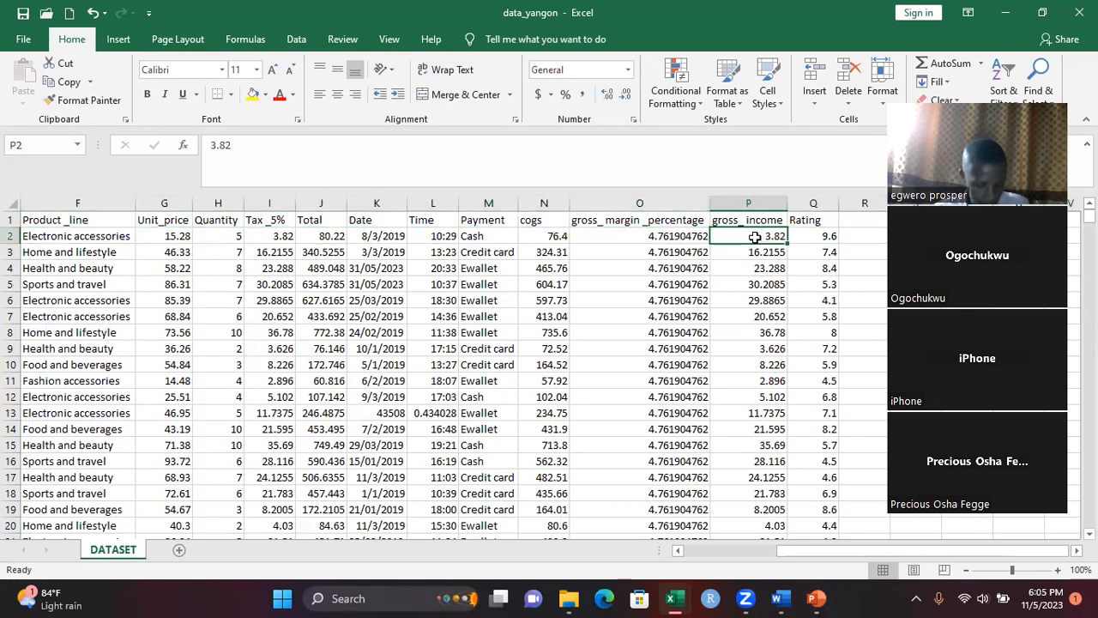
key(ctrl+shift+Down)
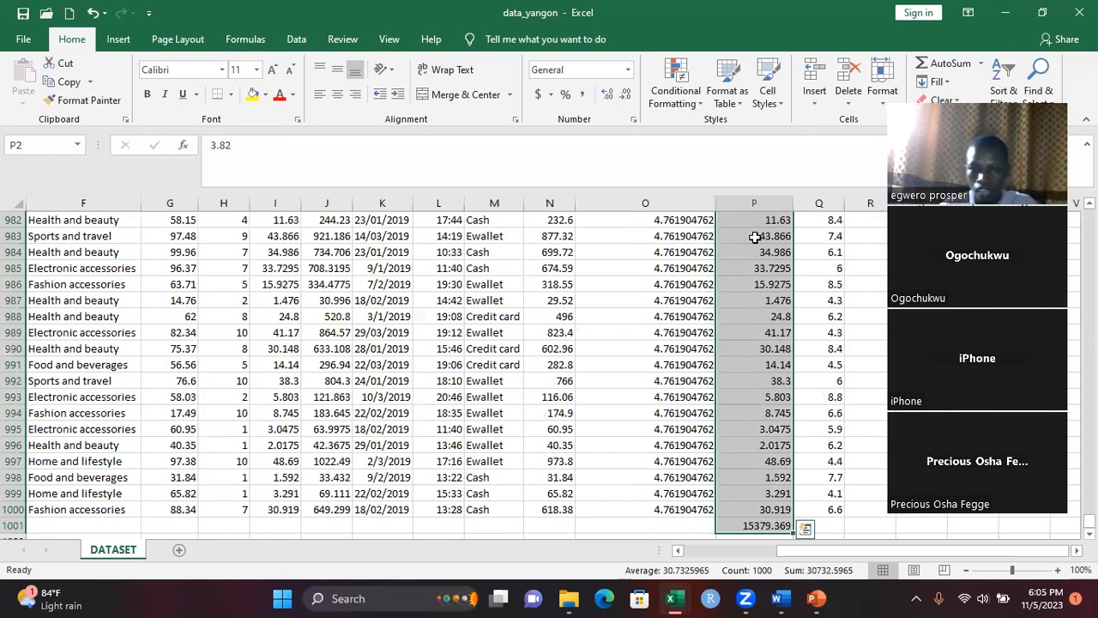
click(593, 332)
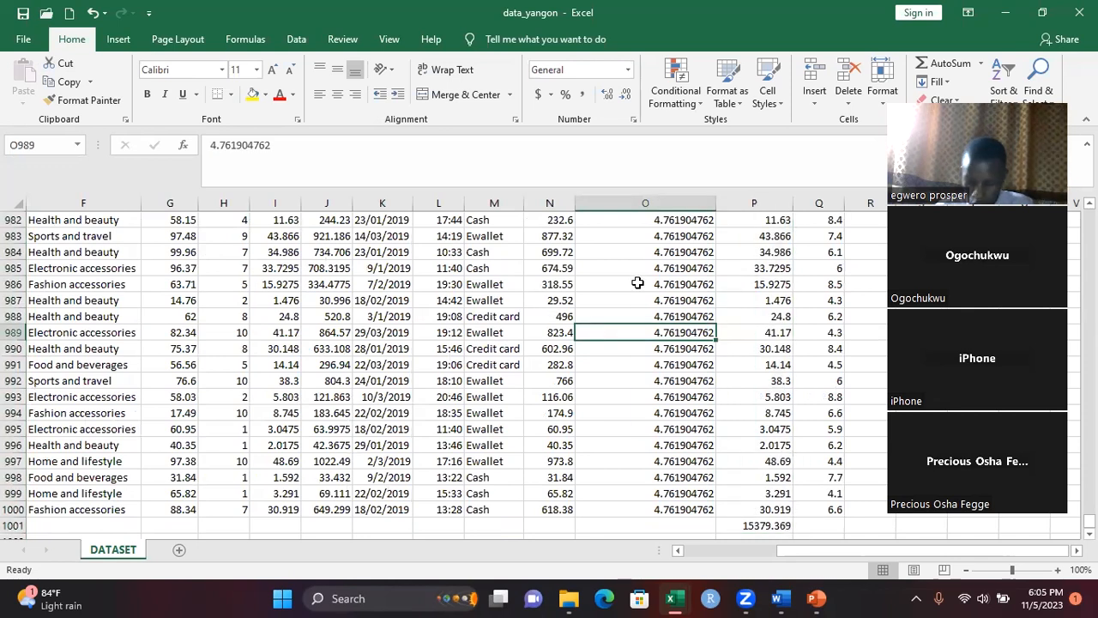
Delete the entire gross_margin_percentage column from the dataset
key(ctrl+Up)
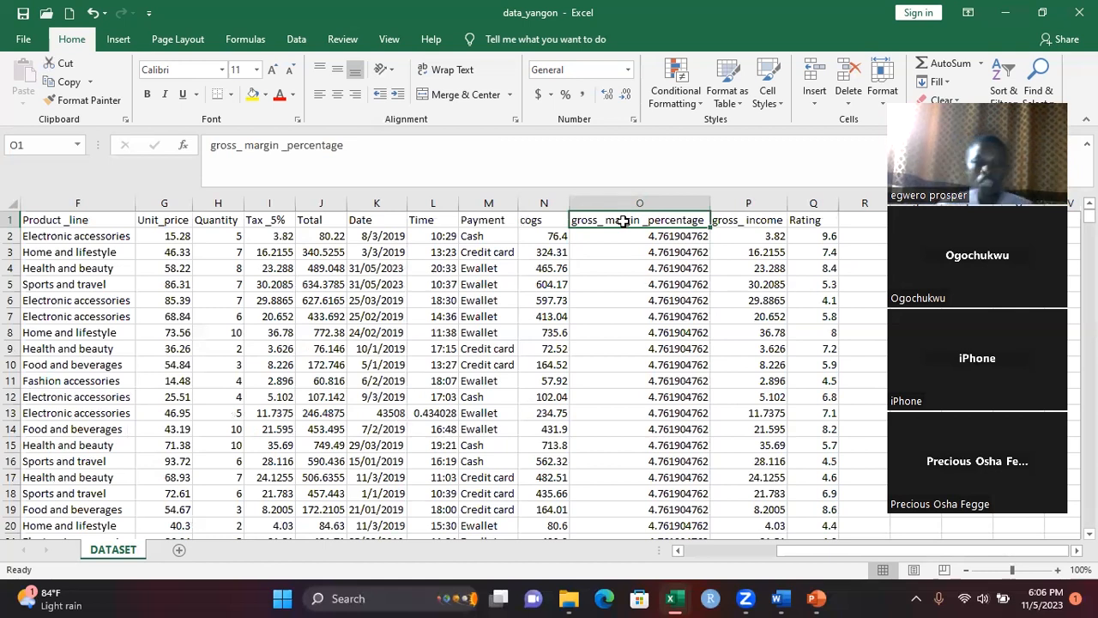
click(657, 199)
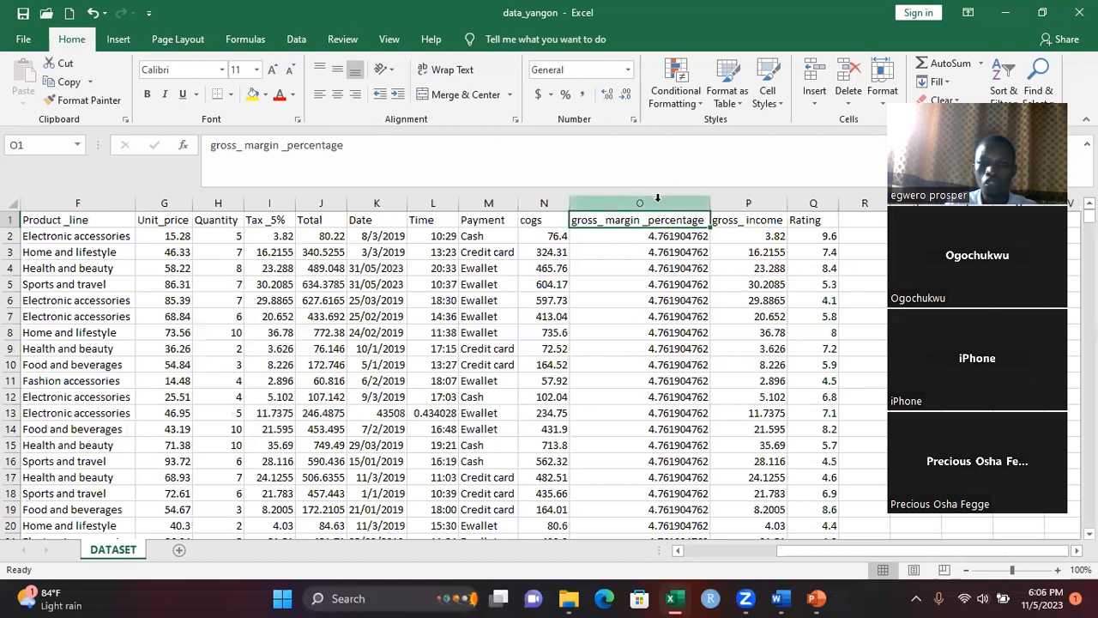
click(657, 199)
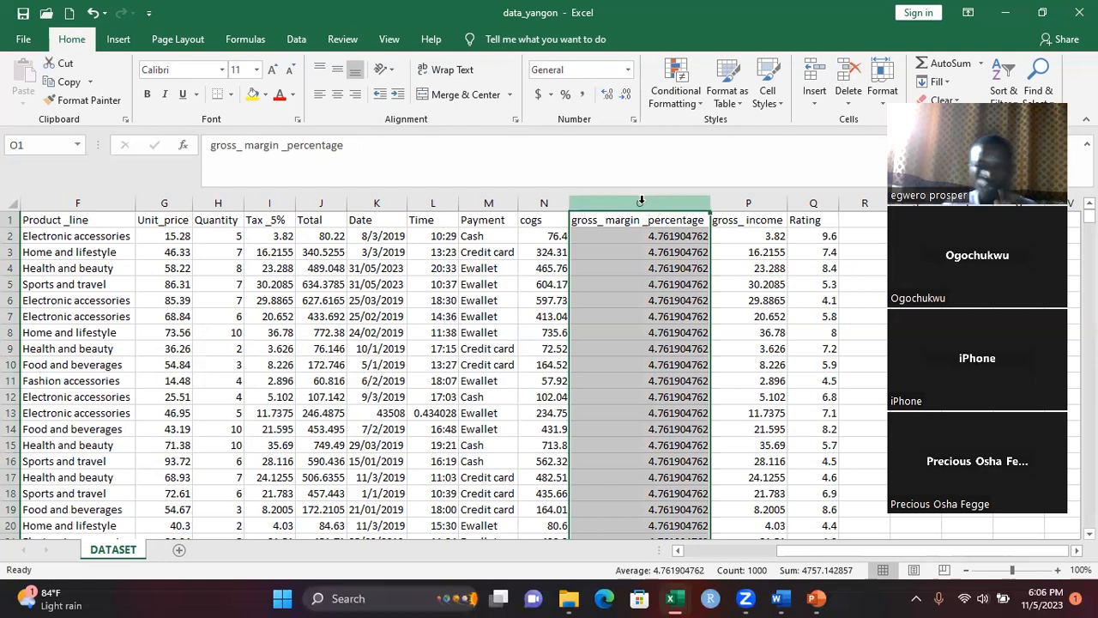
click(850, 78)
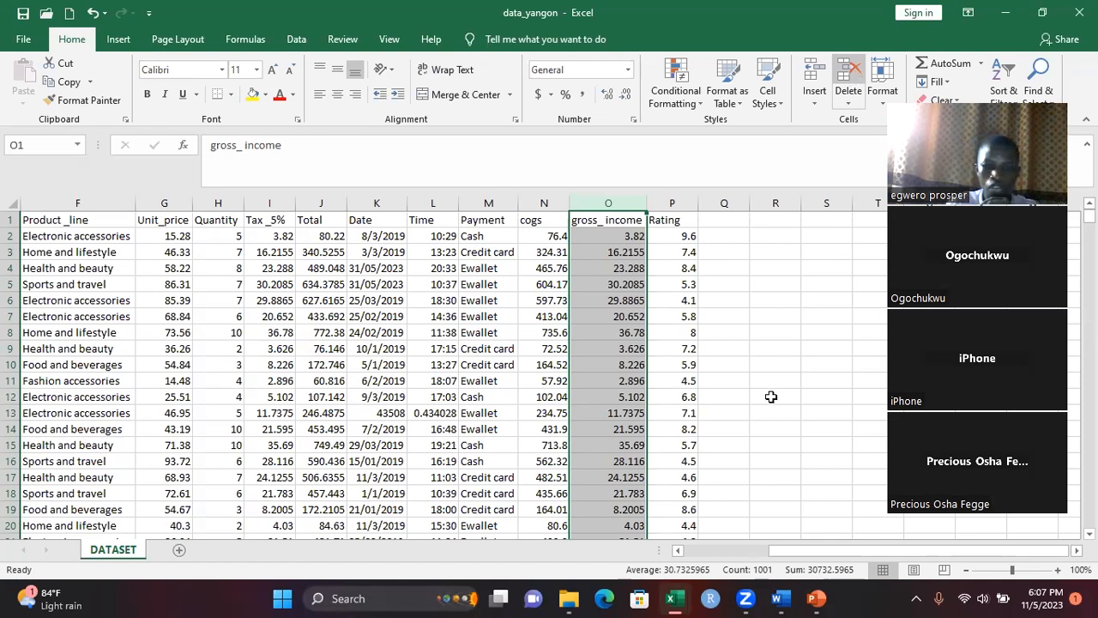
click(679, 550)
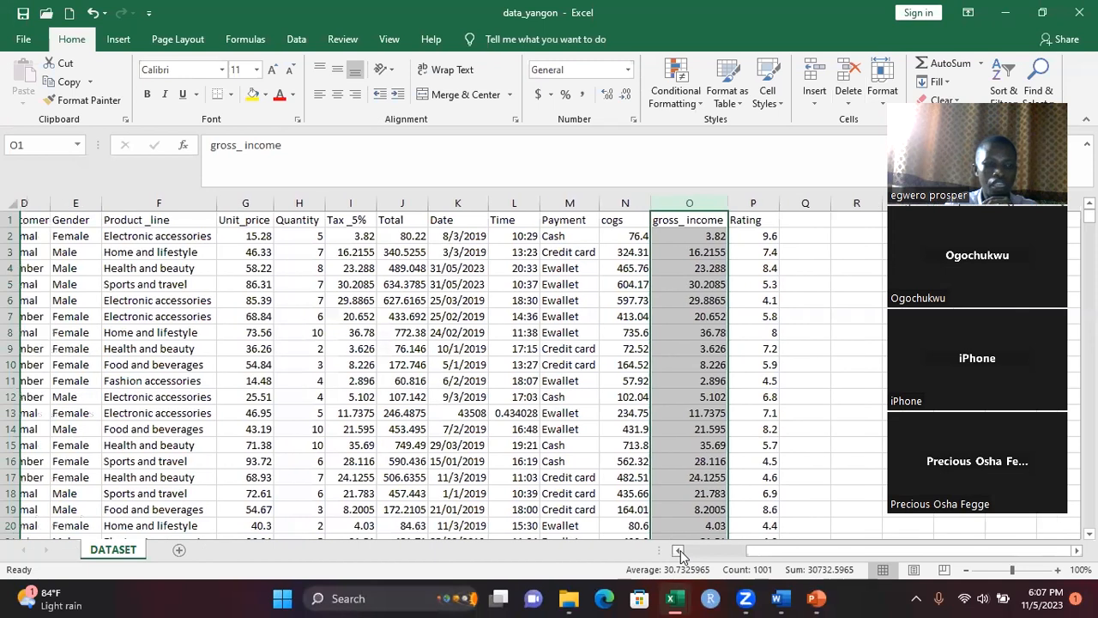
click(679, 550)
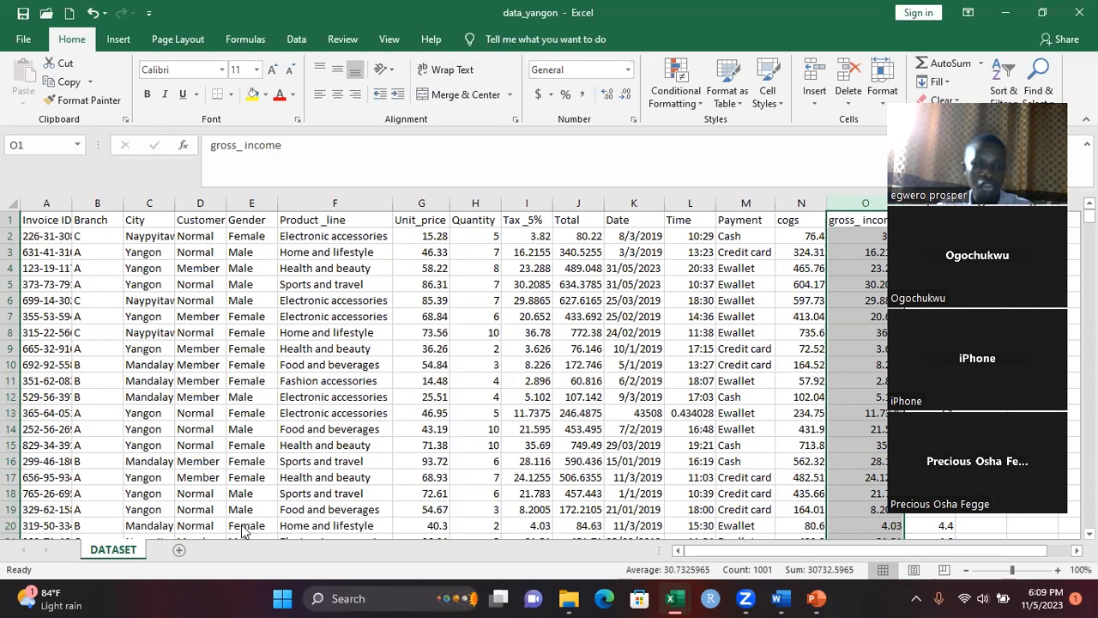
click(242, 525)
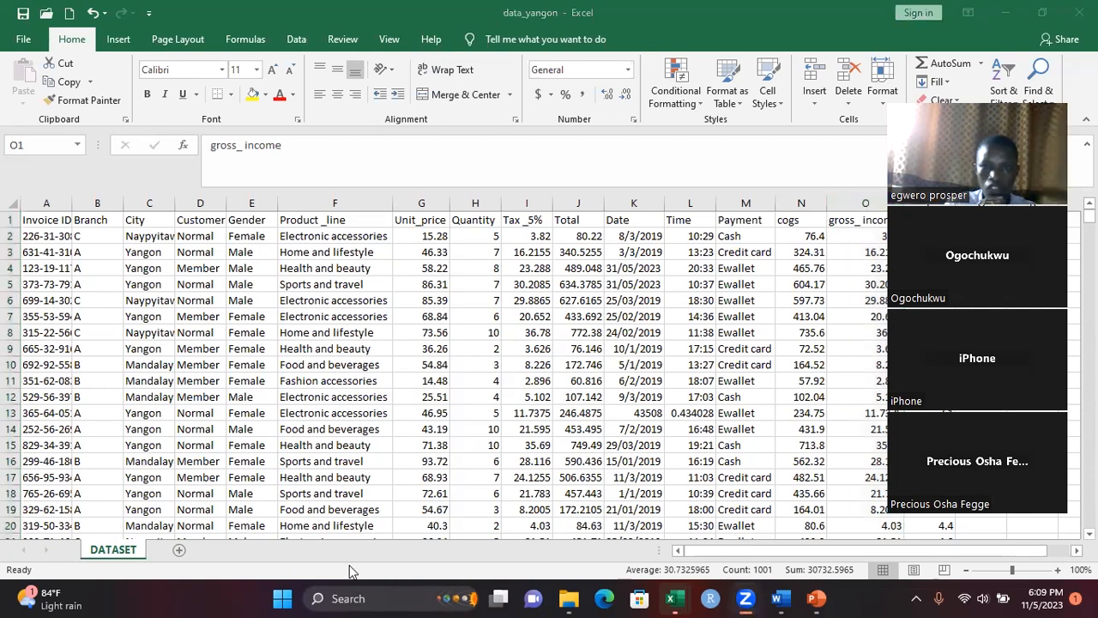
click(747, 172)
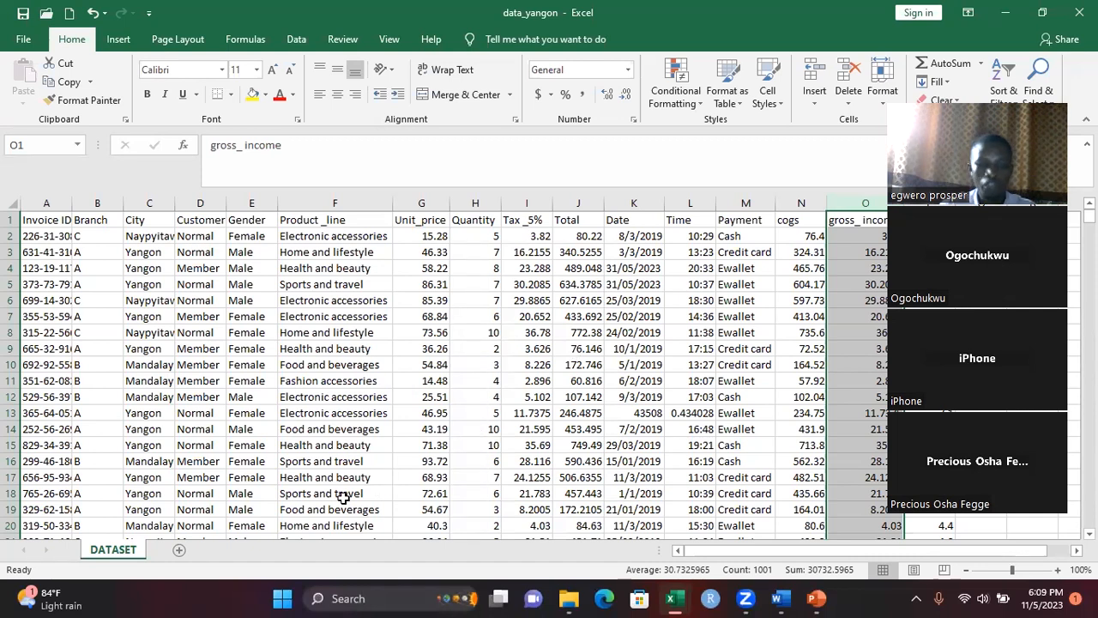
Add a new worksheet to the workbook and rename it dashboard
click(178, 550)
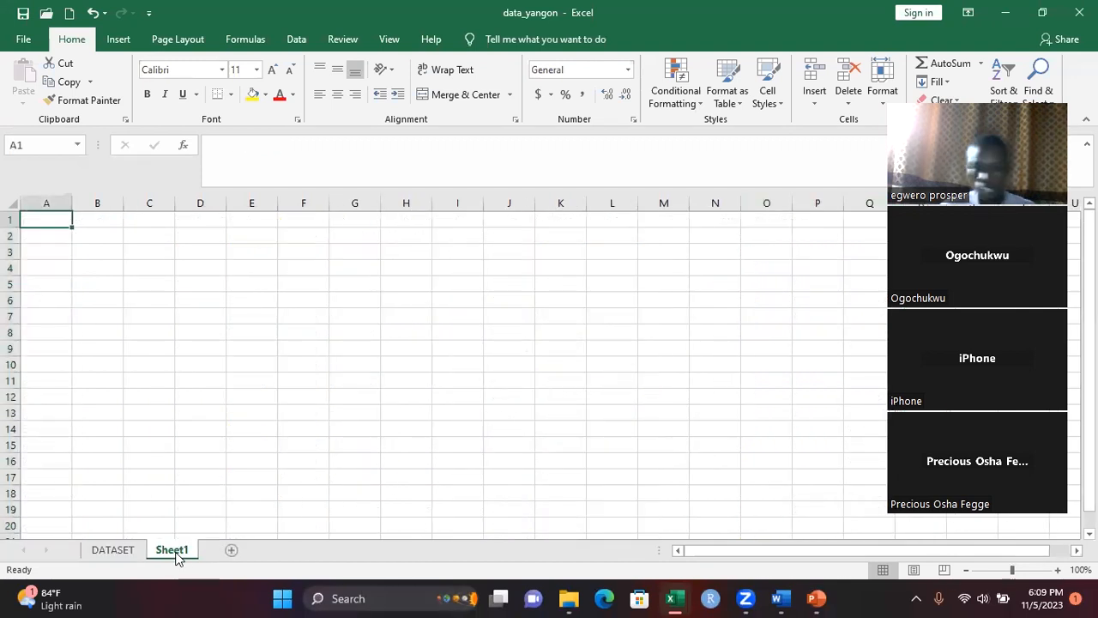
double_click(174, 550)
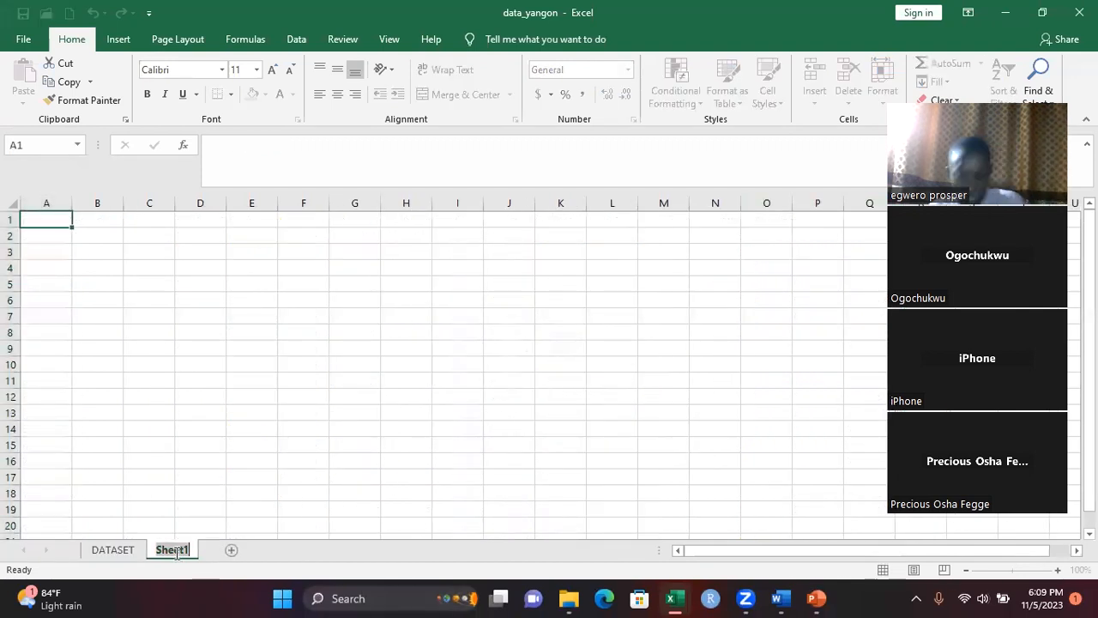
text(da)
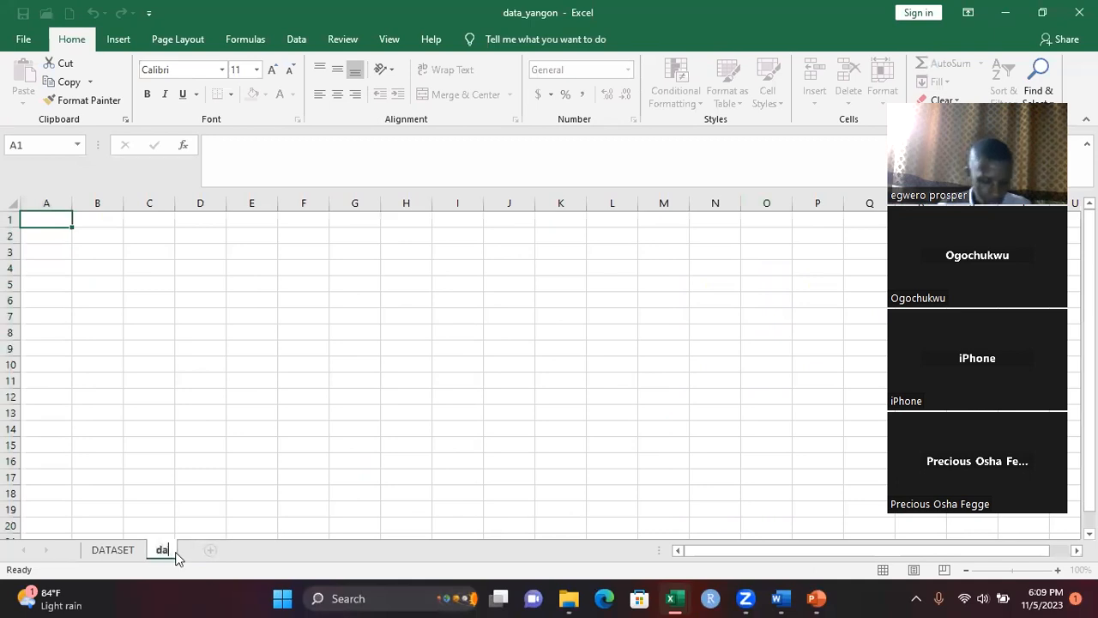
text(shboard)
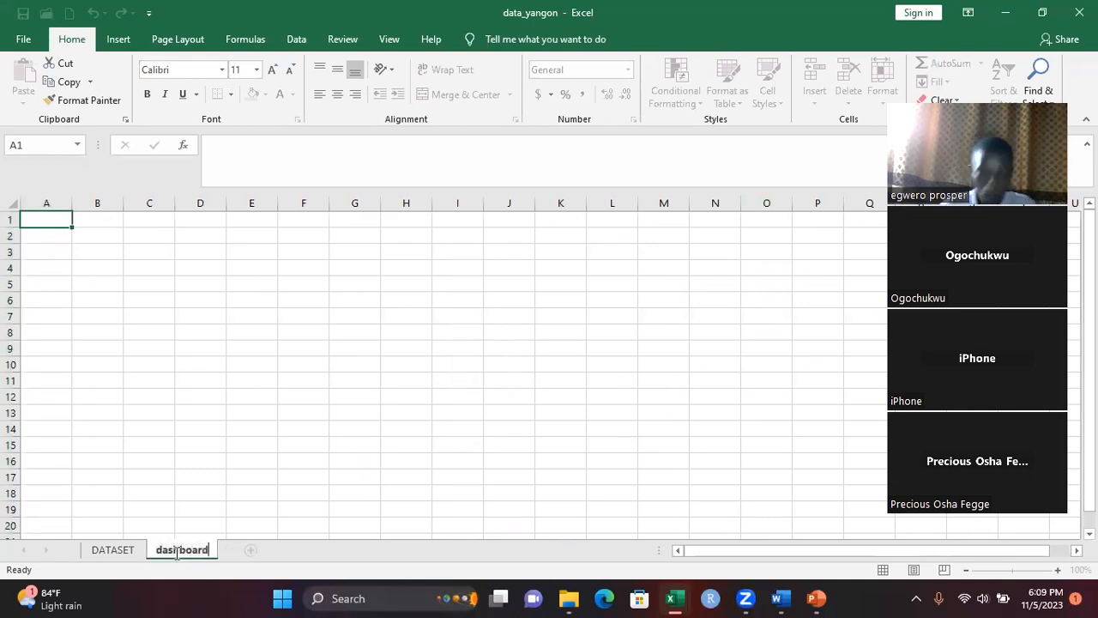
click(180, 491)
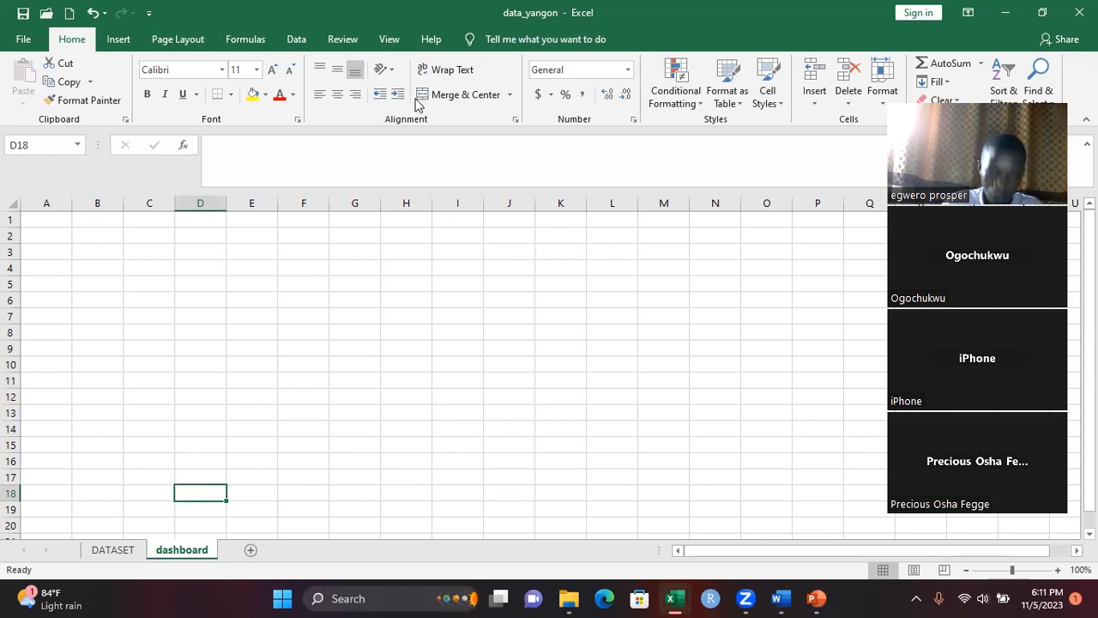
key(alt+Tab)
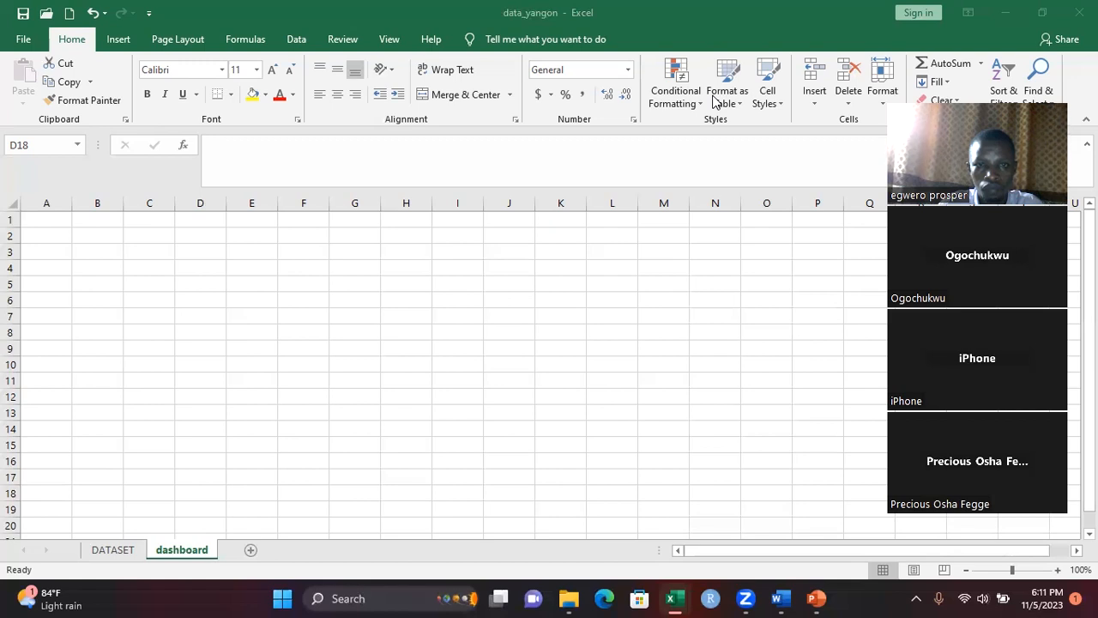
click(366, 387)
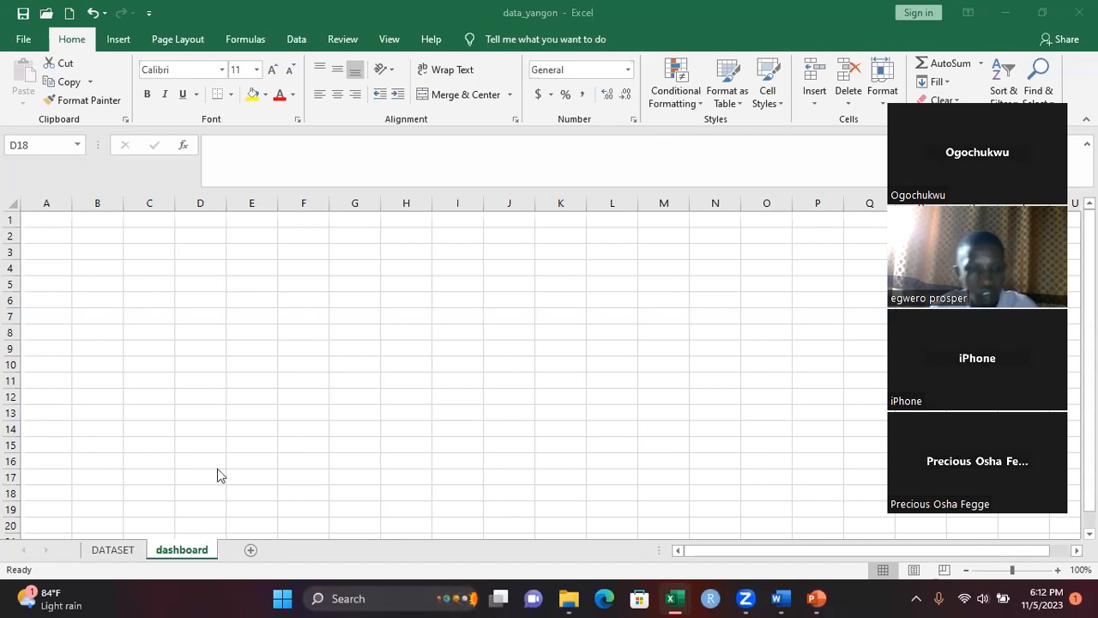
Format cell K13 in the Date column of the DATASET sheet as a Date with the *3/14/2012 type
click(118, 552)
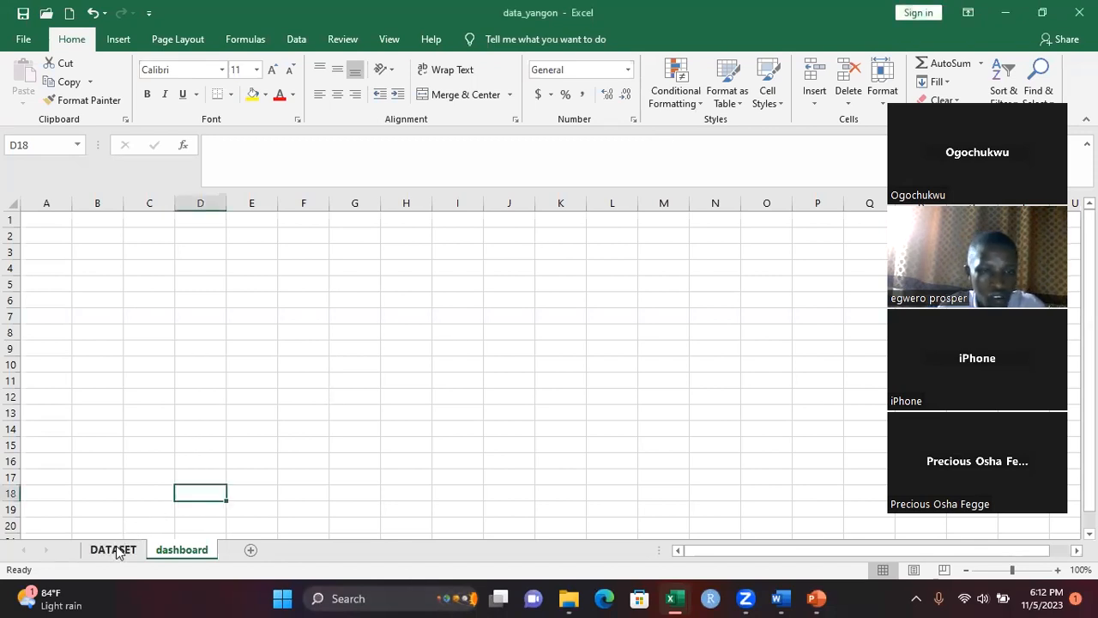
click(115, 550)
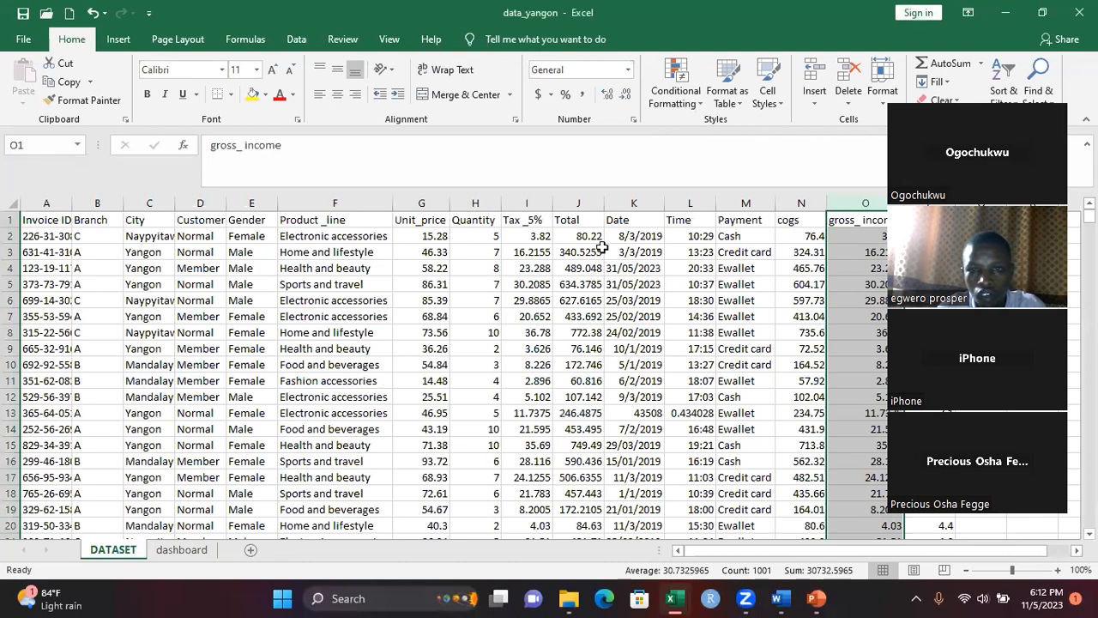
click(643, 412)
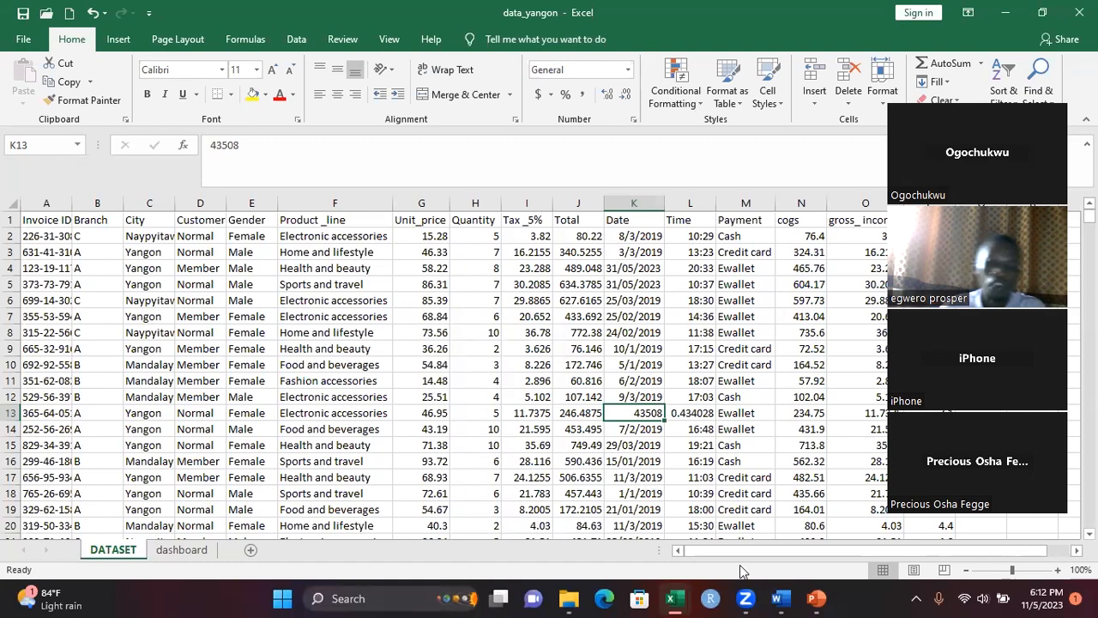
right_click(633, 413)
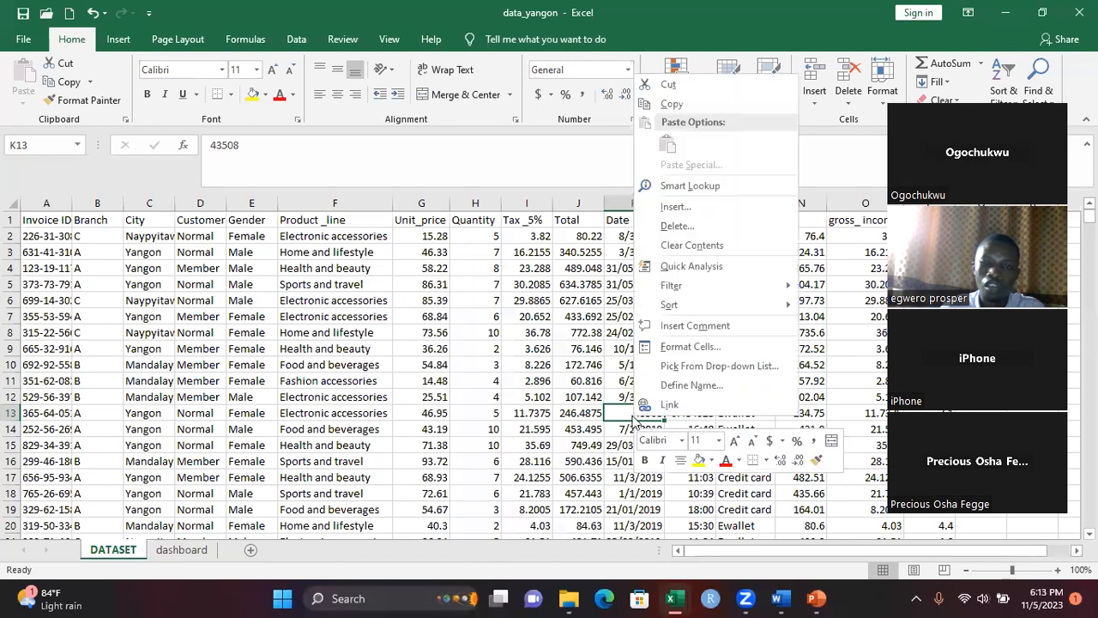
click(702, 347)
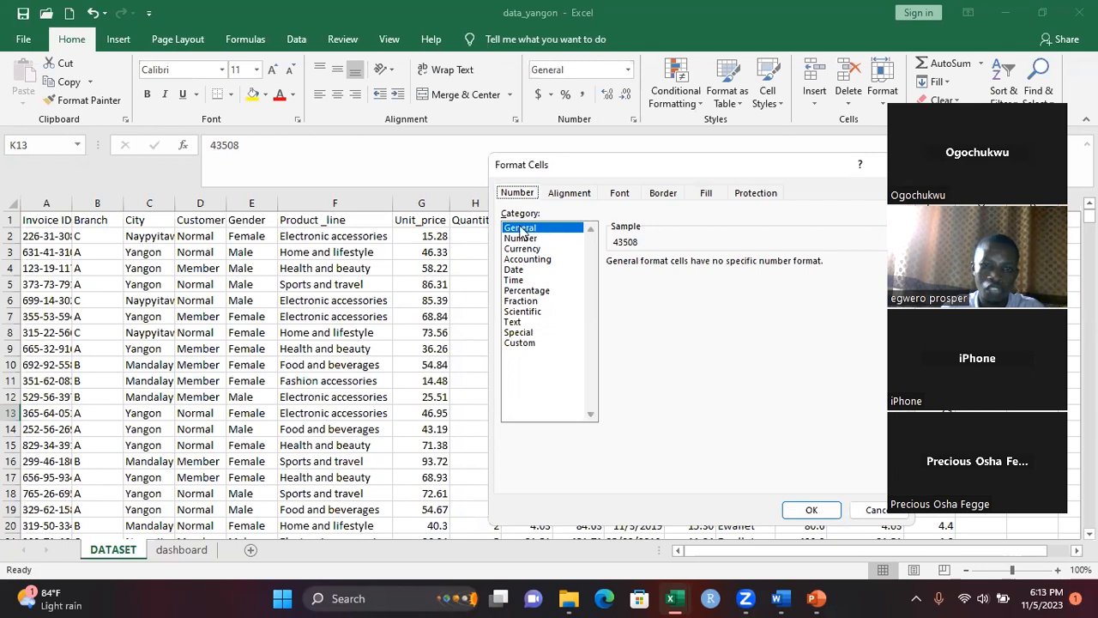
click(515, 270)
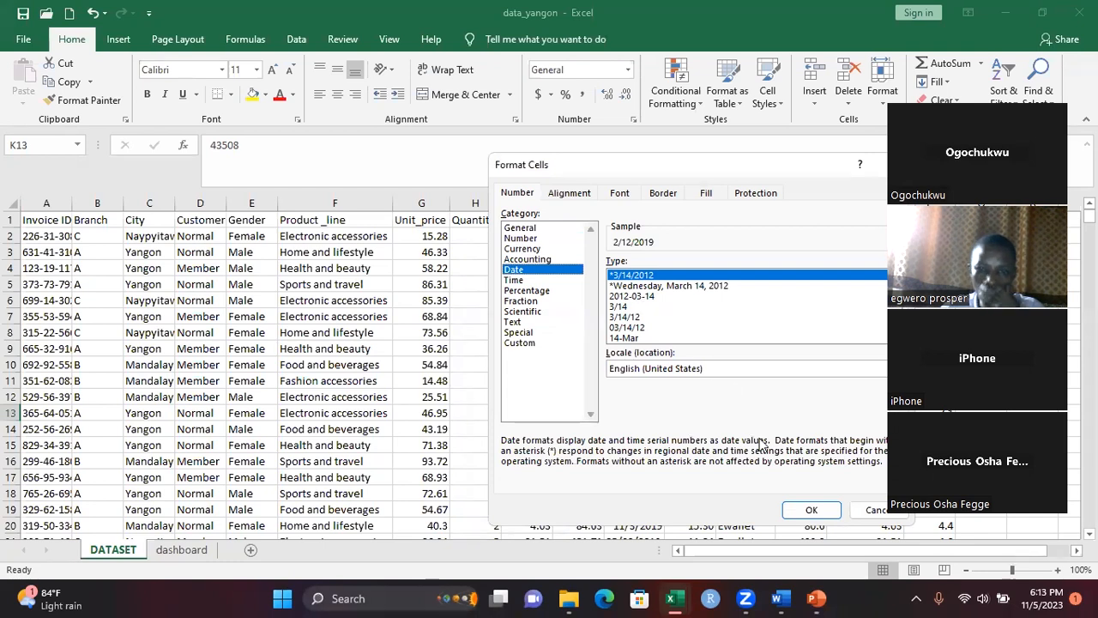
click(809, 509)
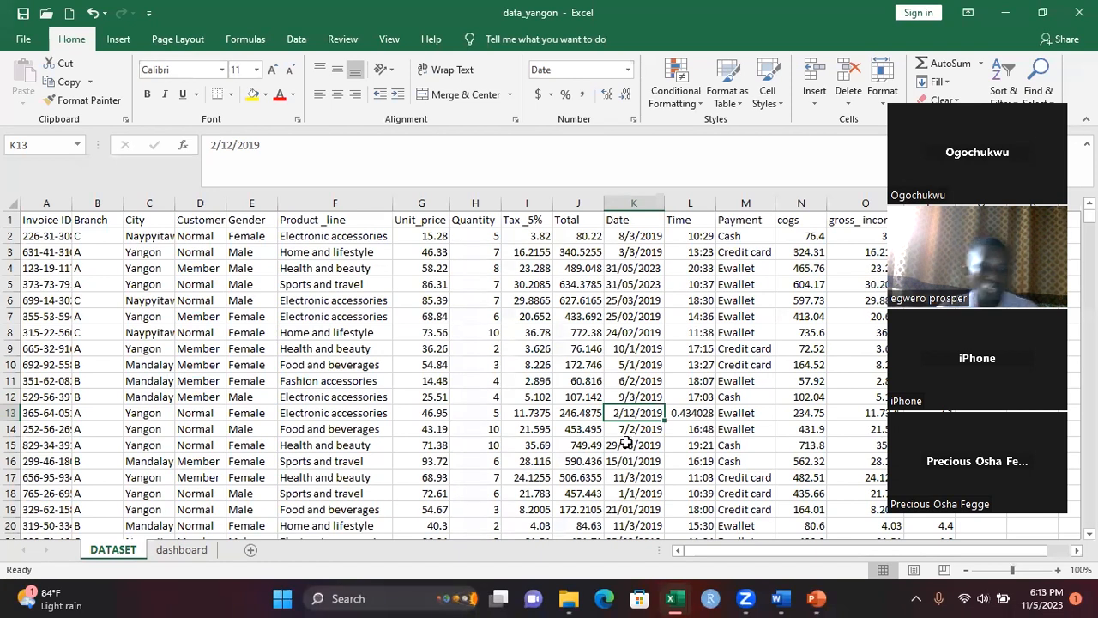
click(191, 551)
click(123, 550)
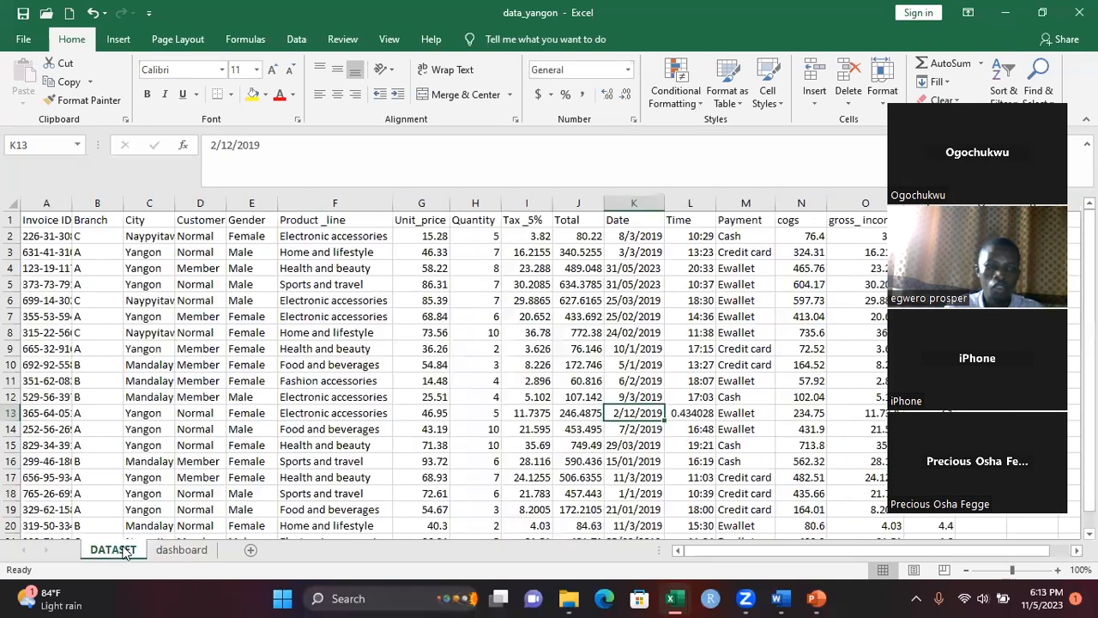
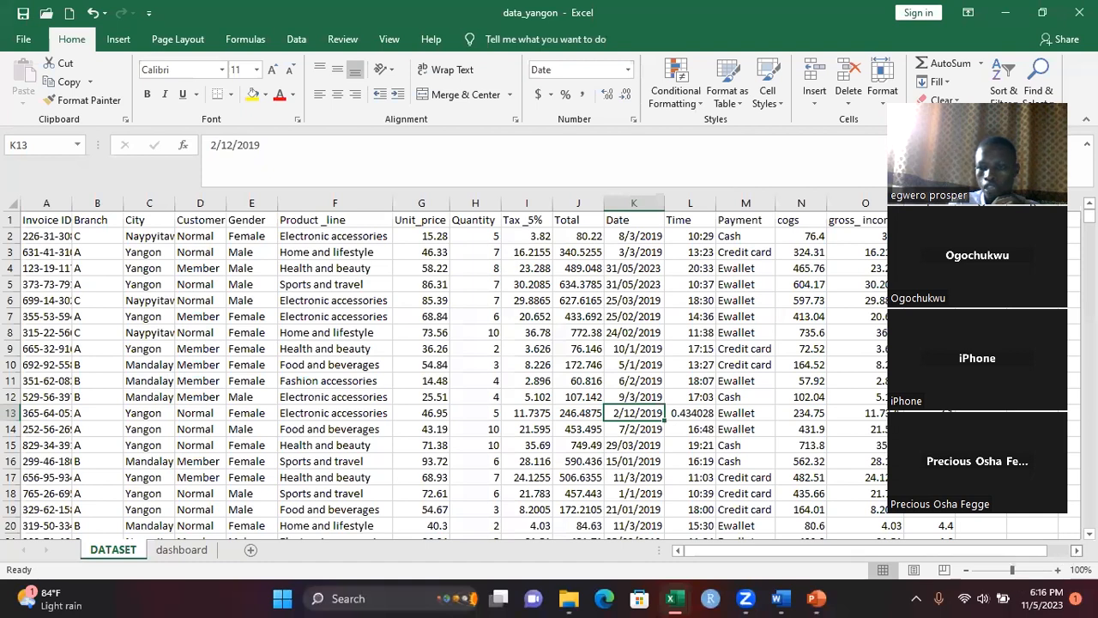
scroll(1055, 547, right, 2)
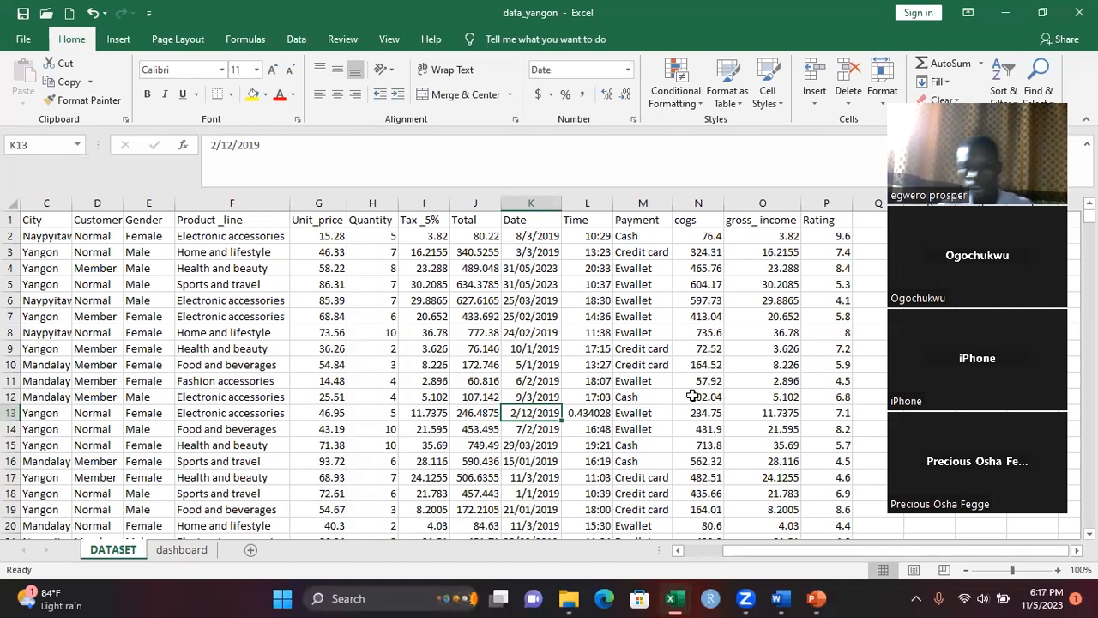
click(678, 550)
click(677, 550)
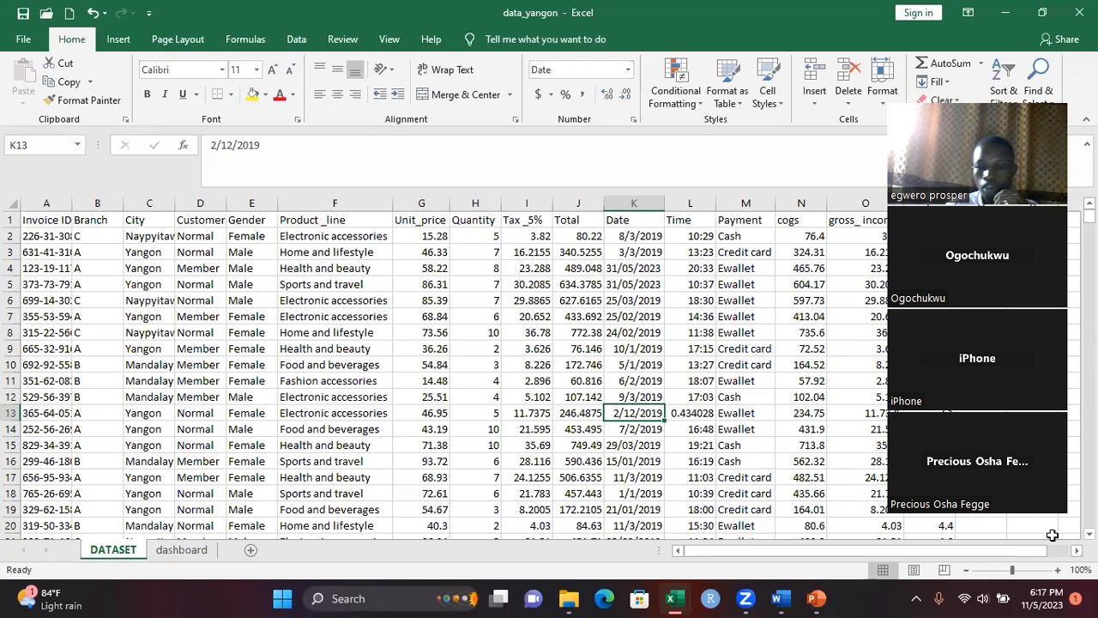
scroll(1064, 537, right, 1)
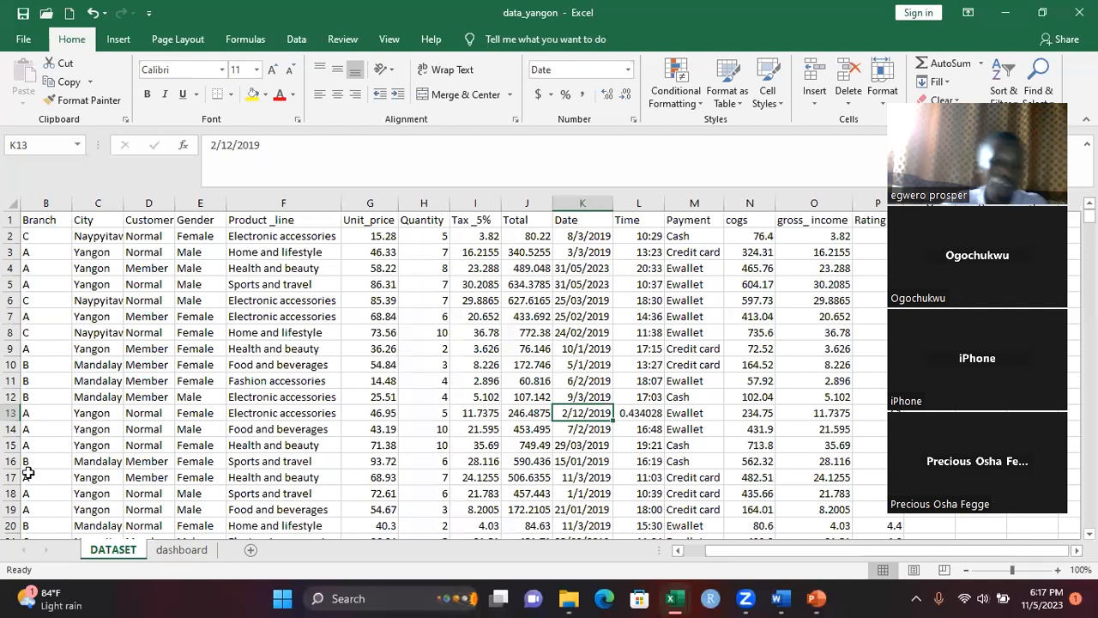
click(182, 550)
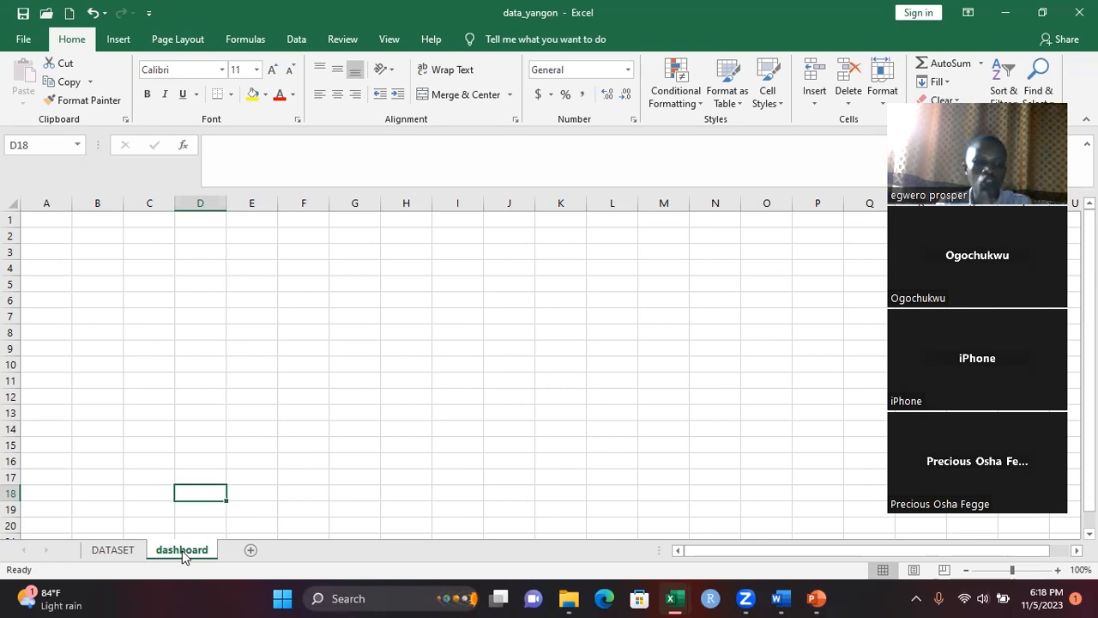
click(113, 550)
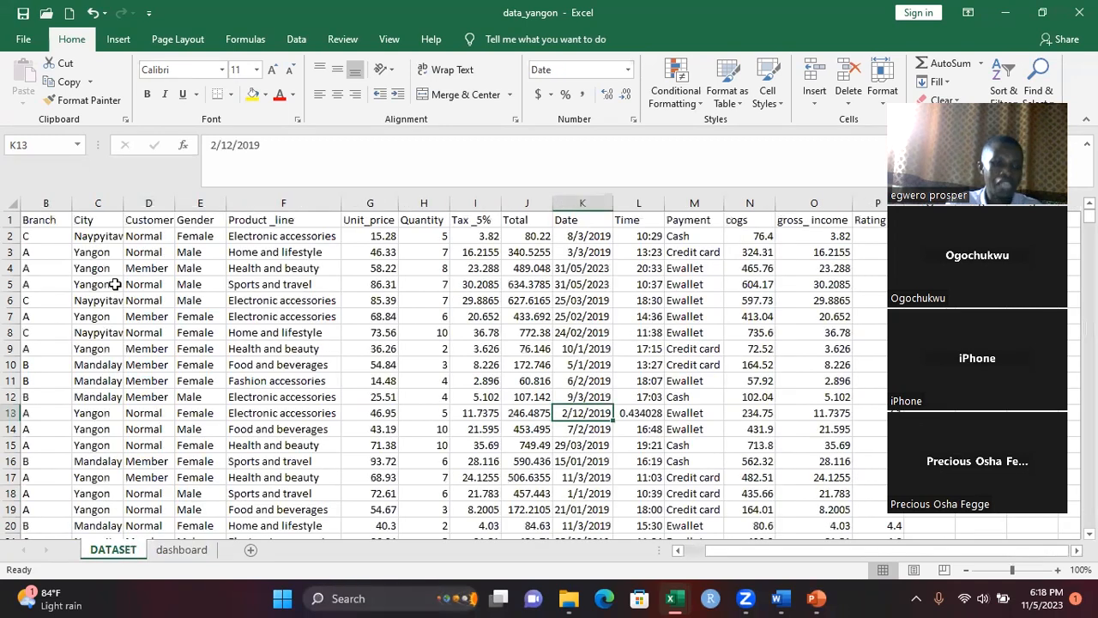
Copy the City values from C2 down to row 1000 of the DATASET sheet into the dashboard sheet starting at A5
click(98, 240)
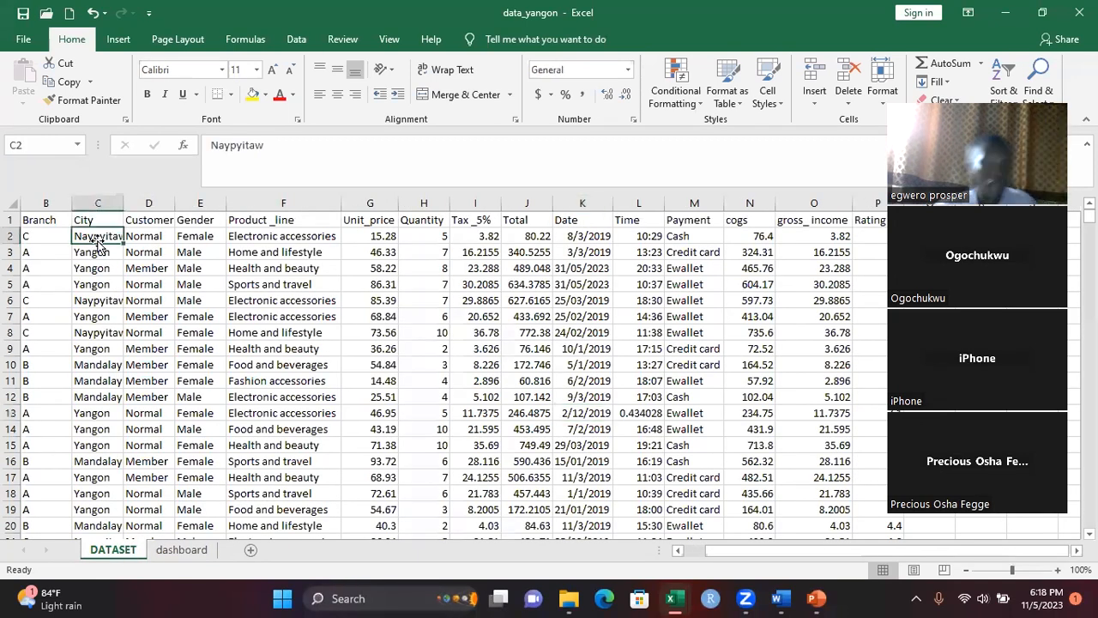
key(ctrl+shift+Down)
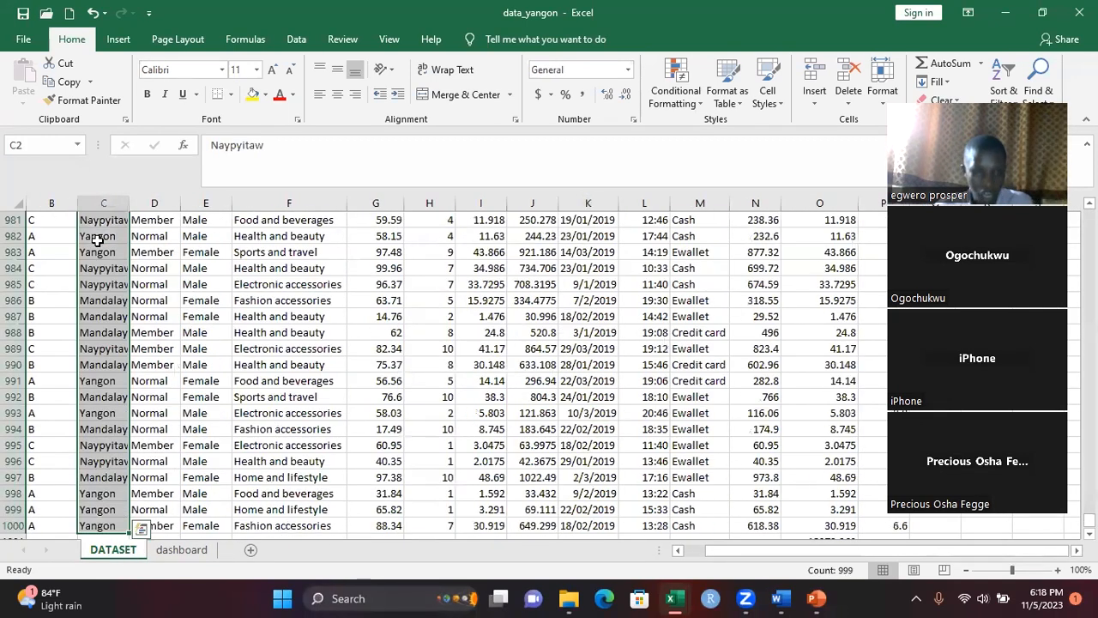
key(ctrl+c)
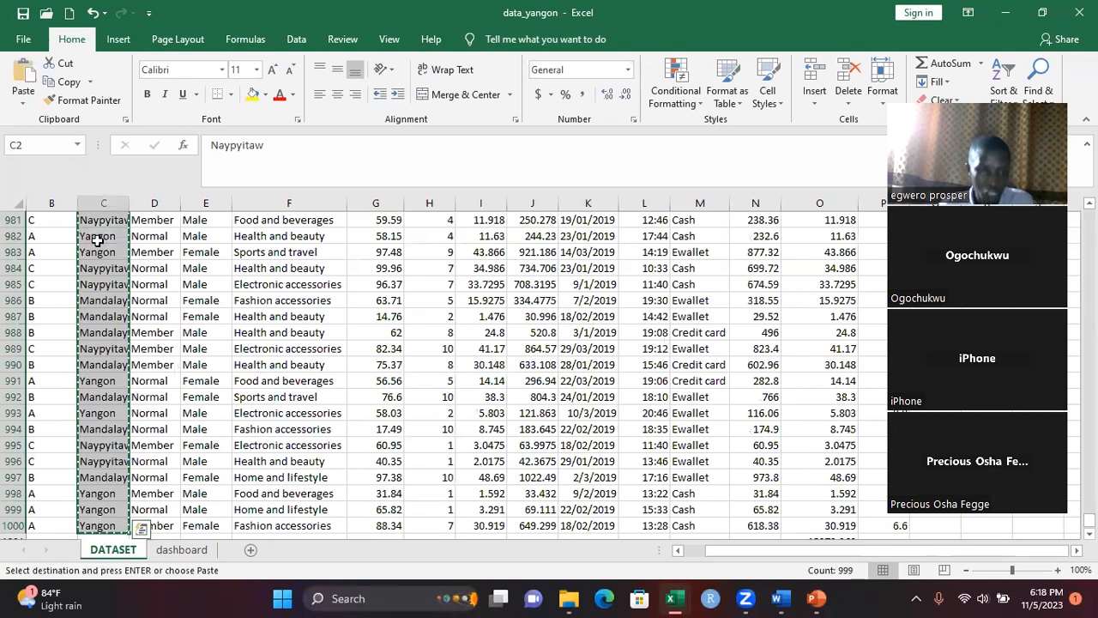
click(181, 549)
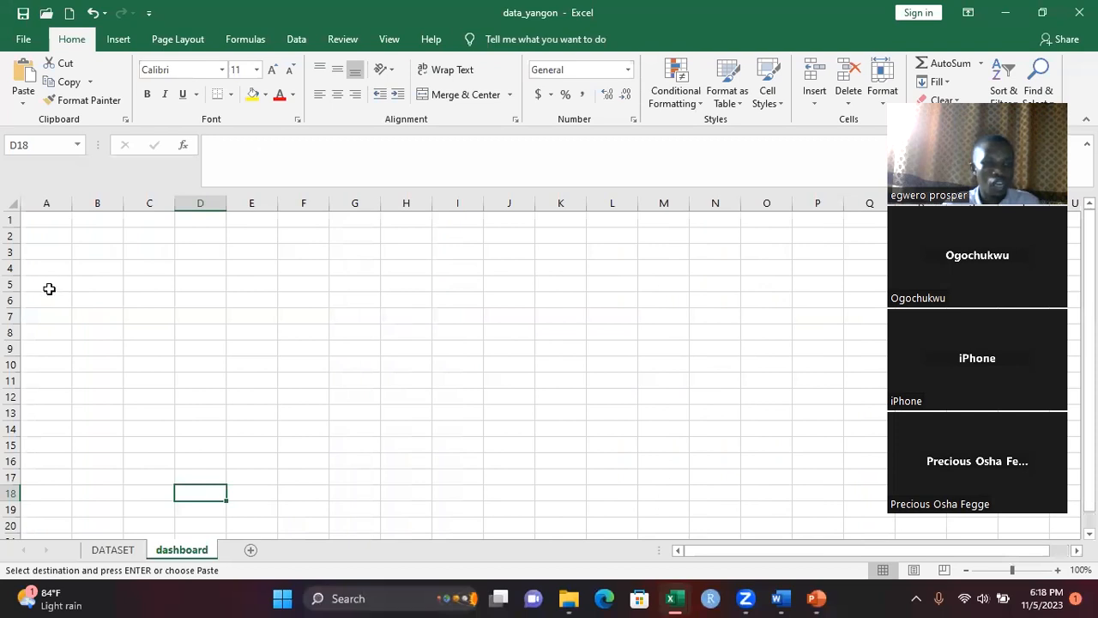
click(49, 291)
key(ctrl+v)
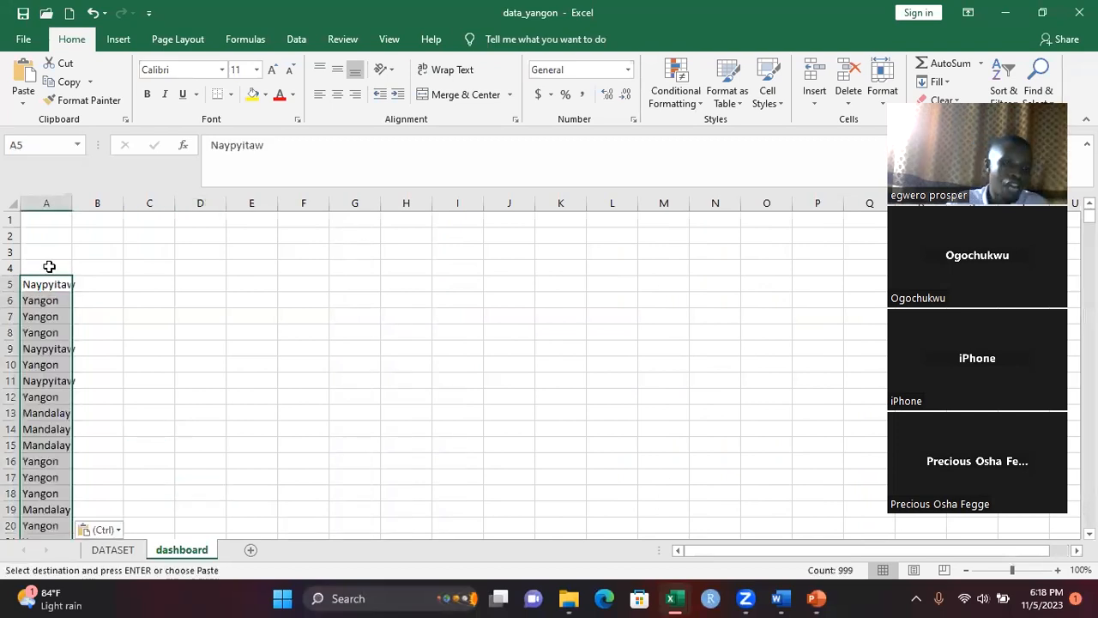
Enter the heading CITIES in cell A4 above the pasted city list
click(47, 266)
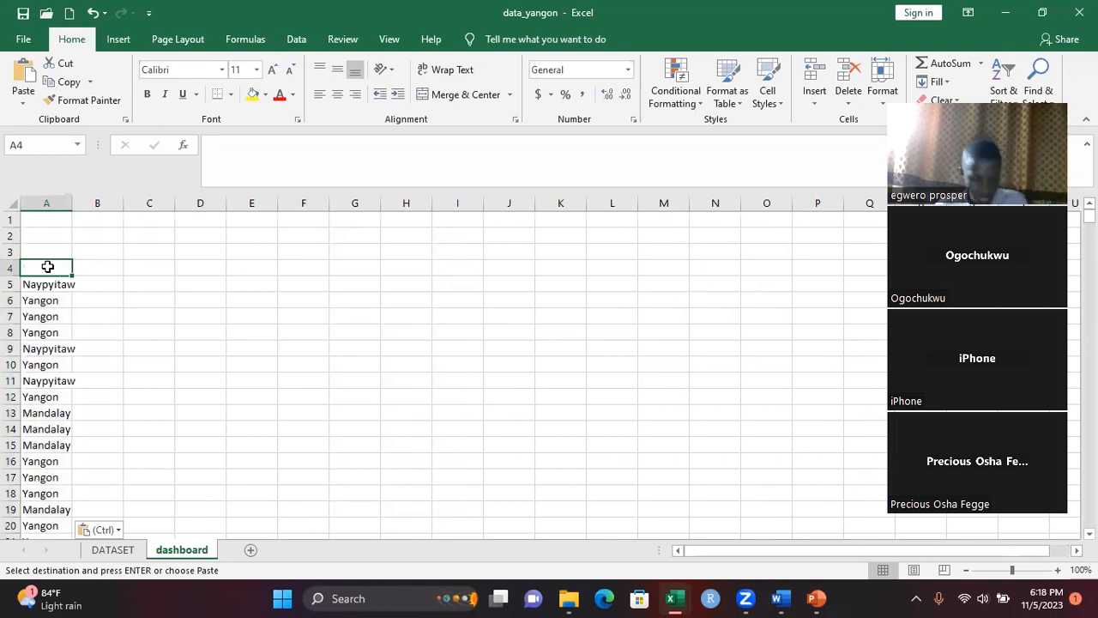
key(Escape)
text(Cl)
text(T)
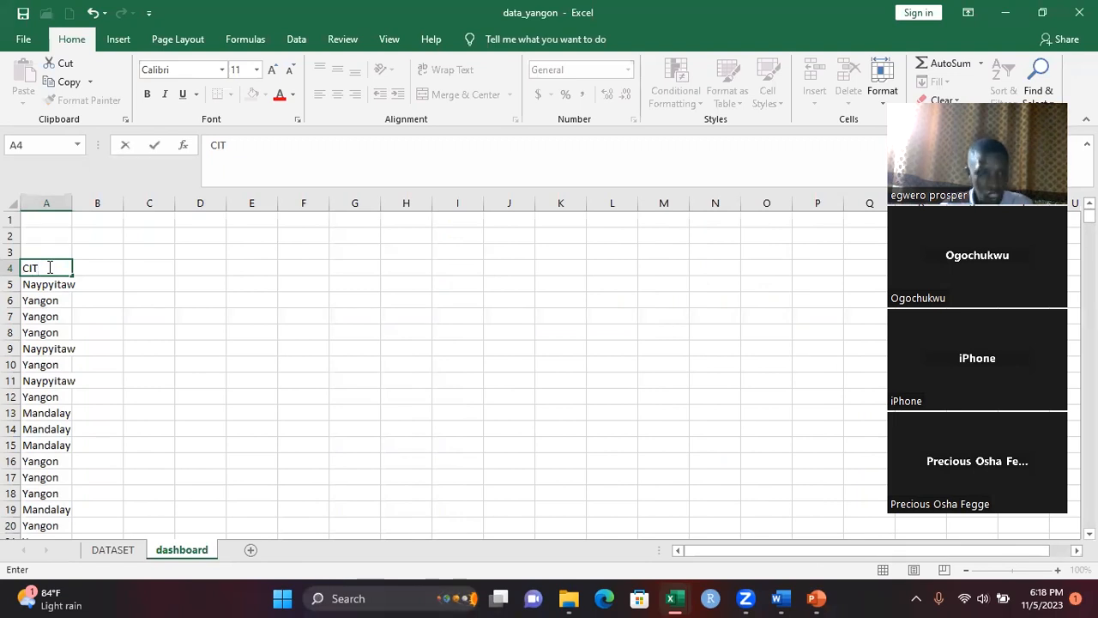
text(IES)
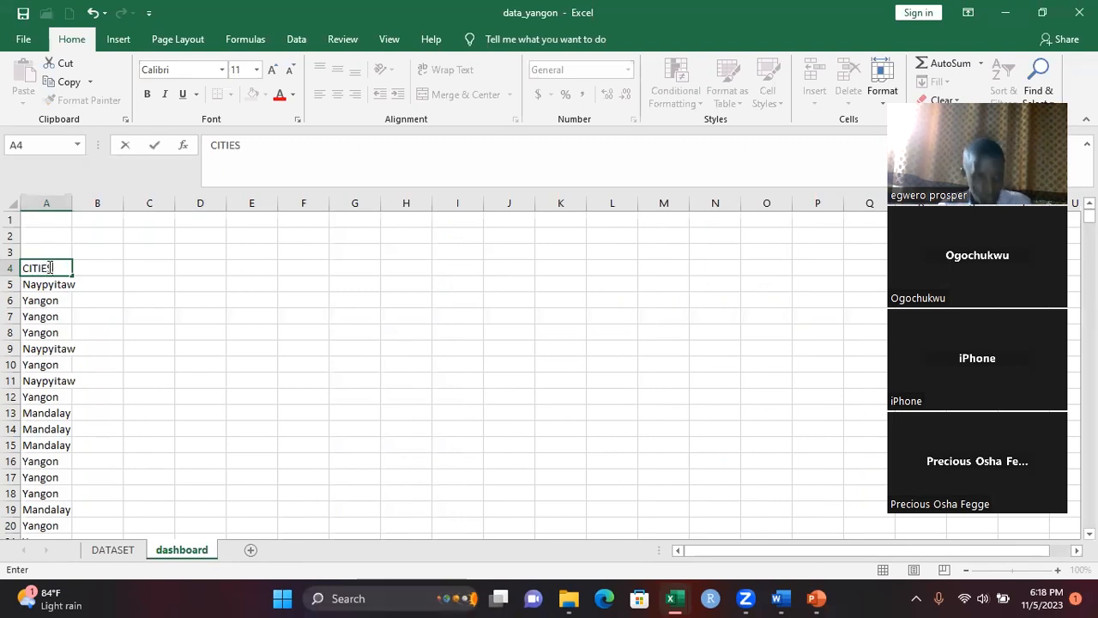
click(48, 299)
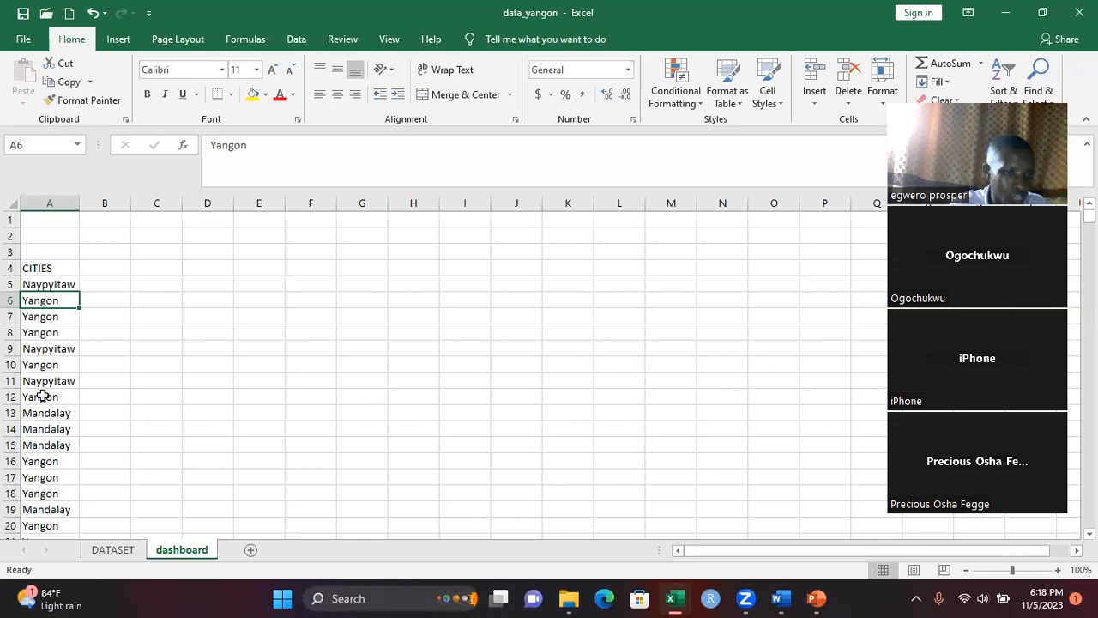
Remove the duplicate values from the CITIES list in column A of the dashboard sheet, starting at A5
click(39, 285)
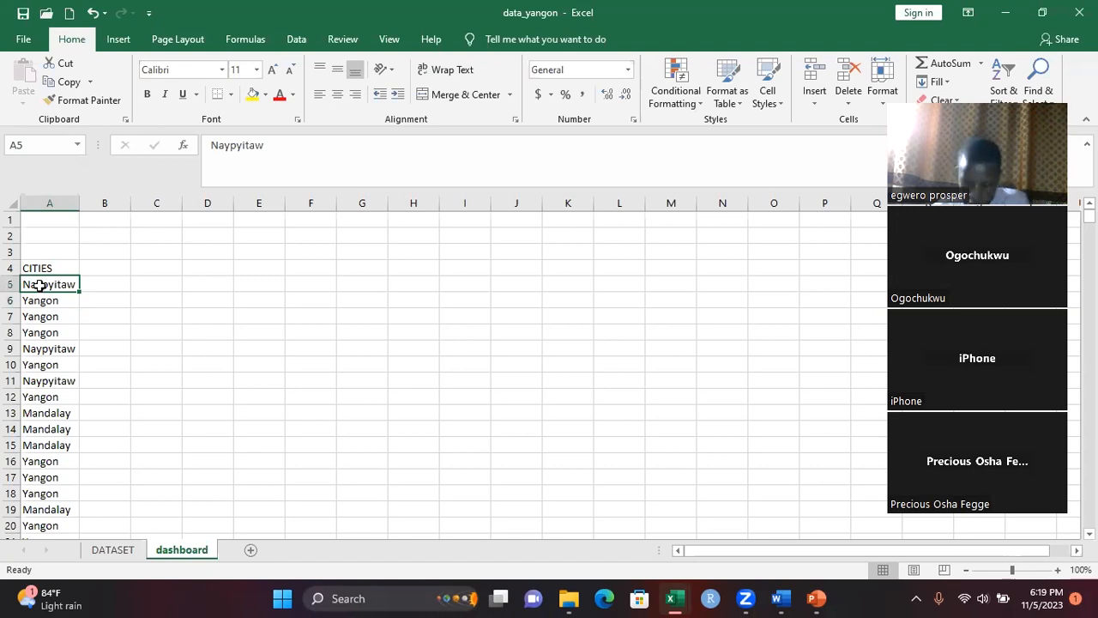
key(ctrl+shift+Down)
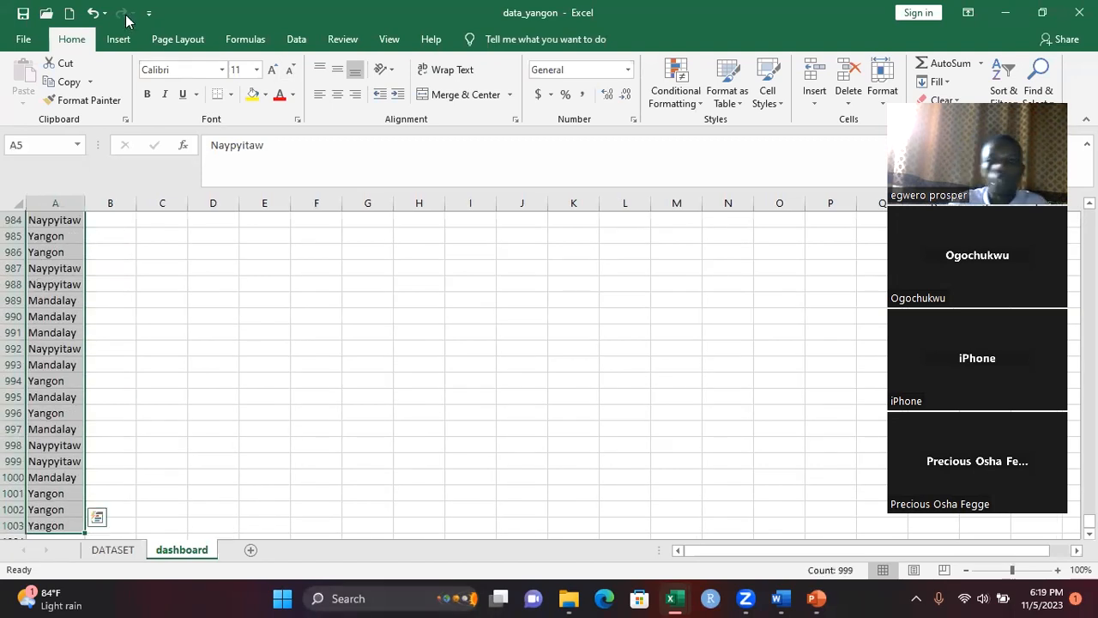
double_click(997, 31)
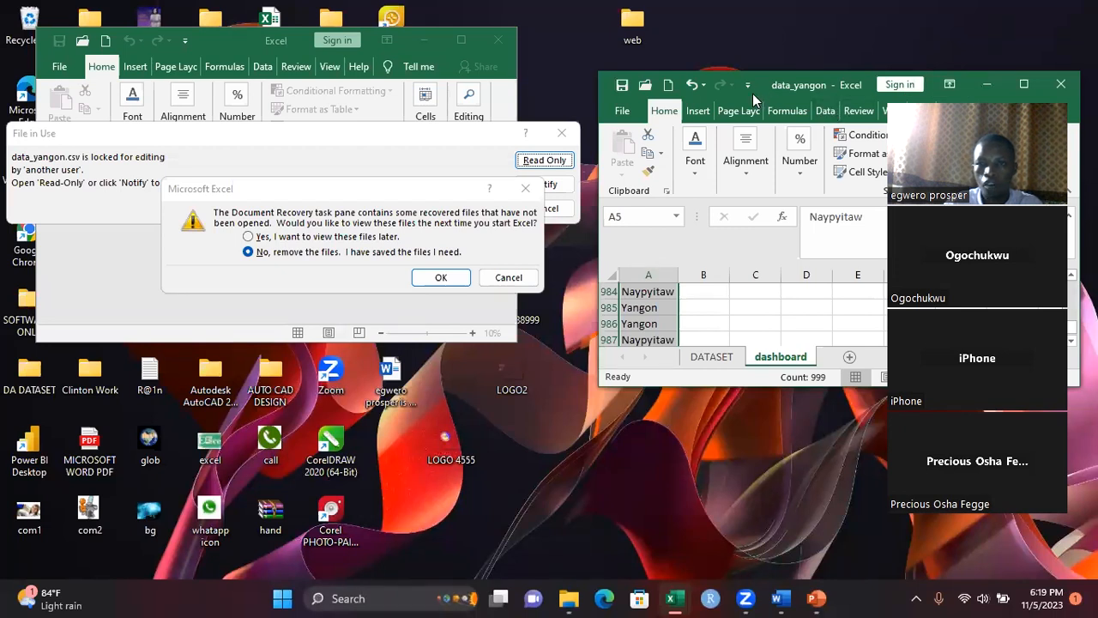
drag(752, 93, 414, 148)
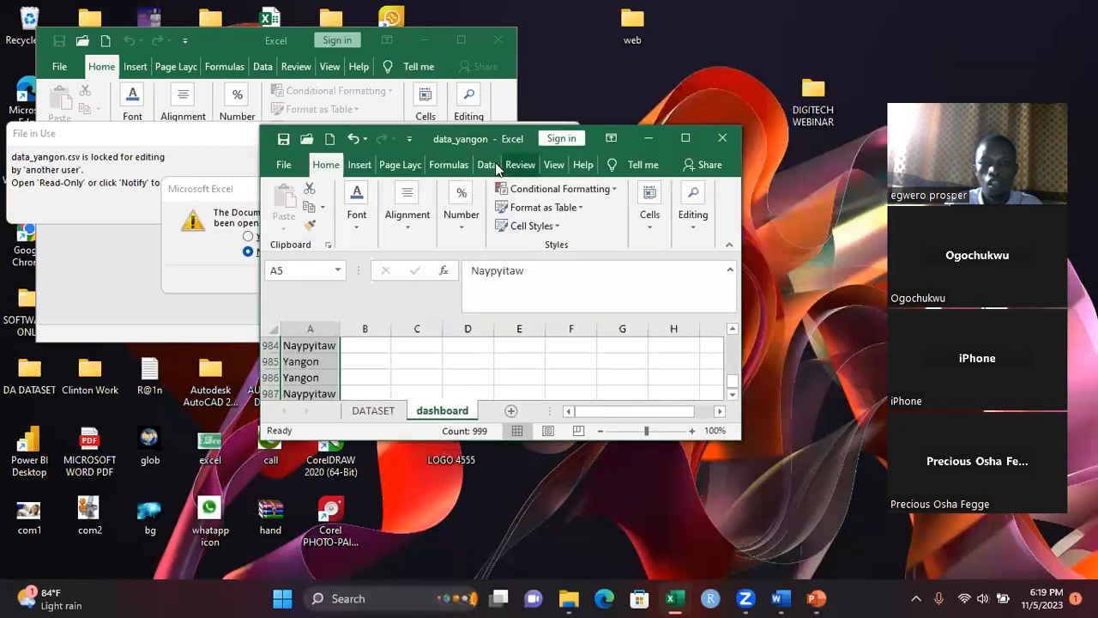
click(488, 165)
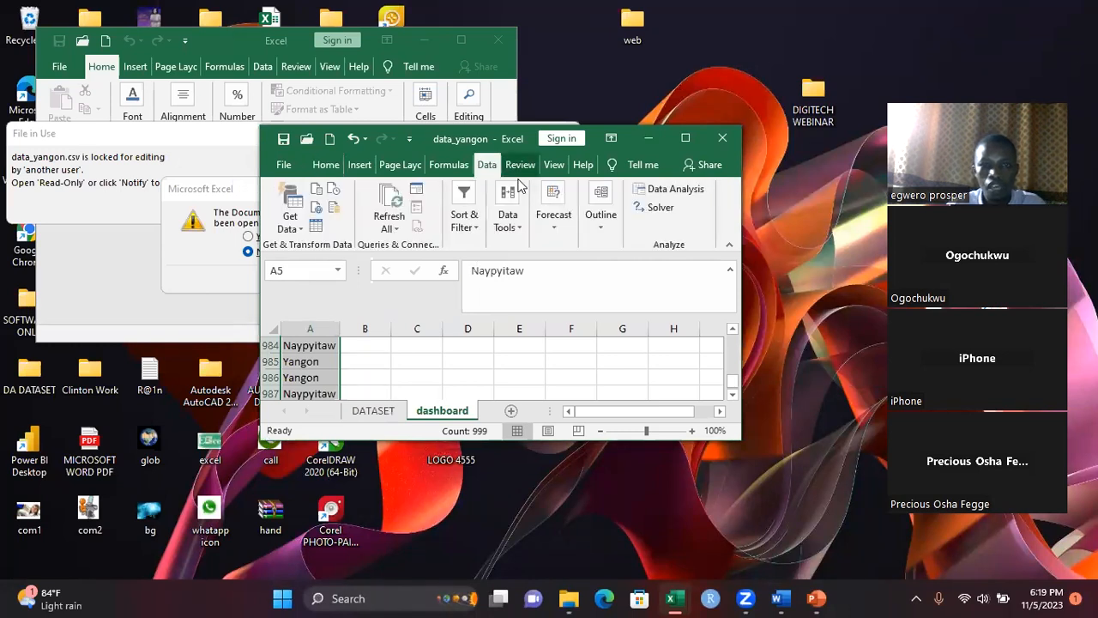
click(519, 228)
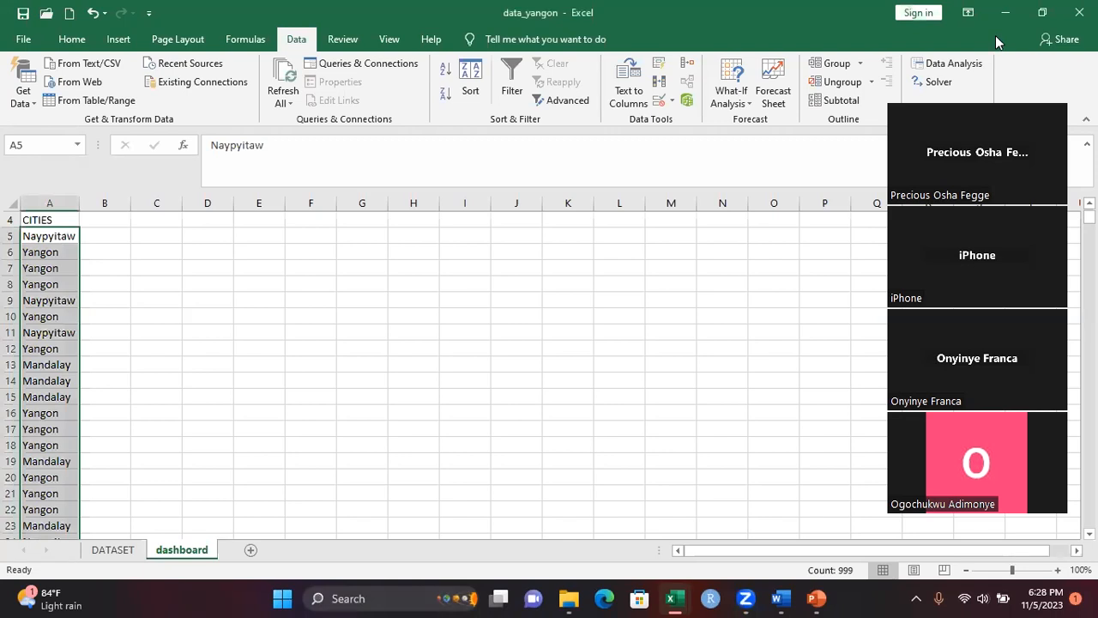
click(1042, 13)
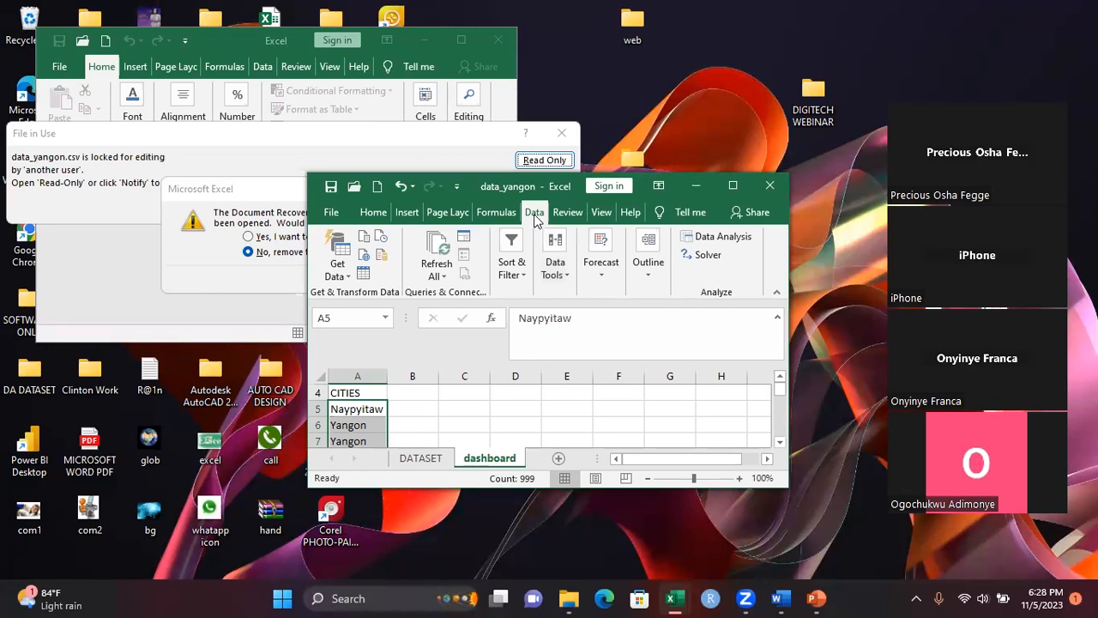
click(566, 277)
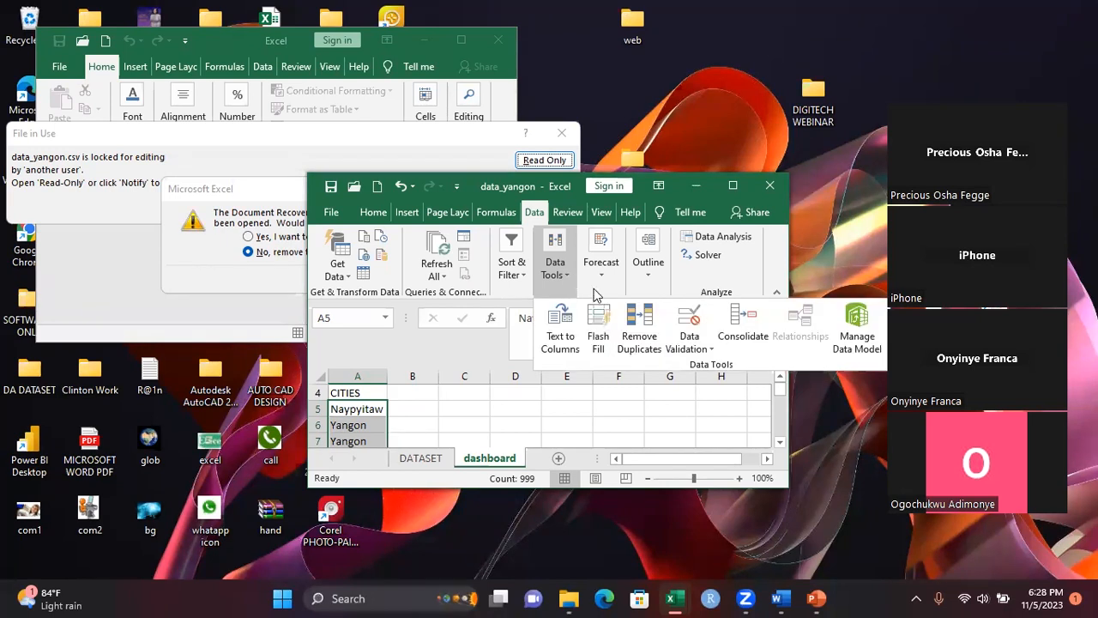
click(642, 327)
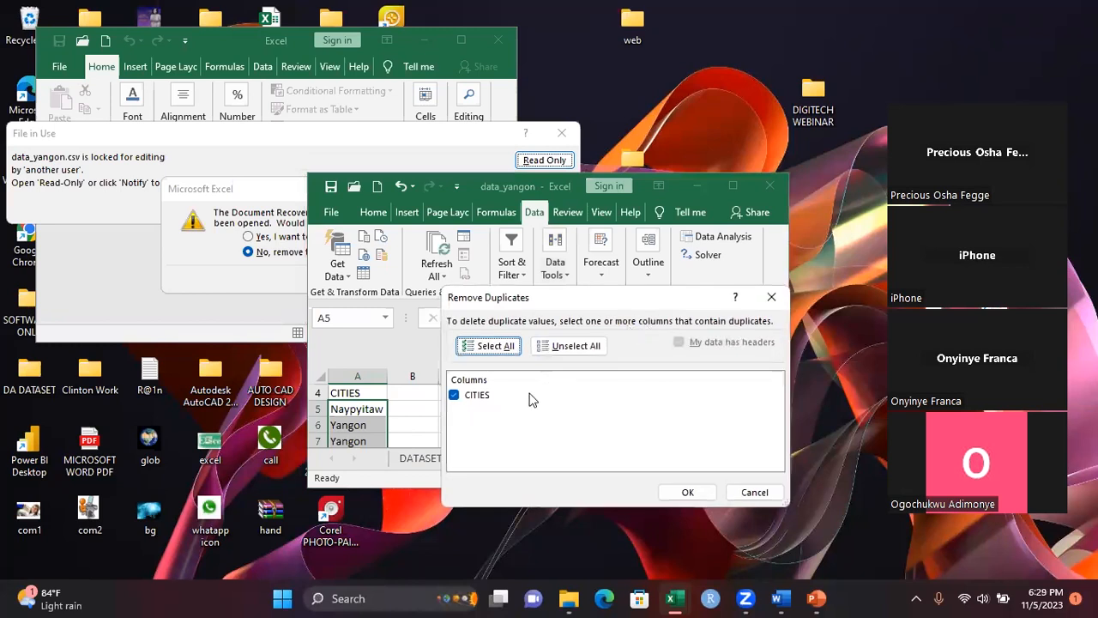
click(694, 493)
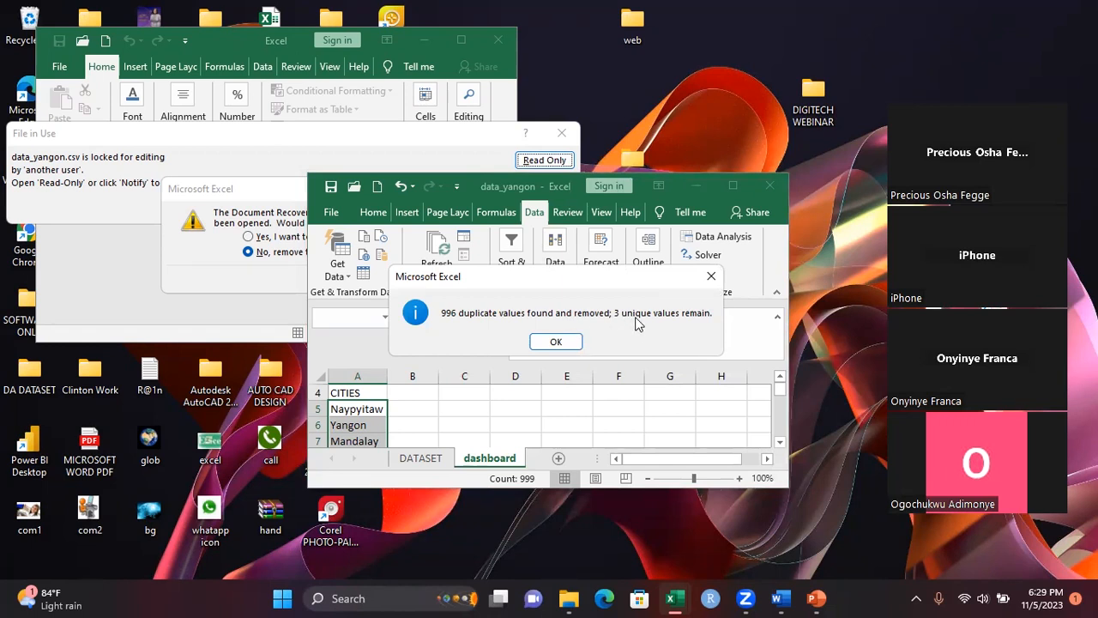
click(556, 342)
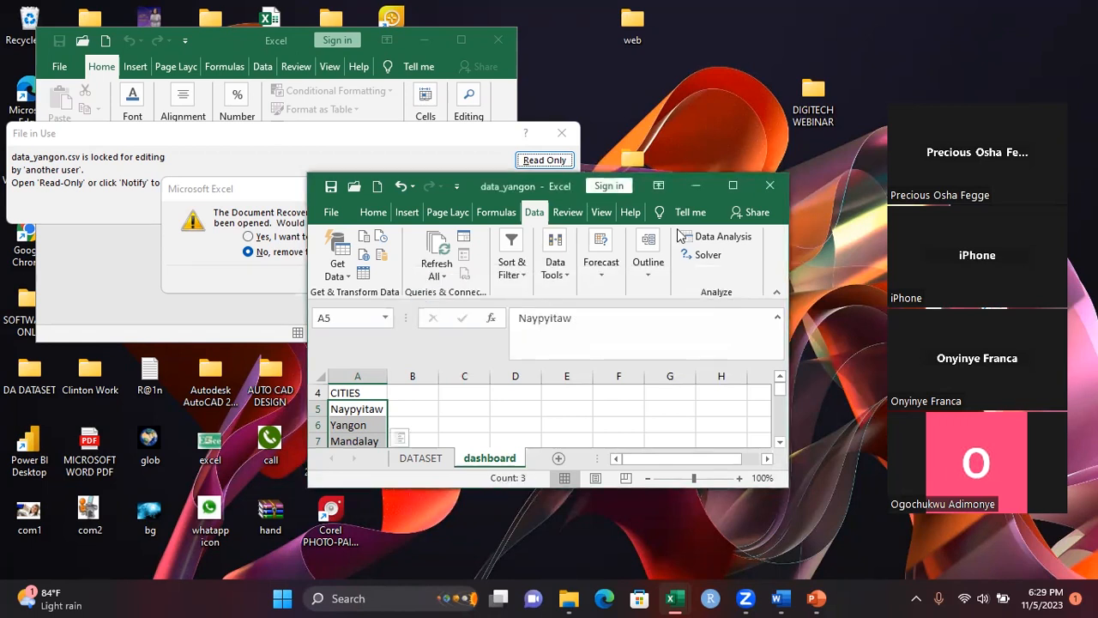
click(724, 186)
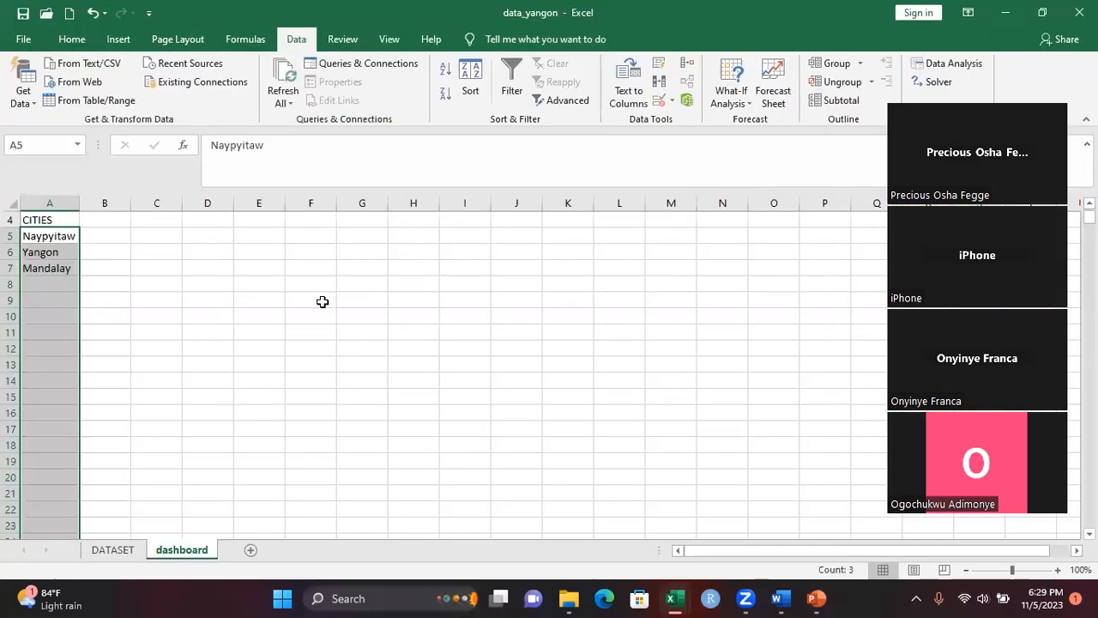
click(293, 335)
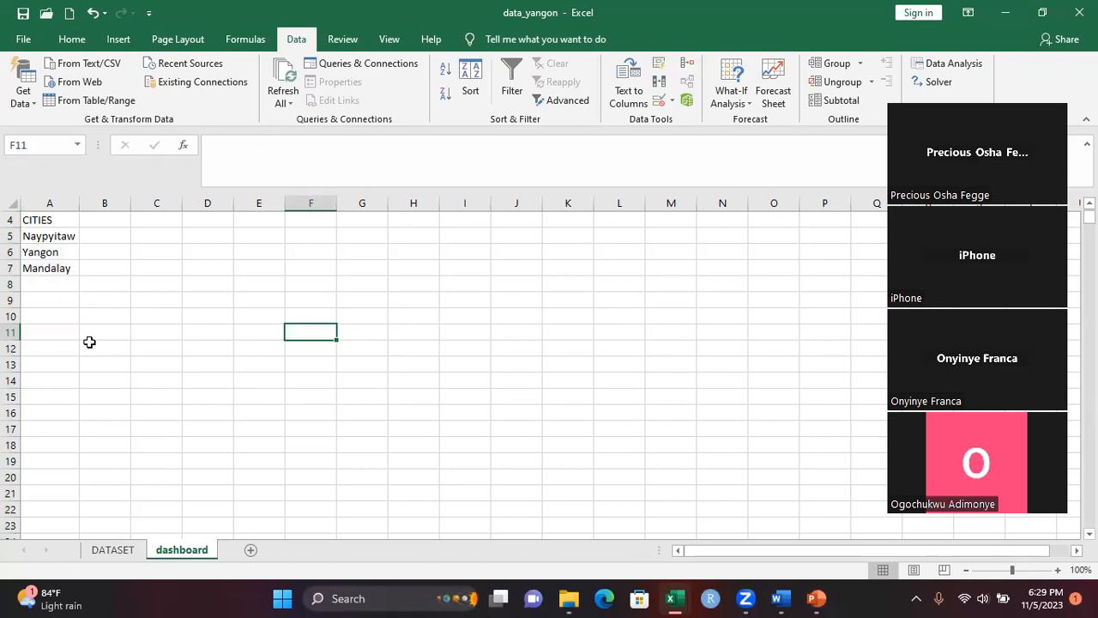
Select the whole data range on the DATASET sheet, from the Branch header in B1 to P1000
click(114, 550)
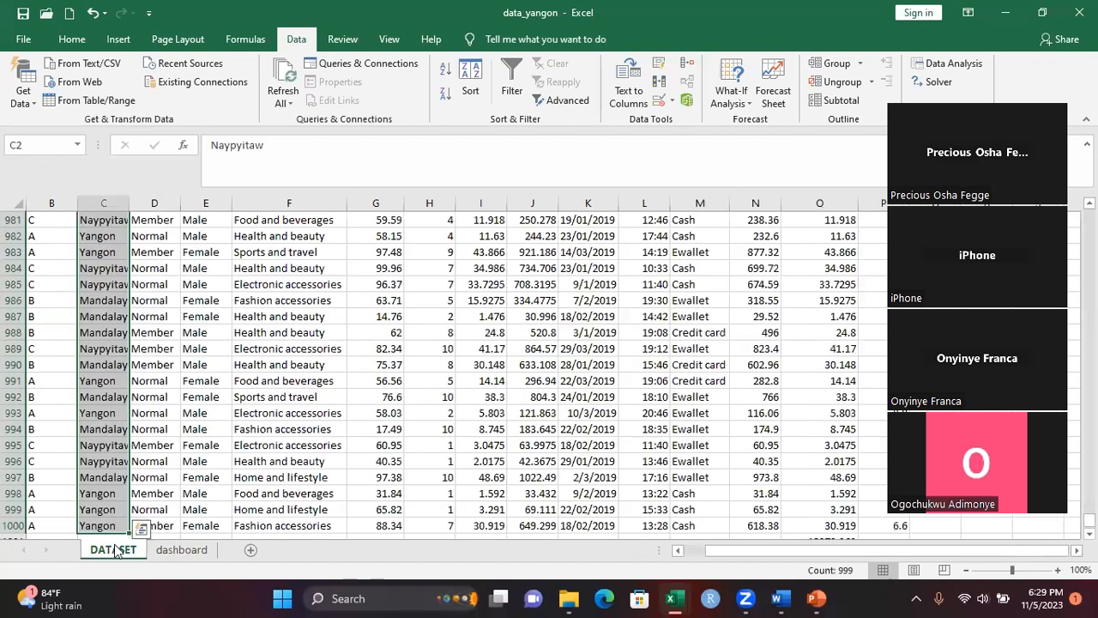
click(532, 287)
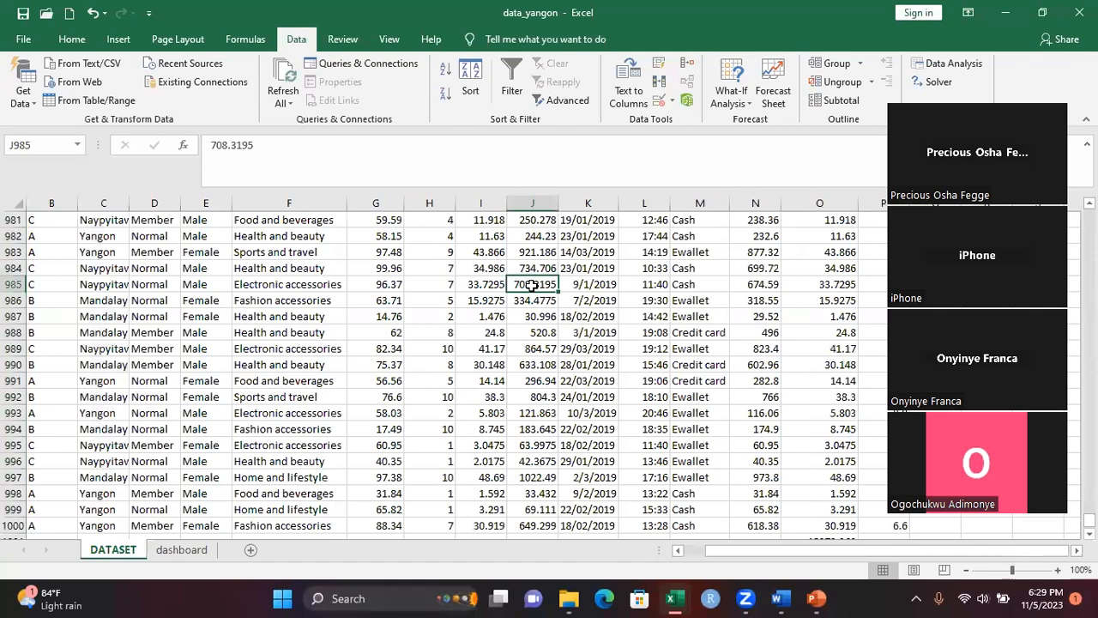
key(ctrl+Up)
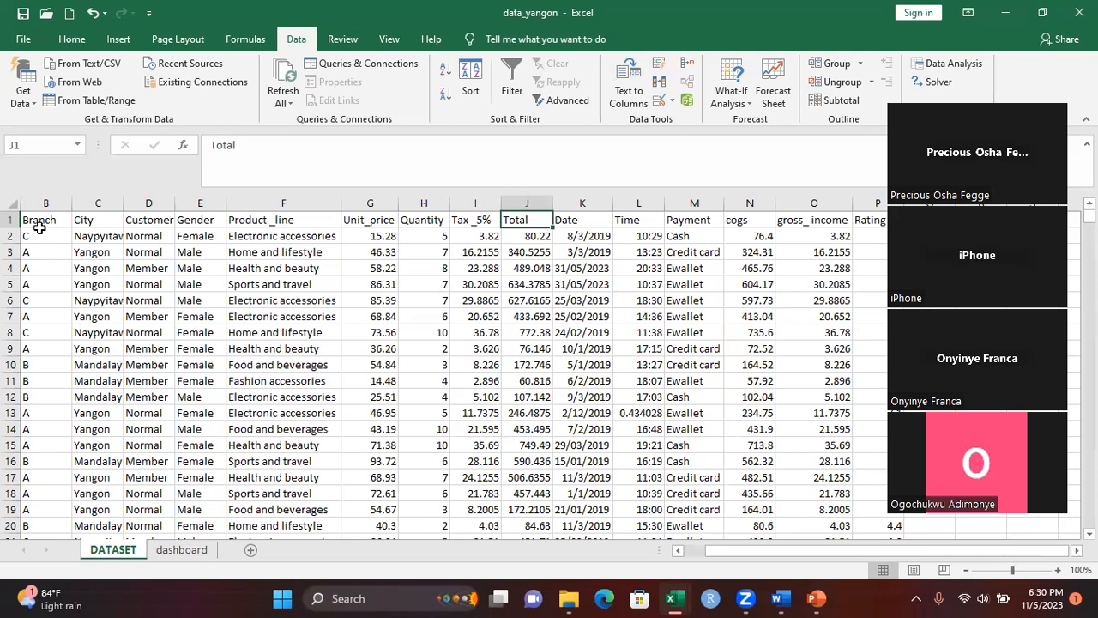
click(37, 222)
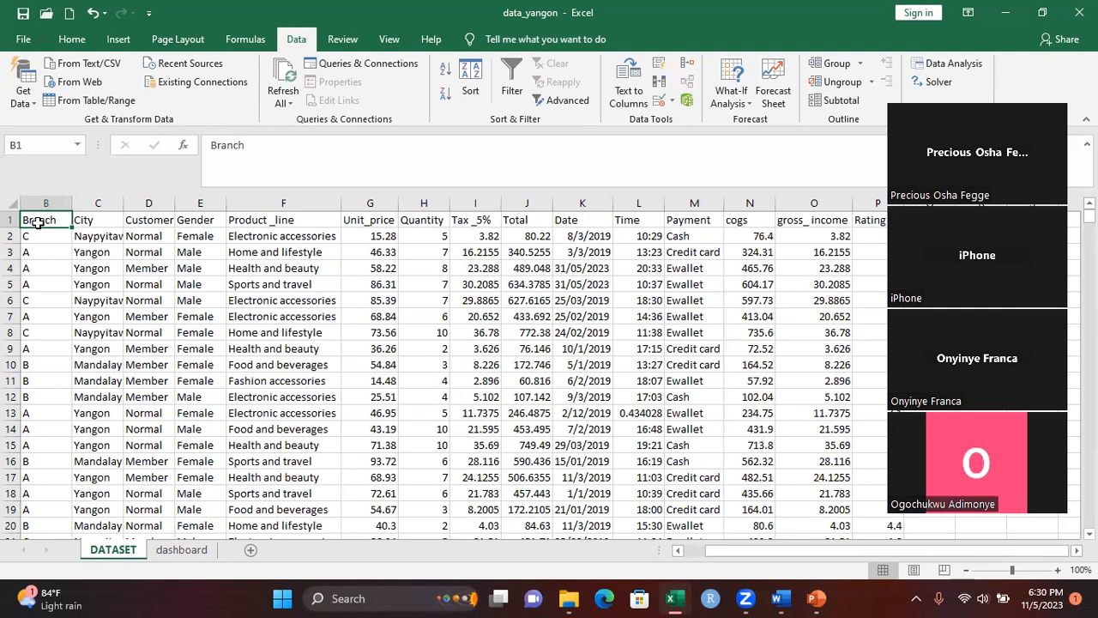
key(ctrl+shift+Right)
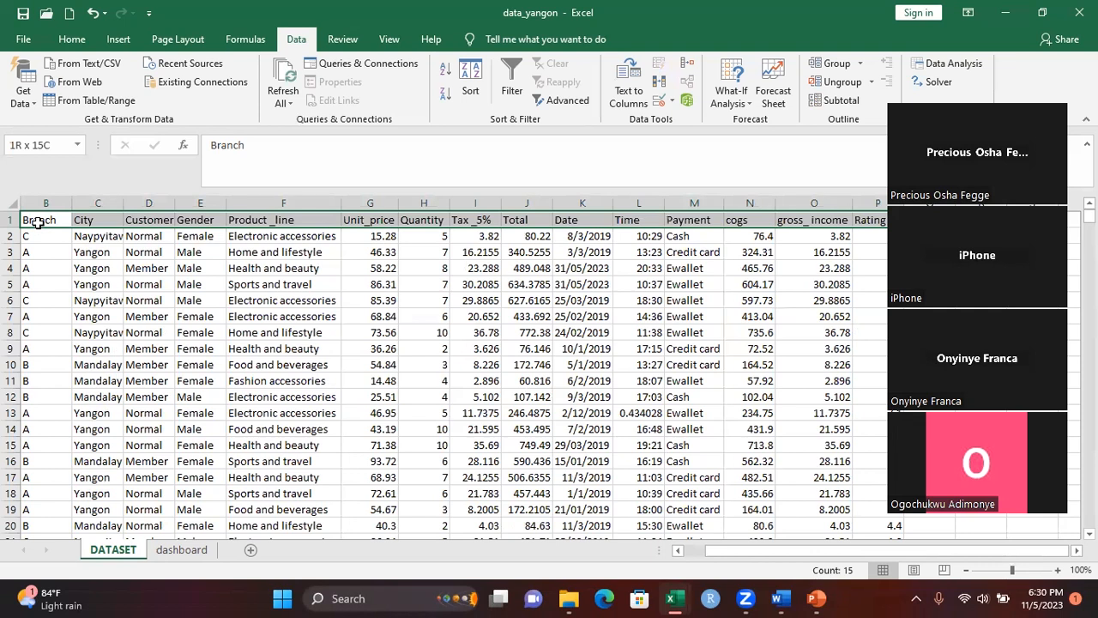
key(ctrl+shift+Down)
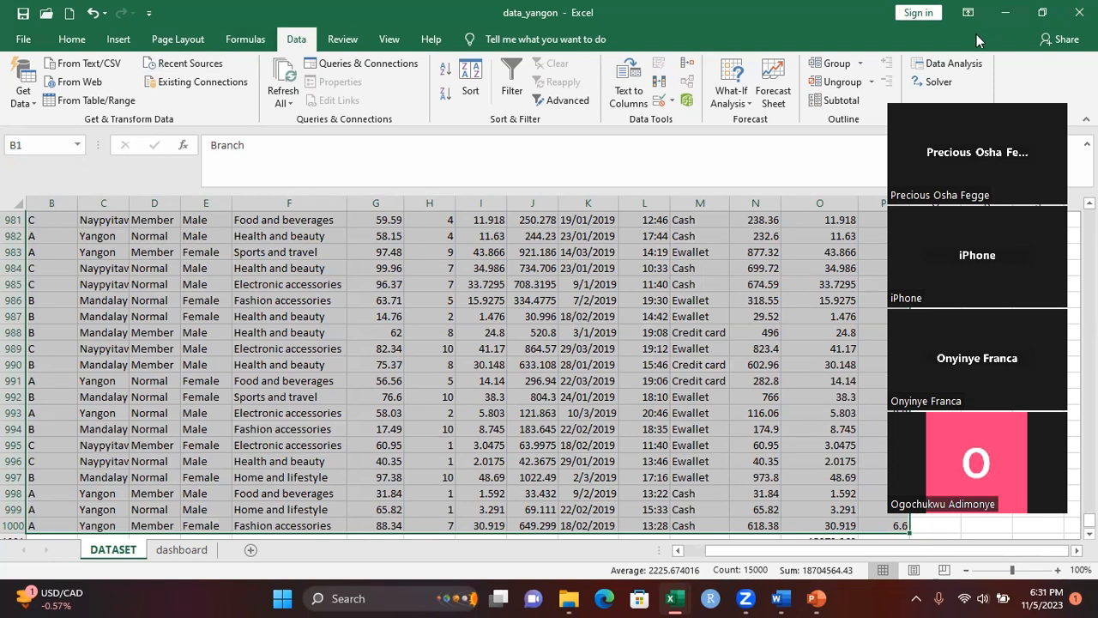
Start a PivotTable based on the range DATASET!$B$1:$P$1000
click(118, 41)
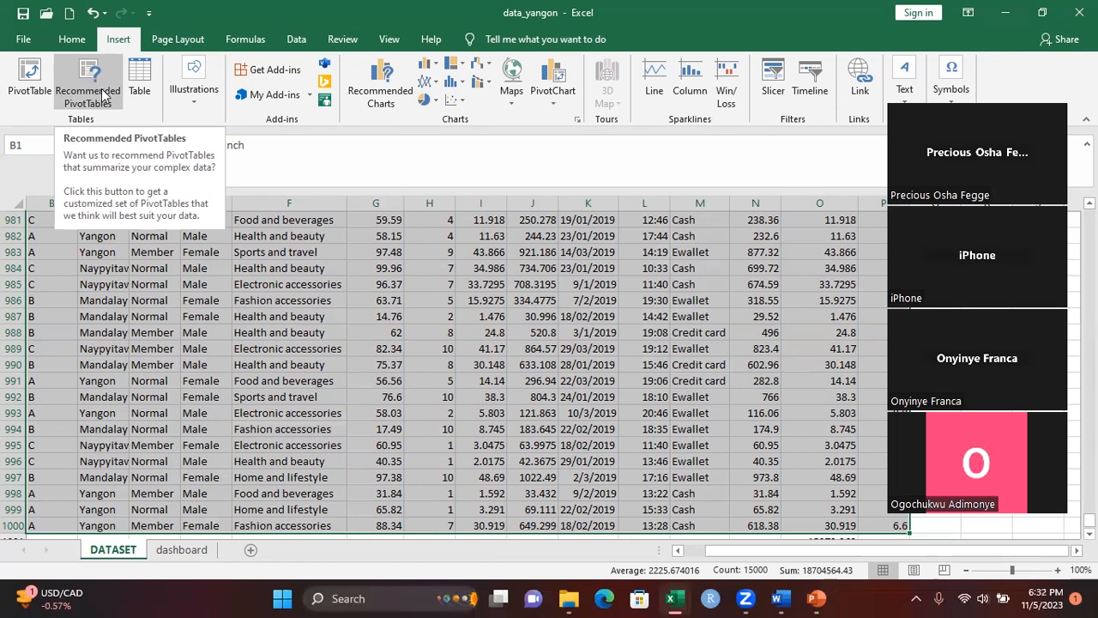
click(29, 81)
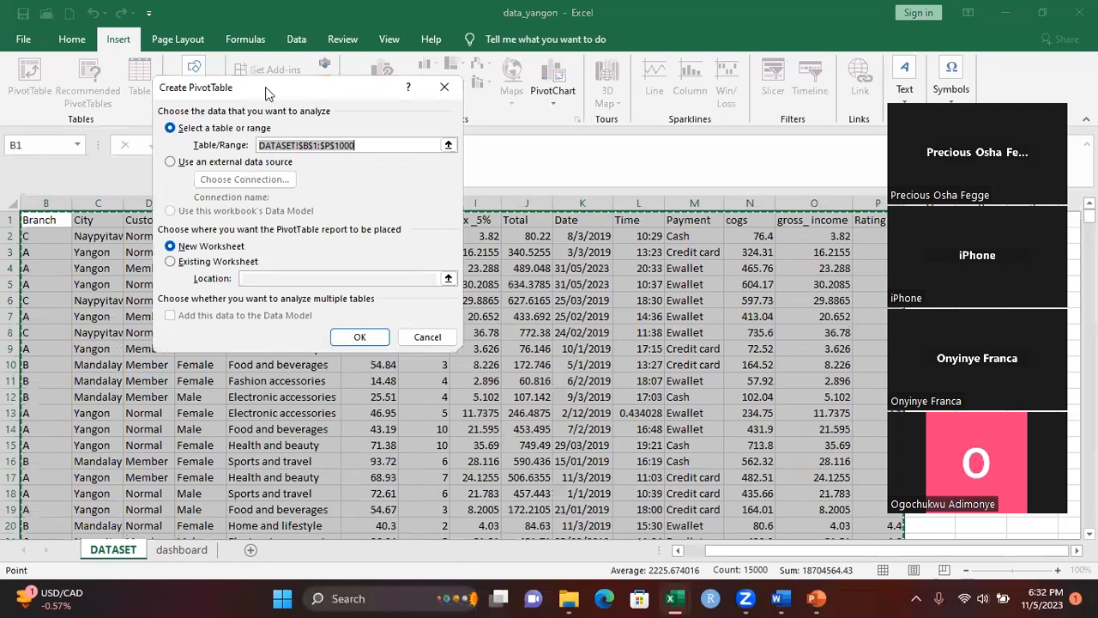
drag(305, 92, 499, 210)
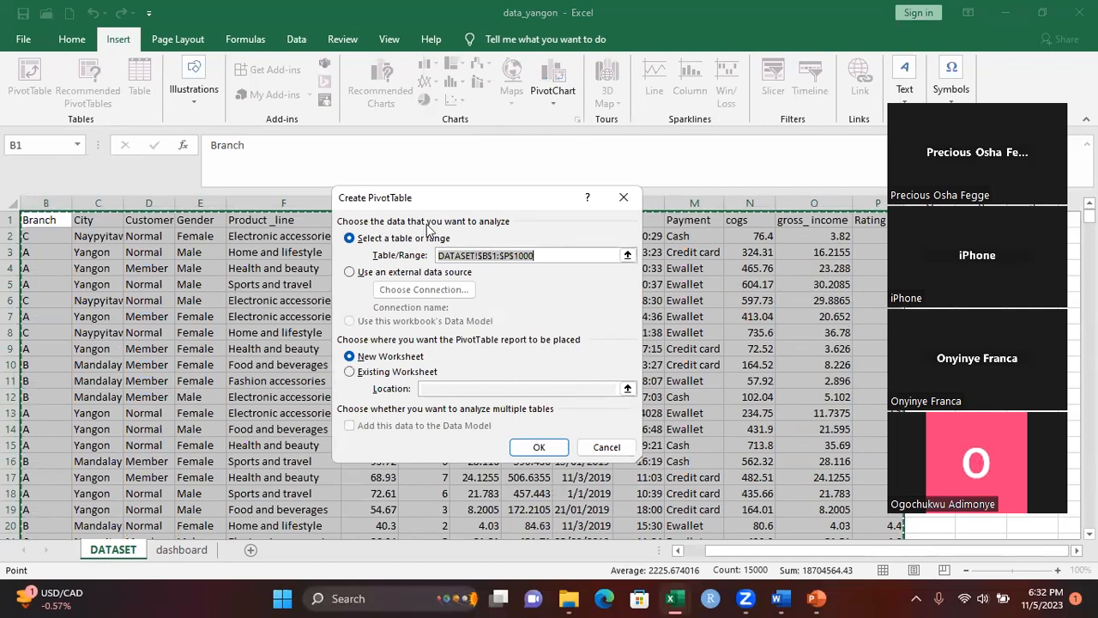
click(541, 254)
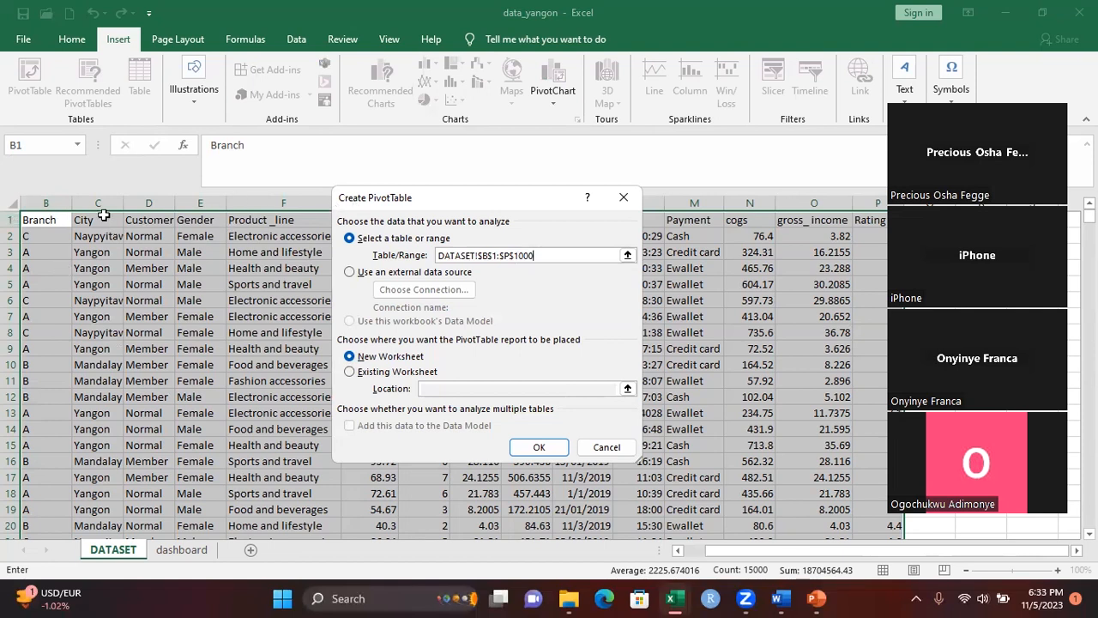
click(508, 259)
key(BackSpace)
text(P)
Try to create the PivotTable from an external data source, placed on the existing worksheet at DATASET!$S$2
click(350, 272)
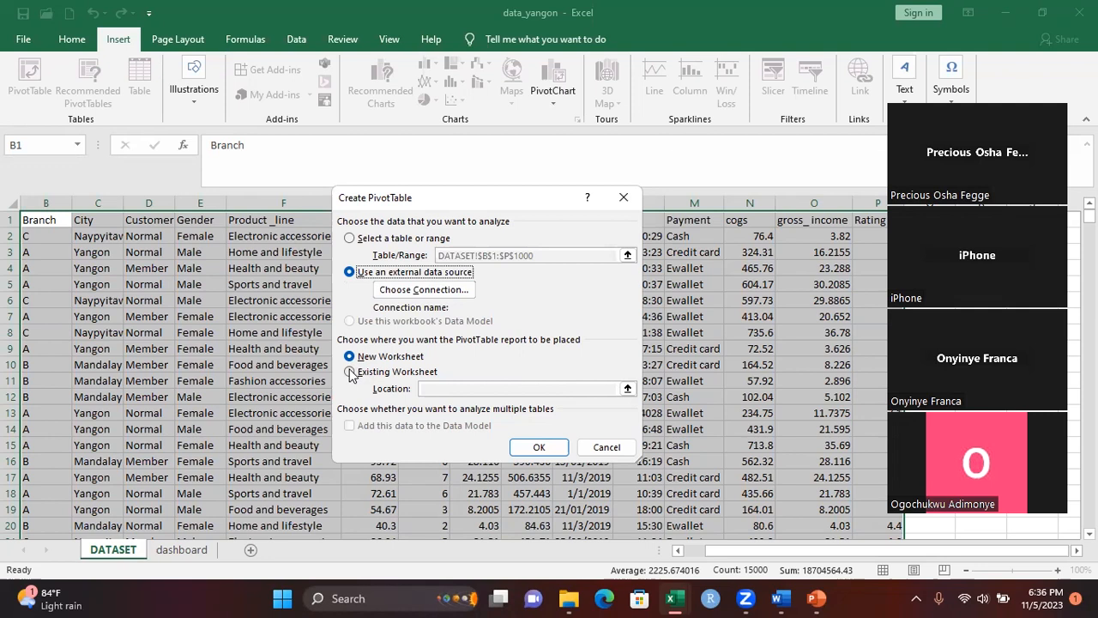
click(350, 371)
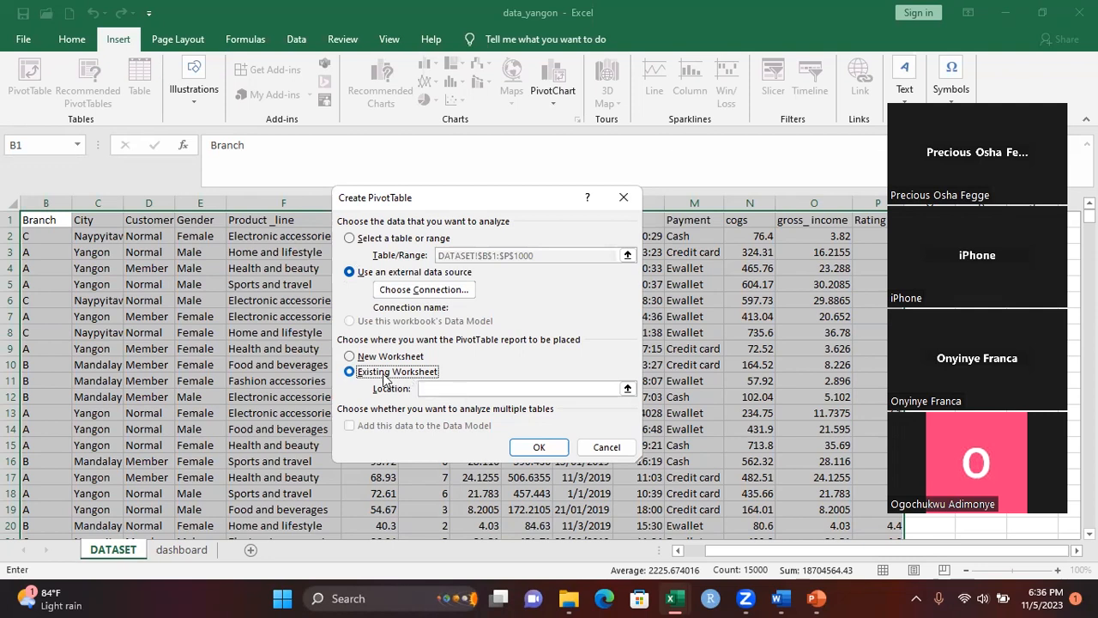
click(431, 387)
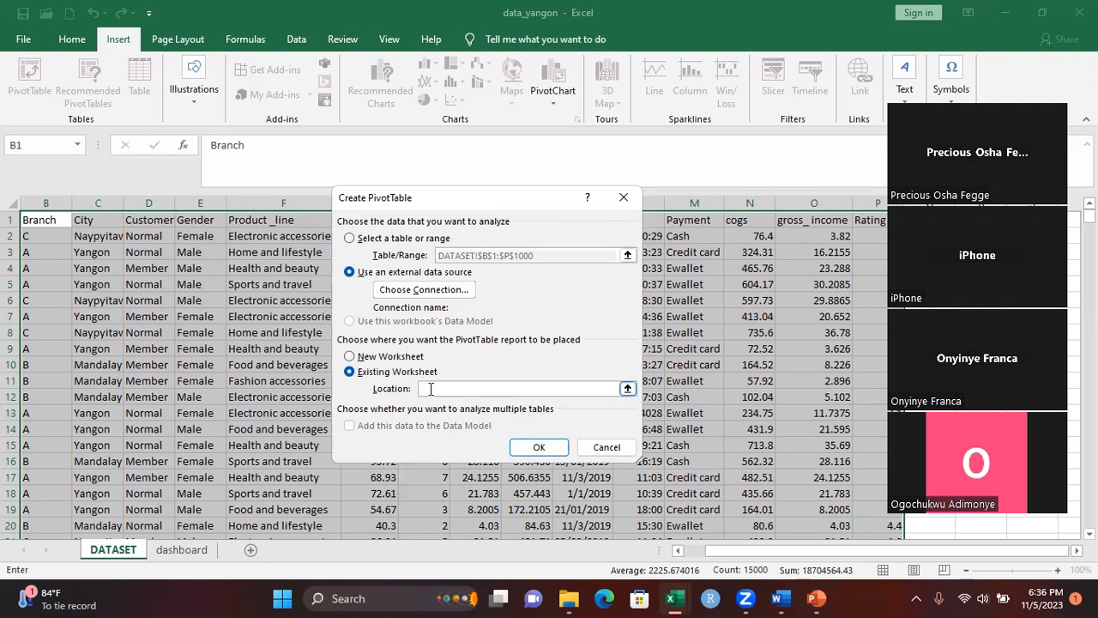
click(1077, 550)
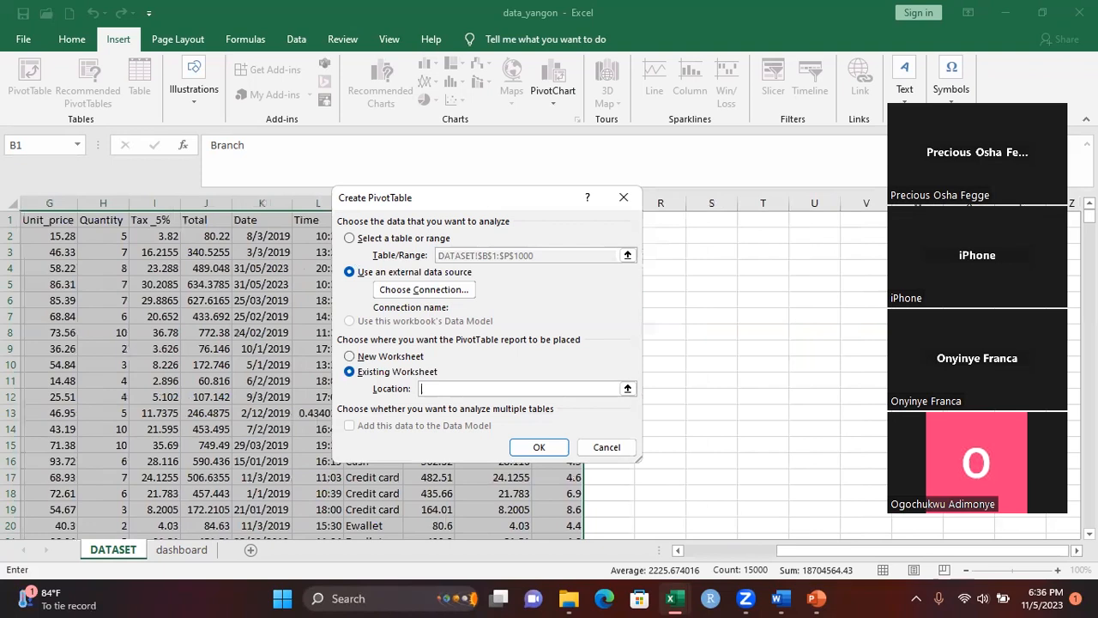
click(711, 234)
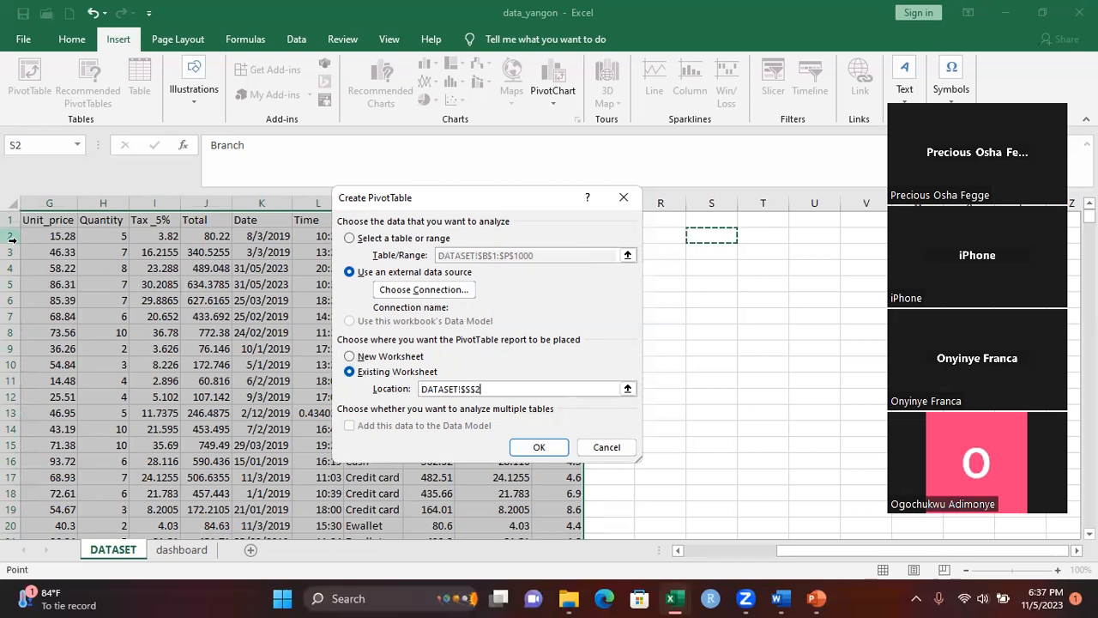
click(539, 447)
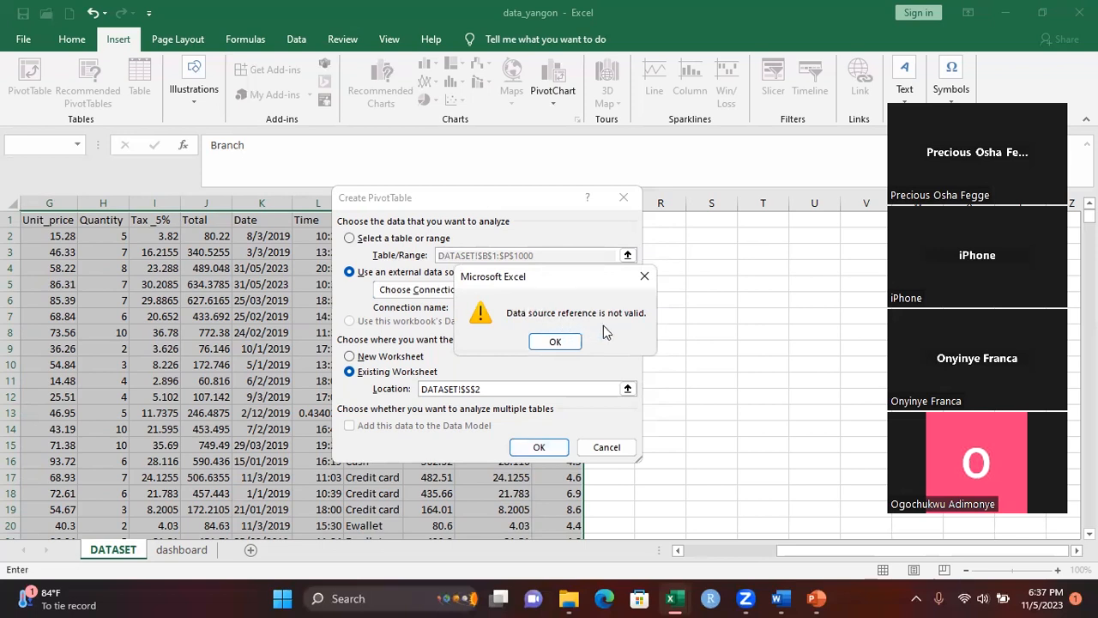
click(652, 275)
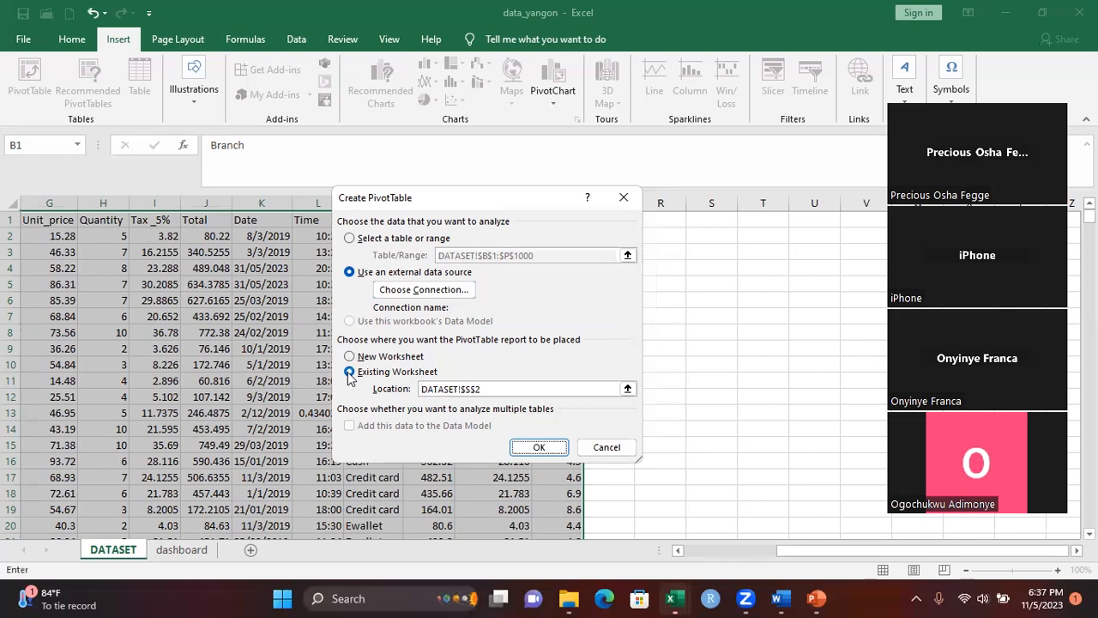
Try to create the PivotTable from a table or range at location DATASET!$S$1, and close the PivotTable setup
click(476, 388)
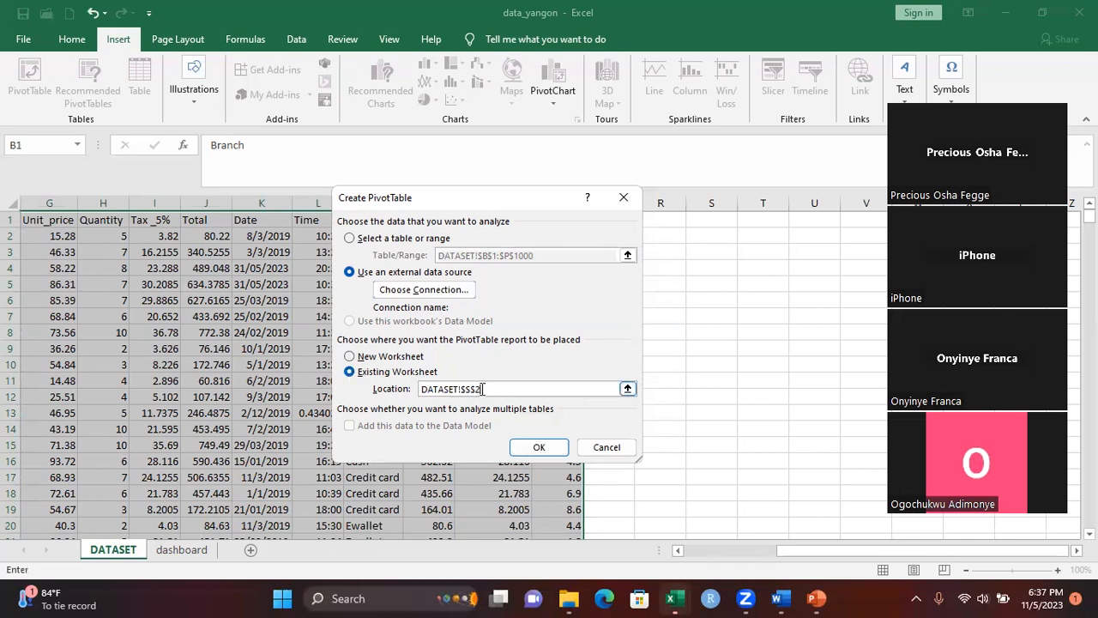
key(BackSpace)
key(BackSpace)
key(BackSpace)
key(BackSpace)
key(BackSpace)
key(BackSpace)
key(BackSpace)
key(BackSpace)
key(BackSpace)
click(712, 221)
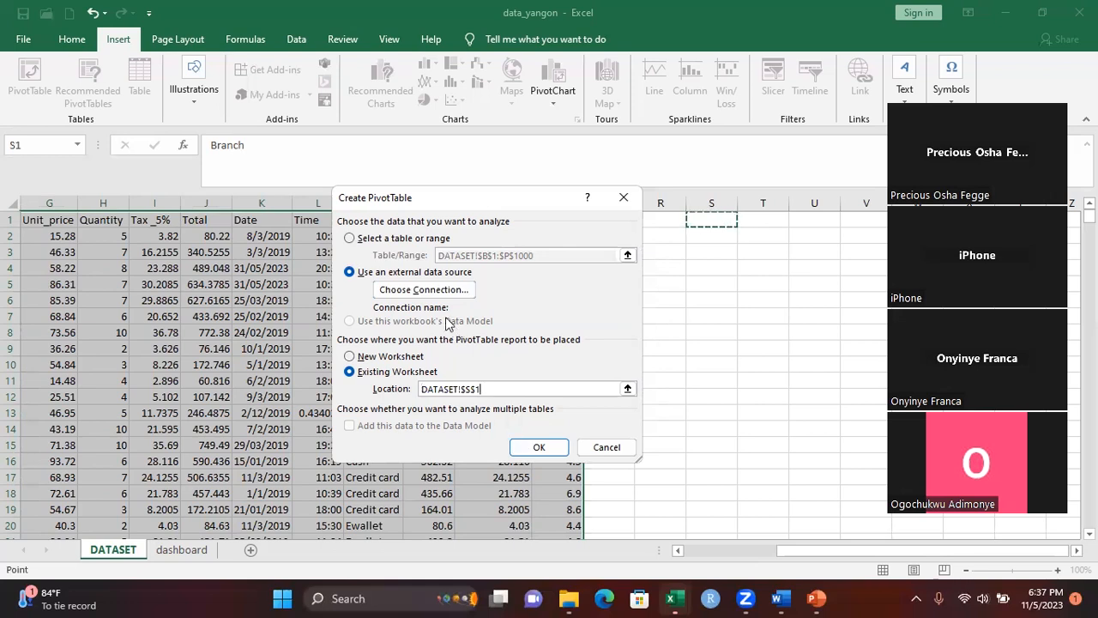
click(351, 238)
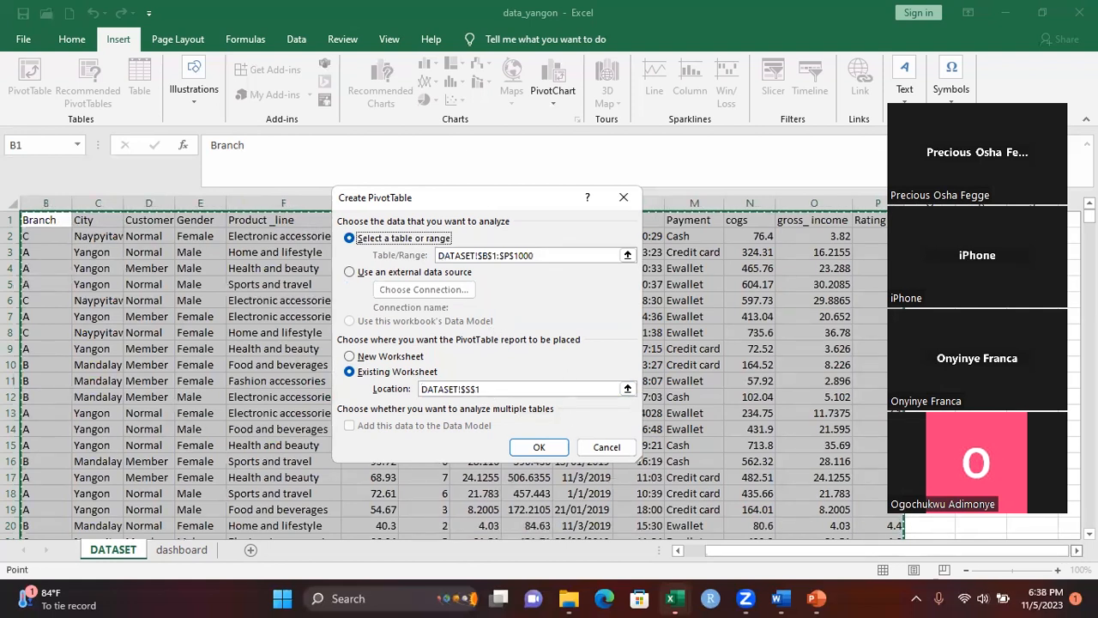
scroll(547, 378, right, 4)
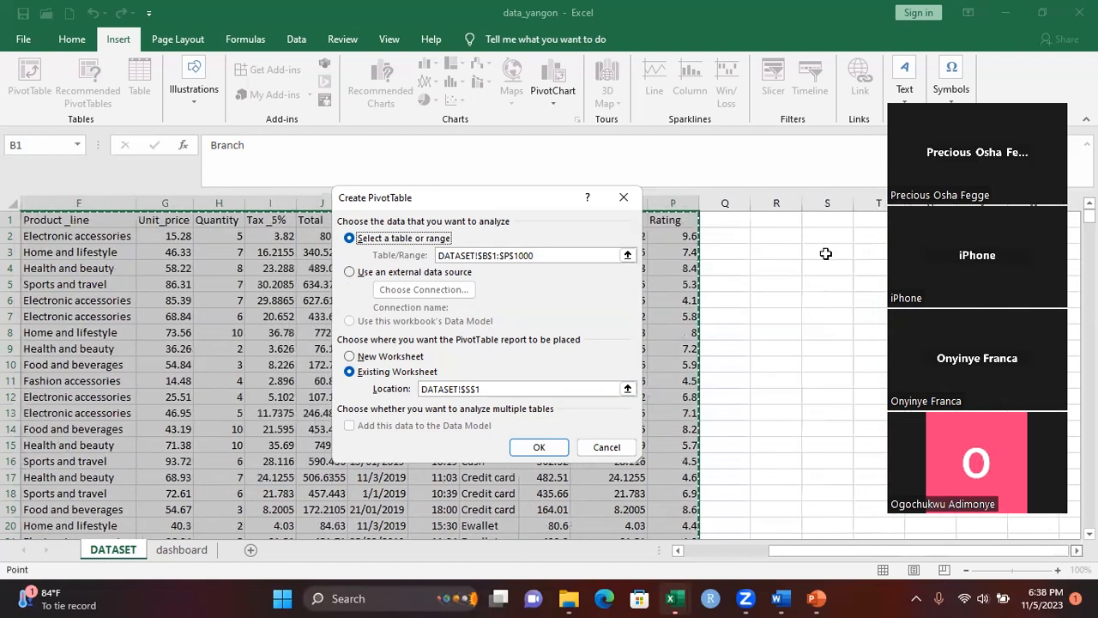
click(777, 235)
click(539, 453)
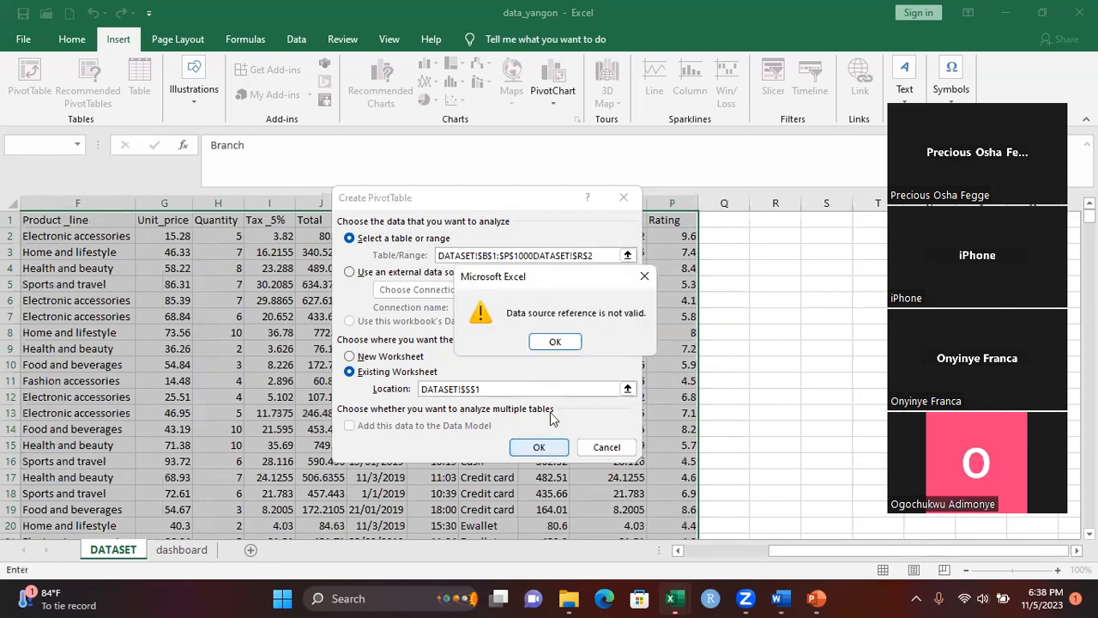
click(644, 276)
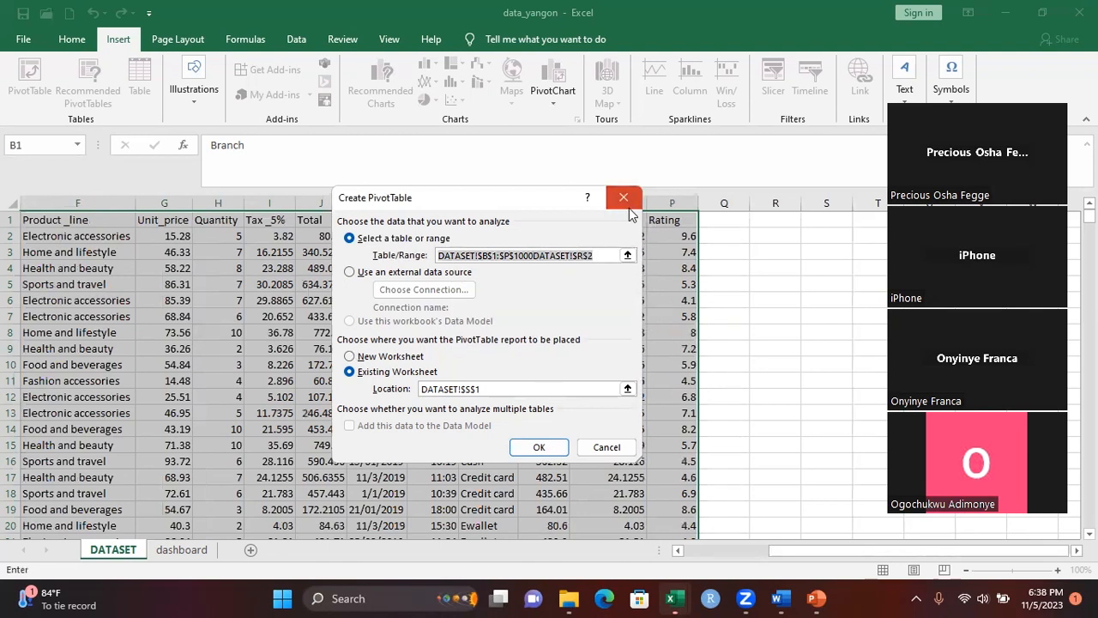
click(629, 205)
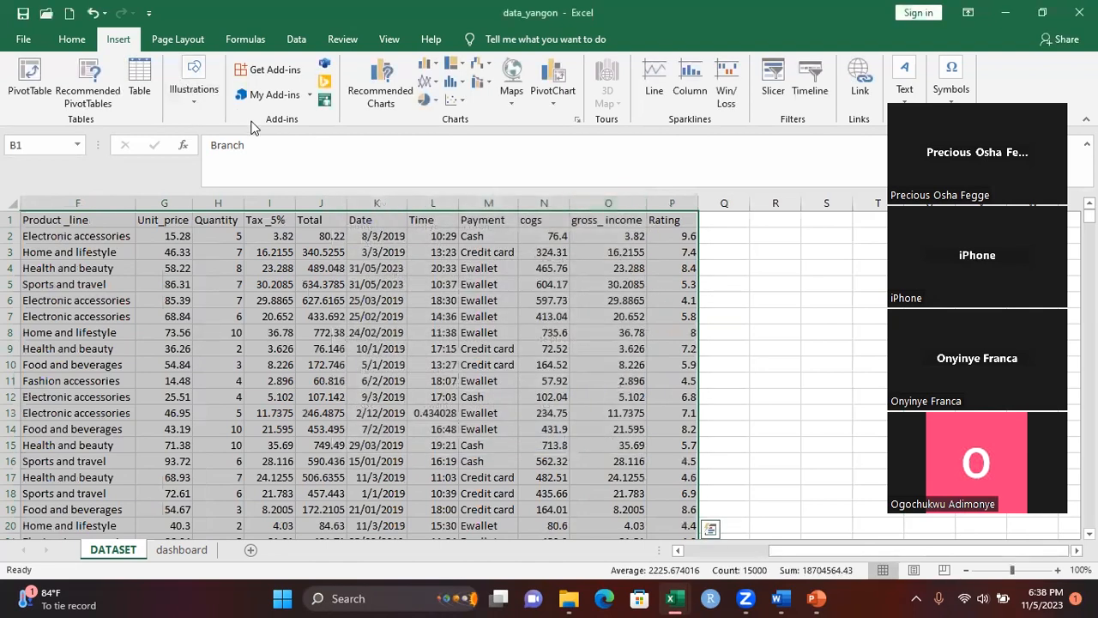
Format the selected range $B$1:$P$1000 as a table with headers, using a black-and-gray Medium table style
click(74, 43)
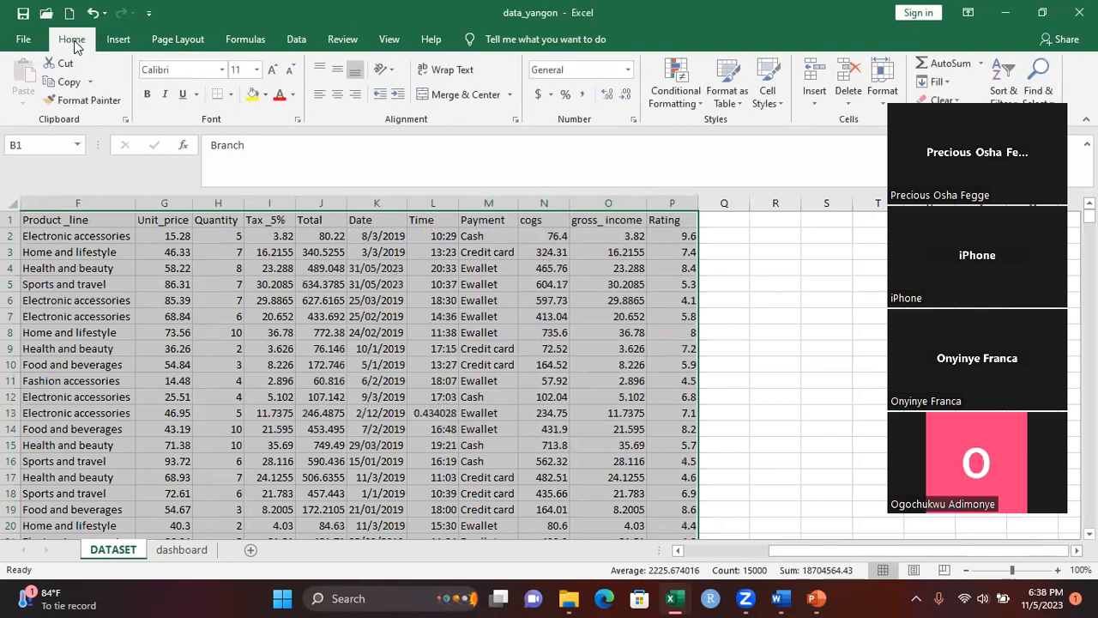
click(739, 104)
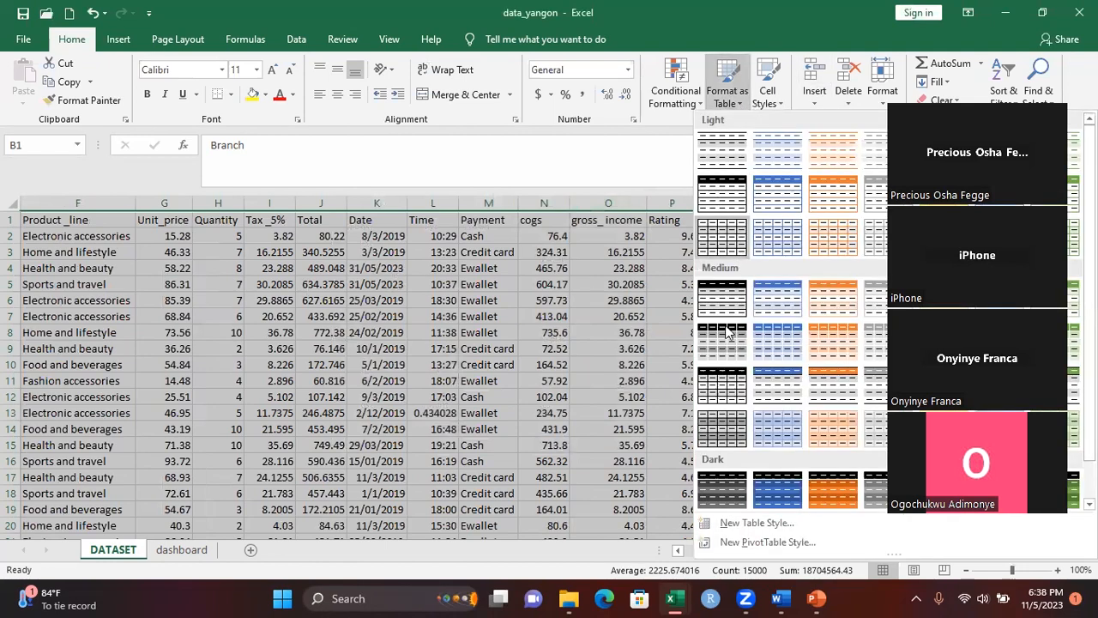
click(720, 426)
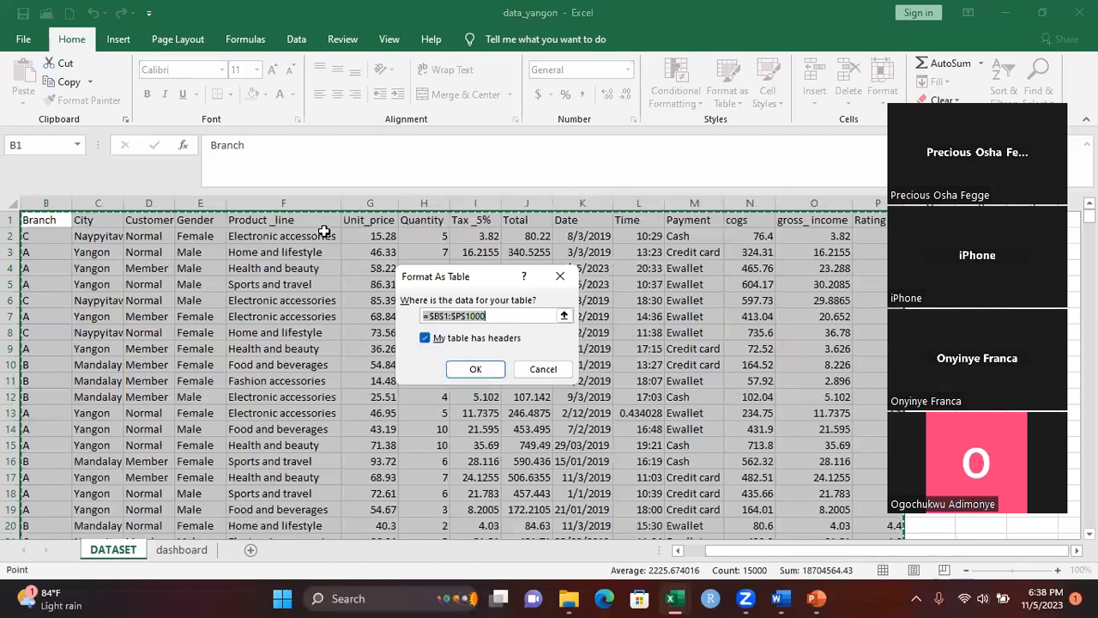
click(424, 338)
click(424, 337)
click(467, 369)
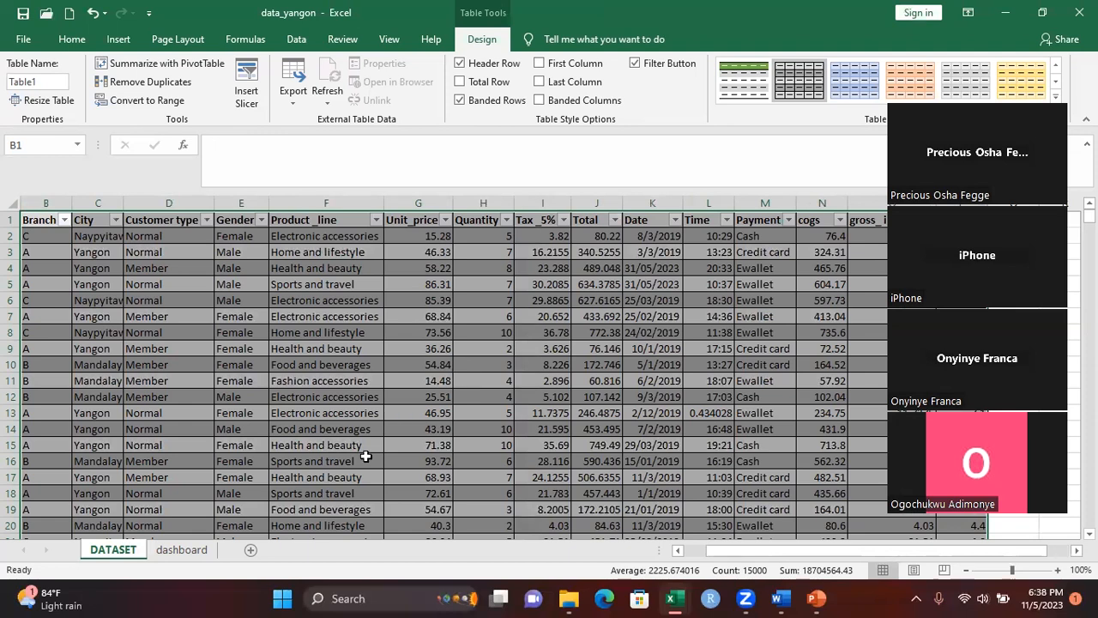
Create a PivotTable from Table1 on a new worksheet
click(119, 39)
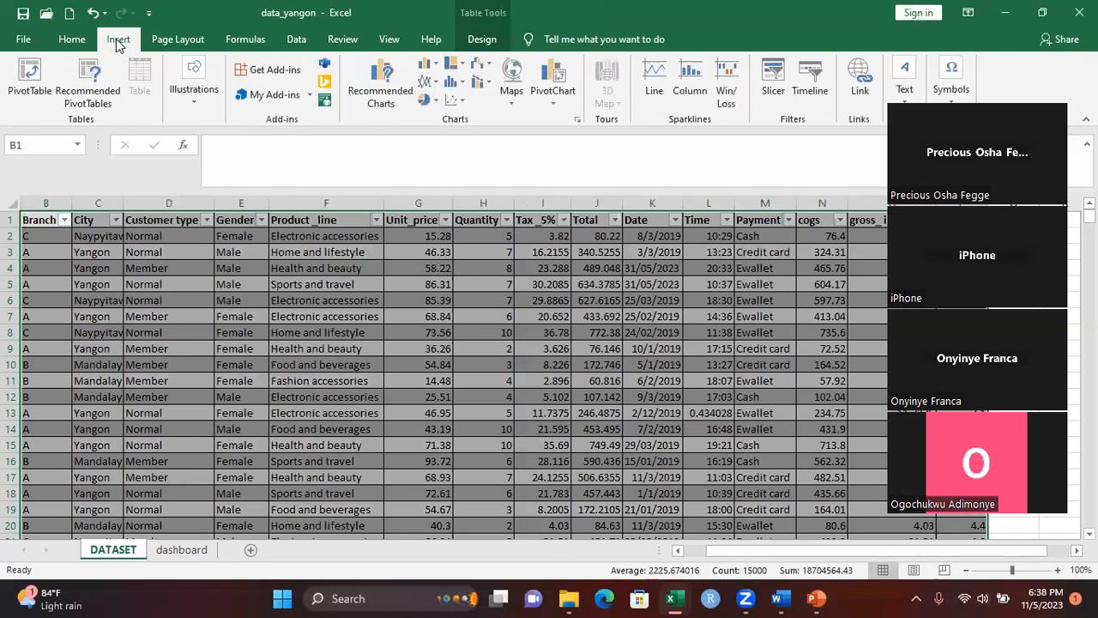
click(40, 63)
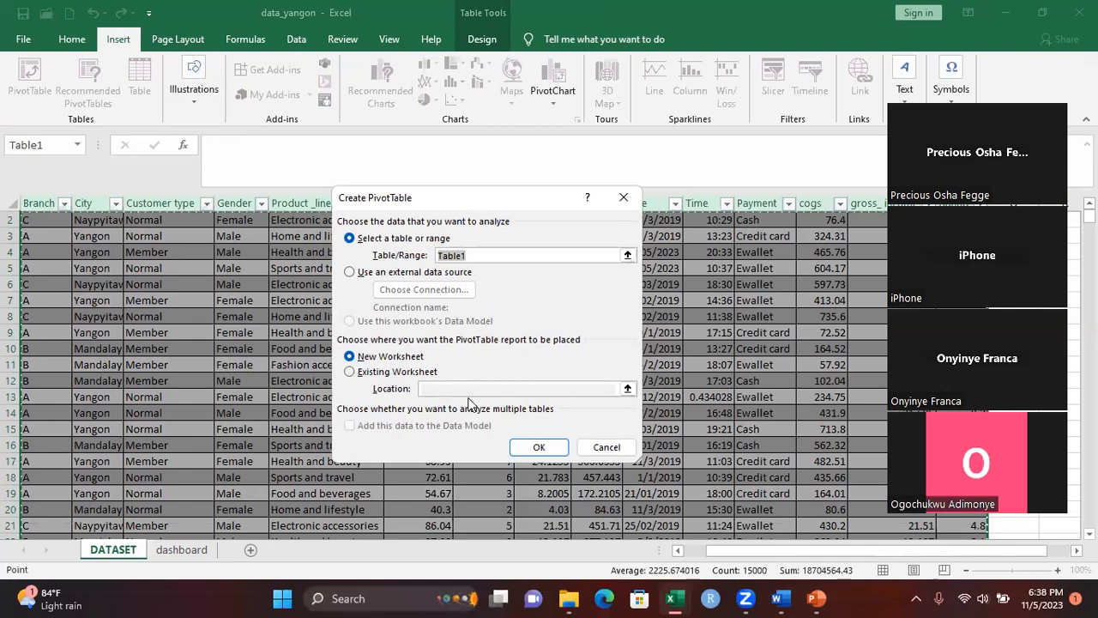
click(535, 450)
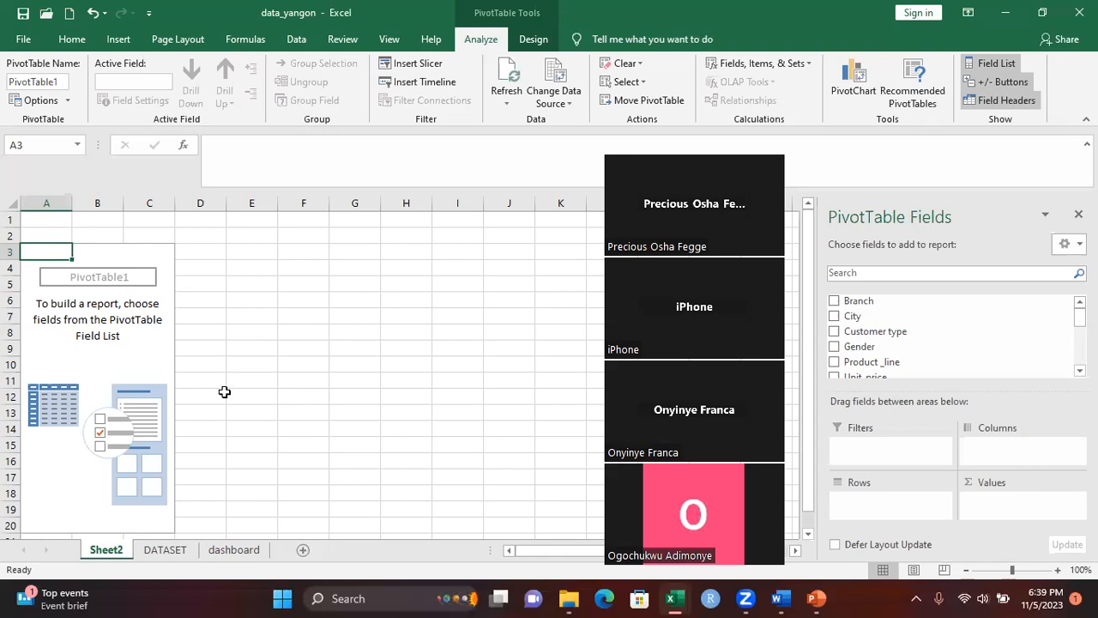
Review the source columns on the DATASET sheet and the full list of fields available to the PivotTable
click(171, 549)
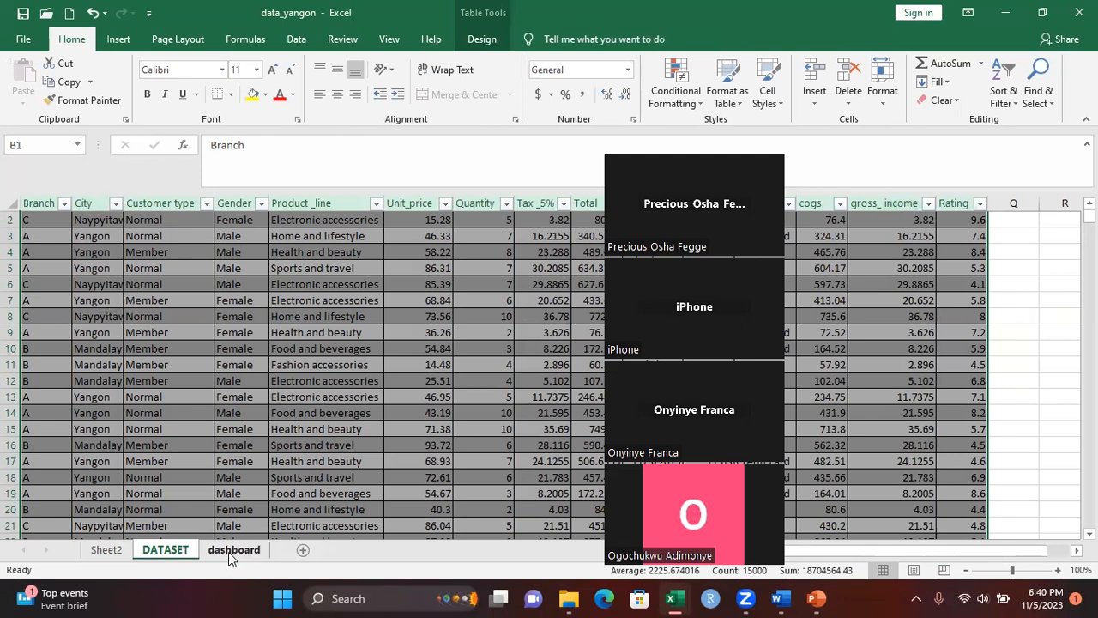
click(111, 554)
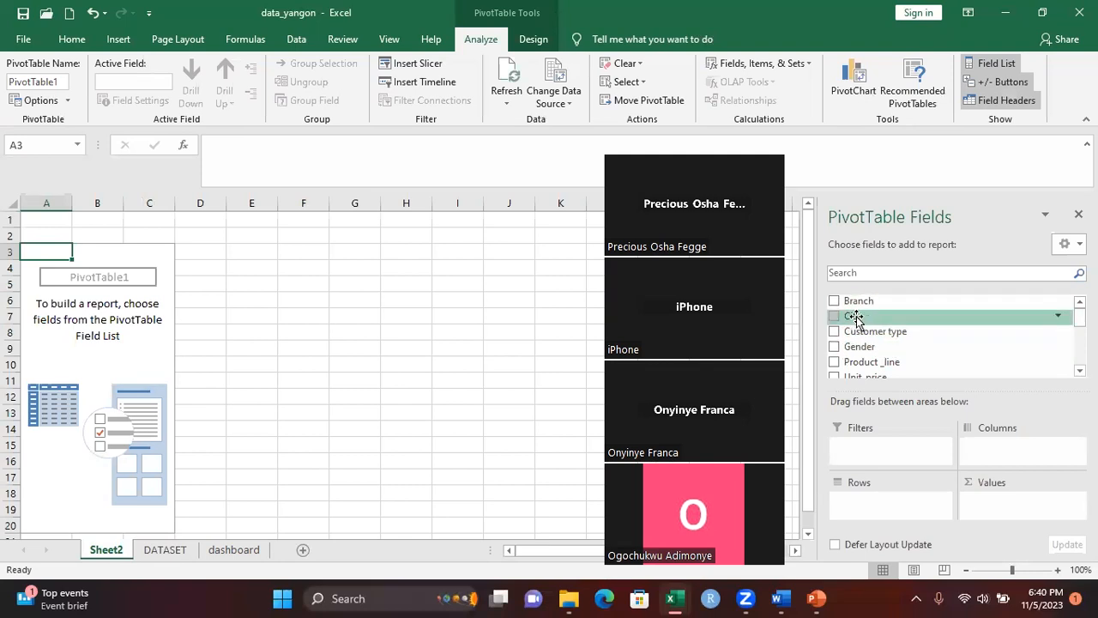
scroll(952, 337, down, 3)
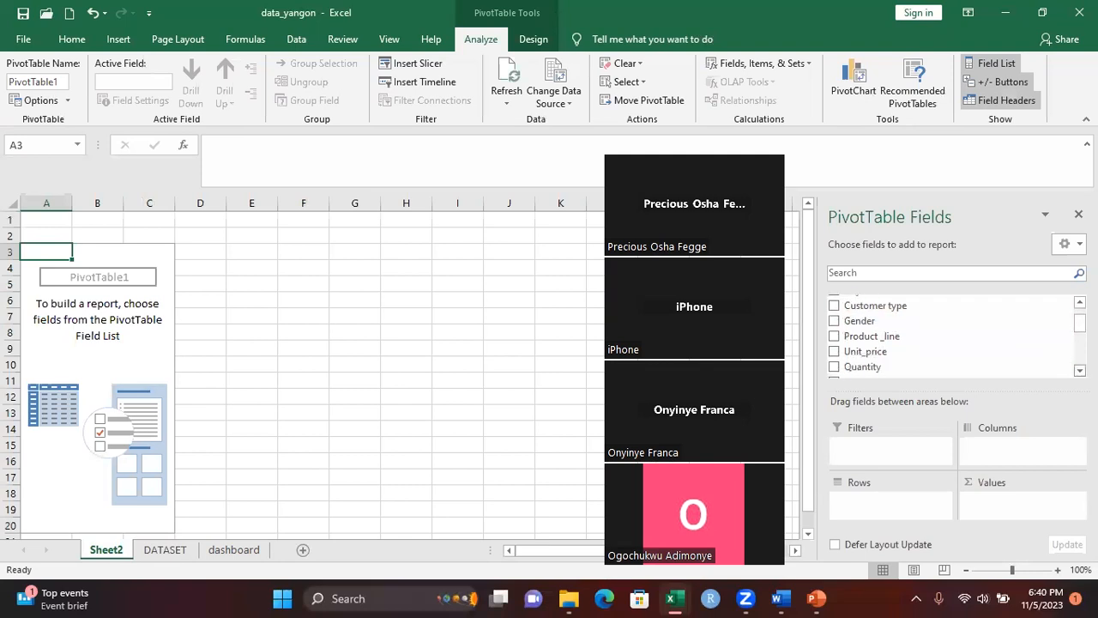
scroll(952, 337, down, 2)
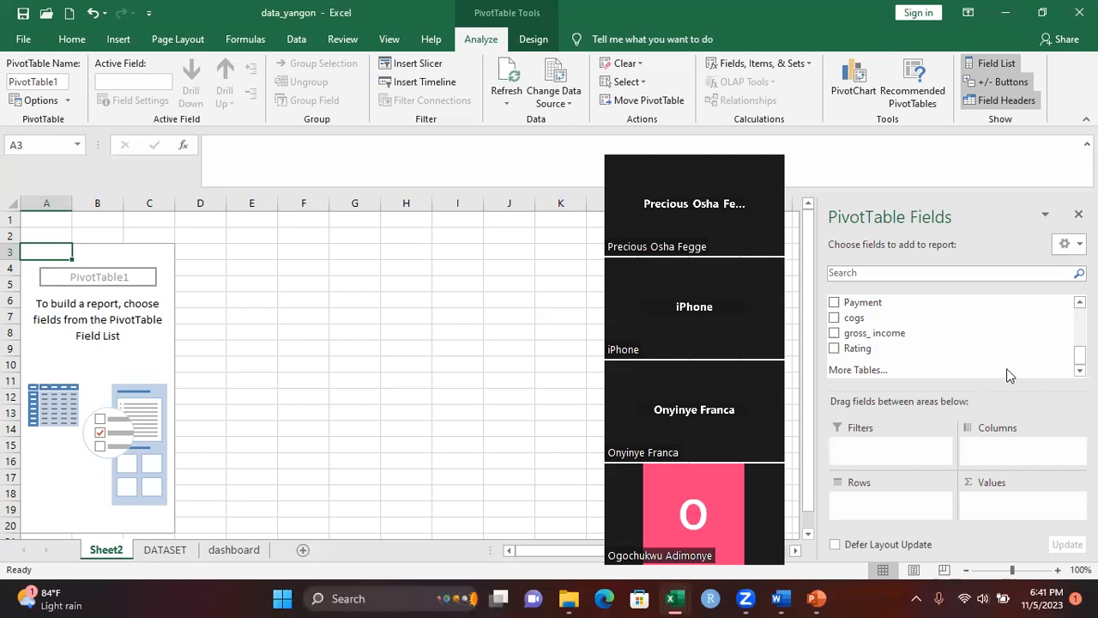
Add the City field to the PivotTable's columns and move it to the rows
scroll(970, 326, up, 2)
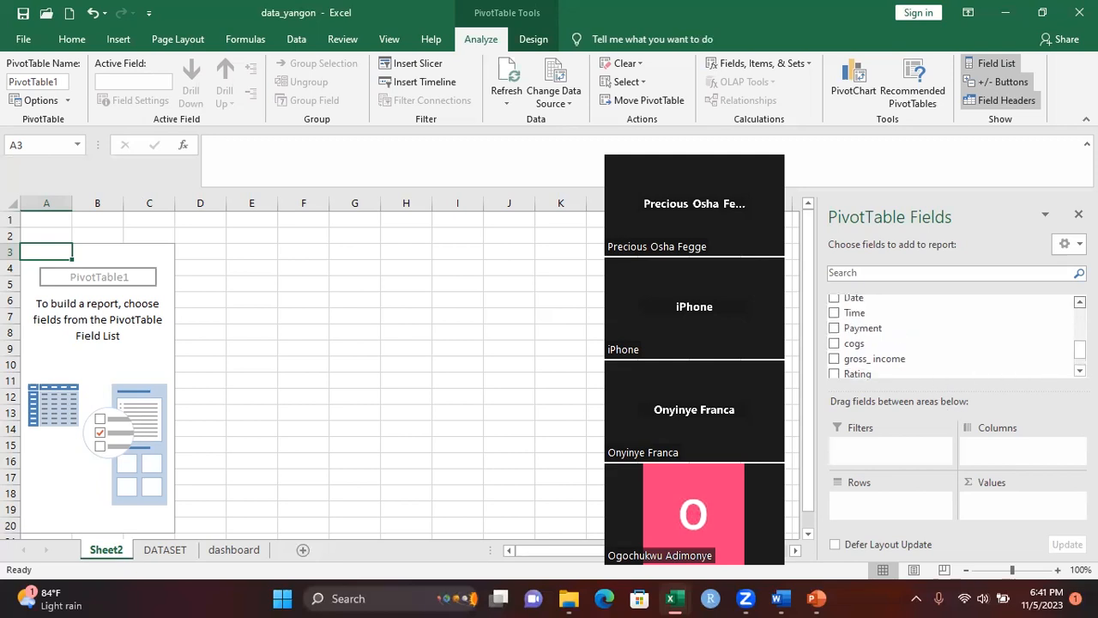
scroll(952, 335, up, 3)
scroll(952, 335, up, 3)
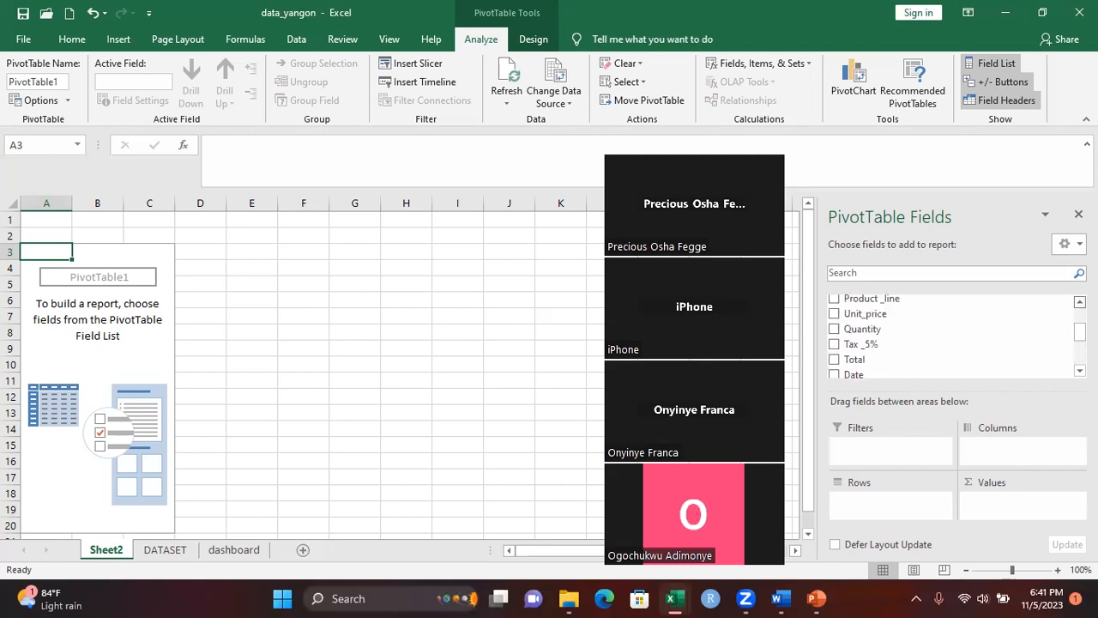
scroll(952, 335, up, 1)
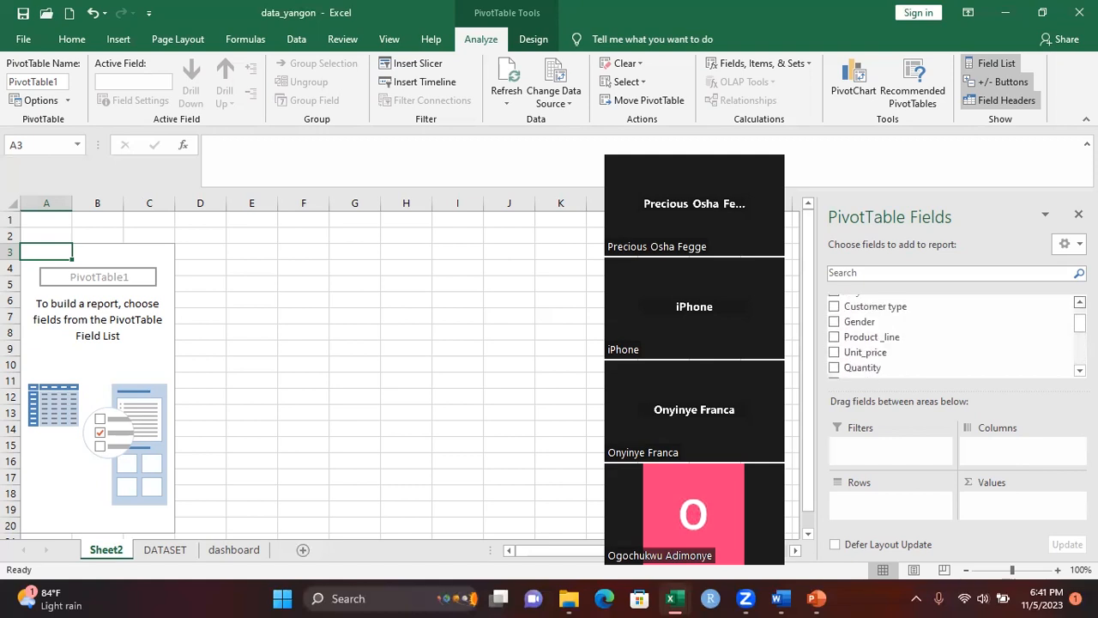
scroll(952, 334, up, 1)
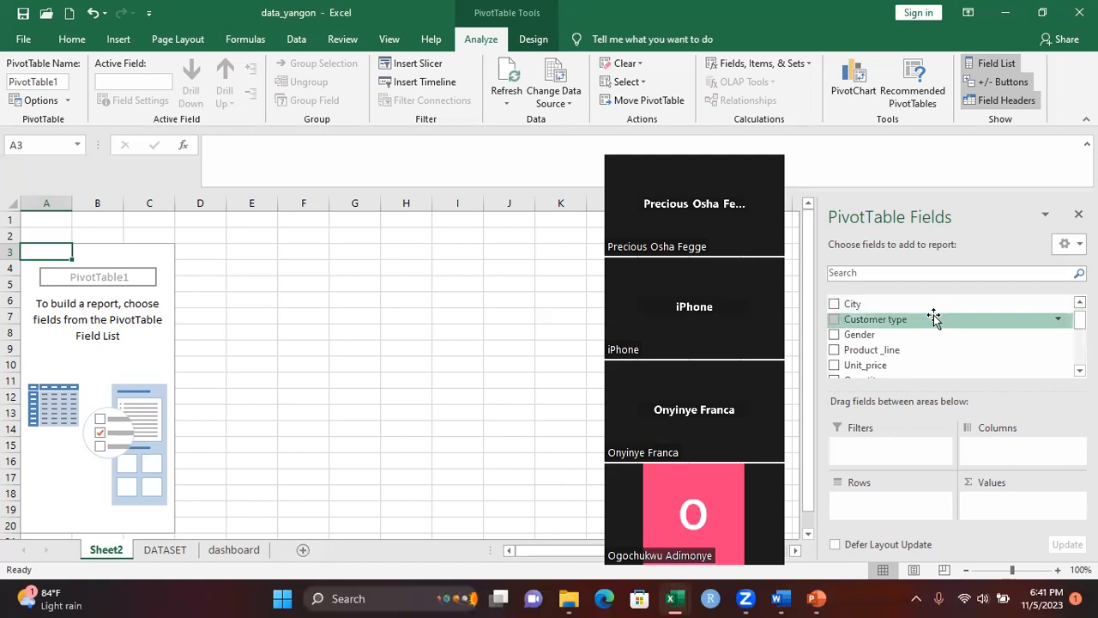
drag(872, 307, 998, 454)
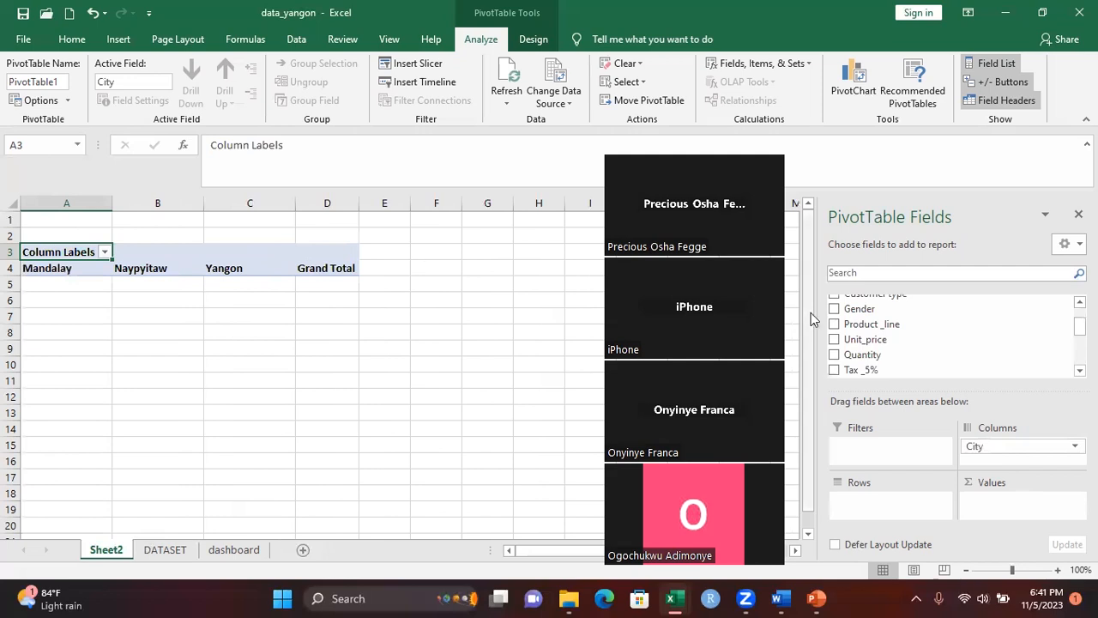
drag(995, 446, 855, 506)
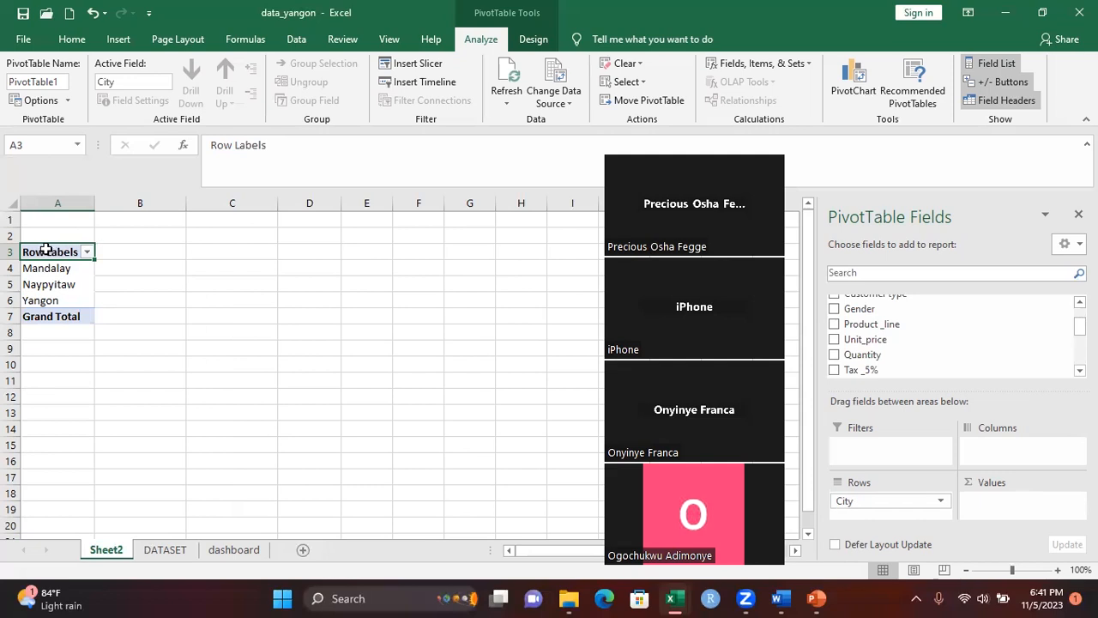
Rename the PivotTable's row label header in A3 as CITIES
click(270, 142)
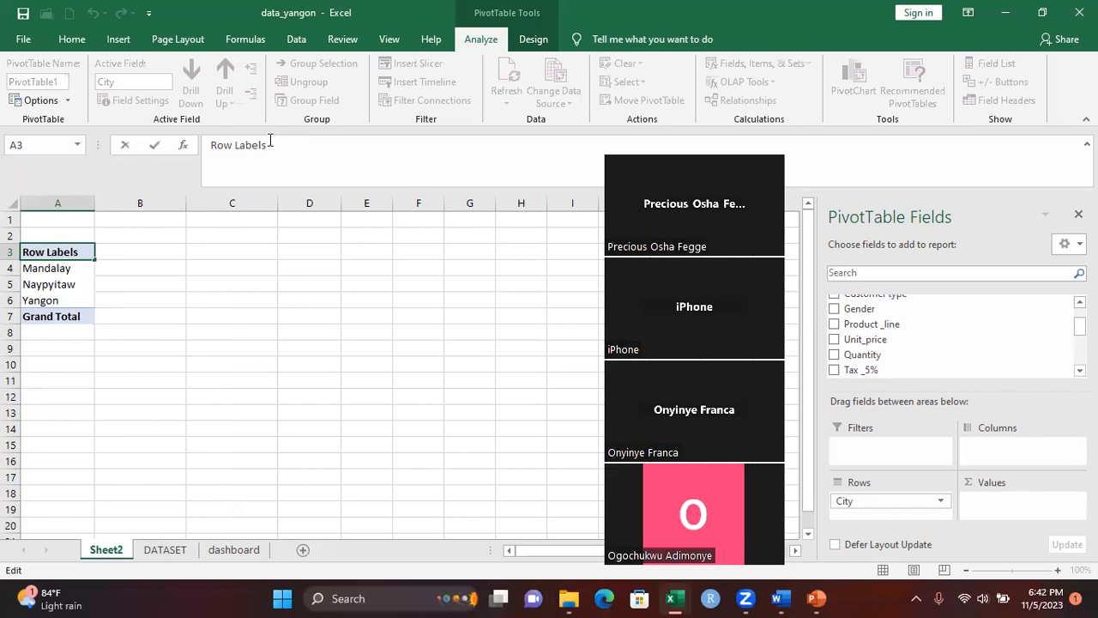
key(BackSpace)
key(BackSpace)
key(BackSpace)
key(BackSpace)
key(BackSpace)
key(BackSpace)
key(BackSpace)
key(BackSpace)
key(BackSpace)
key(BackSpace)
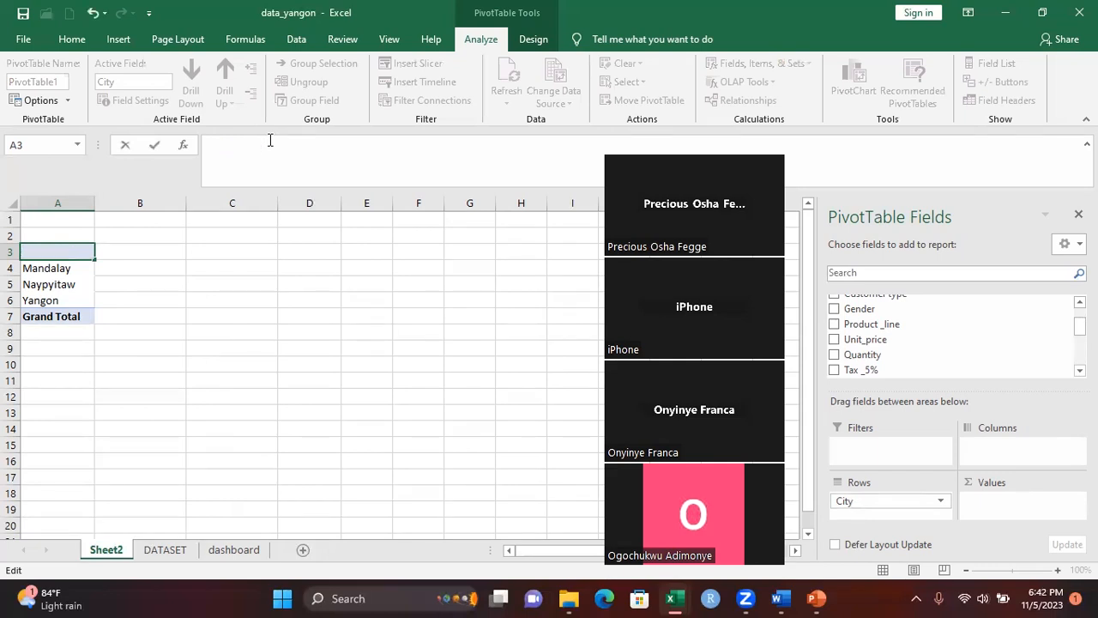
text(CITIES)
click(147, 273)
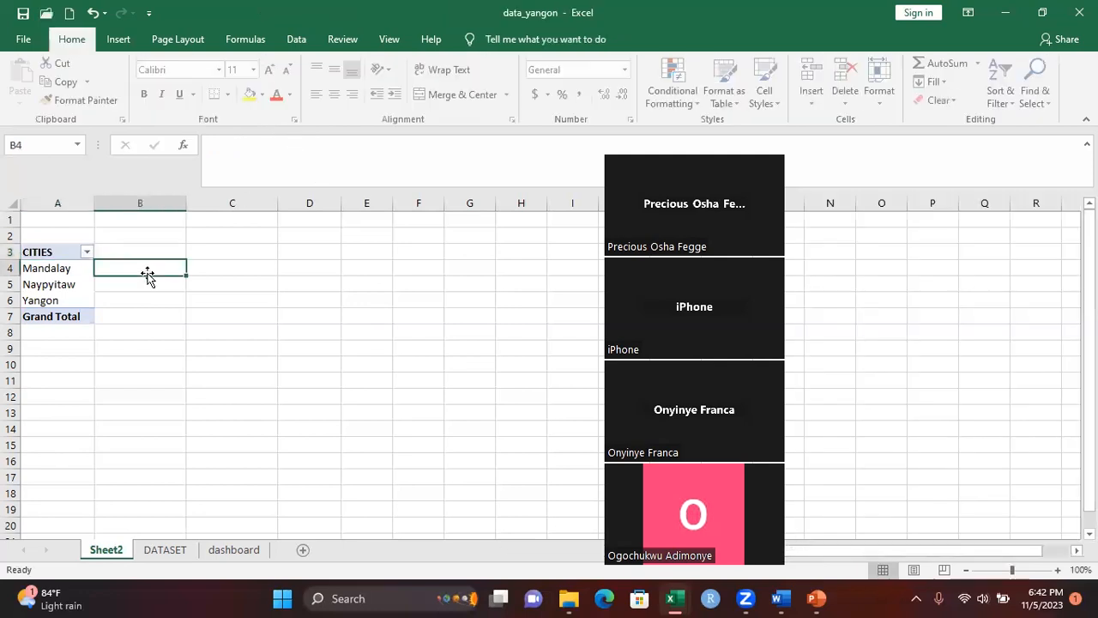
Hide the PivotTable's field list and show it again
click(70, 274)
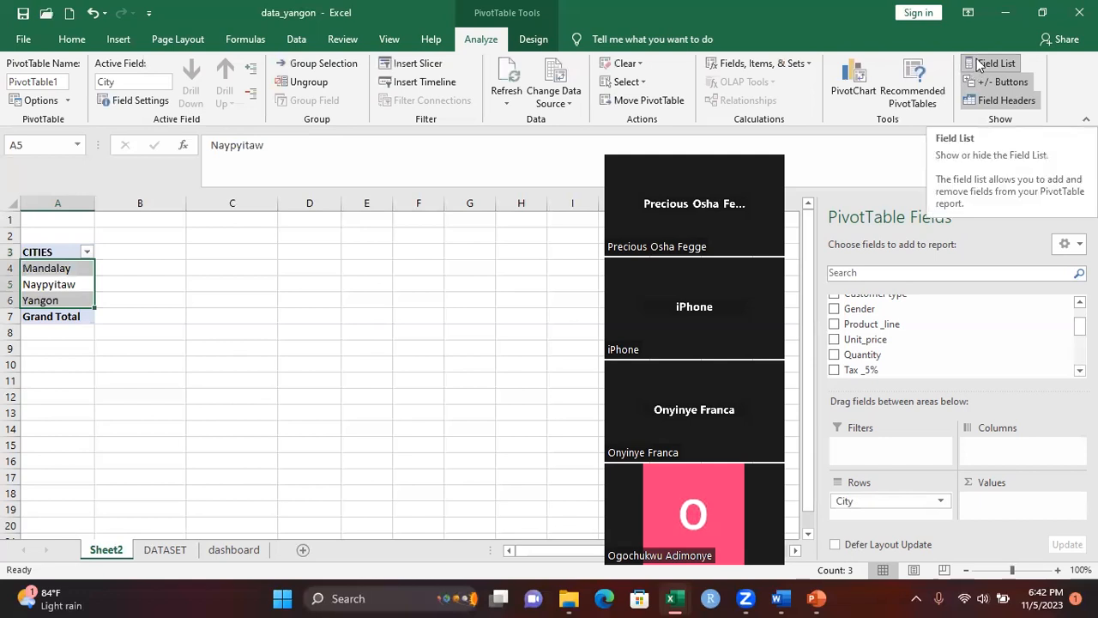
click(979, 66)
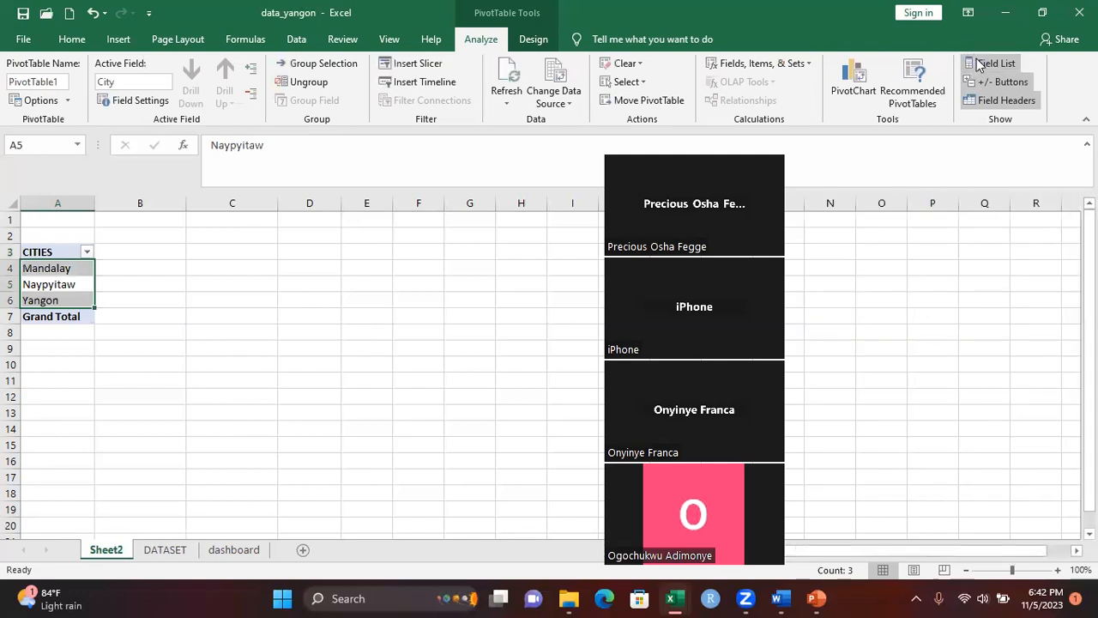
click(978, 66)
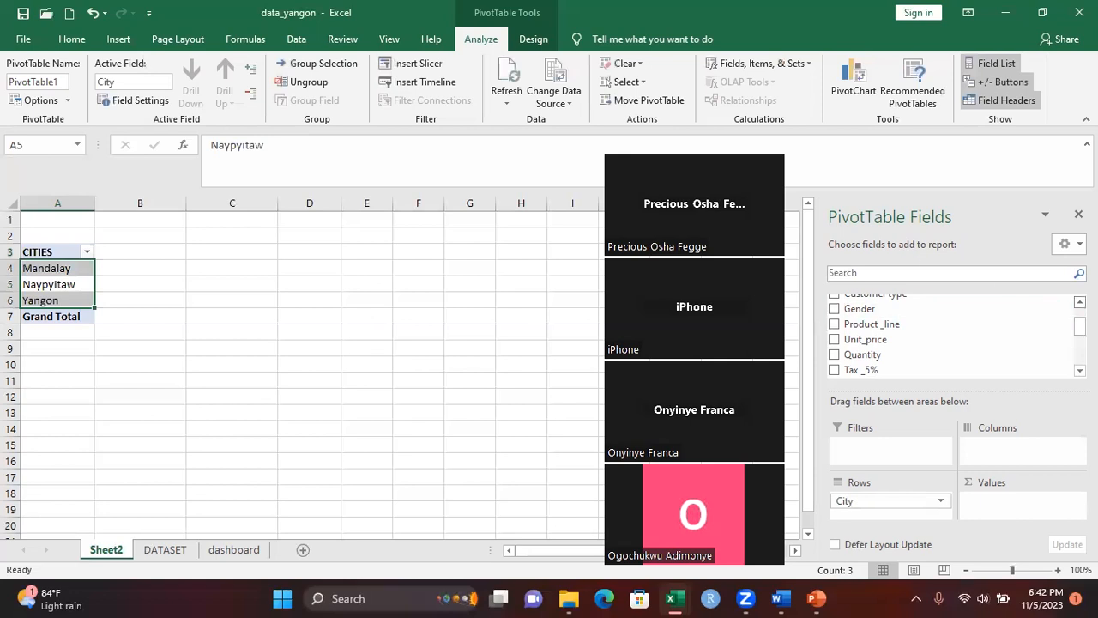
Add the gross_ income field to the PivotTable's values as a sum per city
drag(970, 319, 76, 273)
scroll(952, 334, up, 2)
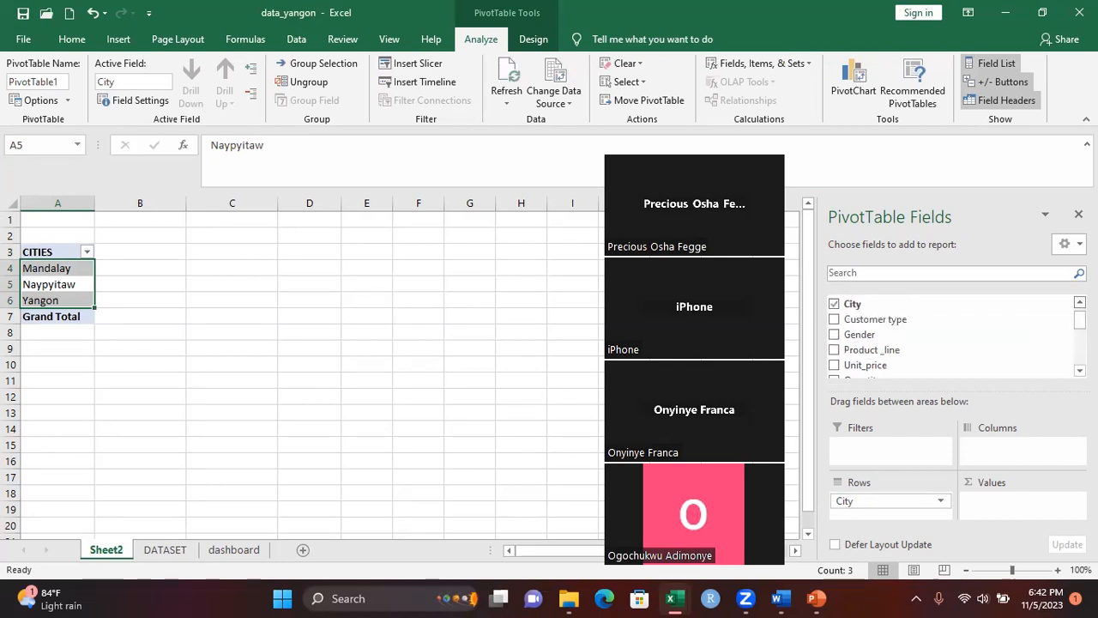
scroll(952, 334, down, 3)
scroll(916, 345, down, 2)
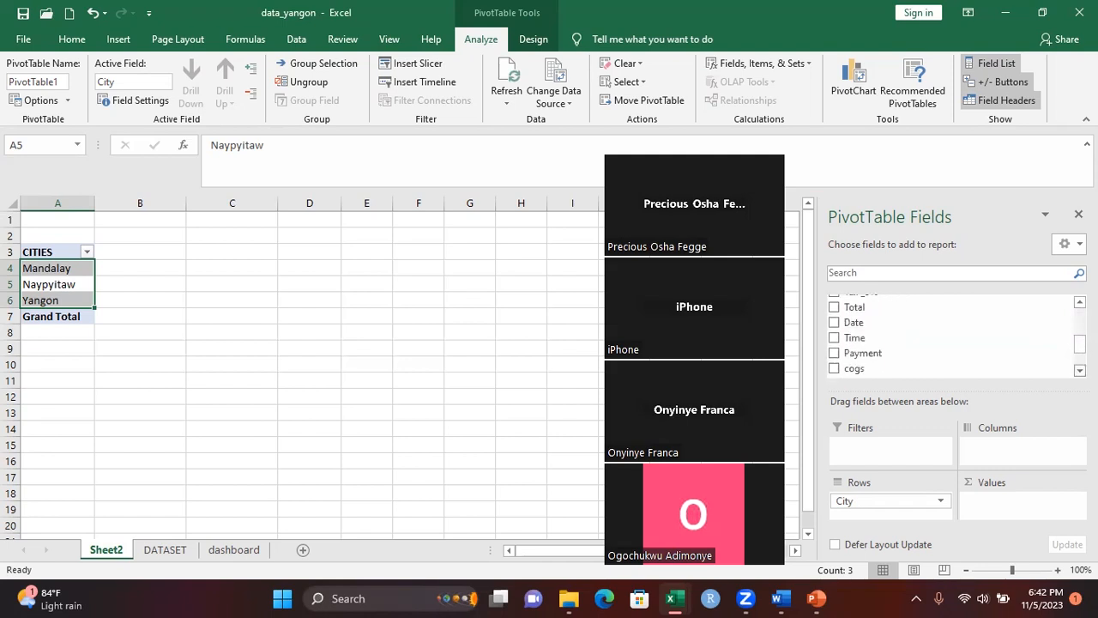
drag(916, 345, 991, 504)
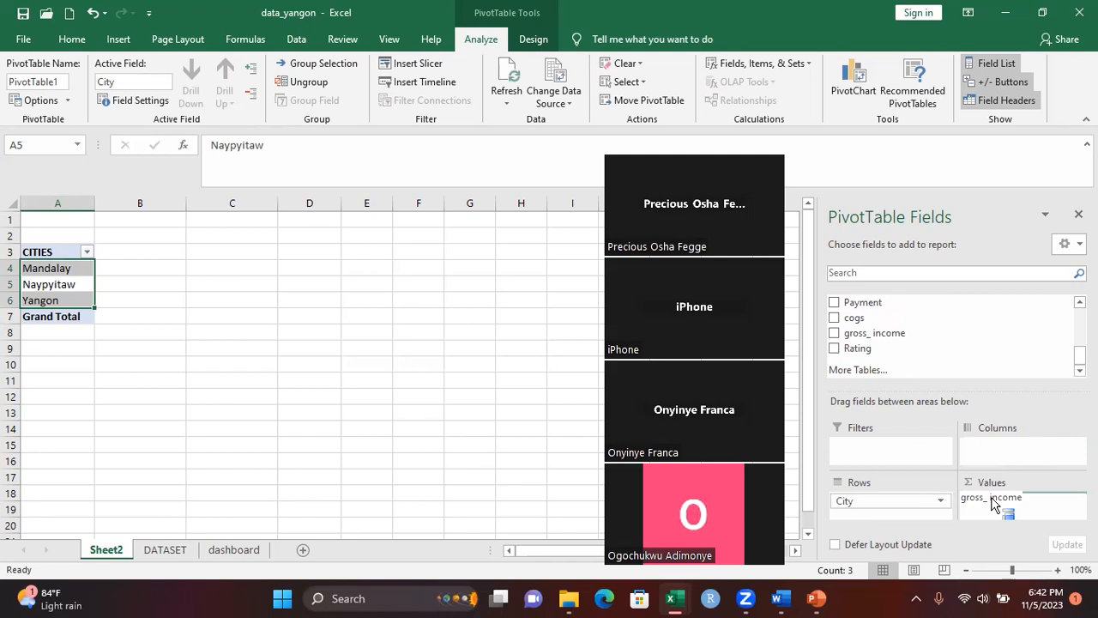
drag(991, 504, 992, 502)
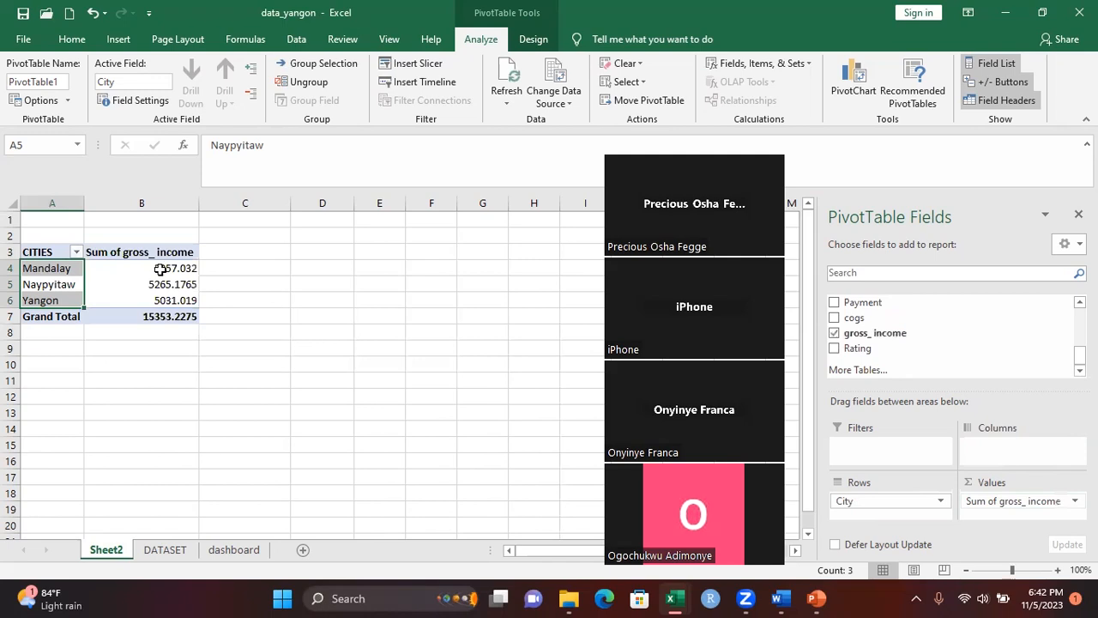
Rename the PivotTable's value column header in B3 as TOTAL GROSS INCOME
mouse_move(169, 270)
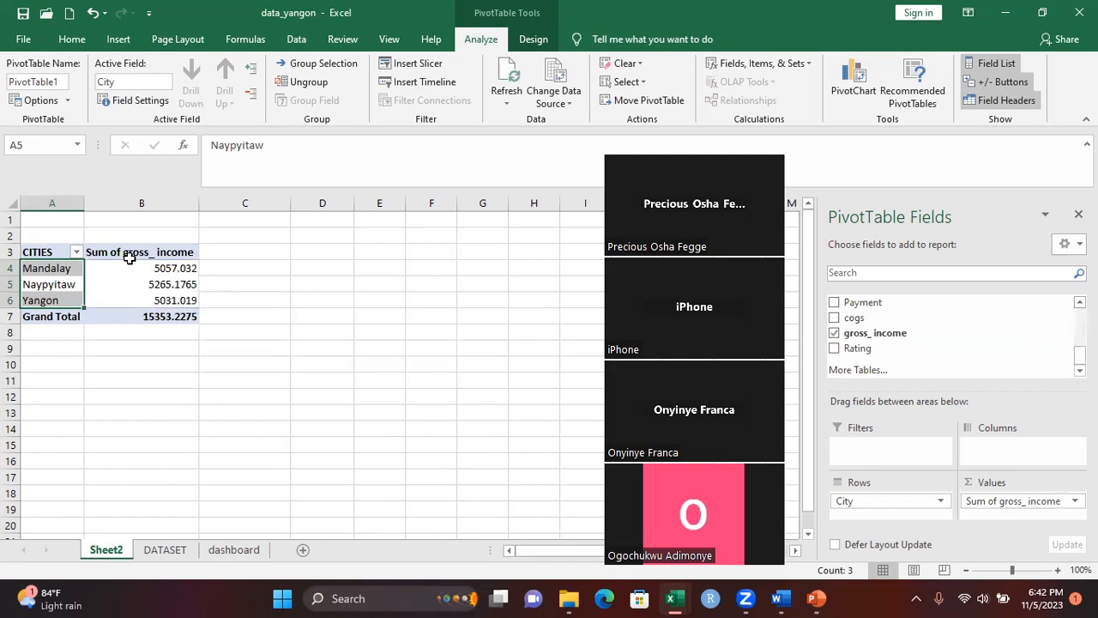
click(131, 258)
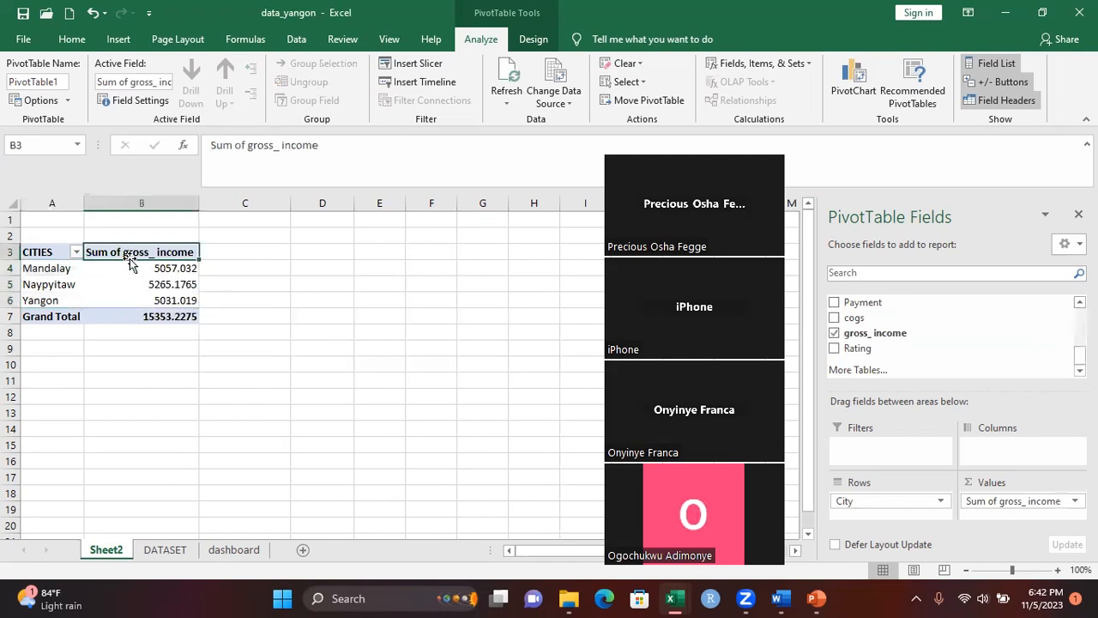
click(322, 145)
key(BackSpace)
key(BackSpace)
key(BackSpace)
key(BackSpace)
key(BackSpace)
key(BackSpace)
key(BackSpace)
key(BackSpace)
key(BackSpace)
key(BackSpace)
key(BackSpace)
key(BackSpace)
key(BackSpace)
key(BackSpace)
key(BackSpace)
key(BackSpace)
key(BackSpace)
key(BackSpace)
key(BackSpace)
key(BackSpace)
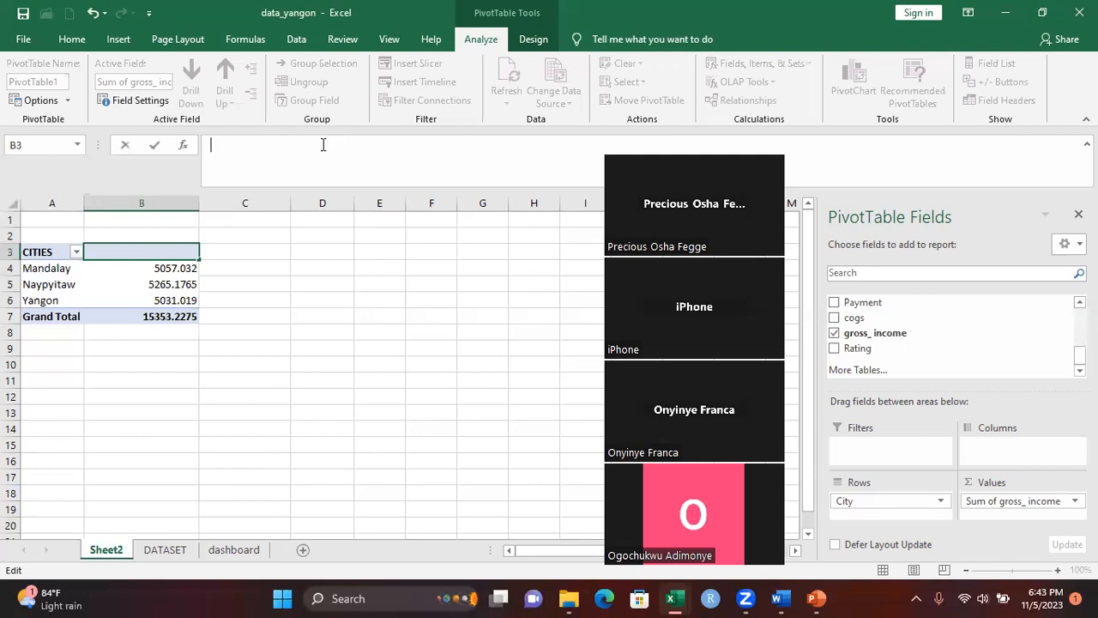
text(TOTAL GROSS INCOME)
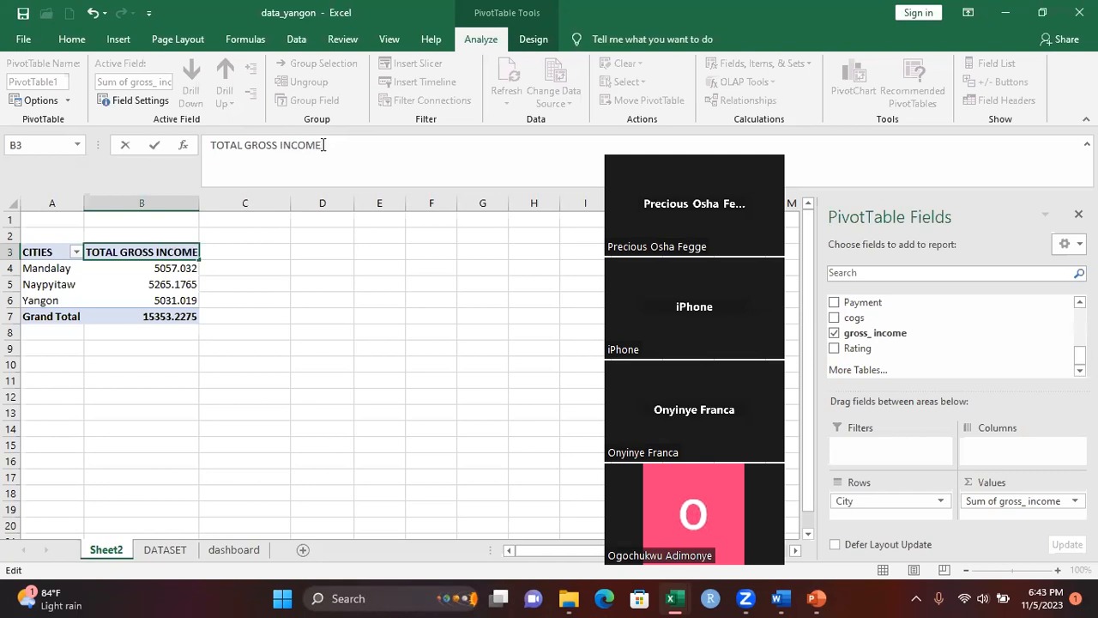
click(372, 269)
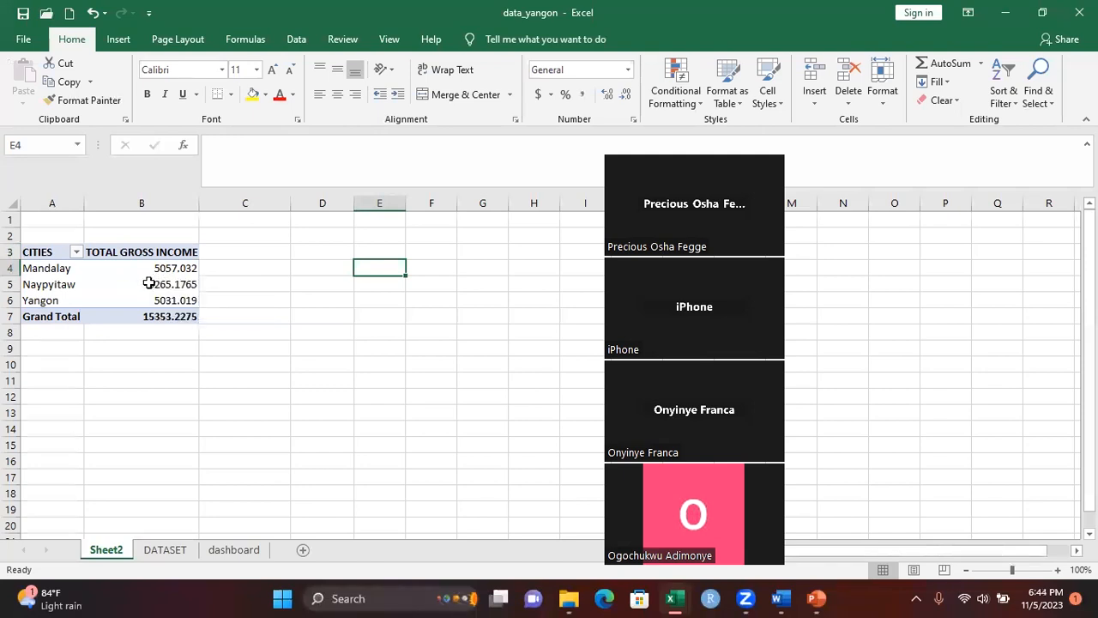
Copy the whole PivotTable in A3:B7 and paste it at D3 on the same sheet
mouse_move(158, 301)
drag(36, 251, 131, 310)
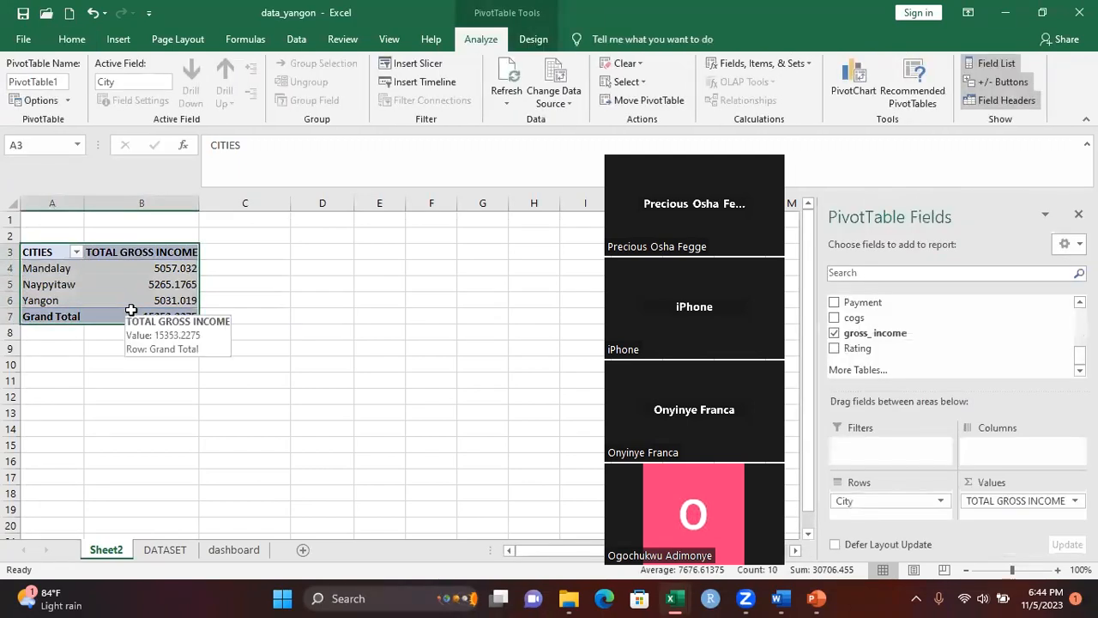
key(ctrl+c)
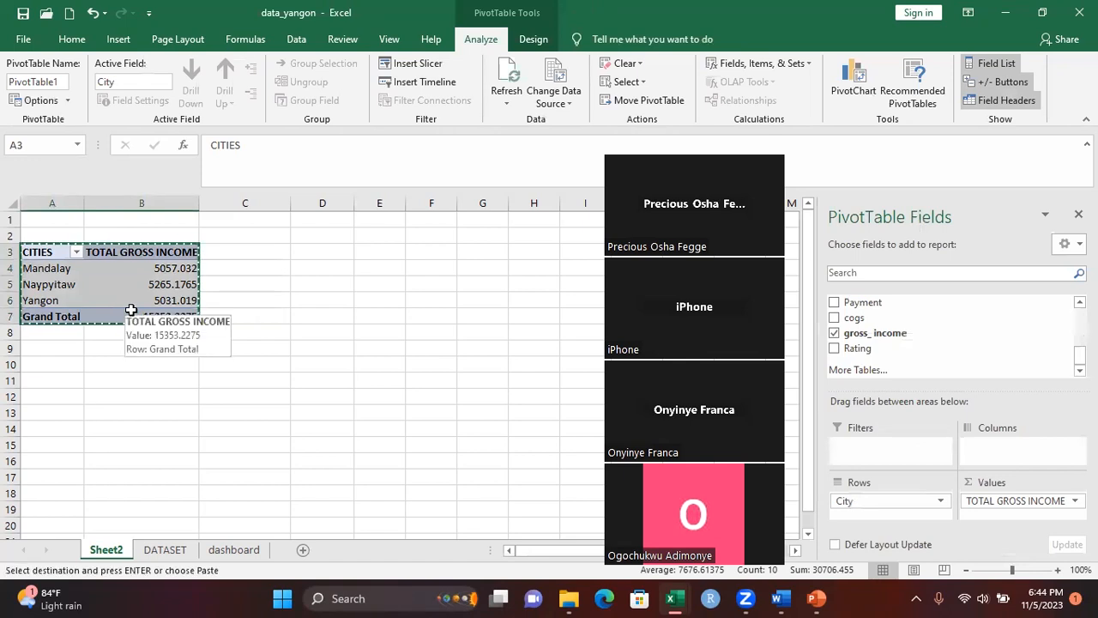
click(297, 253)
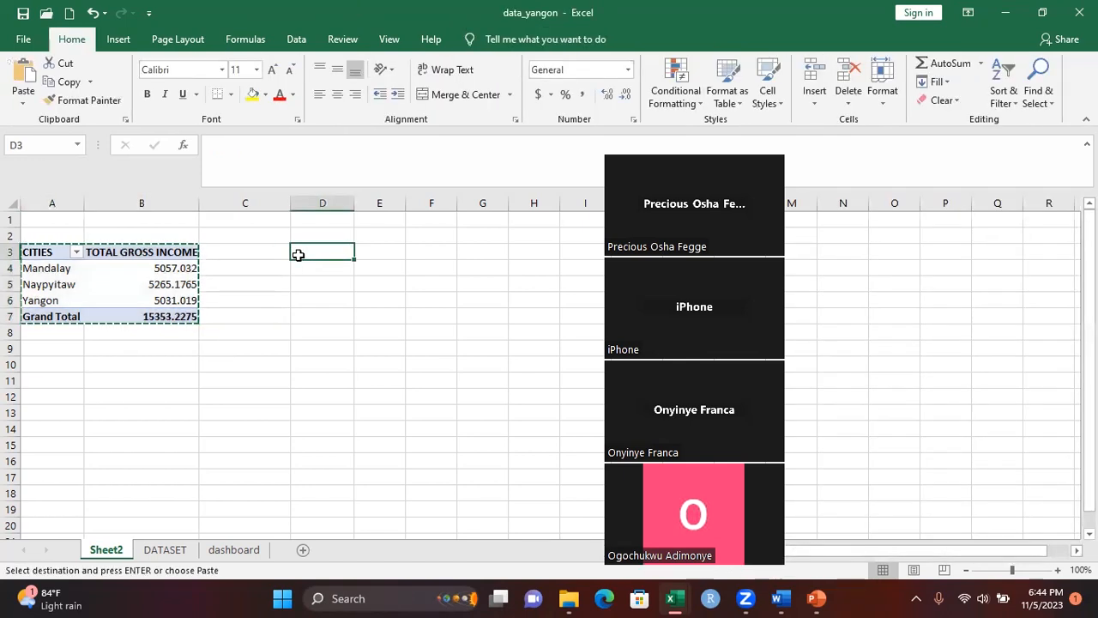
click(298, 255)
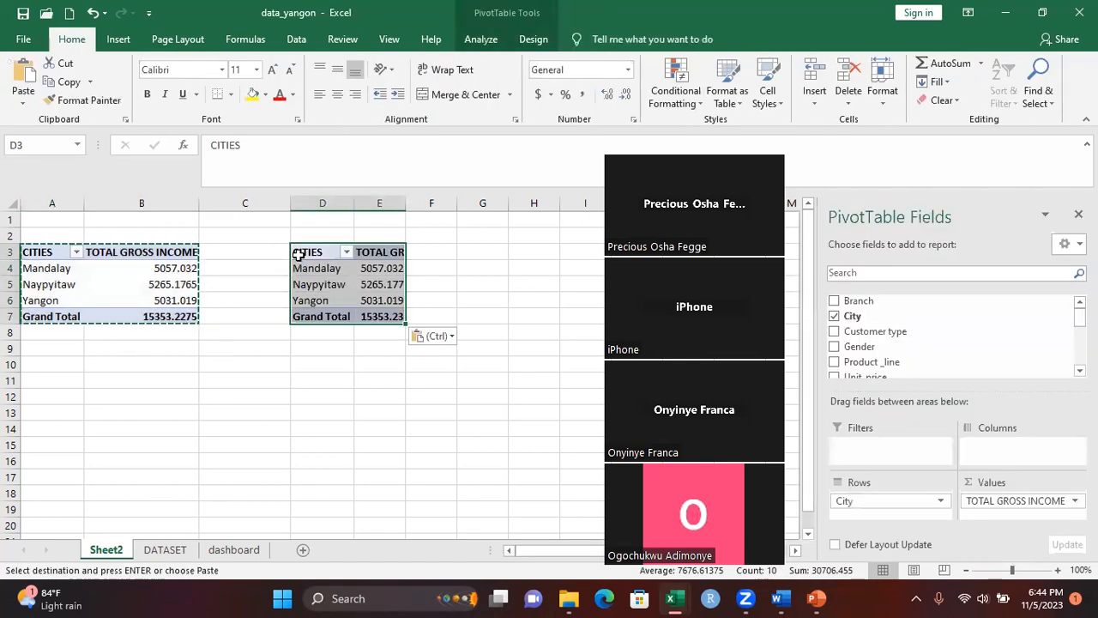
click(219, 281)
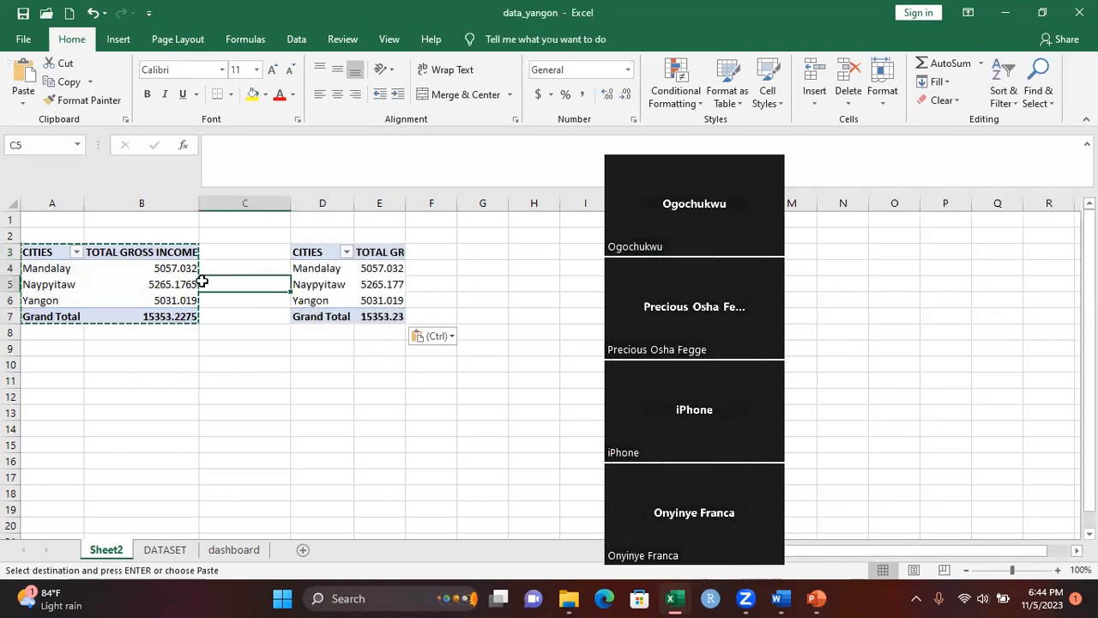
key(Escape)
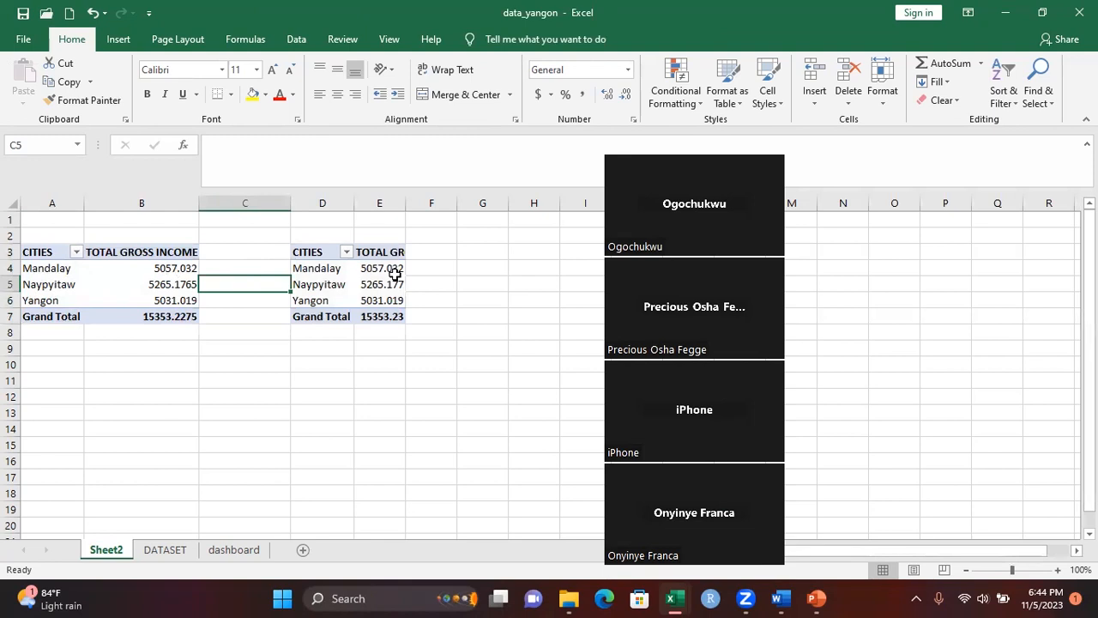
Summarize the gross income values in the copied PivotTable by Count
mouse_move(394, 271)
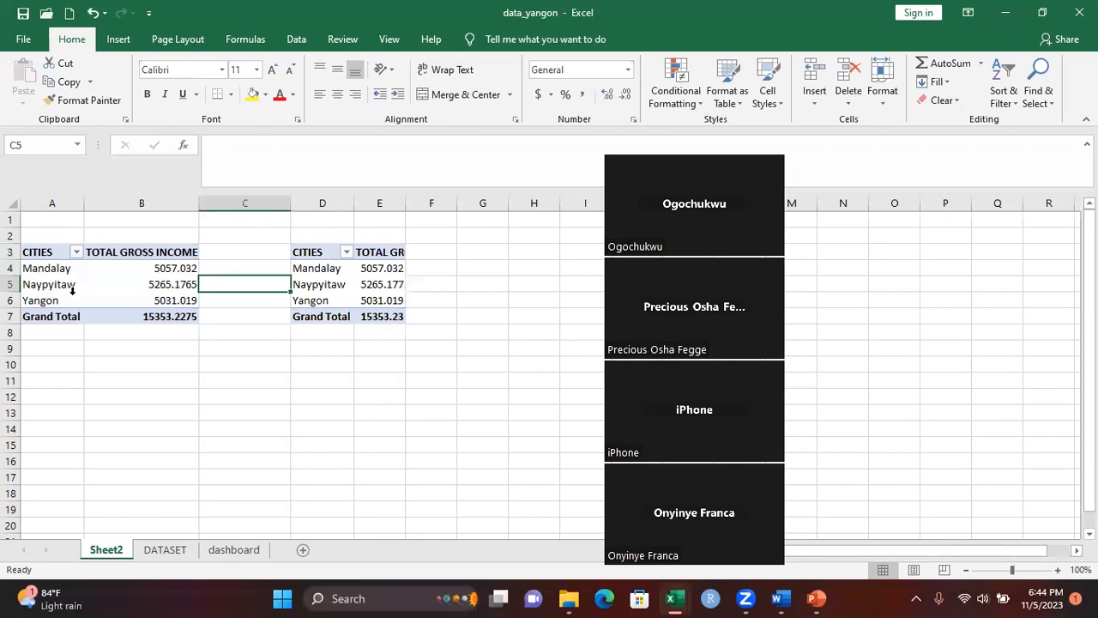
click(374, 269)
right_click(367, 268)
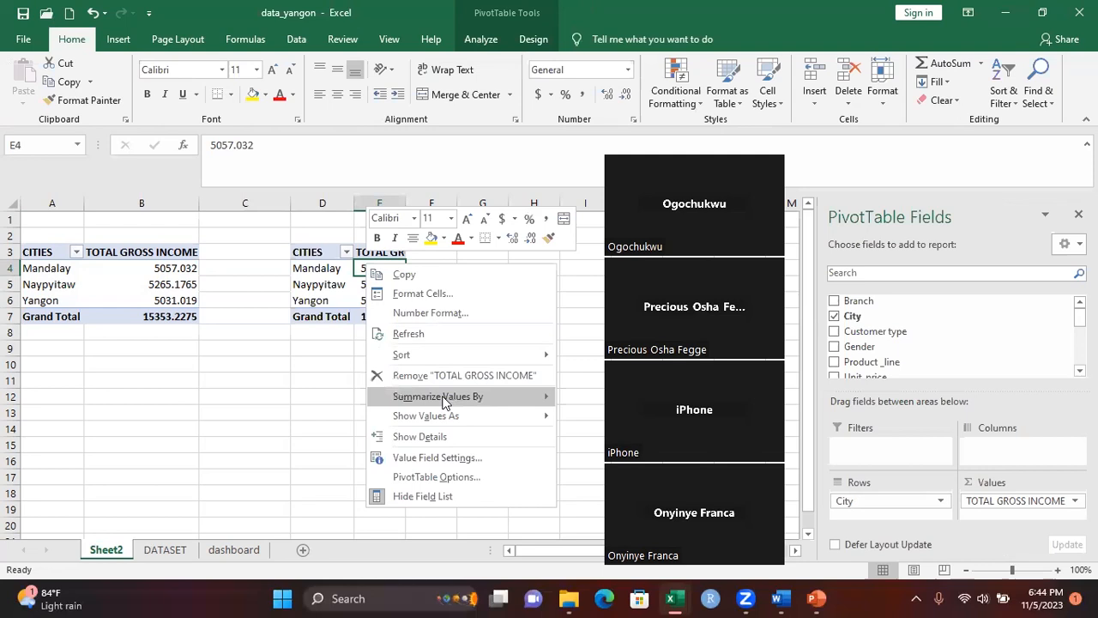
mouse_move(444, 405)
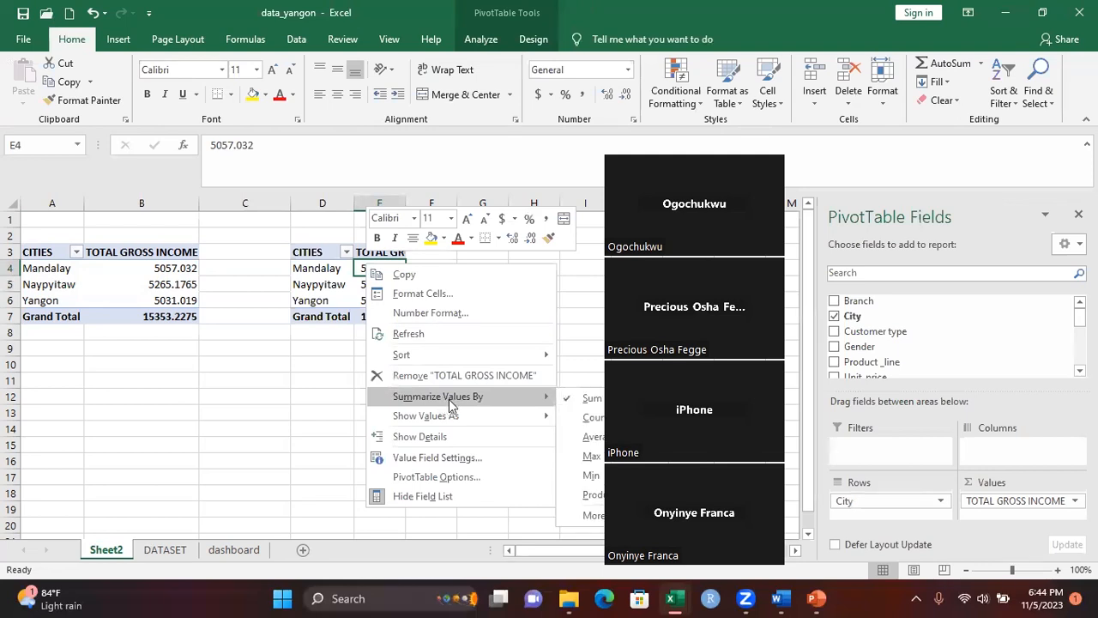
click(596, 418)
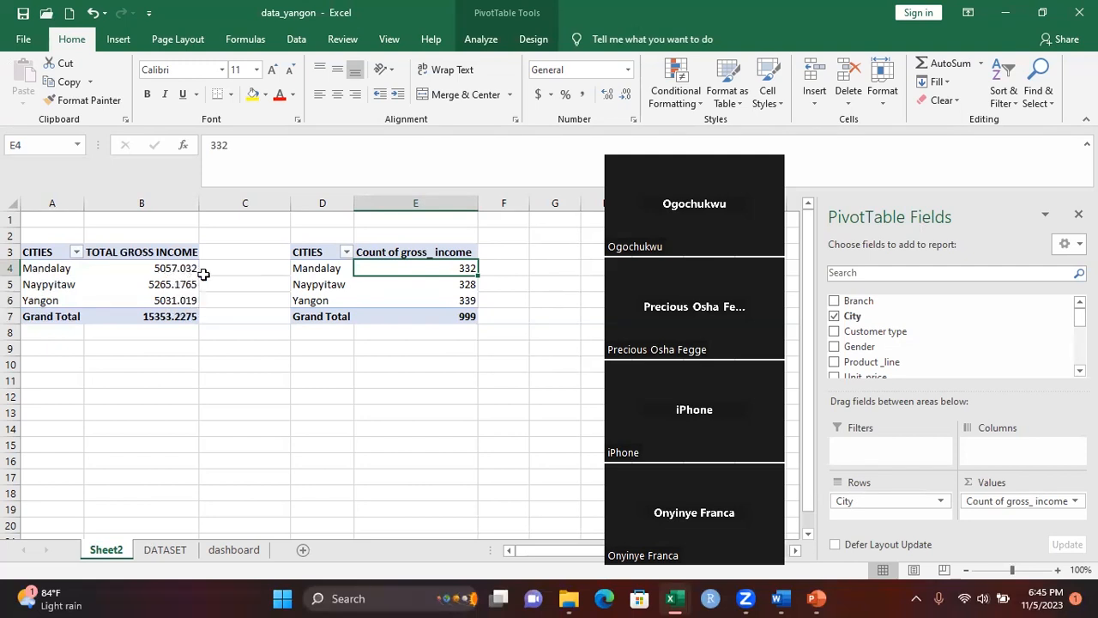
Delete the copied PivotTable from D3:E8 and return to the original PivotTable and its field list
drag(304, 249, 417, 334)
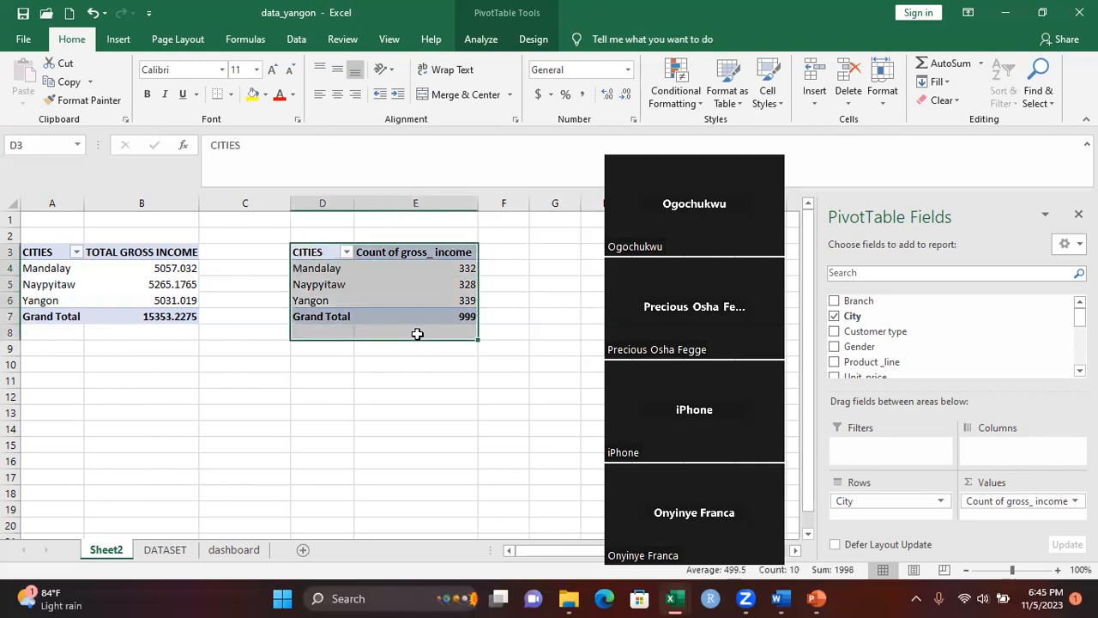
key(Delete)
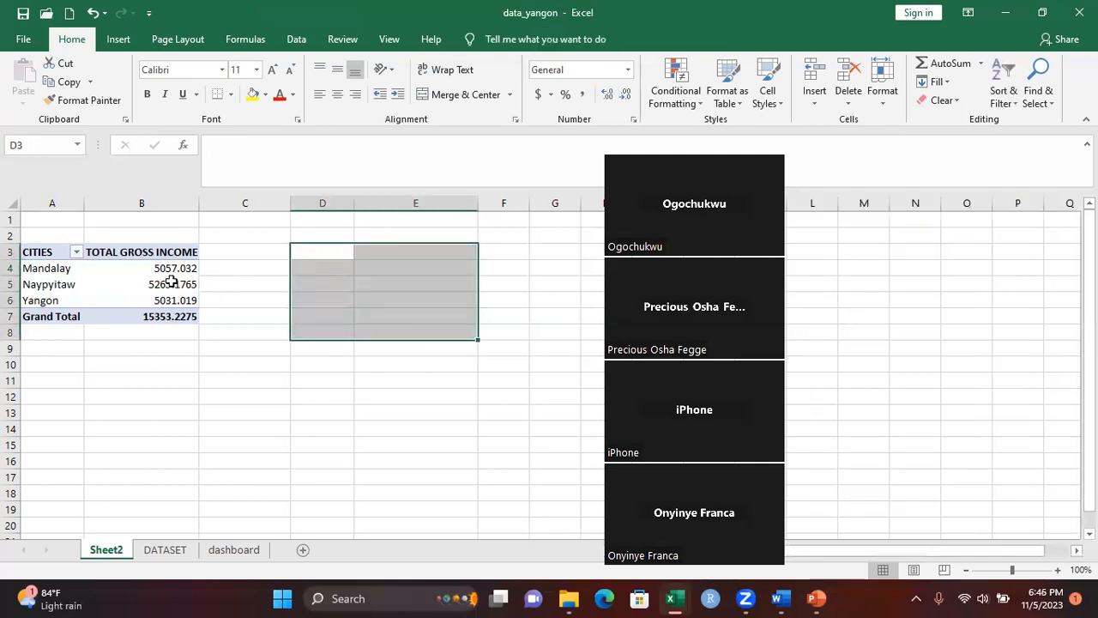
click(172, 283)
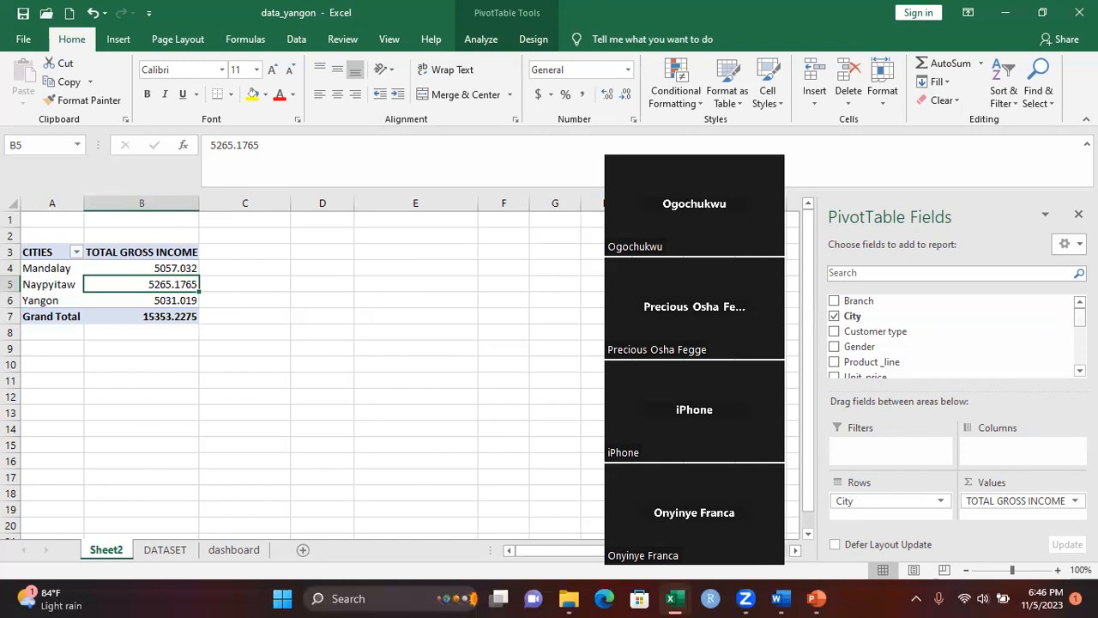
scroll(952, 338, down, 2)
scroll(952, 338, up, 1)
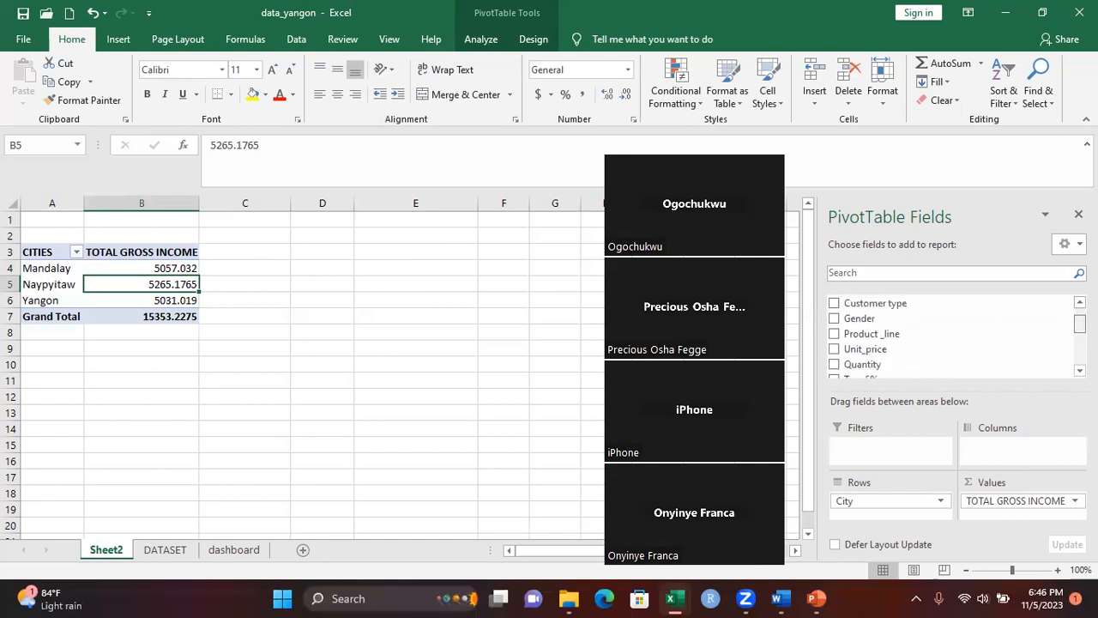
Add the gross_income field a second time to the PivotTable's Values, alongside TOTAL GROSS INCOME
scroll(952, 338, down, 2)
scroll(953, 338, down, 3)
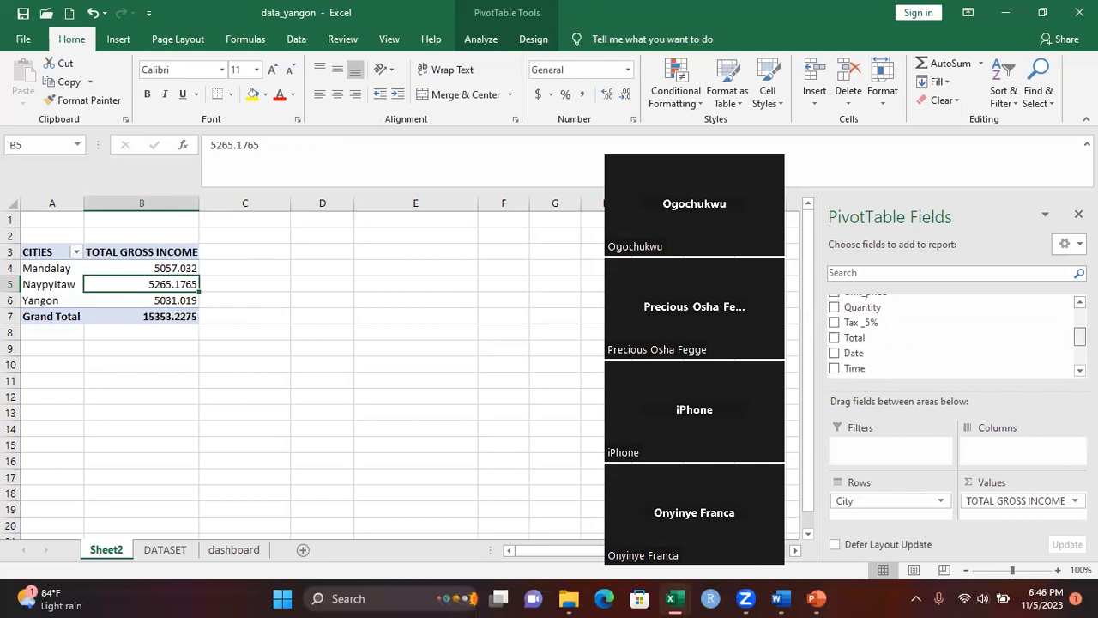
scroll(952, 344, down, 1)
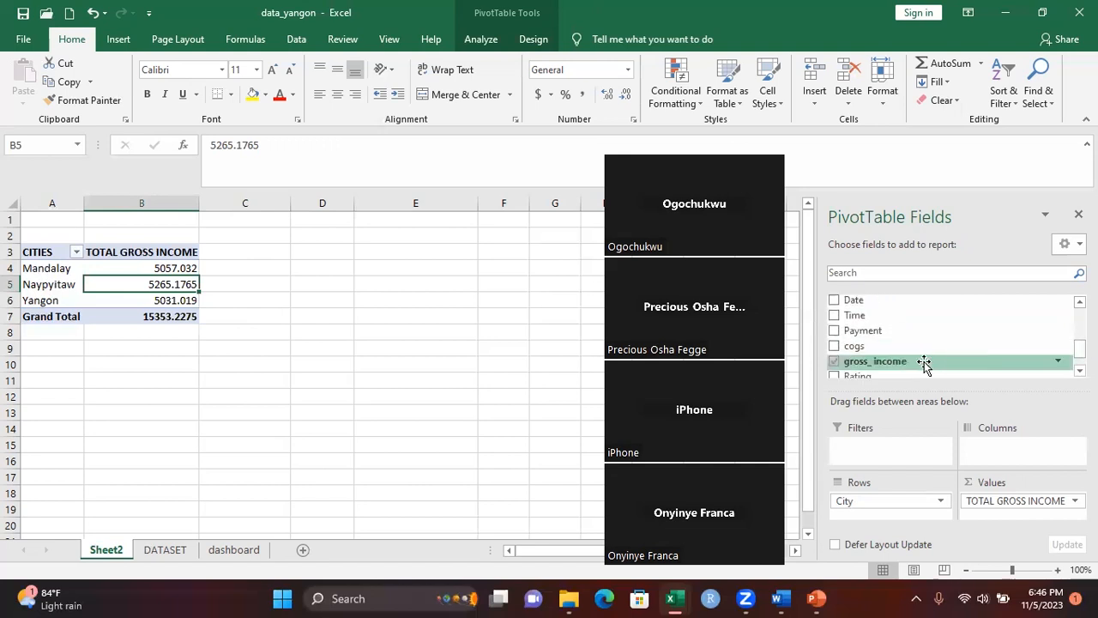
drag(924, 360, 1033, 529)
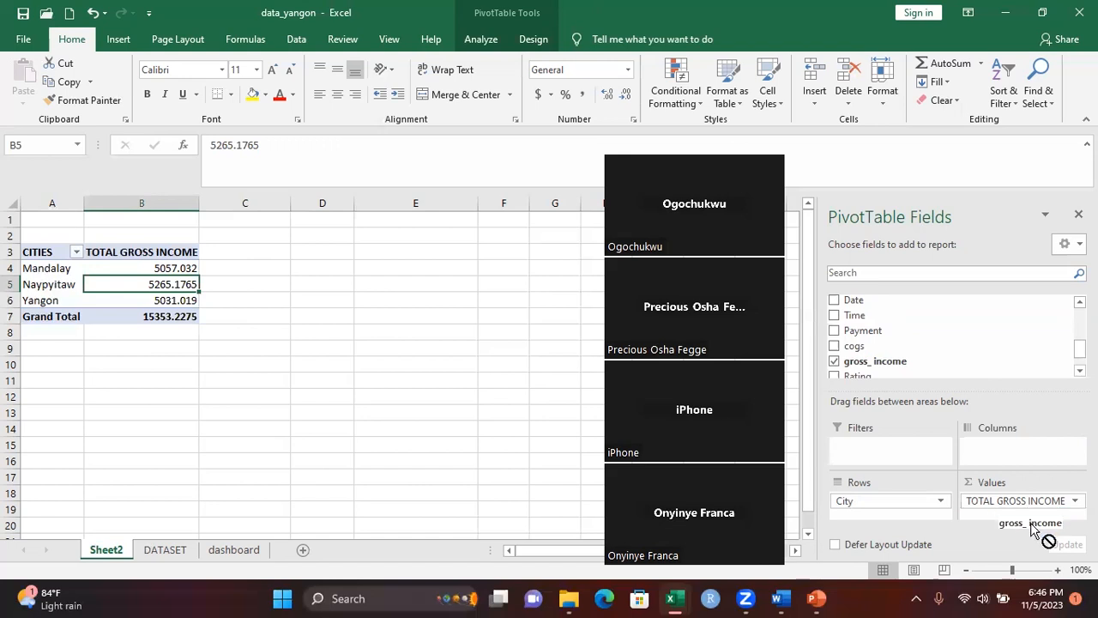
drag(1032, 528, 1033, 512)
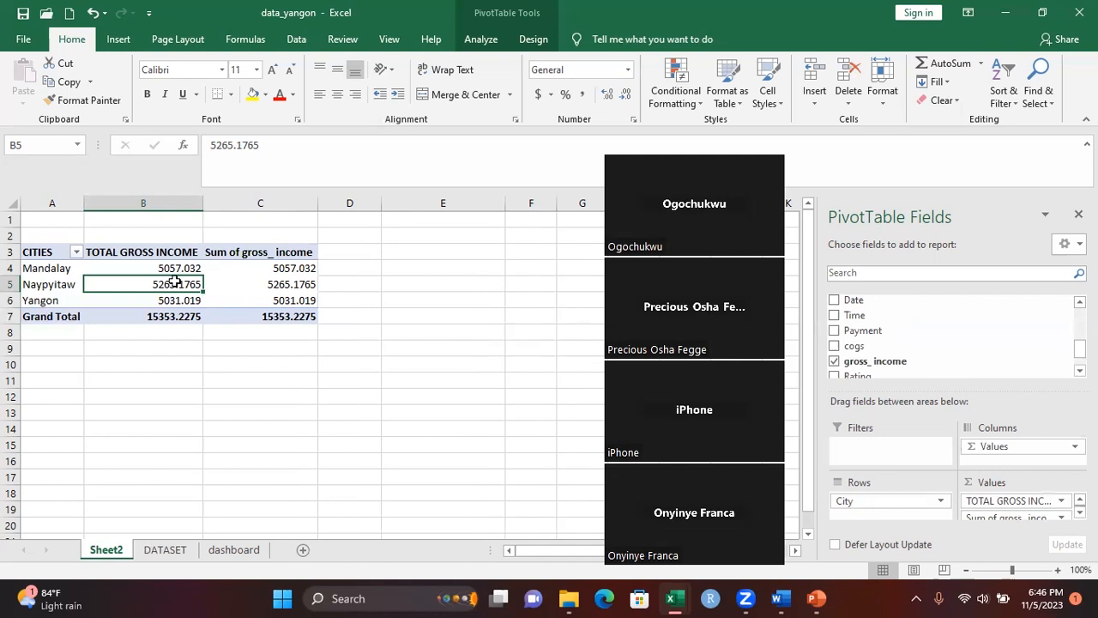
Summarize the second gross_income column in the PivotTable by Count
click(285, 269)
right_click(285, 268)
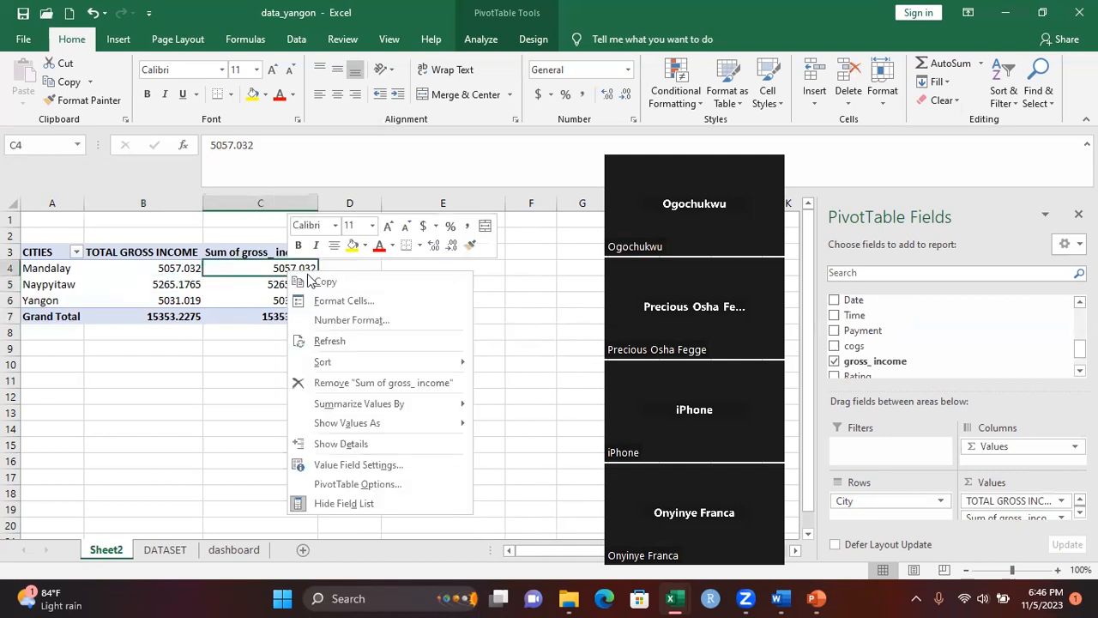
mouse_move(378, 404)
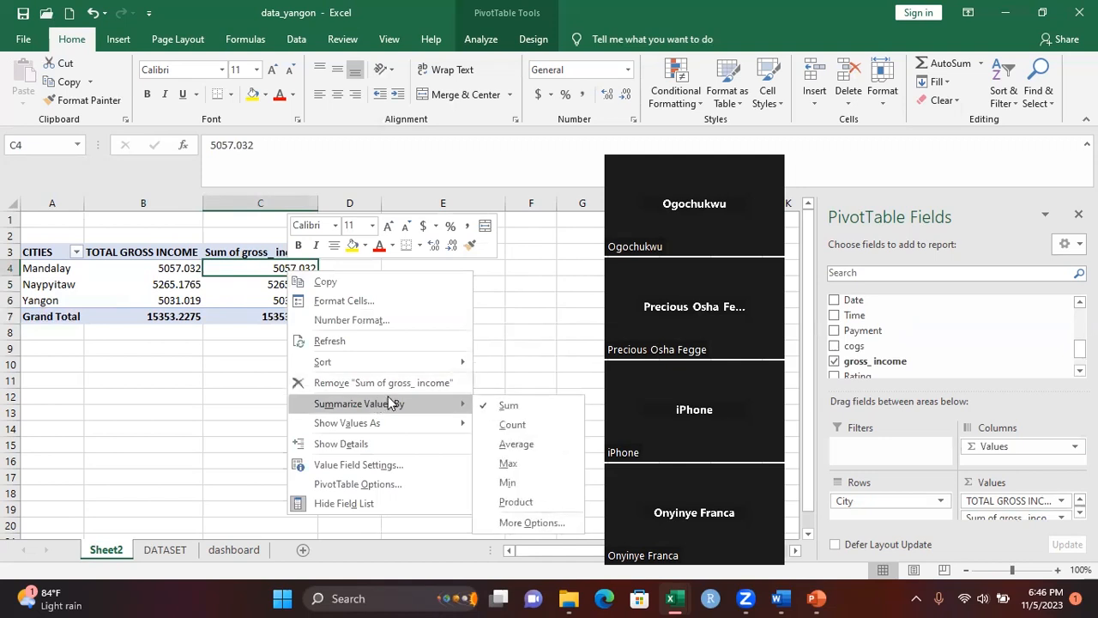
click(513, 424)
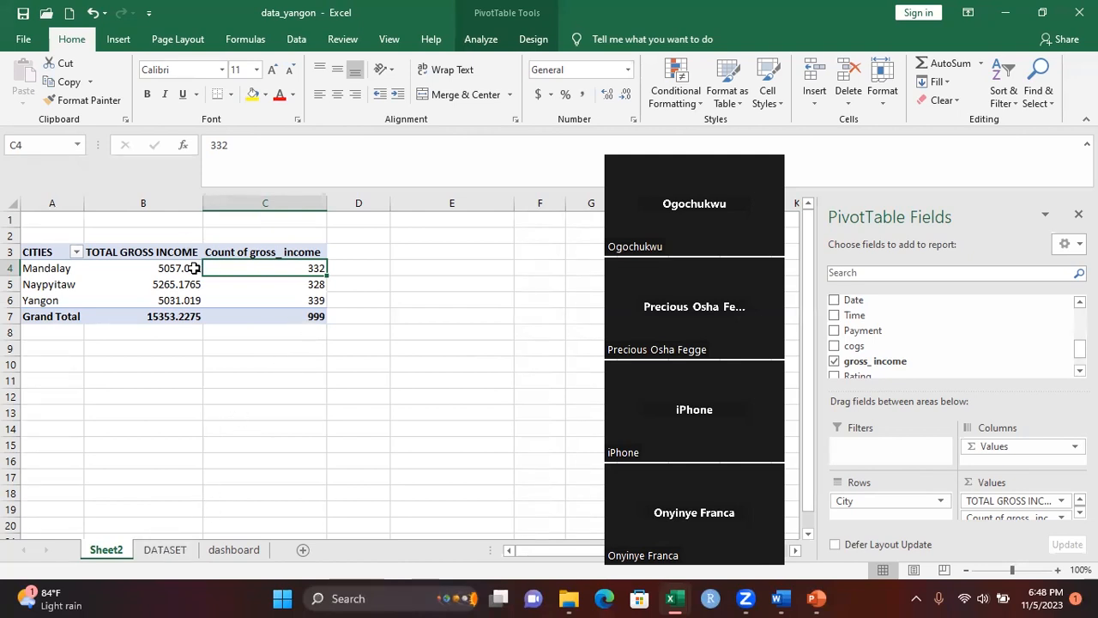
Add the Gender field to the PivotTable's Rows beneath City
mouse_move(152, 298)
mouse_move(177, 282)
drag(1080, 349, 1080, 319)
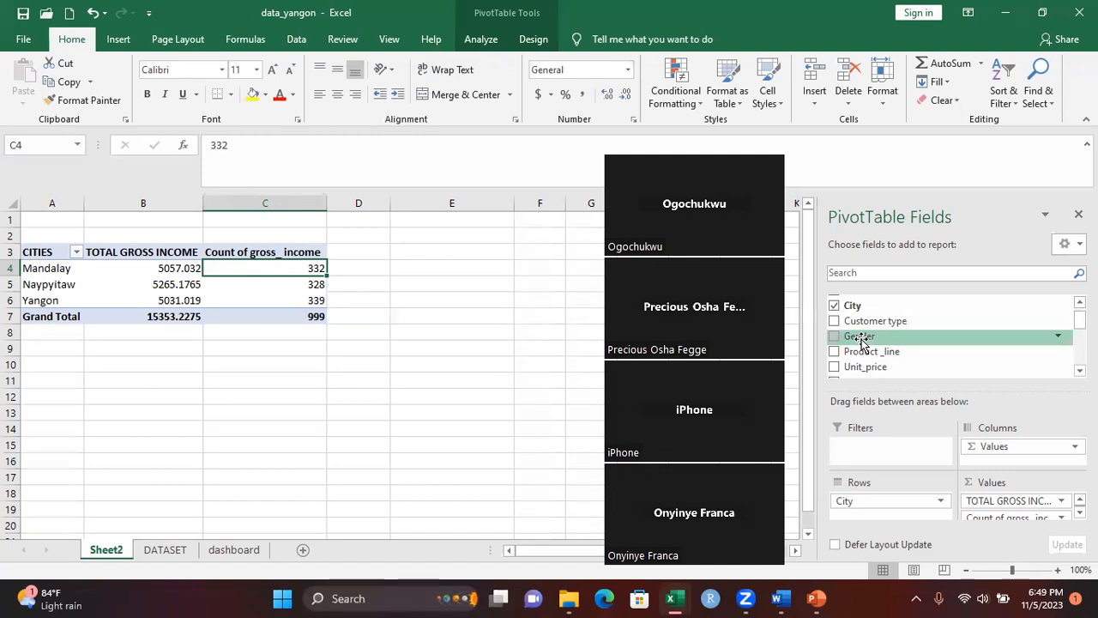
drag(860, 340, 864, 519)
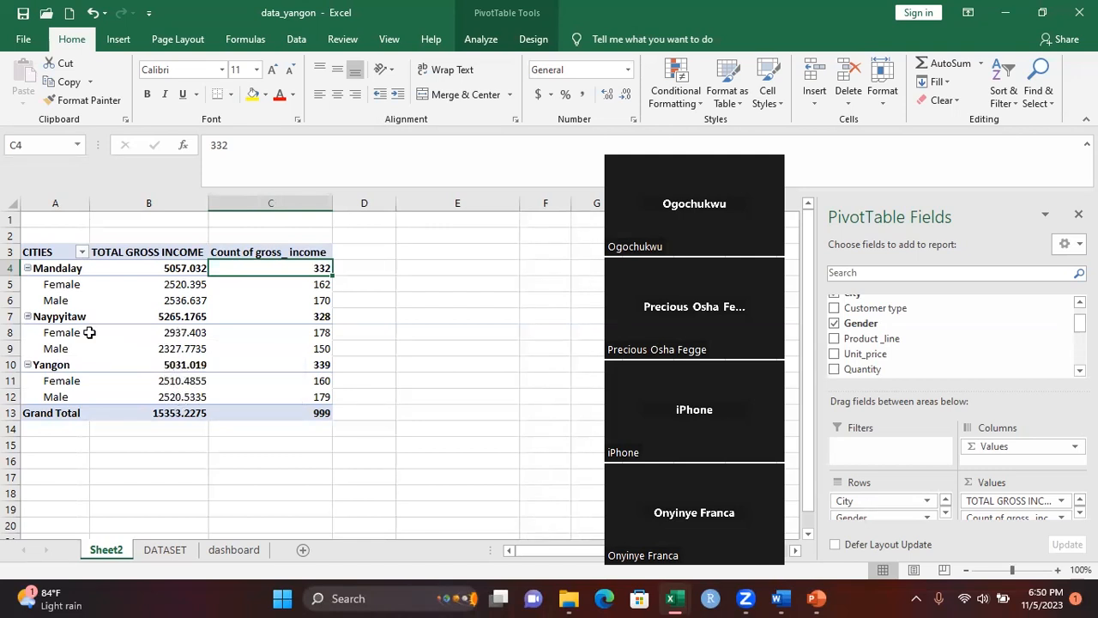
Collapse the Mandalay, Naypyitaw and Yangon groups in the PivotTable, and expand Mandalay again to its gender rows
click(27, 268)
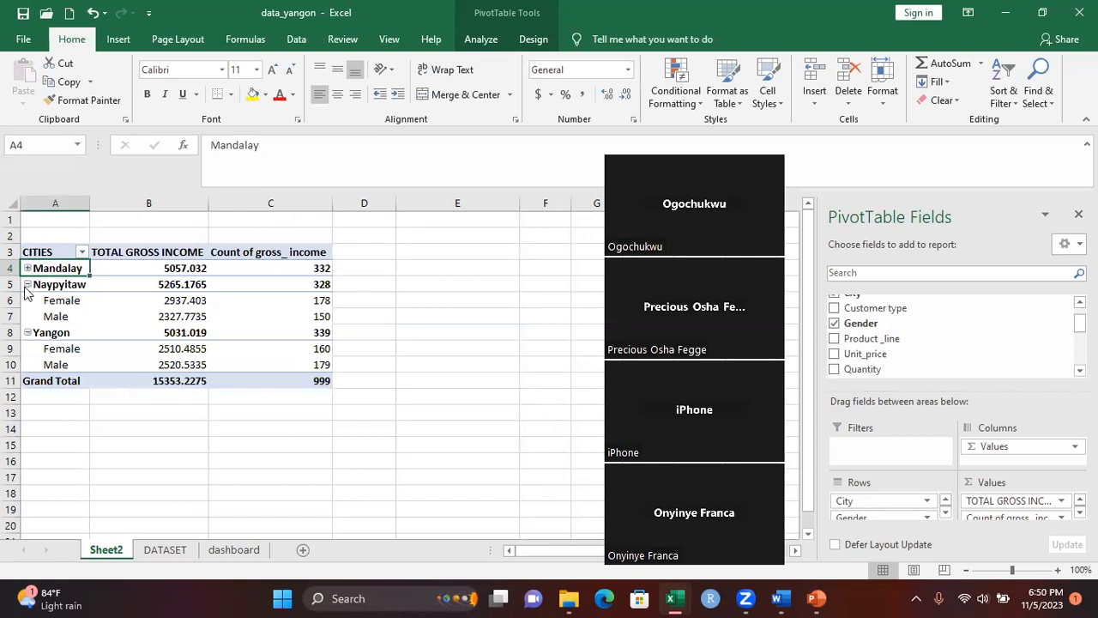
click(28, 284)
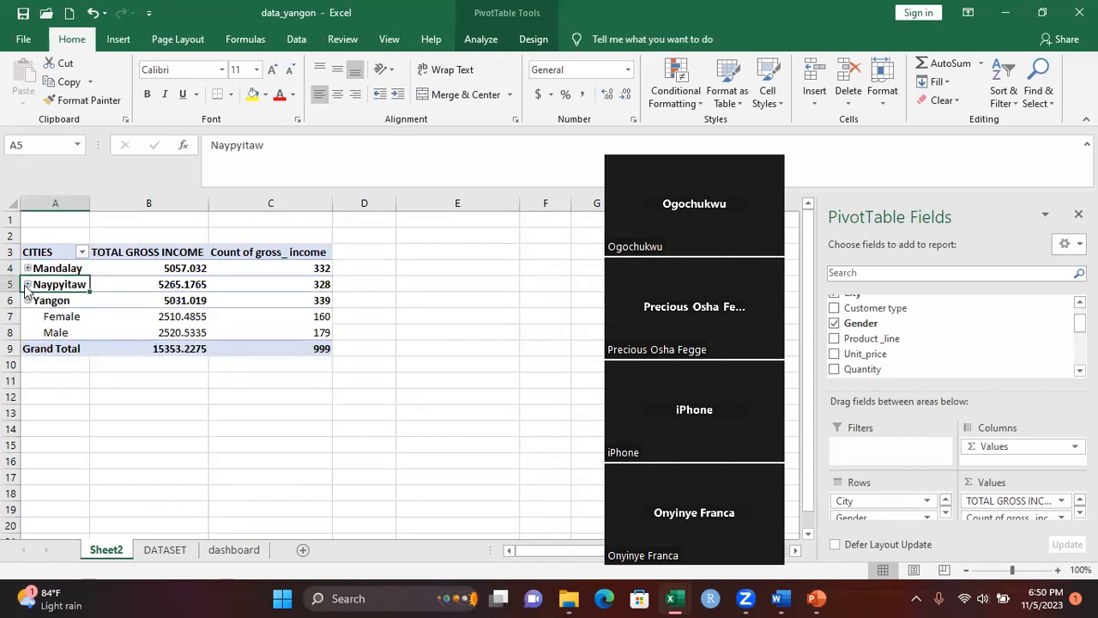
click(27, 301)
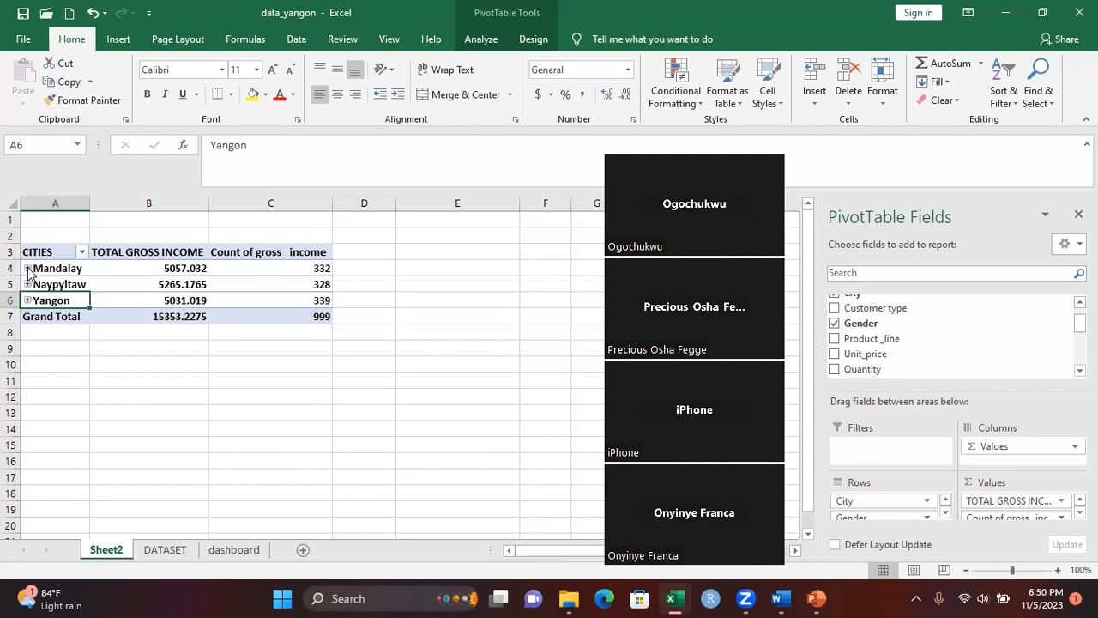
click(27, 268)
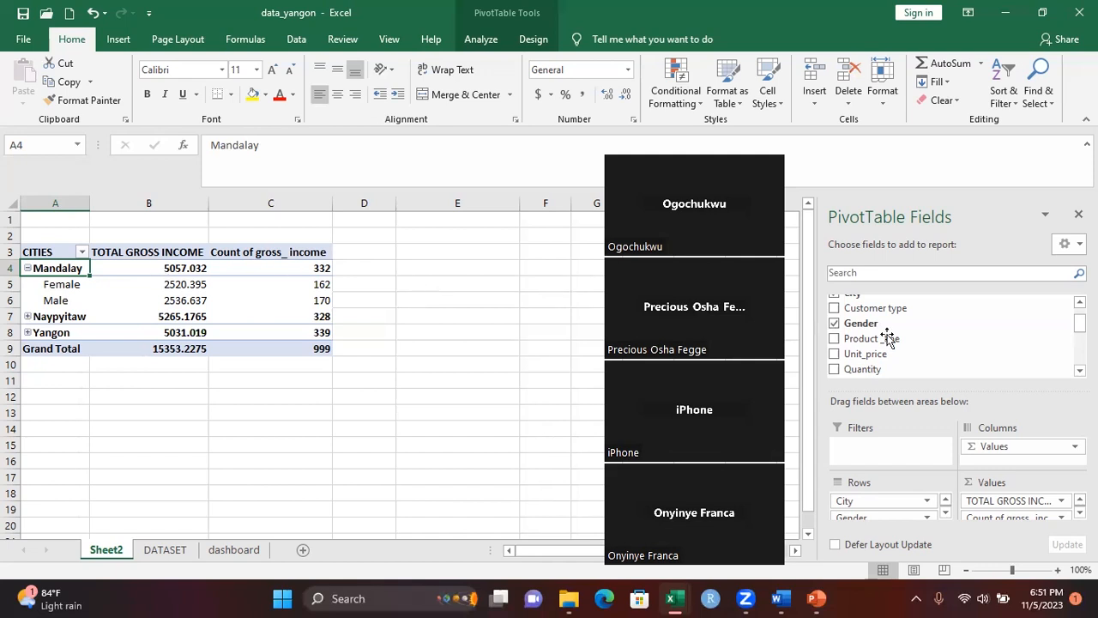
Add the Product_line field to the PivotTable's Rows beneath Gender
scroll(1079, 301, up, 2)
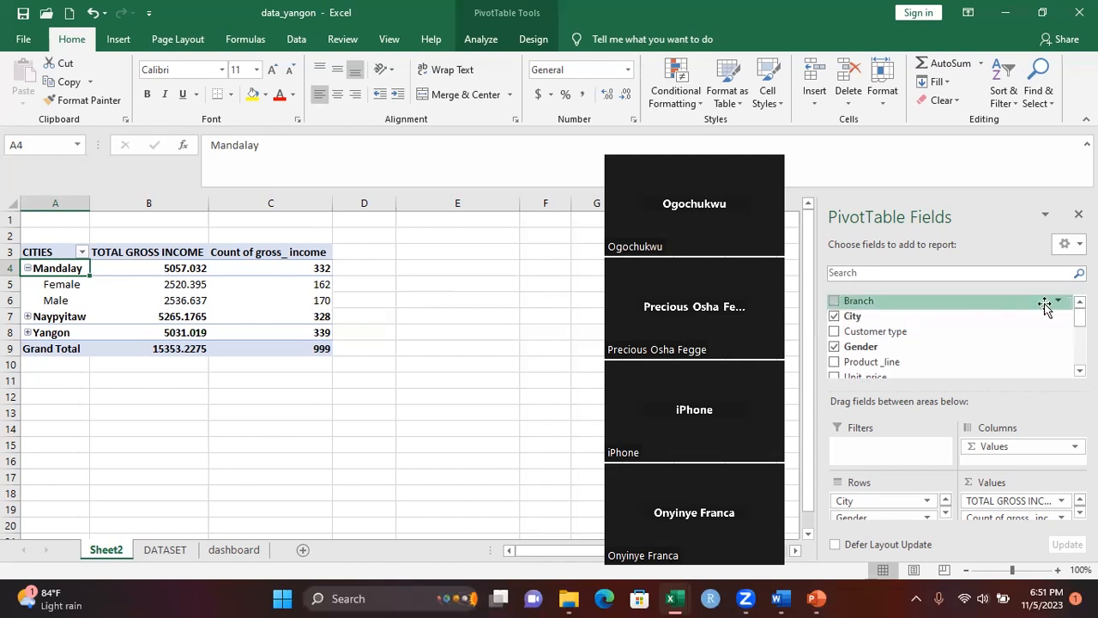
scroll(952, 339, down, 2)
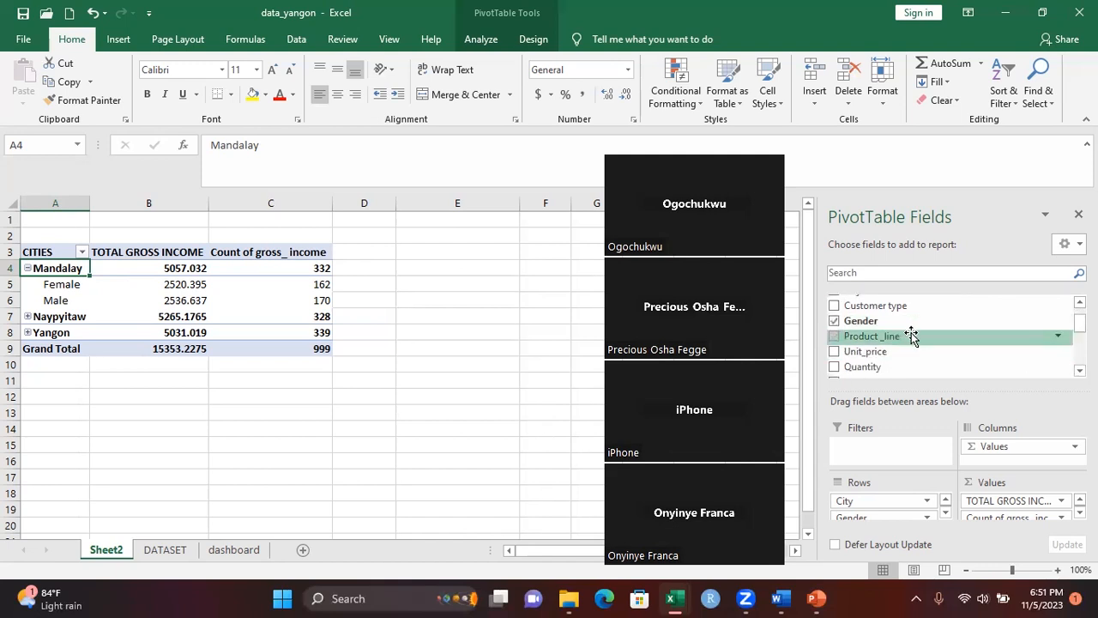
drag(911, 336, 892, 527)
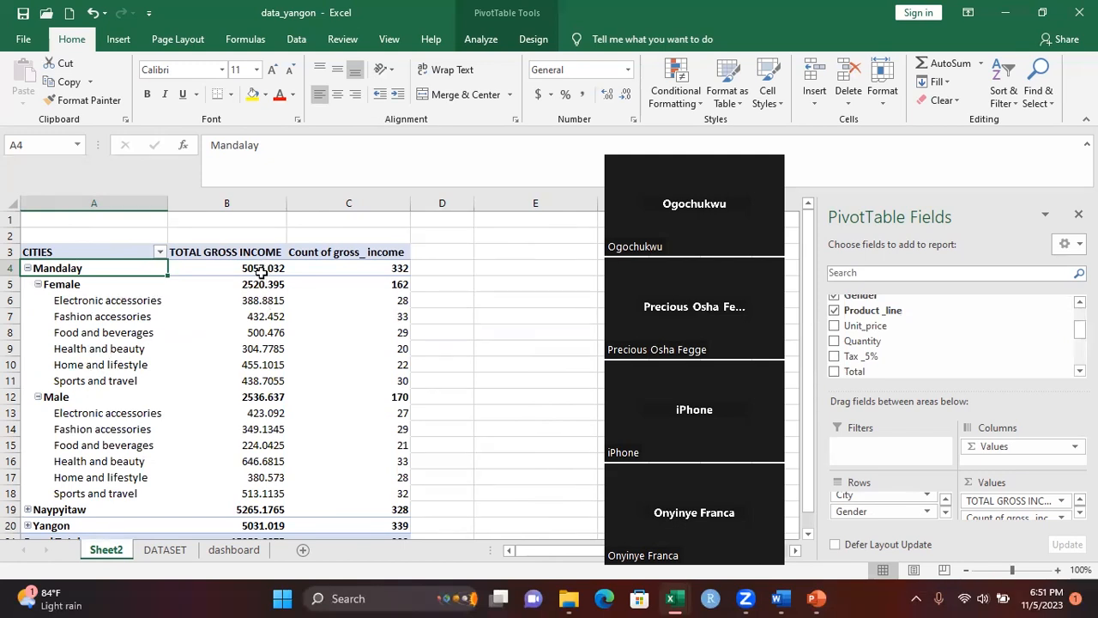
Collapse the Mandalay group in the PivotTable and toggle the Yangon group's details
mouse_move(266, 355)
click(29, 269)
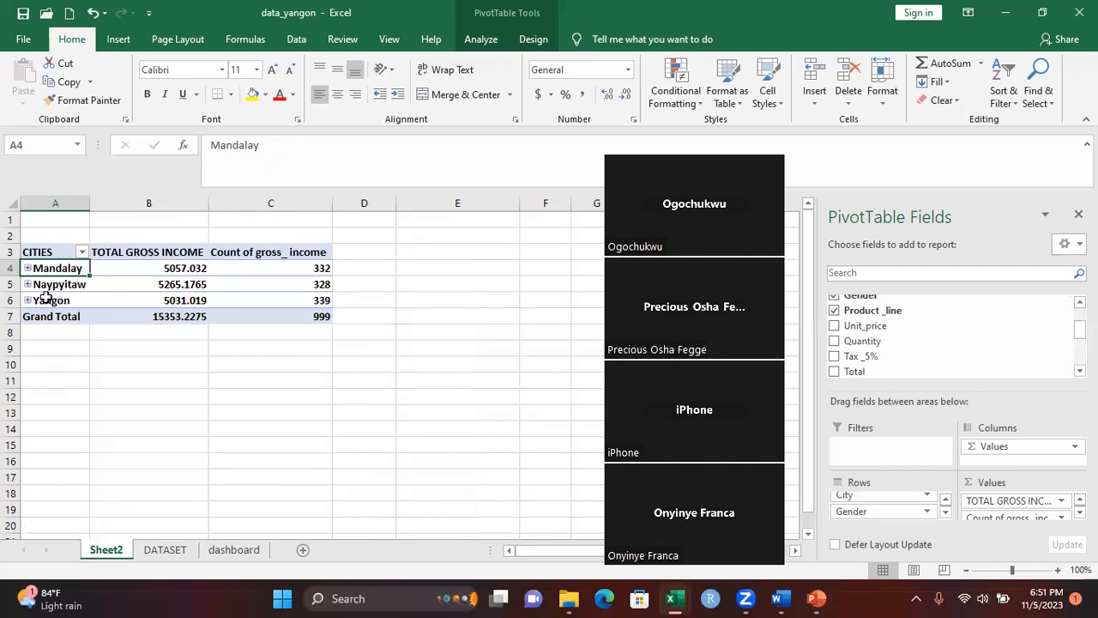
click(28, 300)
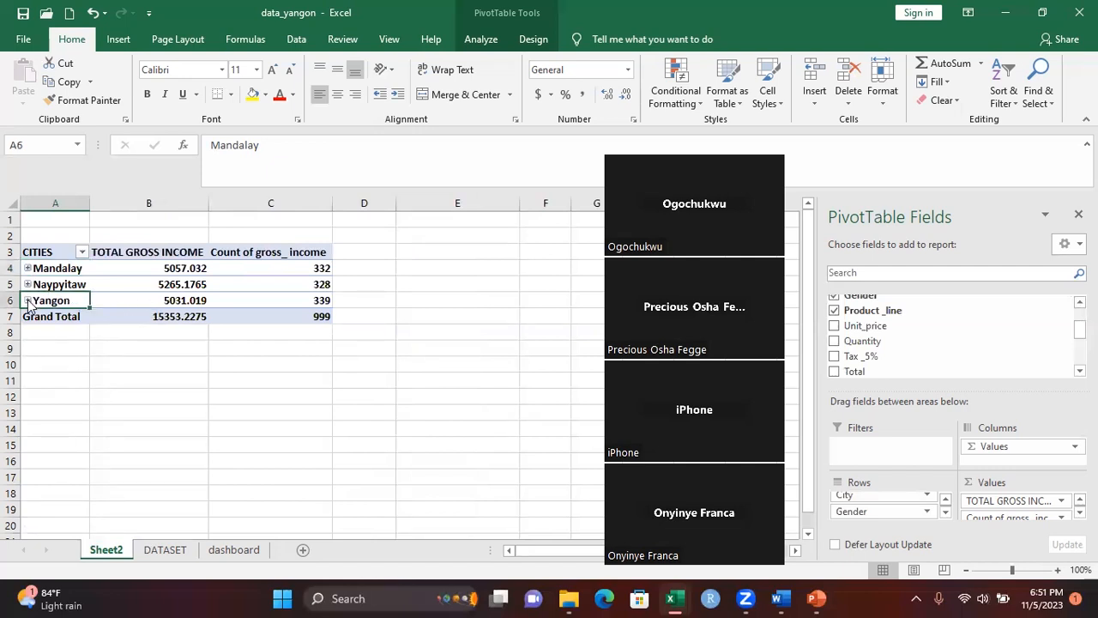
click(28, 300)
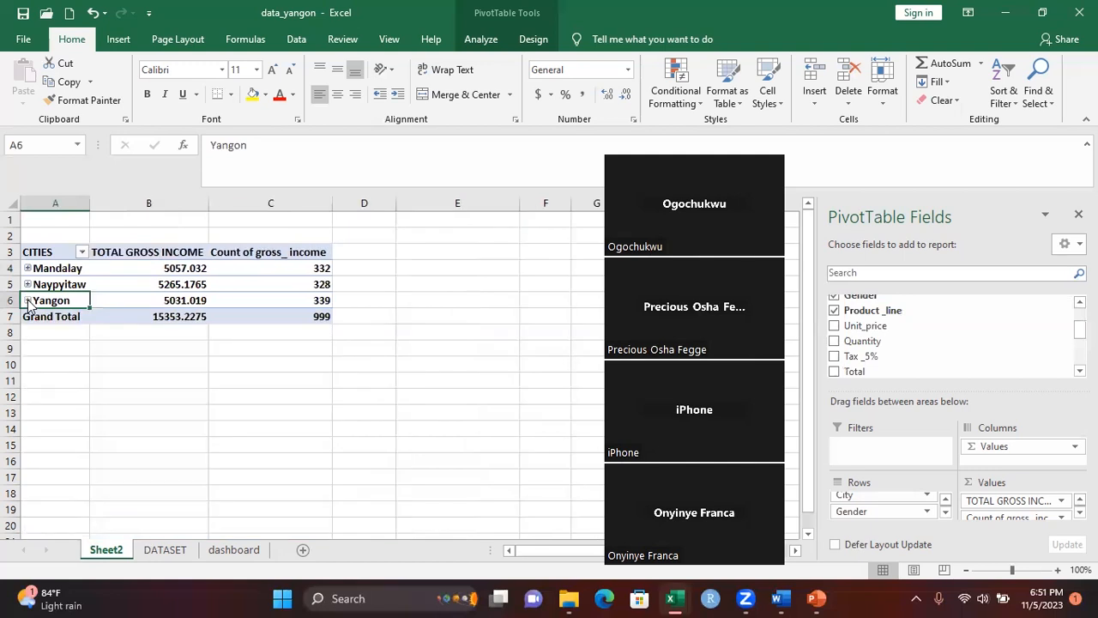
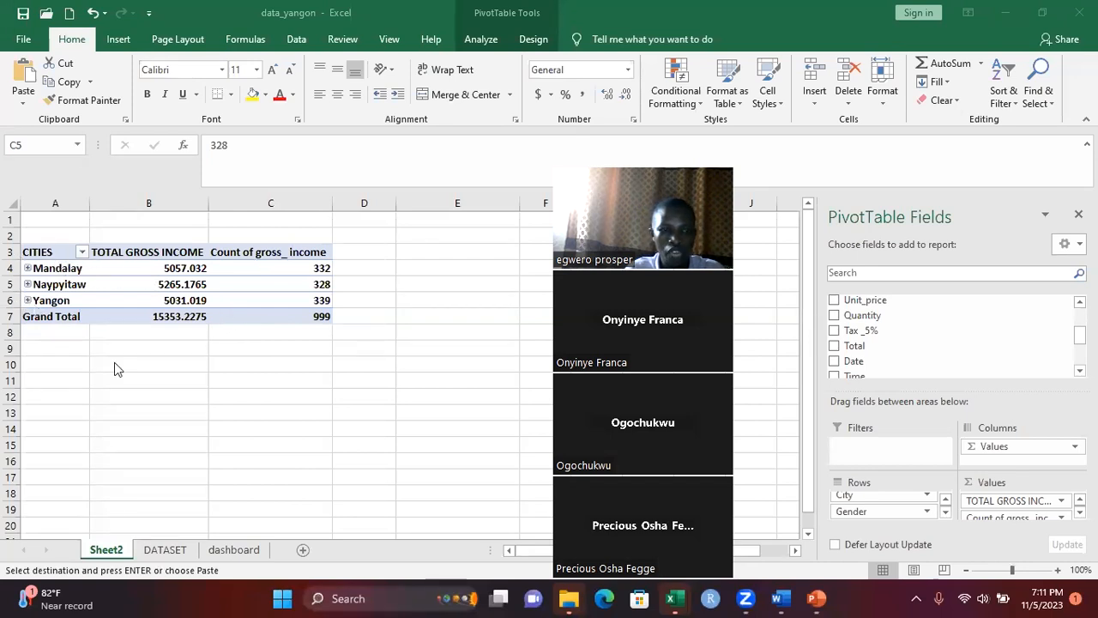
click(388, 290)
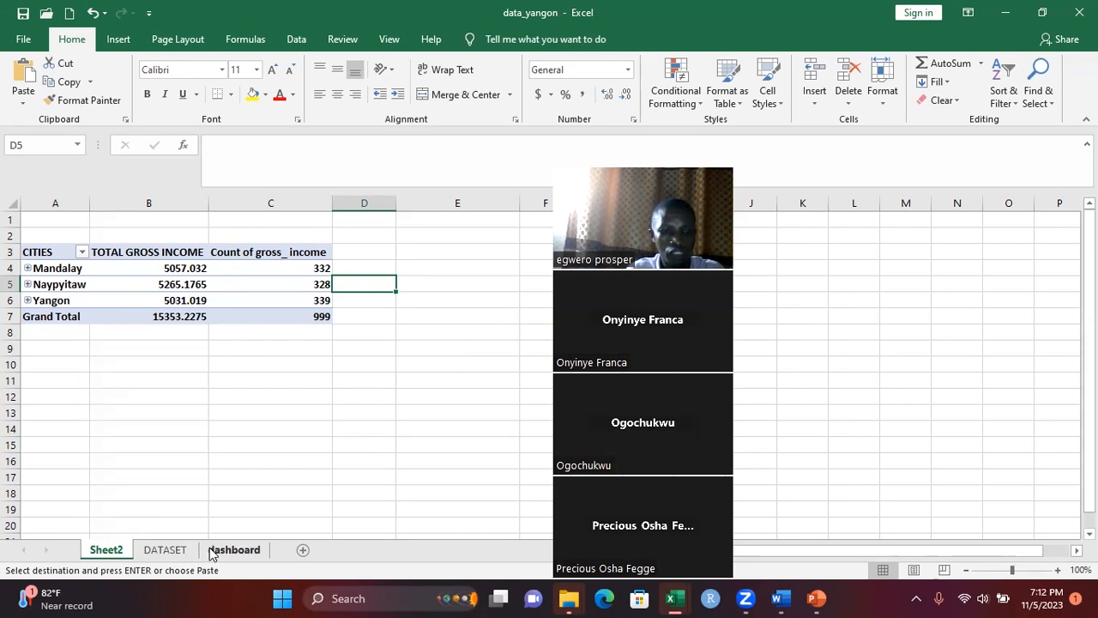
click(163, 550)
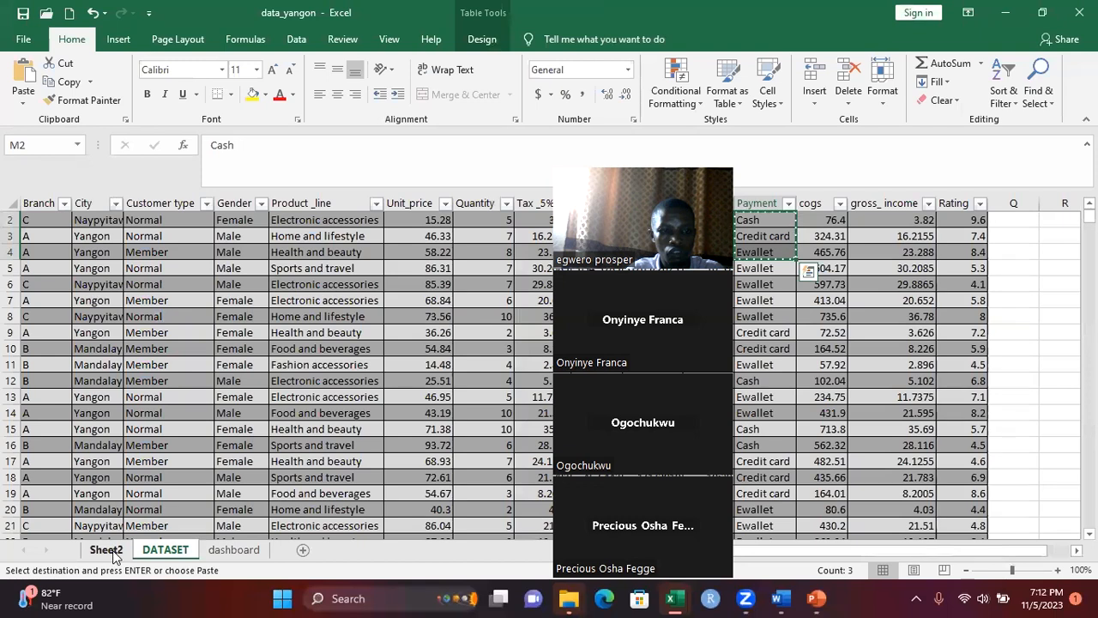
click(112, 553)
click(283, 315)
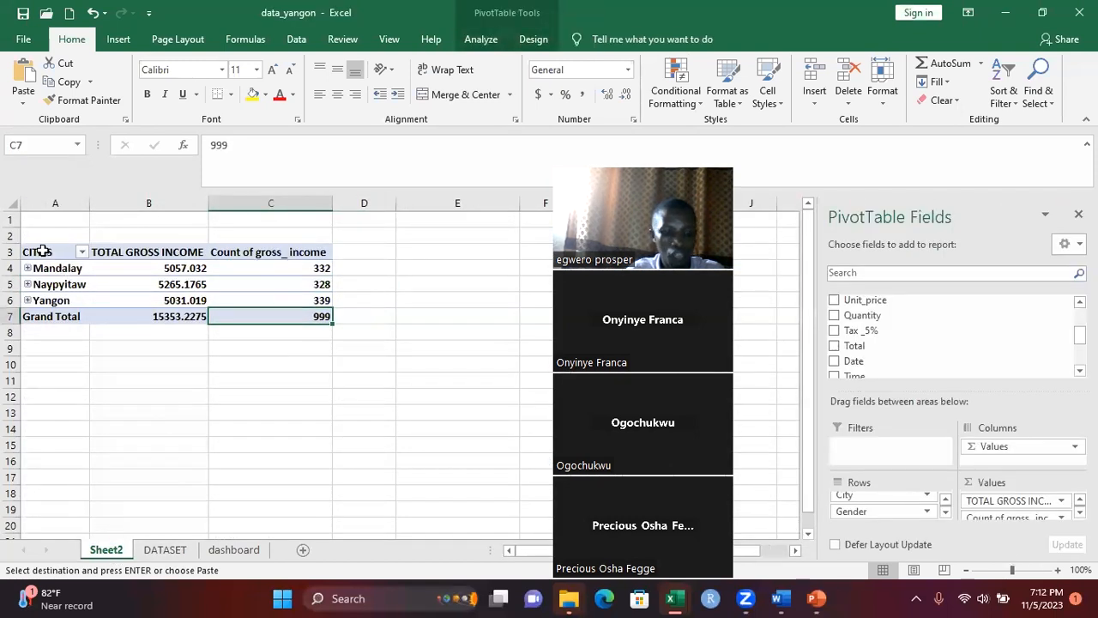
Copy the cities PivotTable range A3:C8 and paste it at A11 on the same sheet
drag(42, 251, 253, 335)
key(ctrl+c)
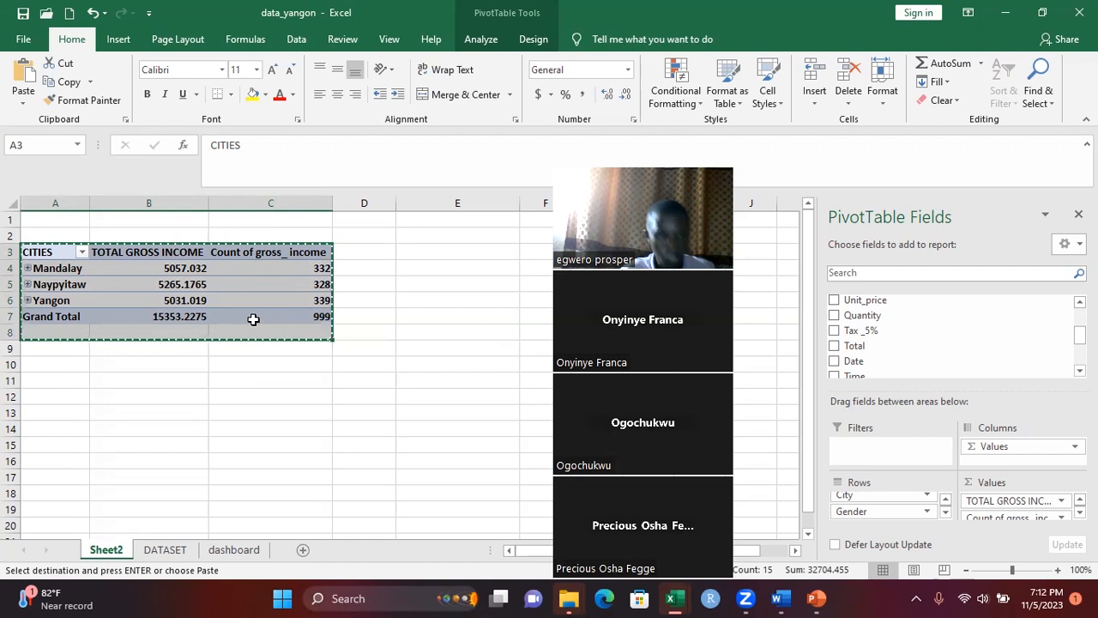
click(60, 378)
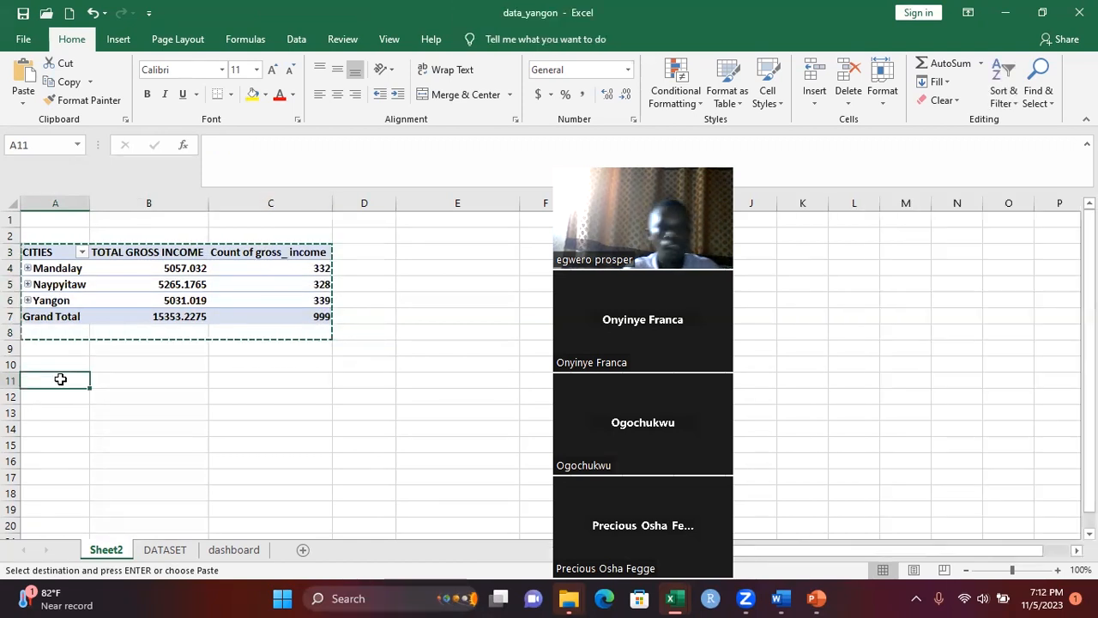
key(ctrl+v)
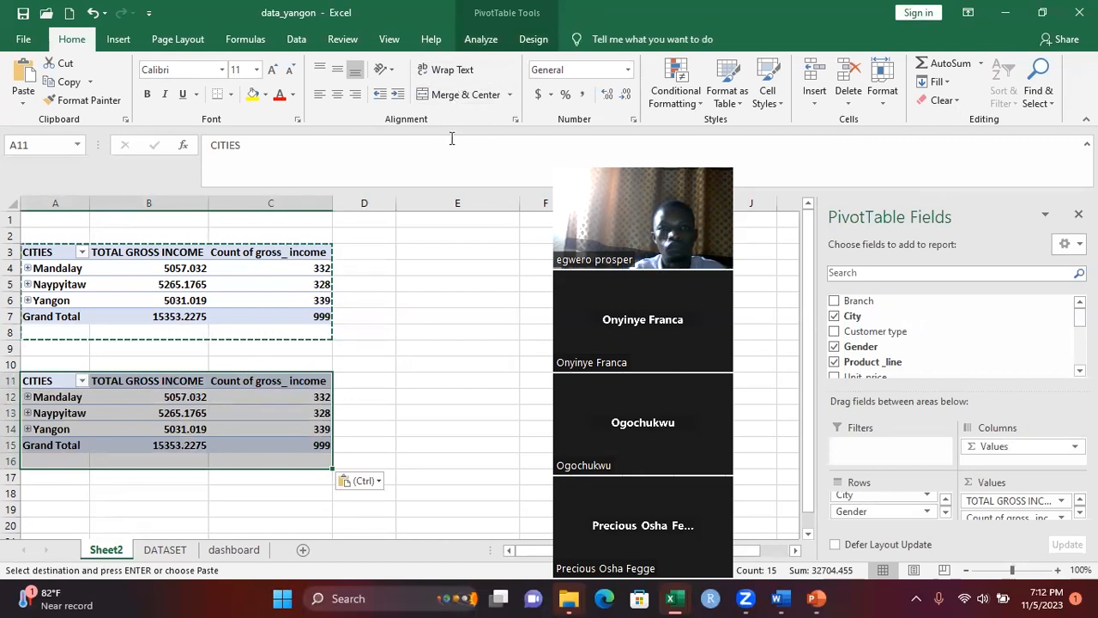
click(214, 408)
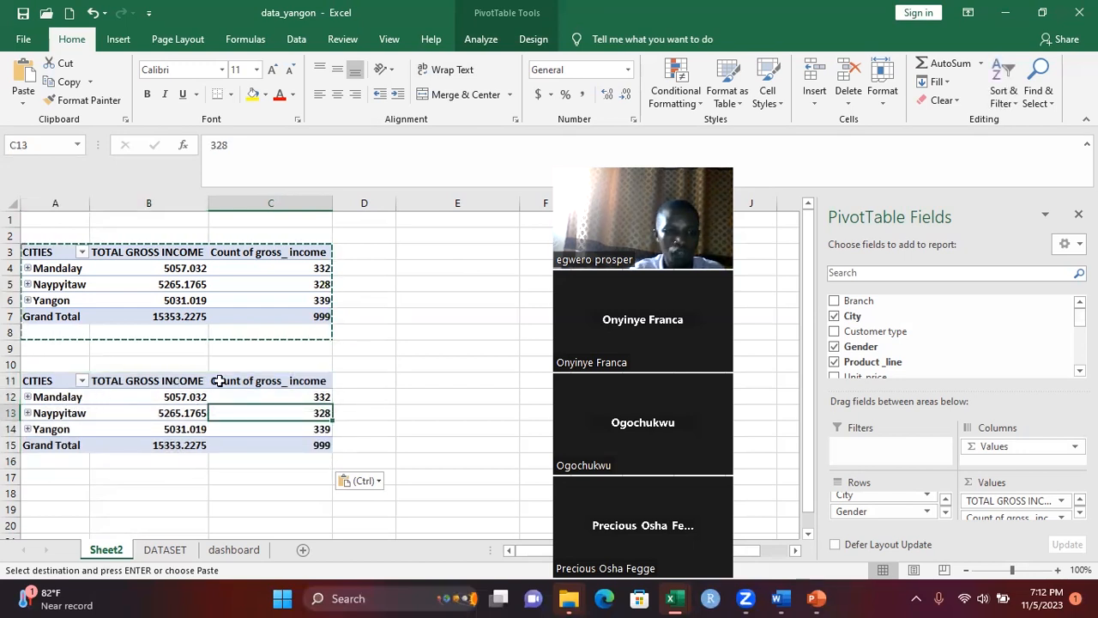
click(143, 412)
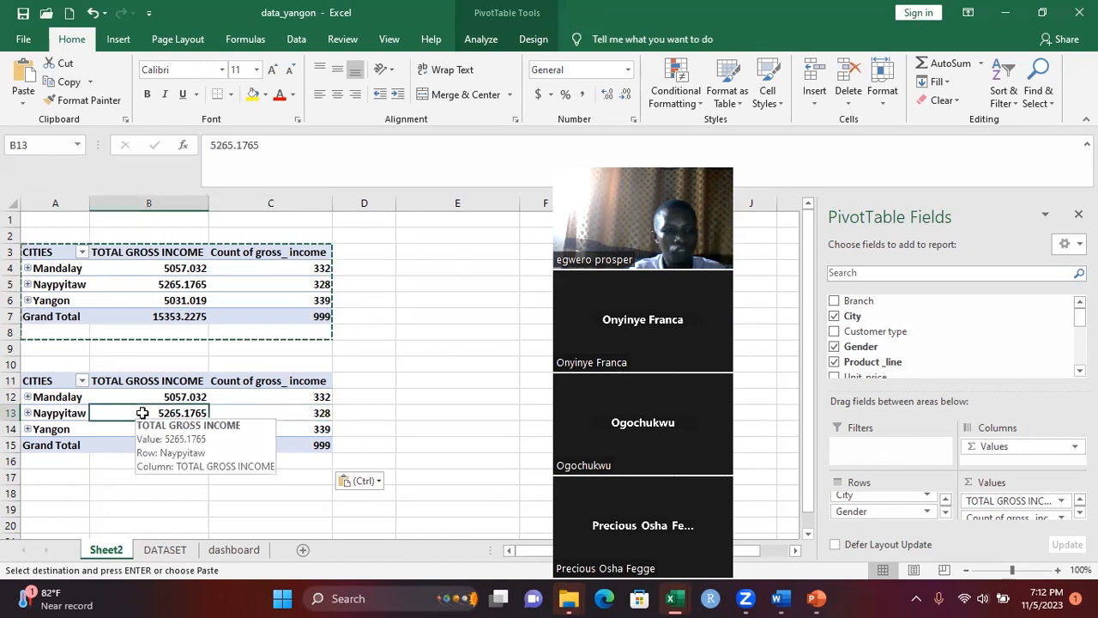
key(Escape)
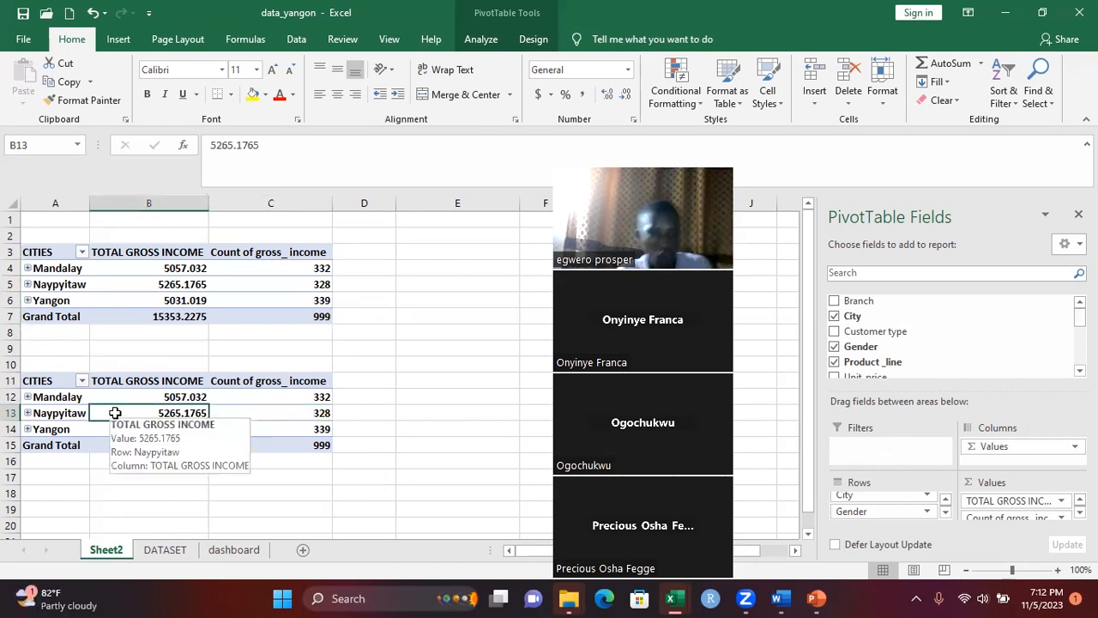
Replace the City, Gender and Product_line fields with Payment in the Rows of the PivotTable at A11
click(833, 316)
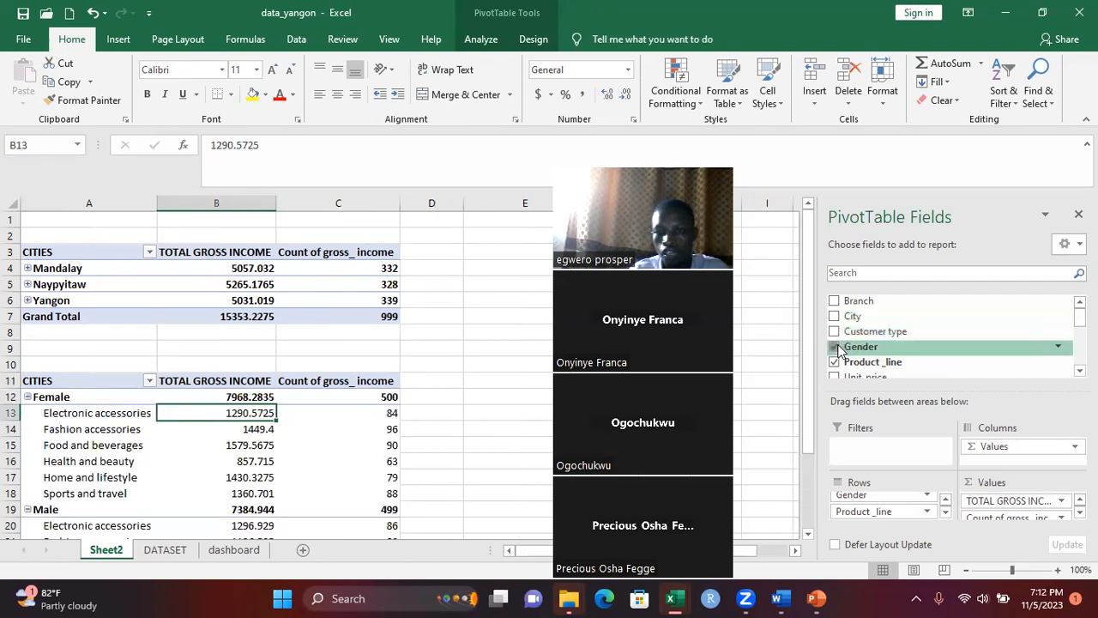
click(836, 347)
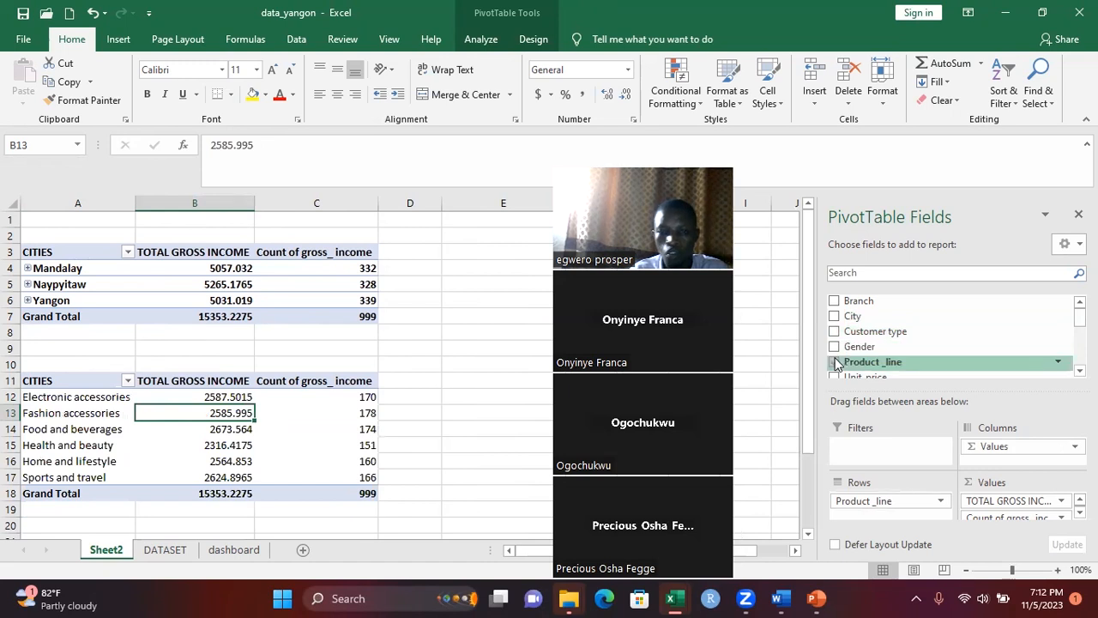
click(835, 362)
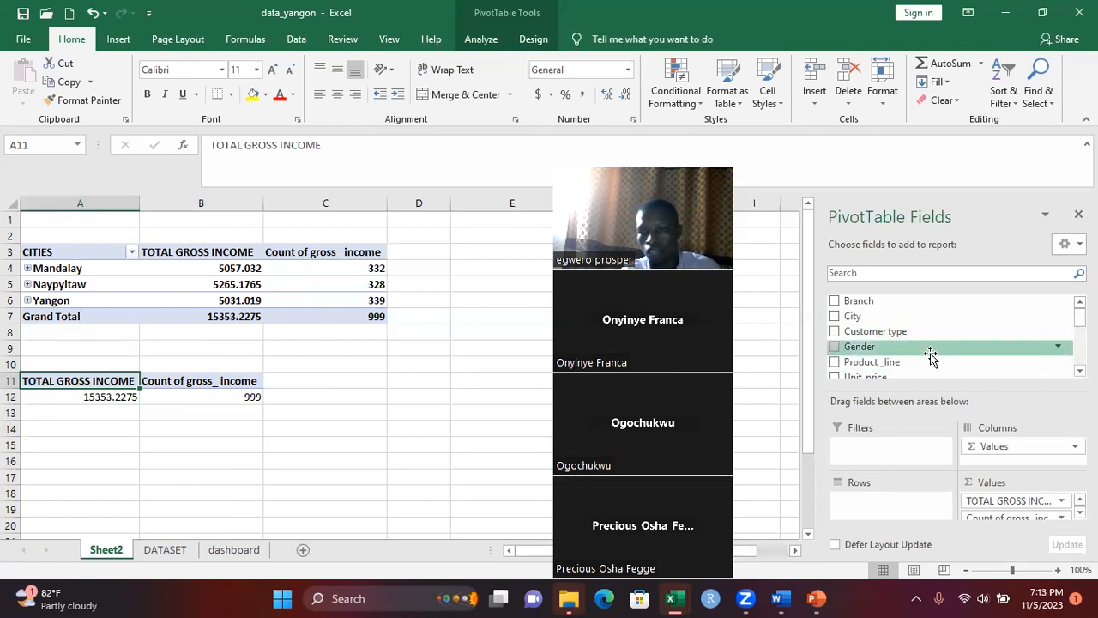
scroll(952, 336, down, 2)
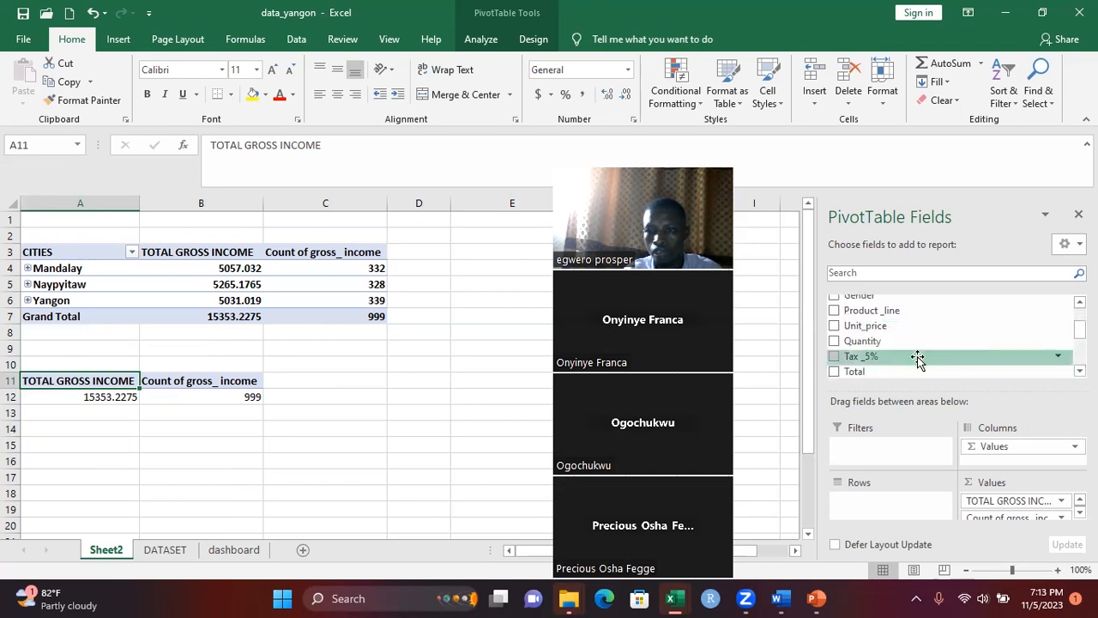
scroll(900, 336, down, 4)
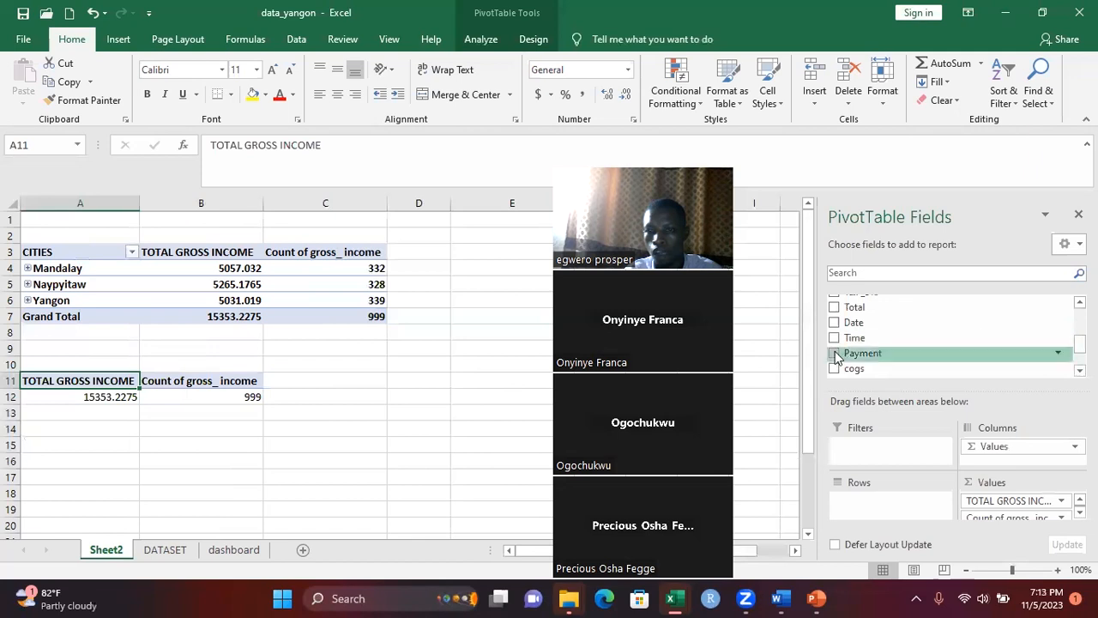
drag(843, 361, 862, 504)
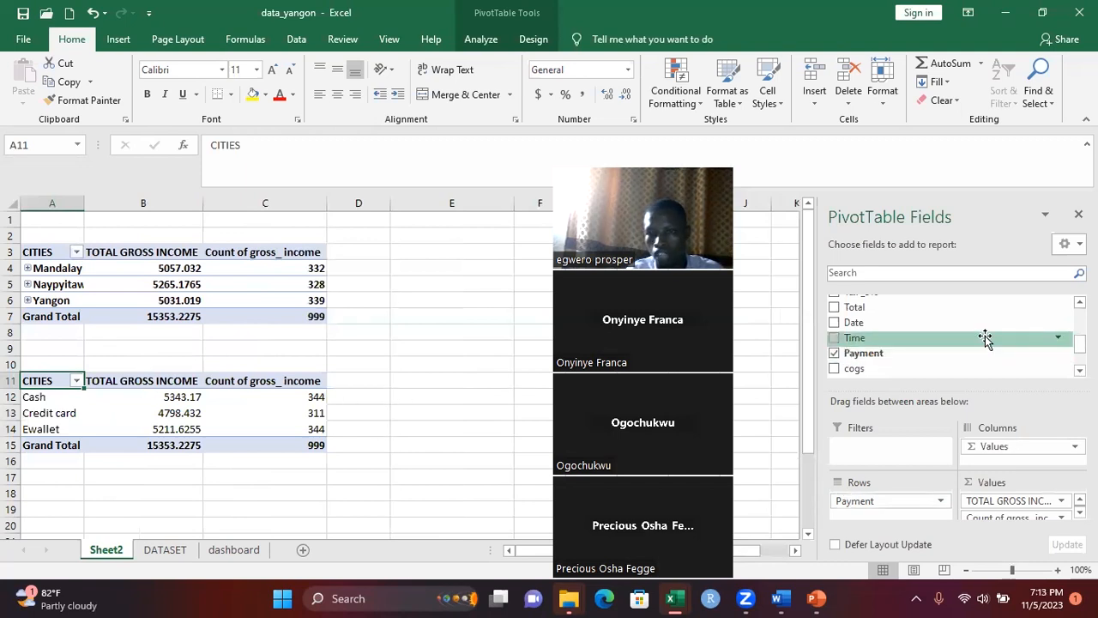
Replace both gross_income value fields with the Total field in the PivotTable at A11
scroll(944, 335, up, 4)
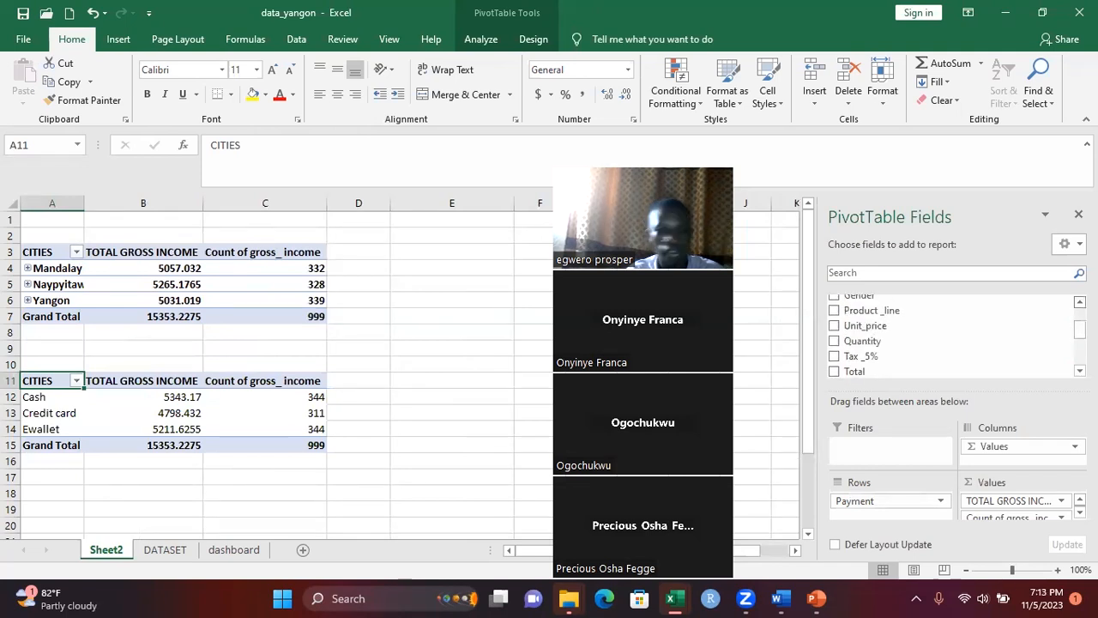
scroll(952, 336, up, 3)
scroll(952, 336, up, 1)
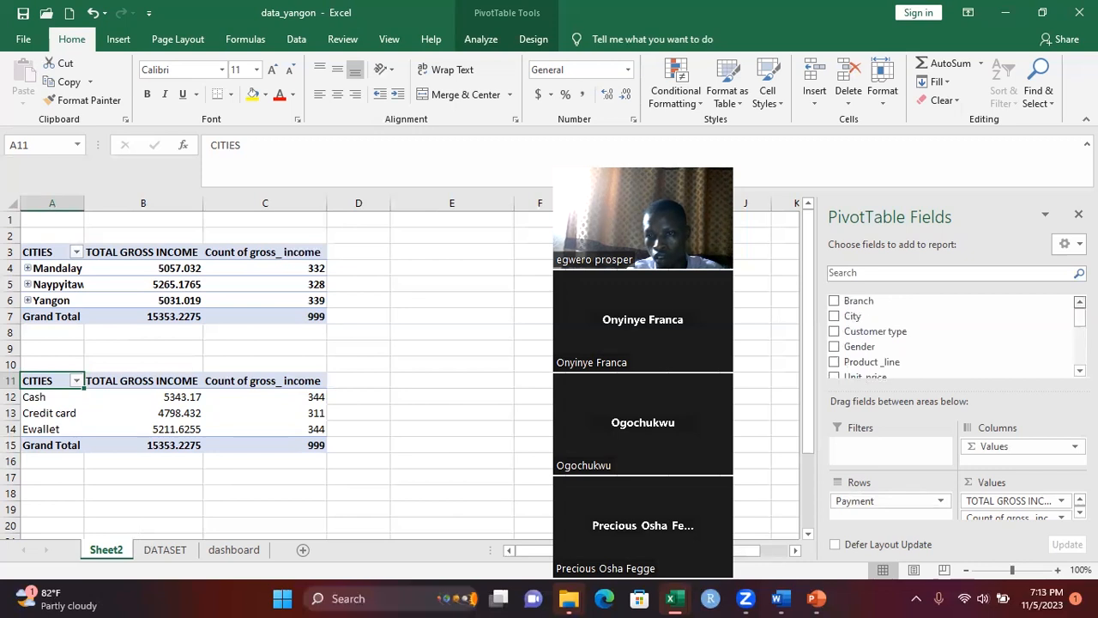
scroll(952, 336, down, 8)
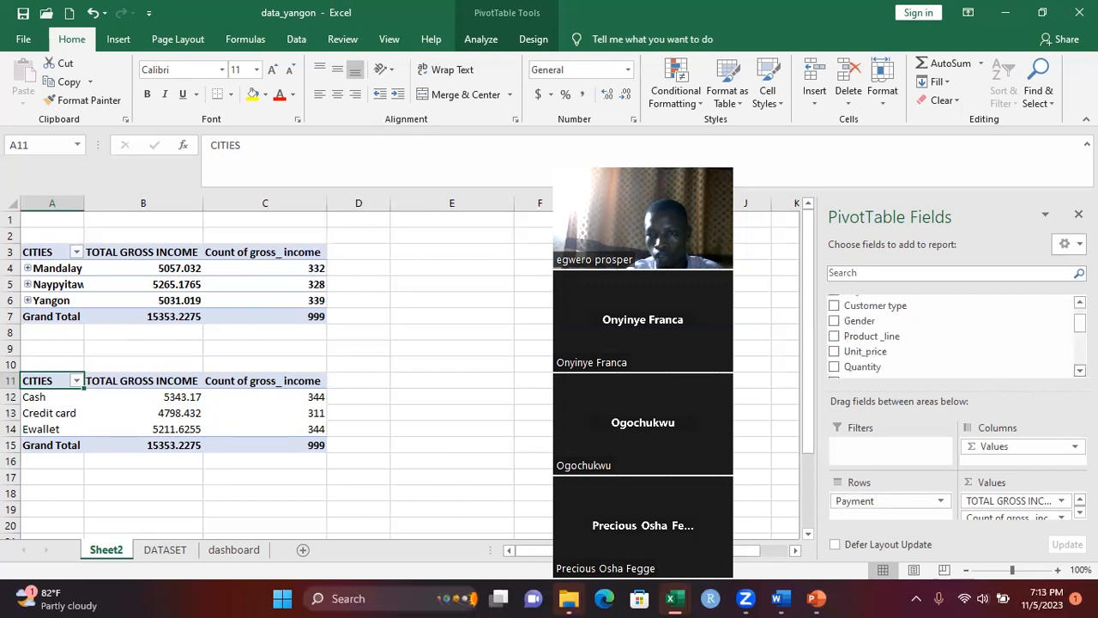
scroll(836, 351, down, 2)
click(837, 350)
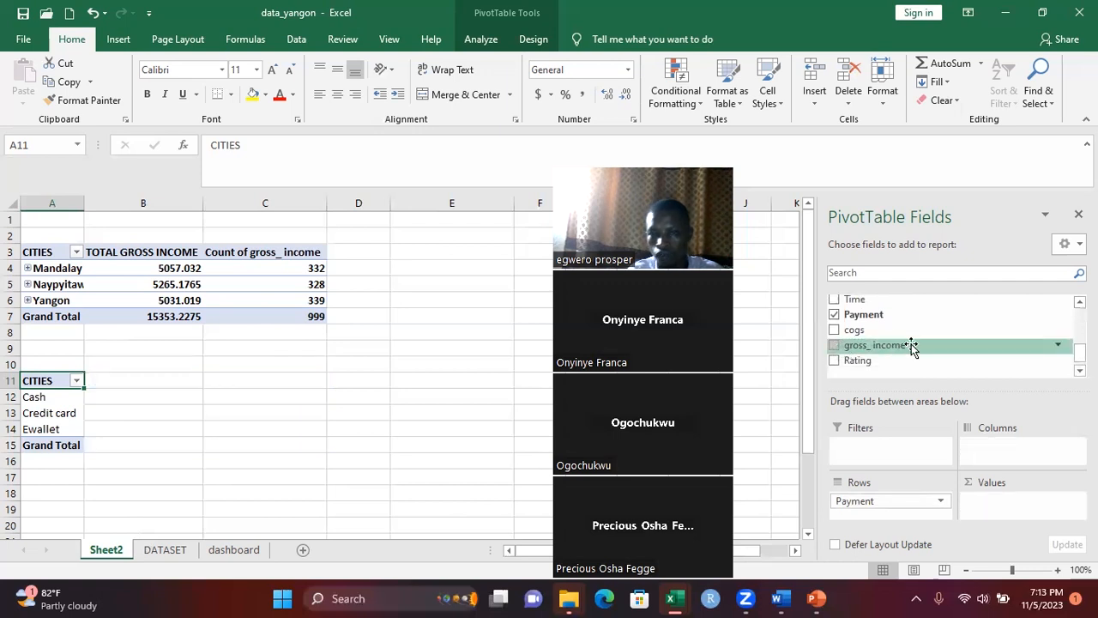
scroll(1072, 307, up, 3)
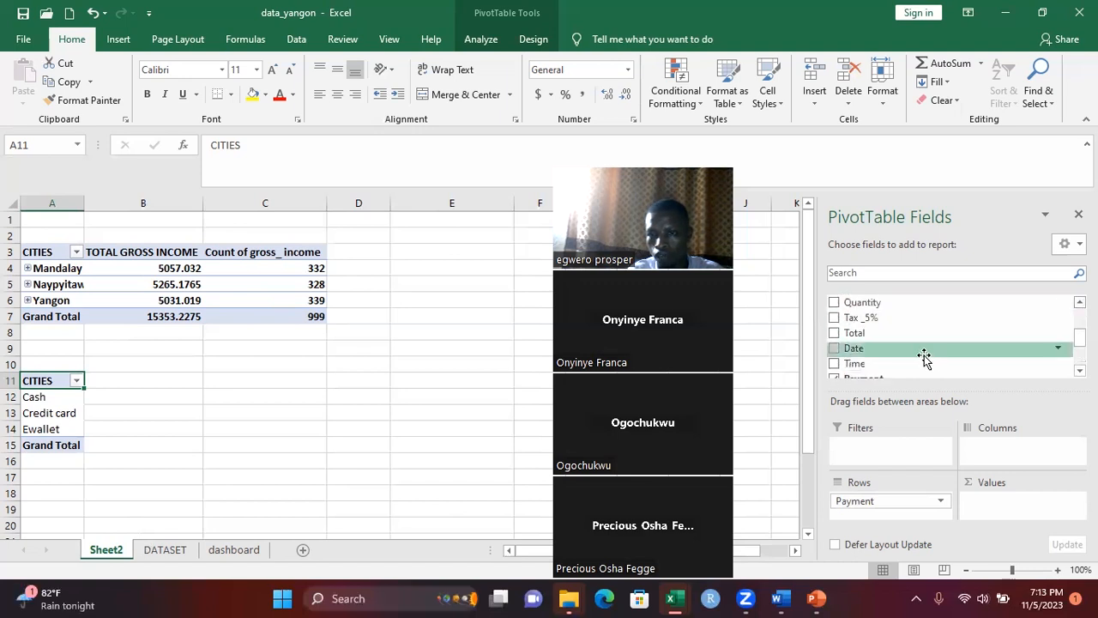
click(833, 333)
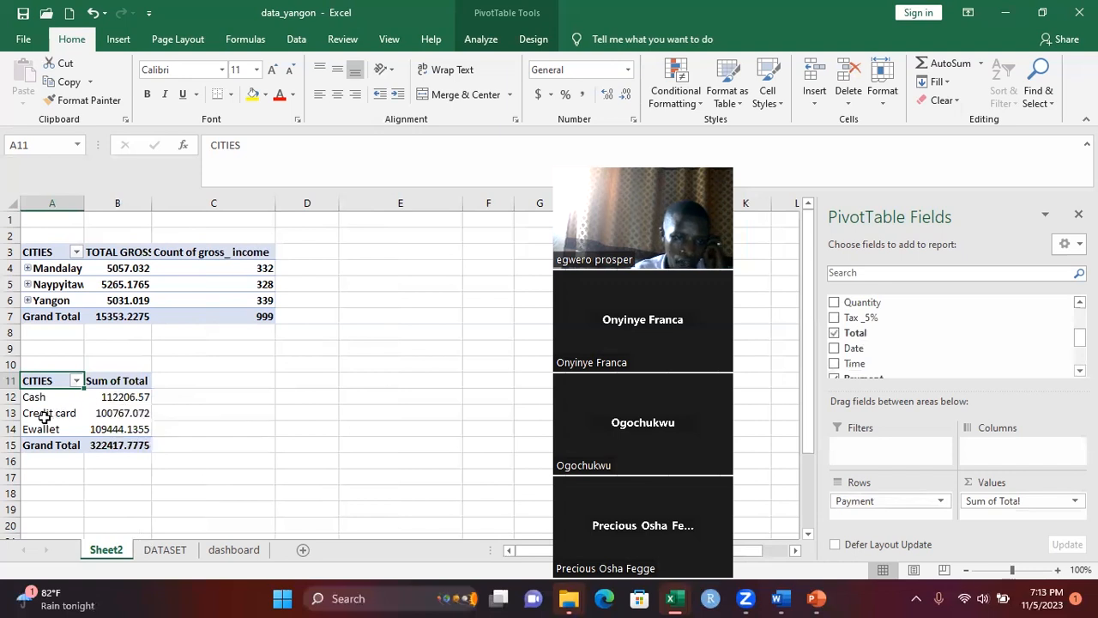
Try to rename the Sum of Total heading in cell B11 as Total
click(111, 380)
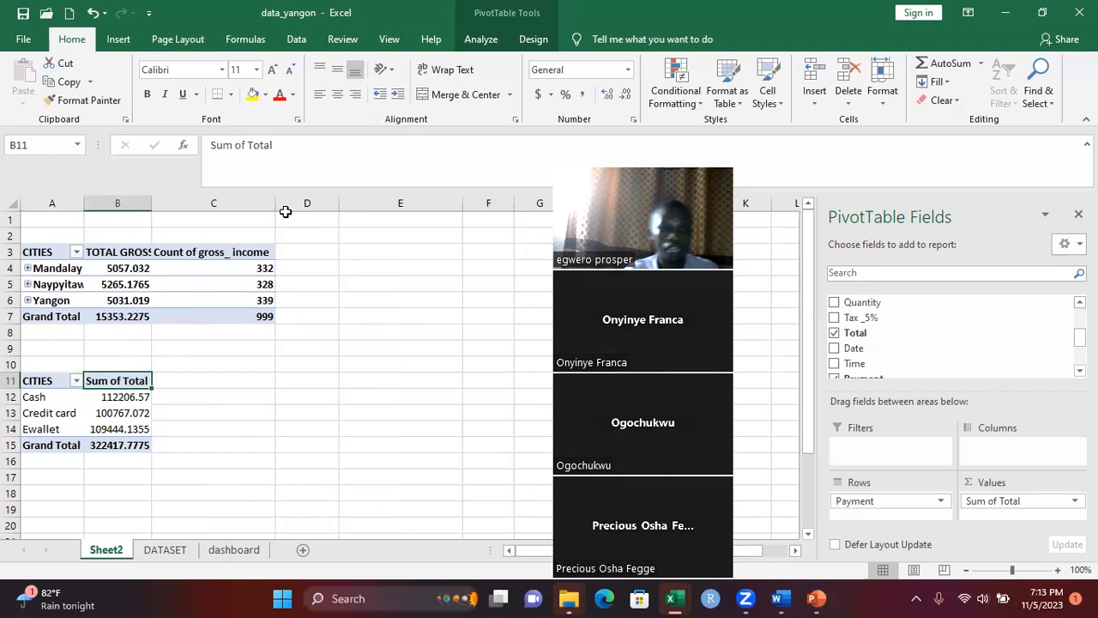
click(247, 146)
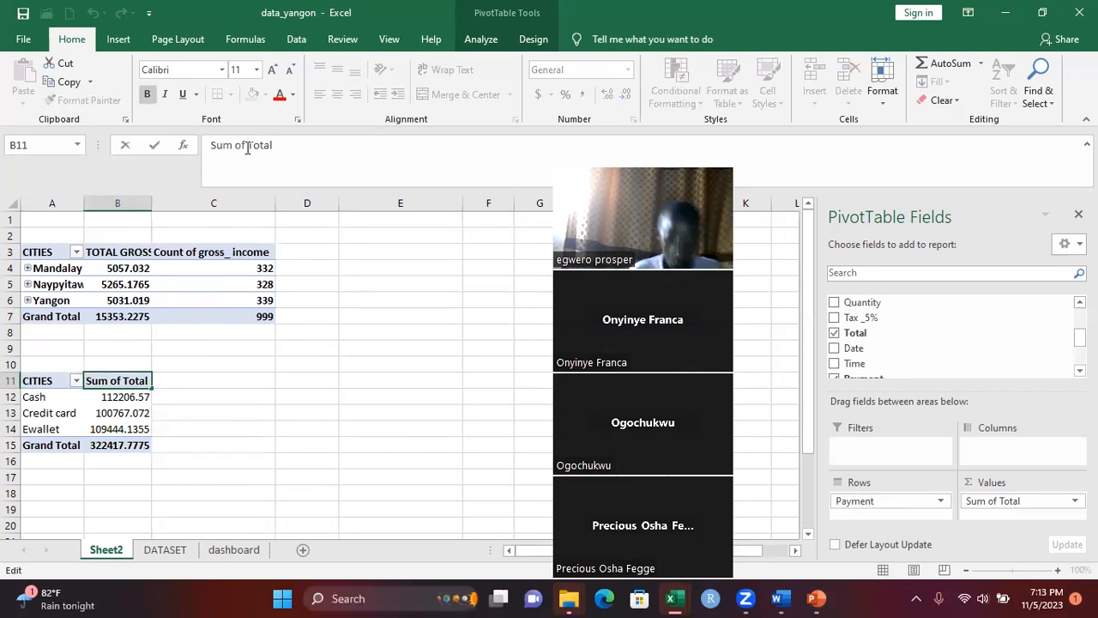
key(BackSpace)
key(BackSpace)
key(BackSpace)
key(BackSpace)
key(BackSpace)
key(BackSpace)
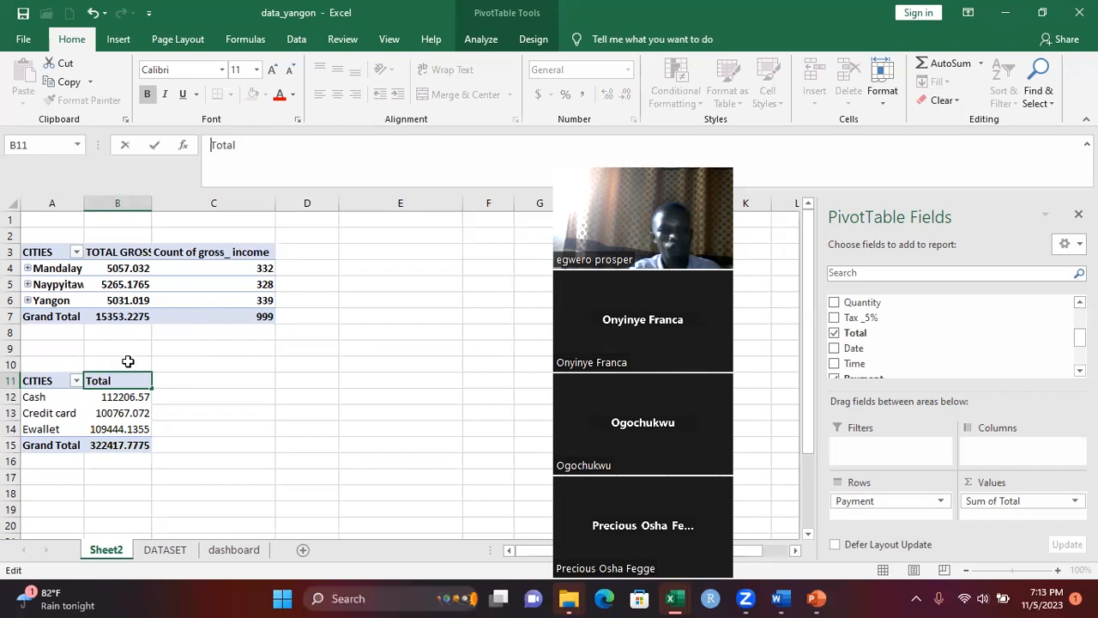
click(201, 419)
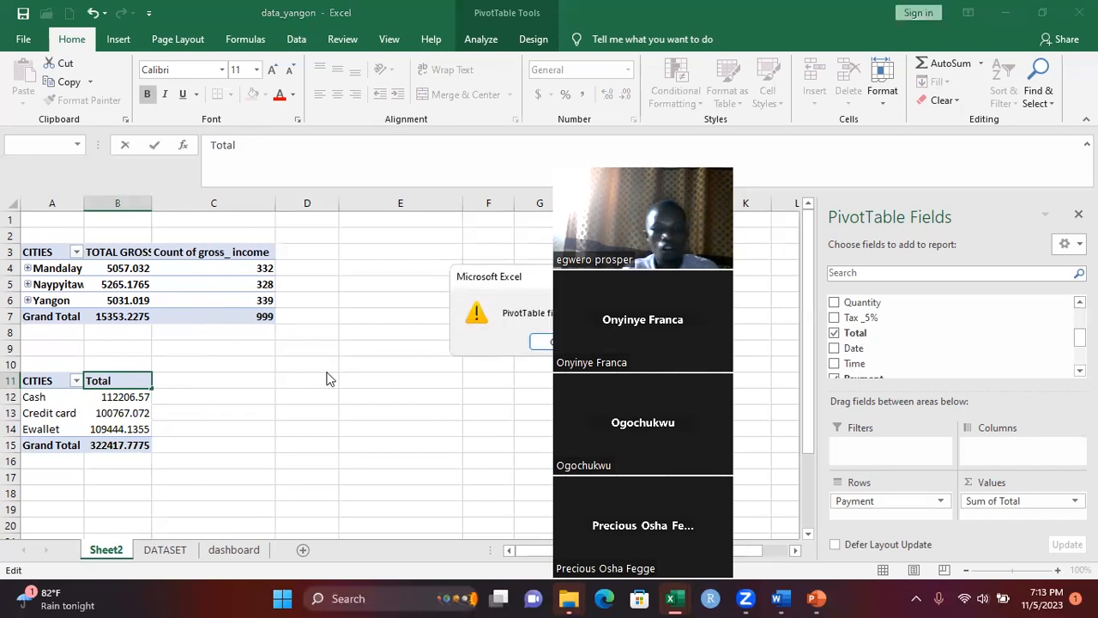
click(539, 340)
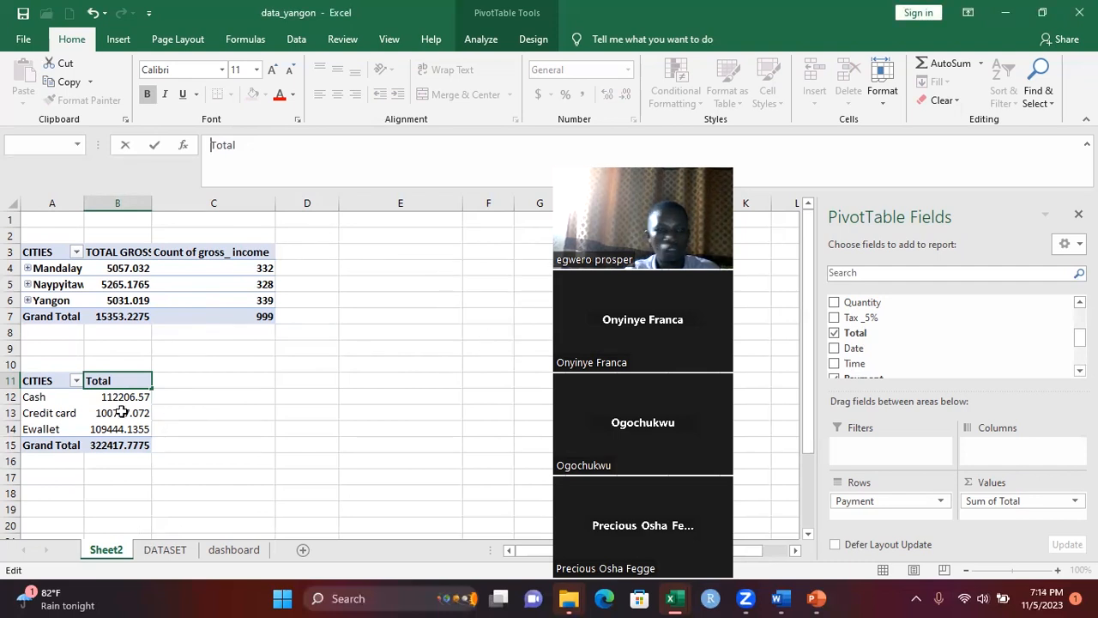
click(122, 418)
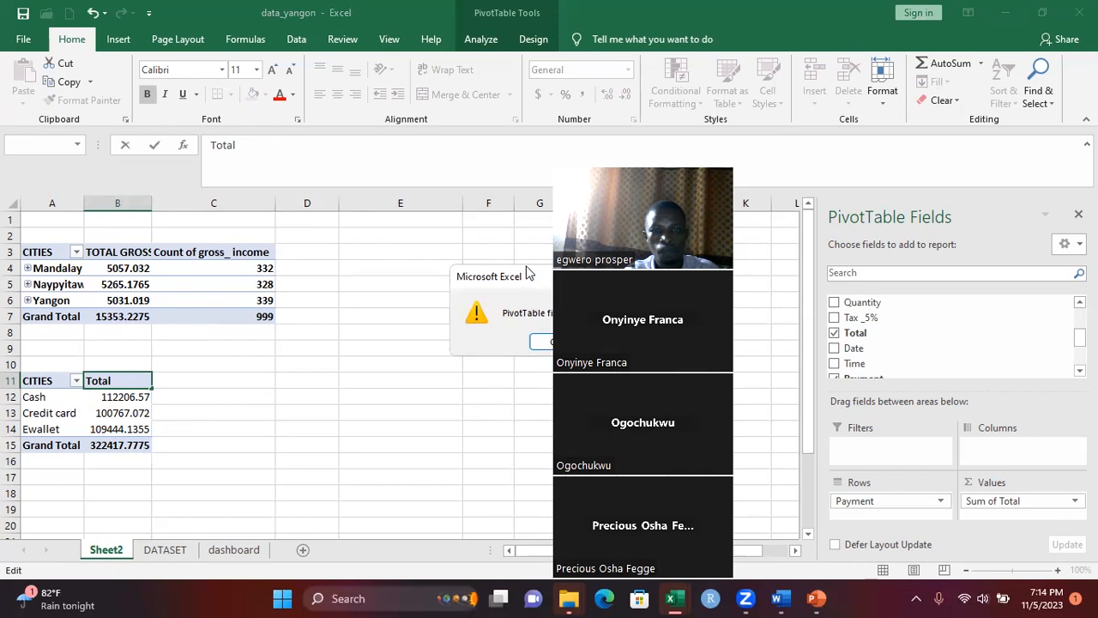
drag(528, 273, 390, 259)
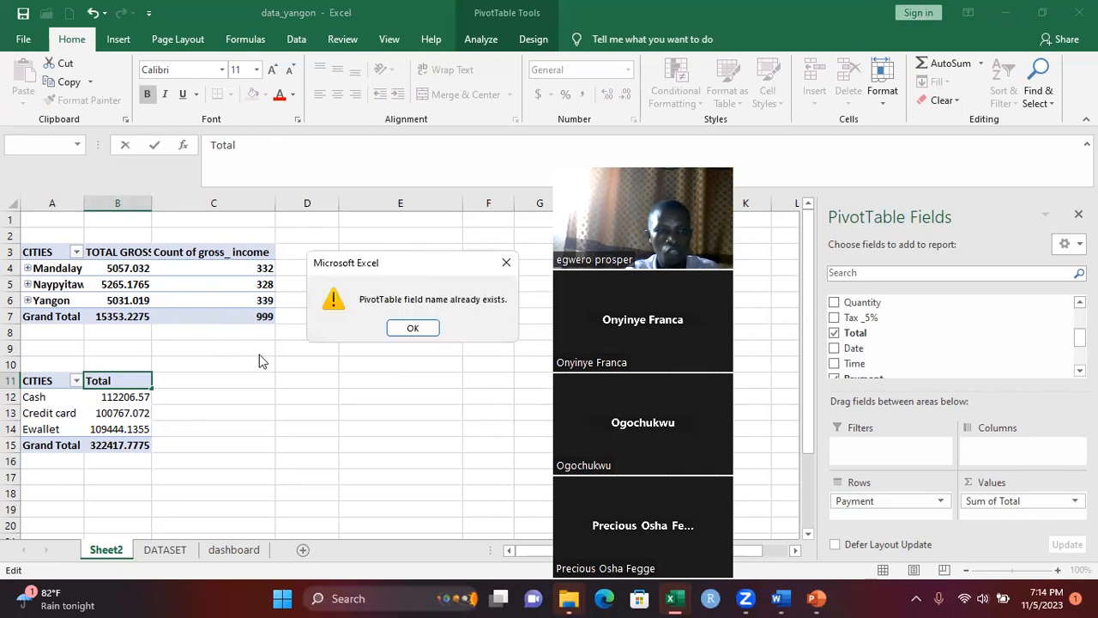
click(506, 263)
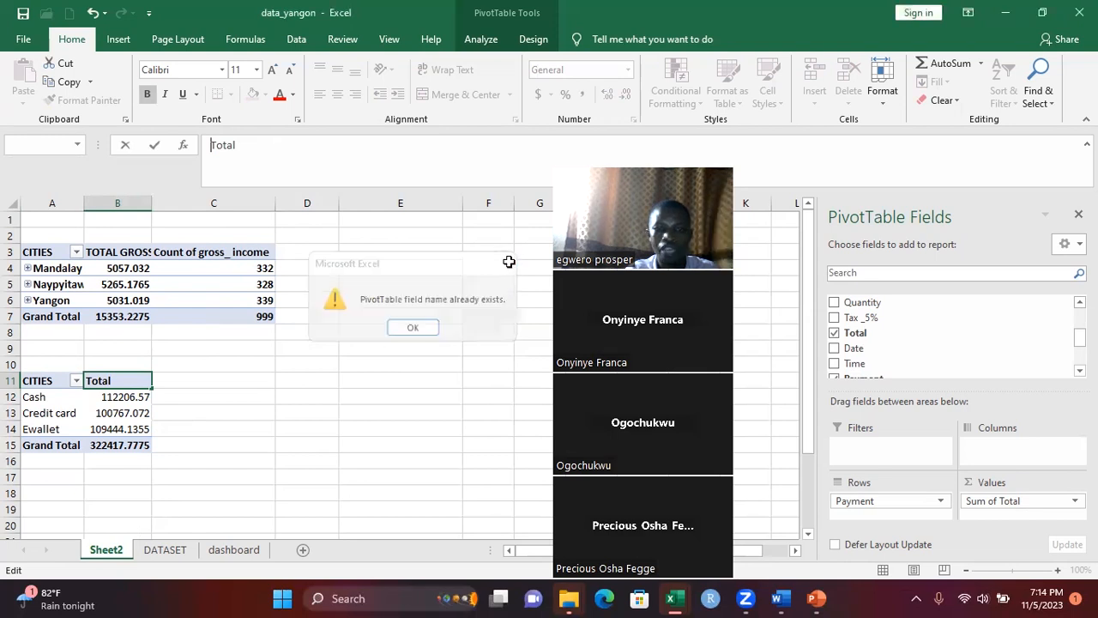
Set the value heading in cell B11 to TotalS
click(239, 144)
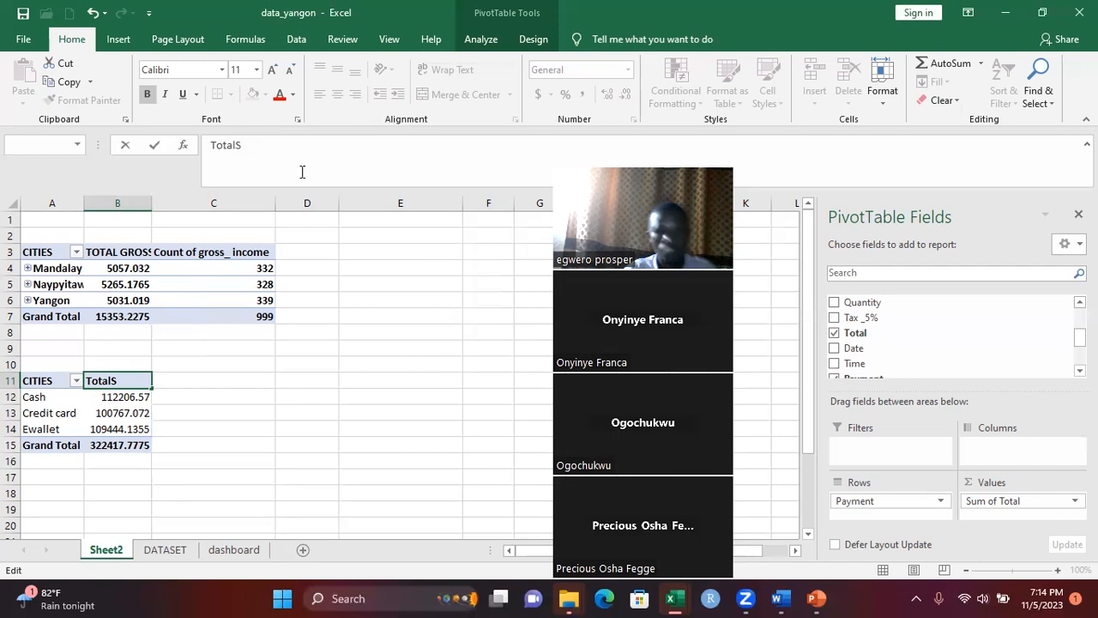
click(120, 413)
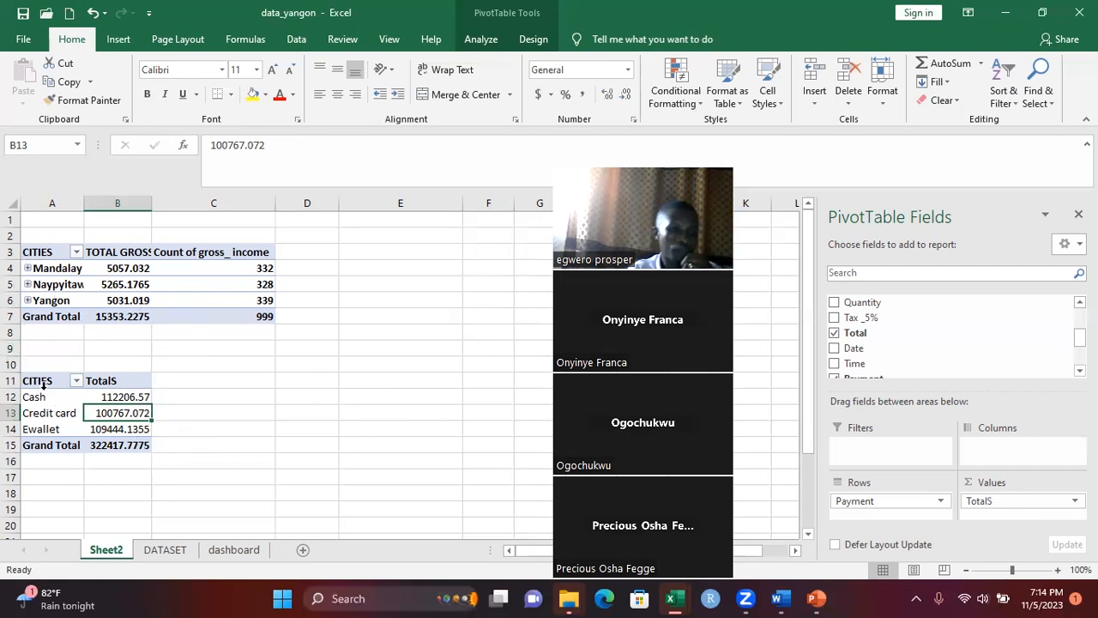
Duplicate the payment method PivotTable from A11:B15 to cell C11 on Sheet2
click(38, 316)
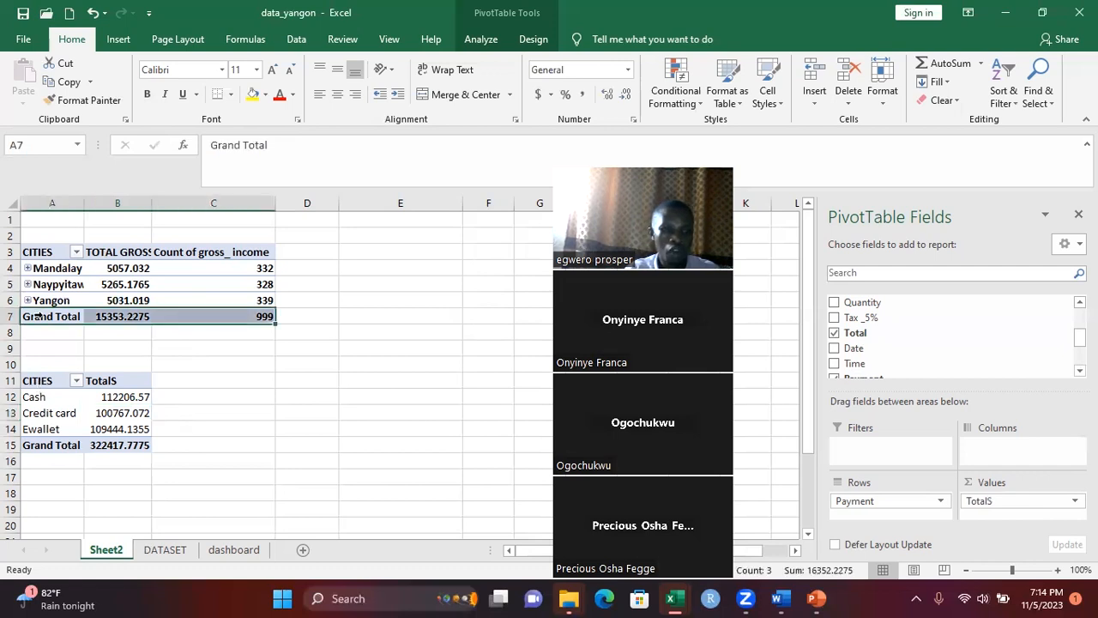
click(156, 394)
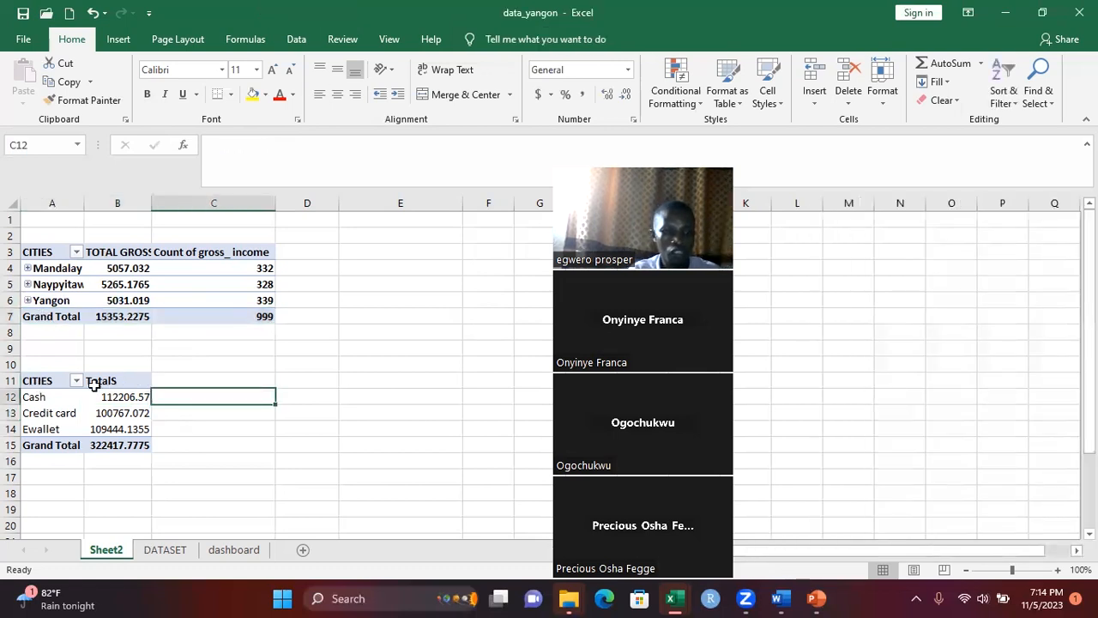
drag(49, 381, 141, 445)
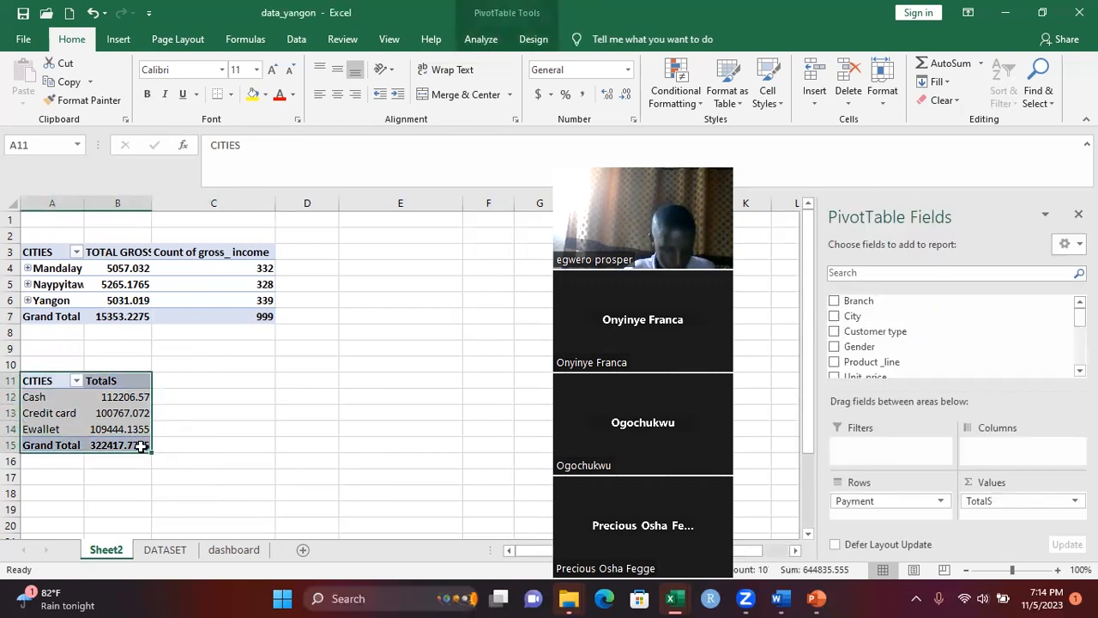
key(ctrl+c)
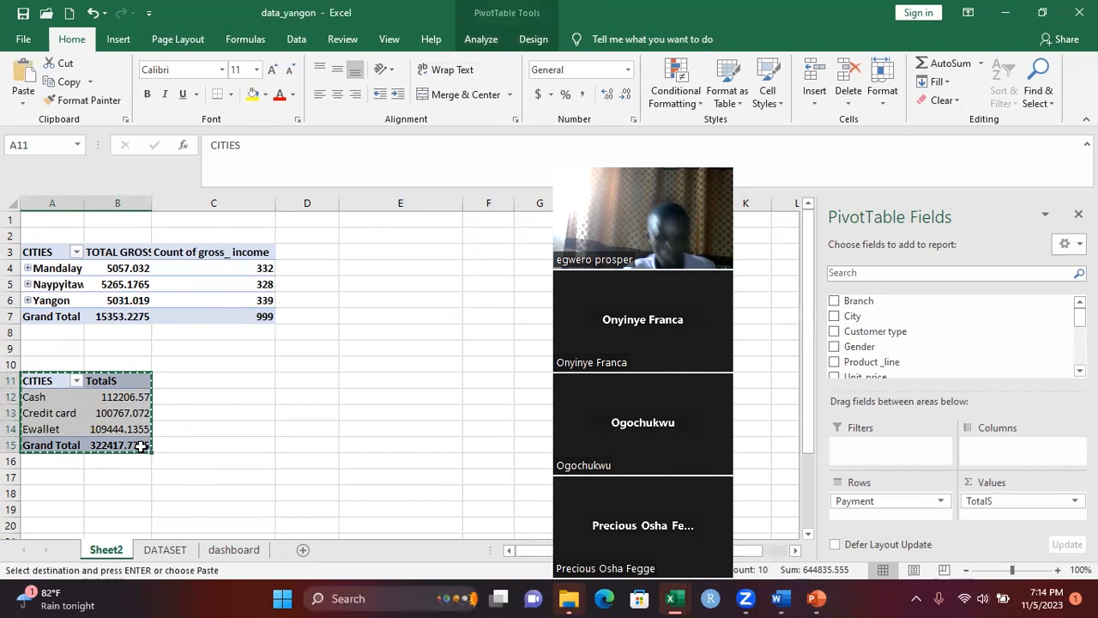
click(248, 378)
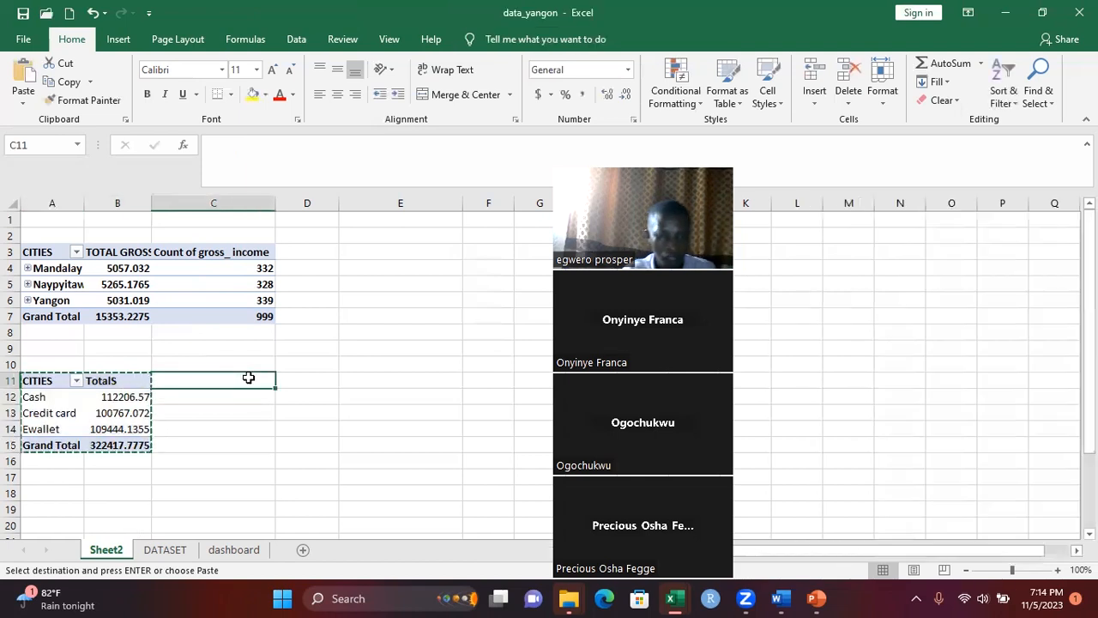
key(ctrl+v)
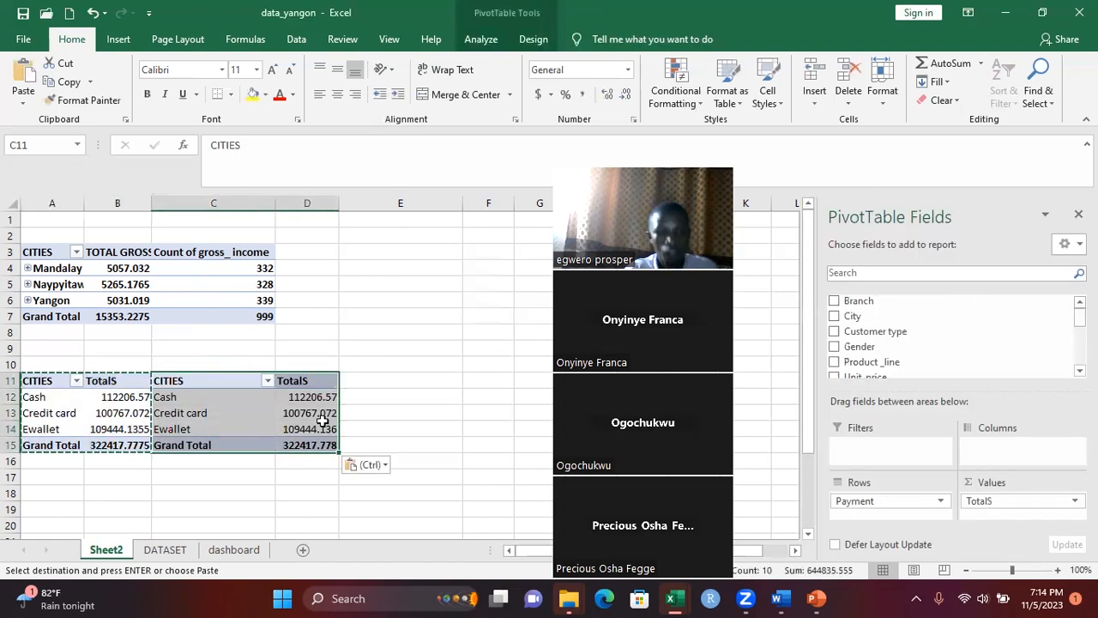
click(164, 550)
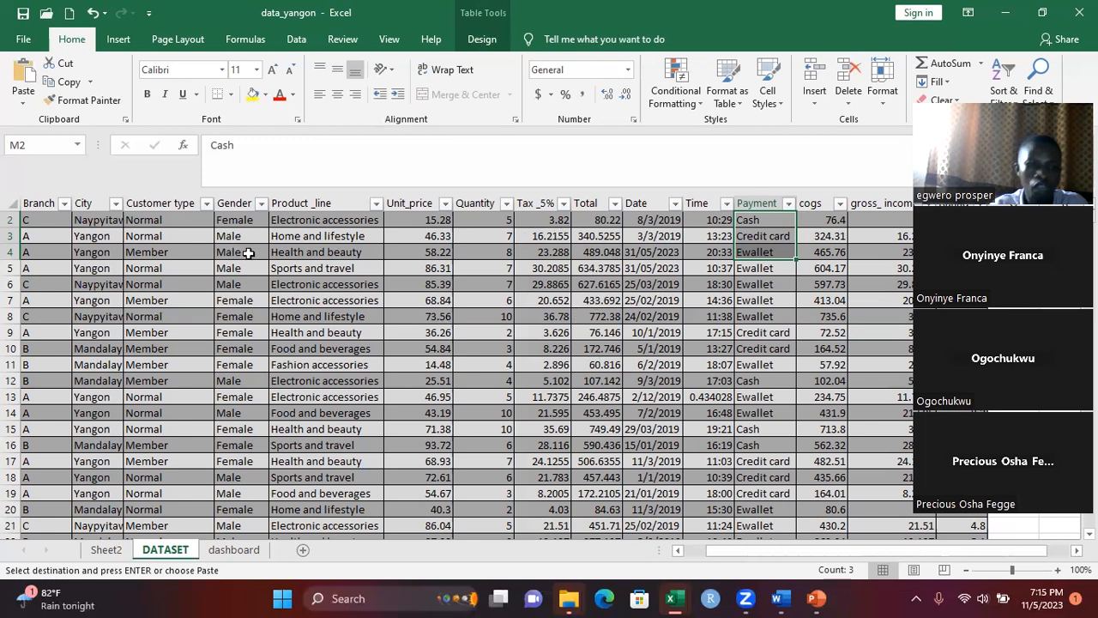
click(107, 549)
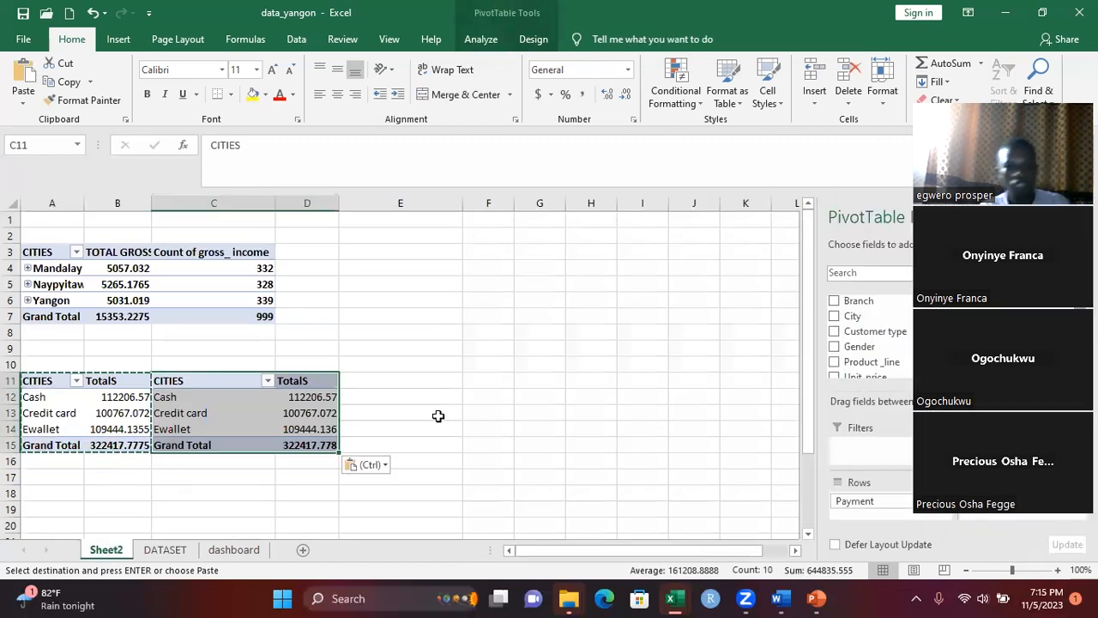
key(Escape)
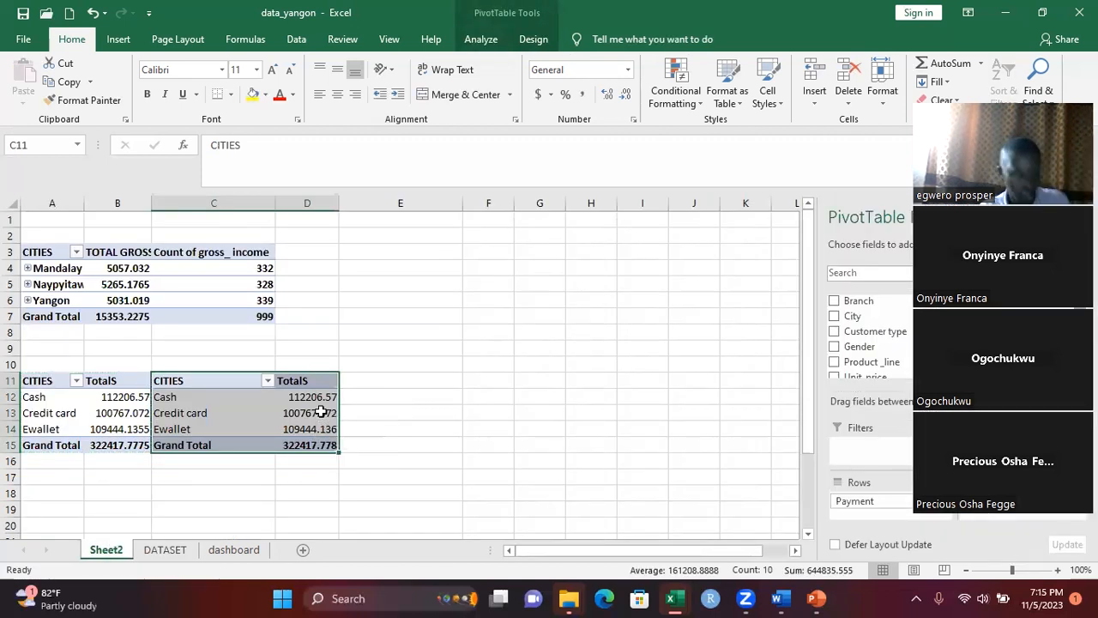
Replace the Payment field with Gender in the Rows of the PivotTable copy at C11
click(254, 403)
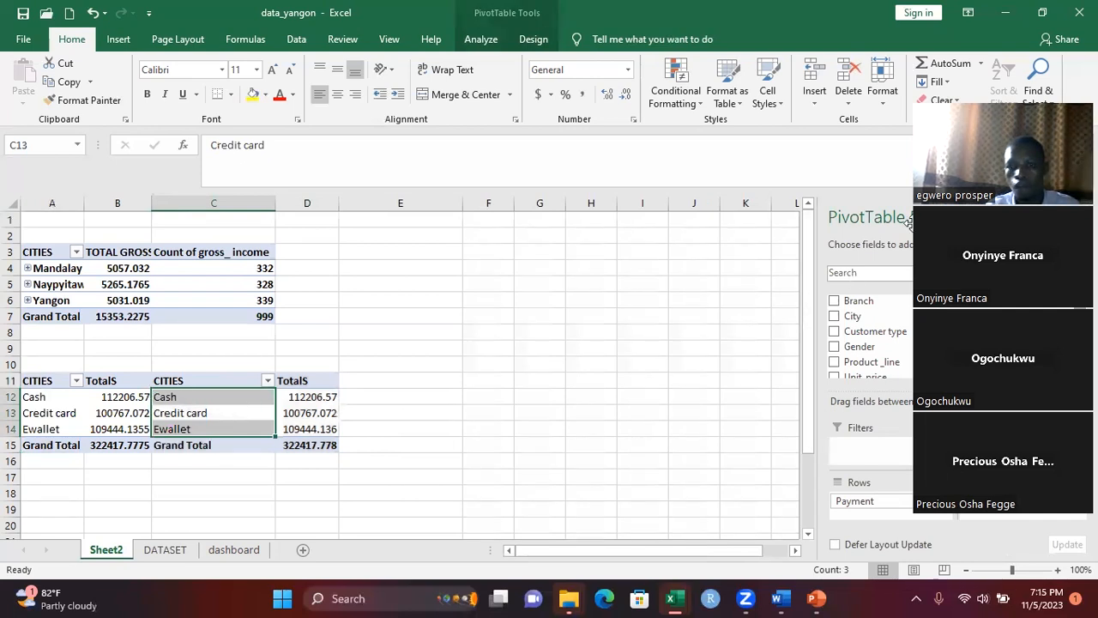
drag(952, 228, 862, 330)
drag(913, 223, 694, 532)
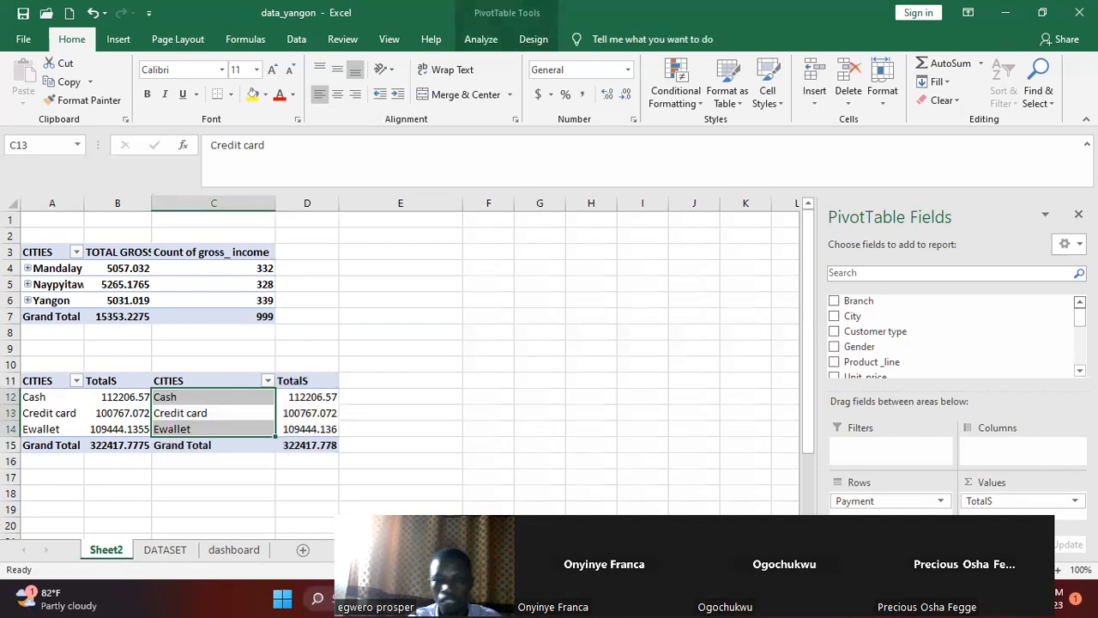
scroll(943, 352, down, 5)
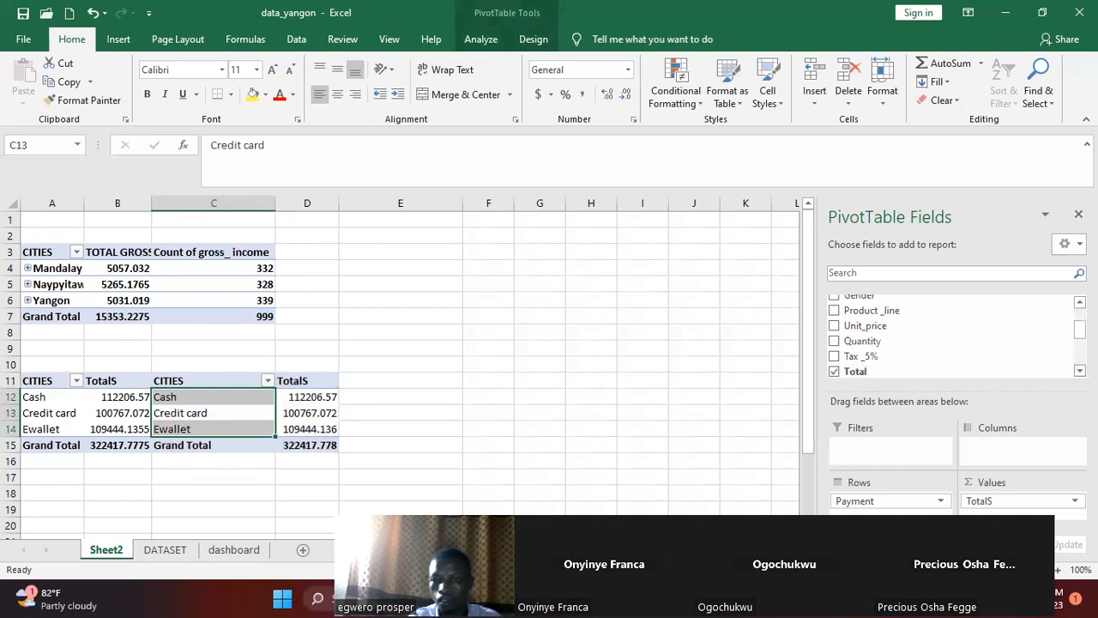
scroll(913, 342, down, 3)
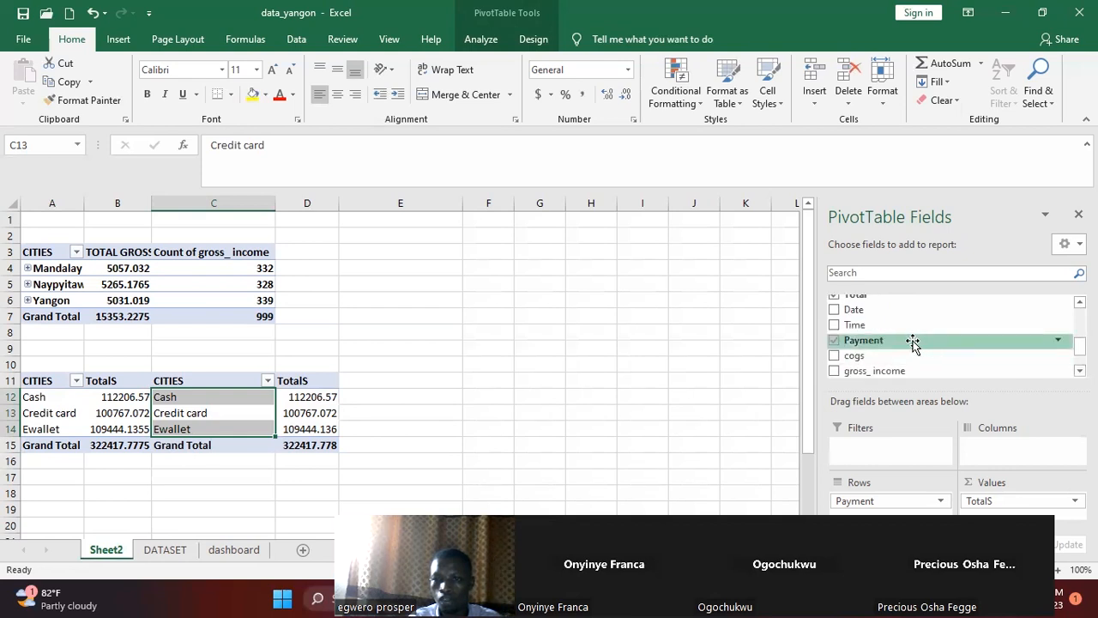
click(834, 340)
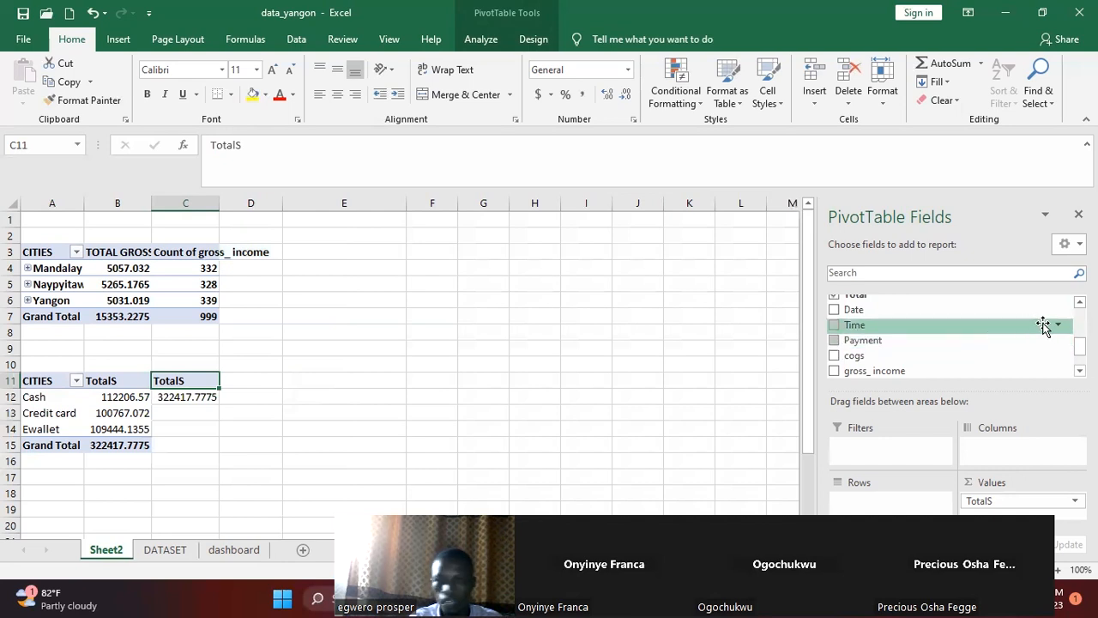
scroll(944, 334, up, 5)
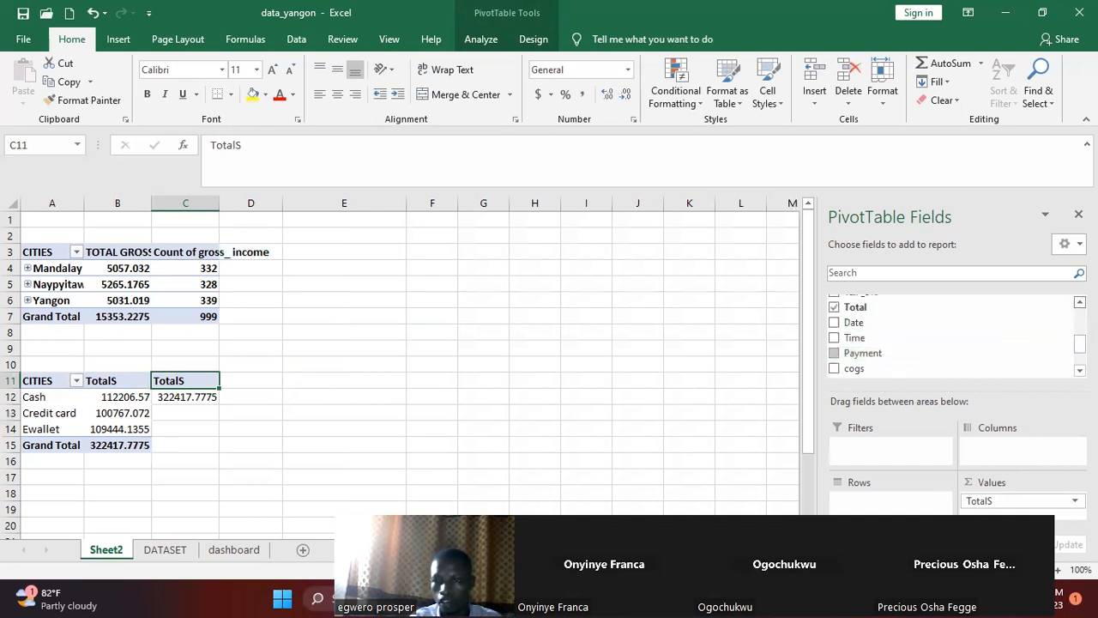
scroll(849, 326, up, 1)
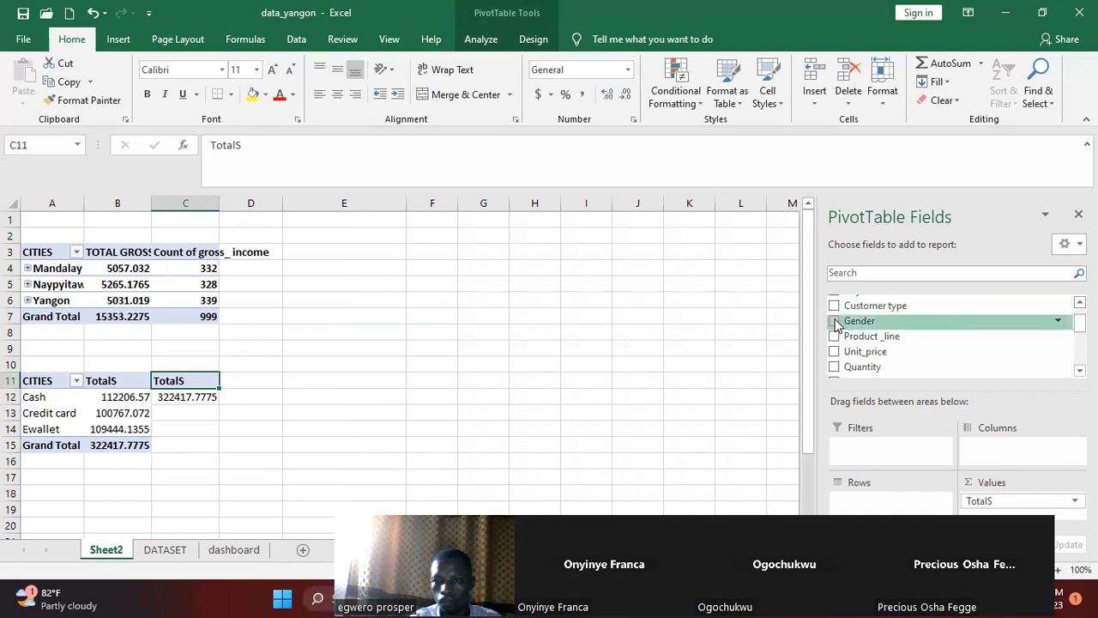
click(835, 322)
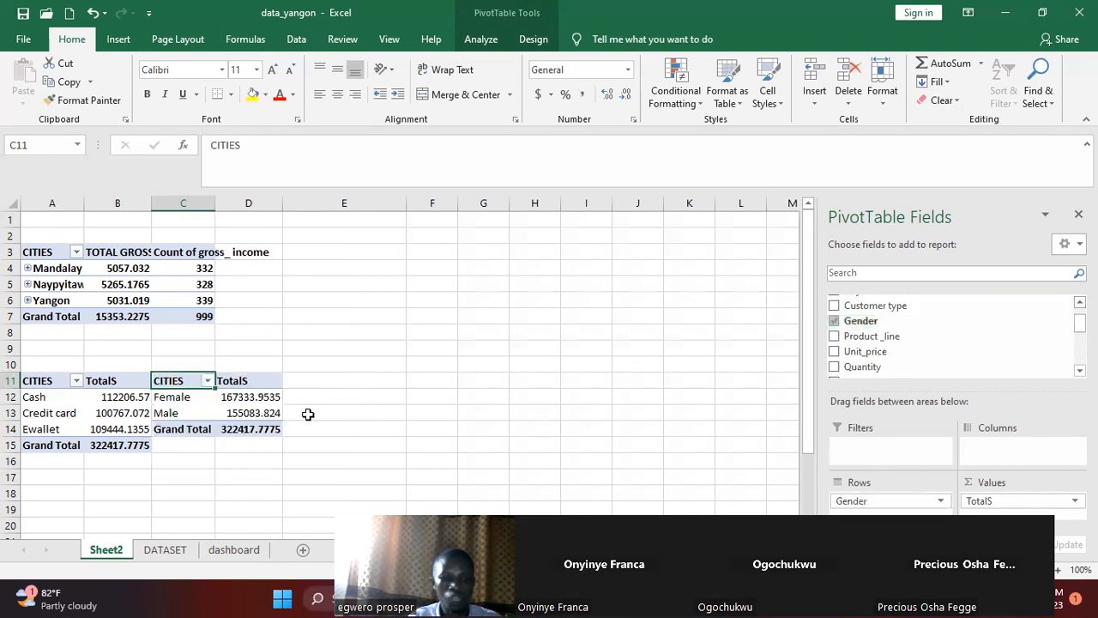
Move the gender PivotTable from C11 to E3 and select its Male total in F5
drag(187, 383, 458, 325)
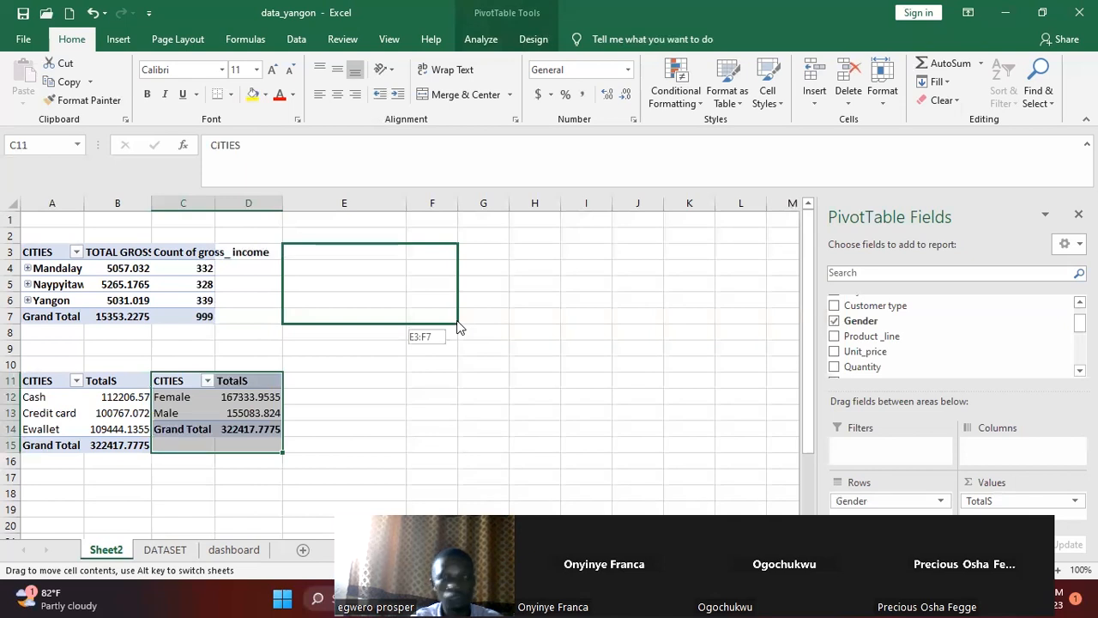
drag(457, 324, 457, 322)
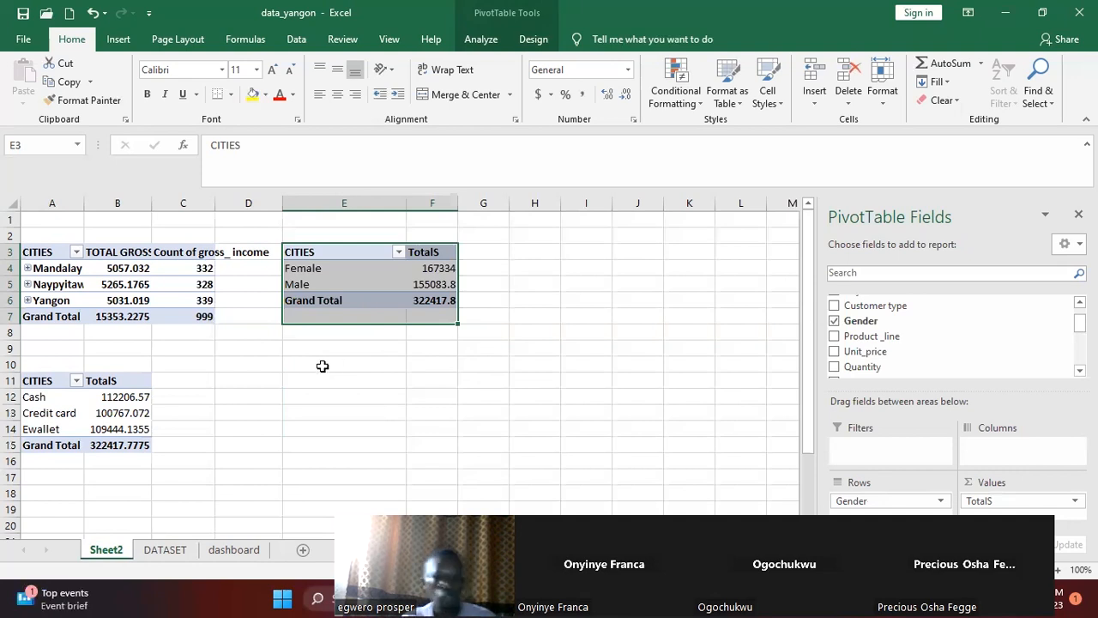
click(323, 366)
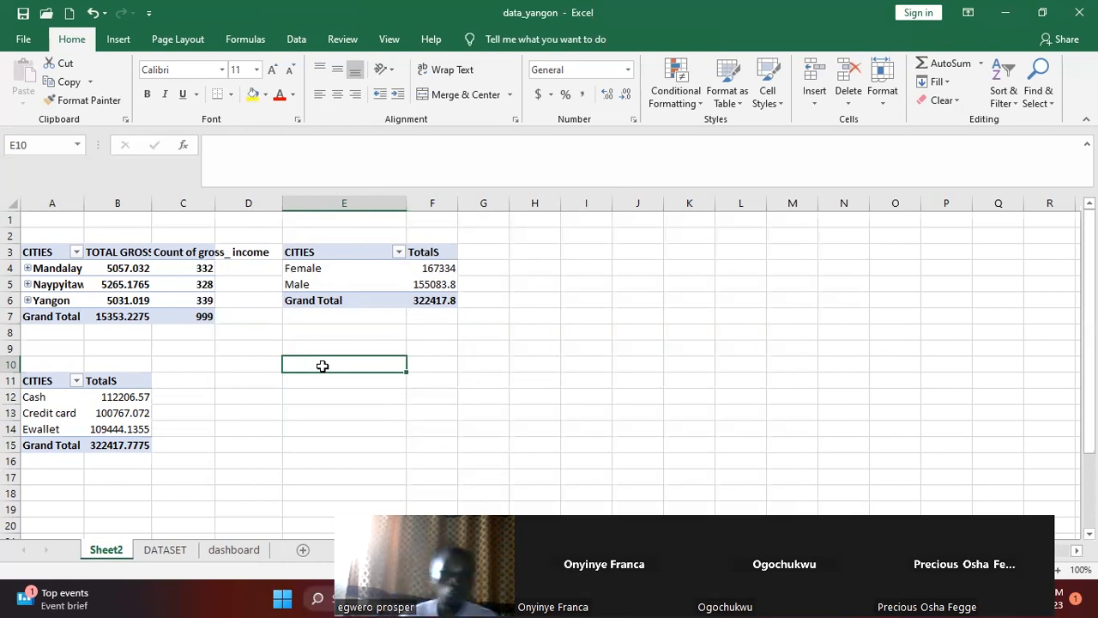
click(520, 131)
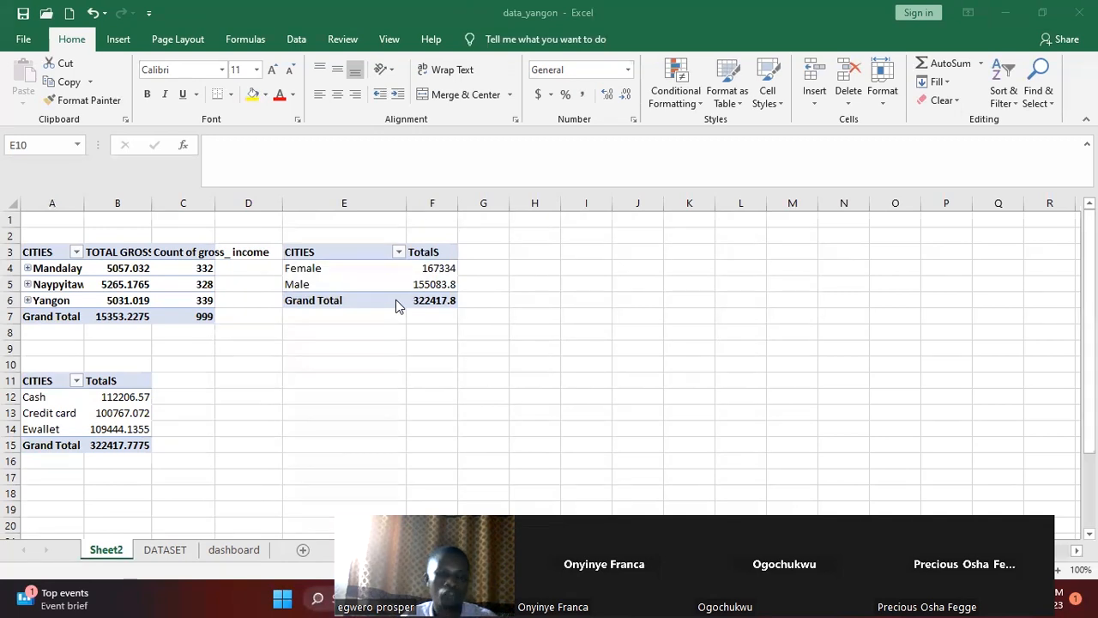
click(342, 273)
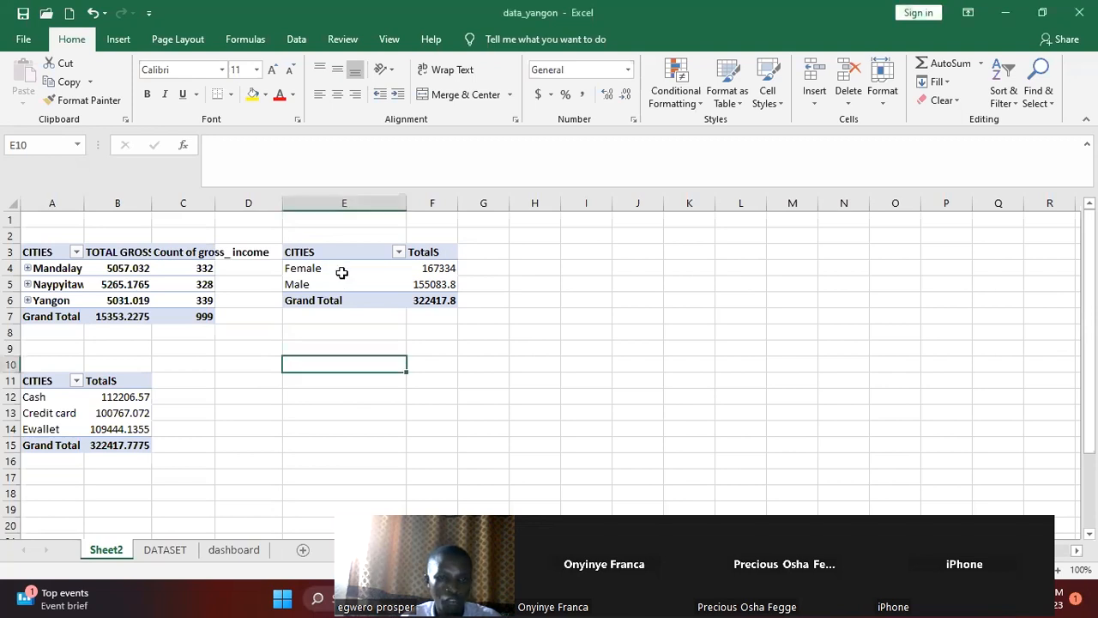
click(424, 284)
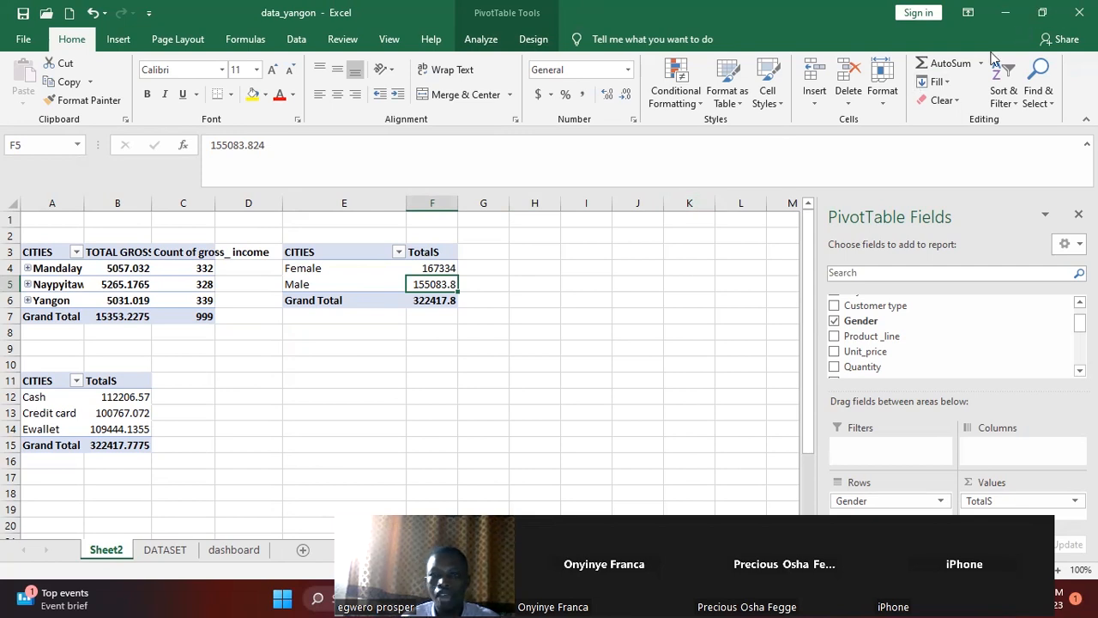
click(1042, 13)
click(838, 110)
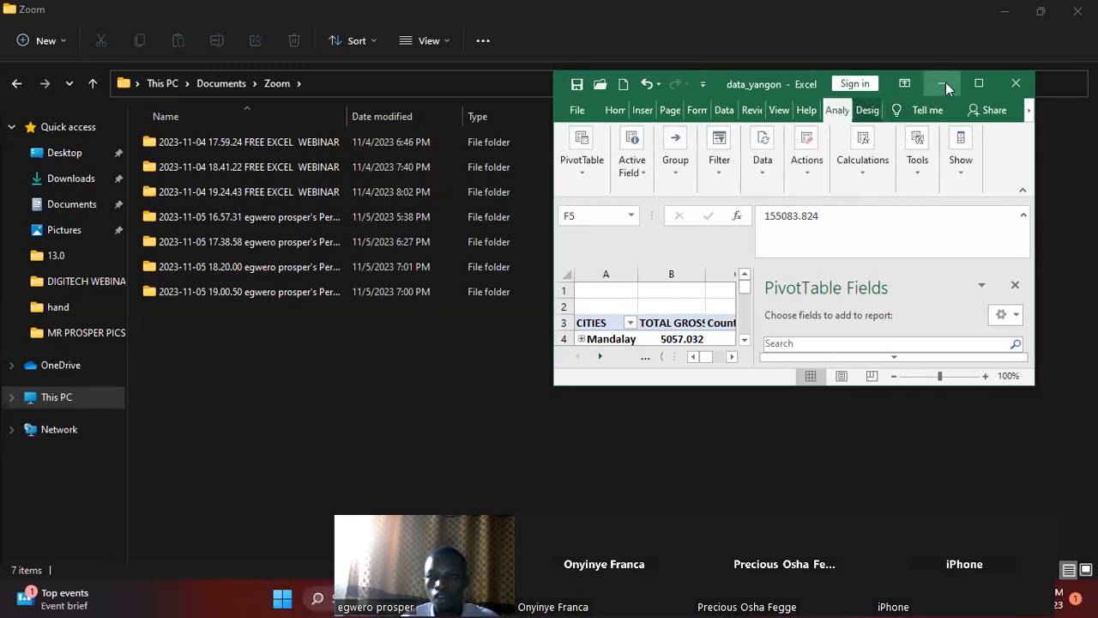
mouse_move(979, 85)
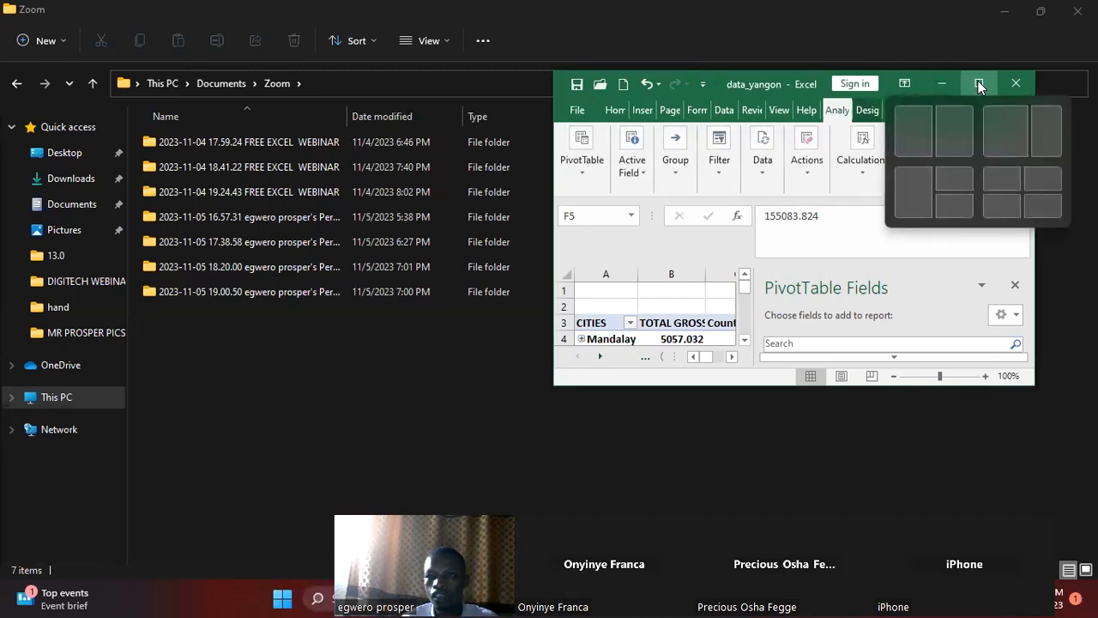
click(978, 85)
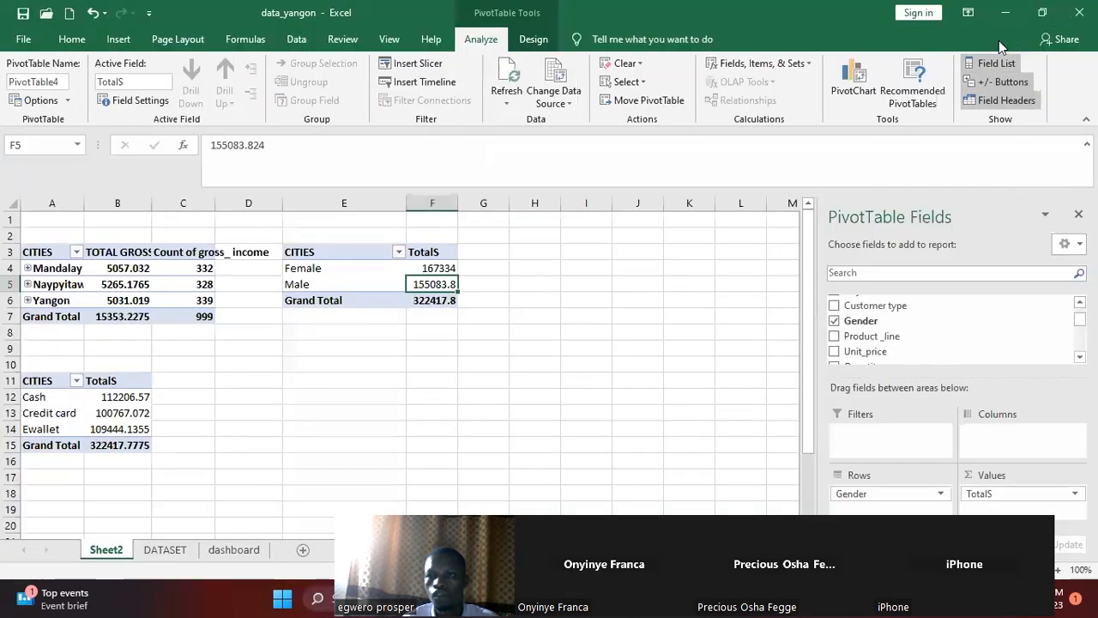
click(1042, 12)
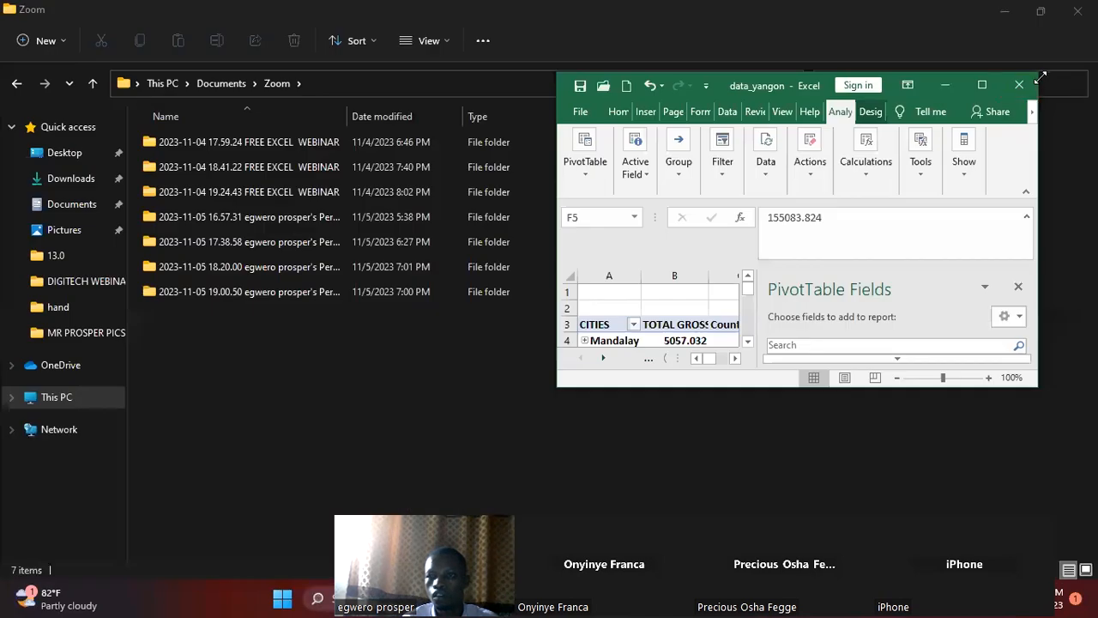
drag(1038, 75, 965, 123)
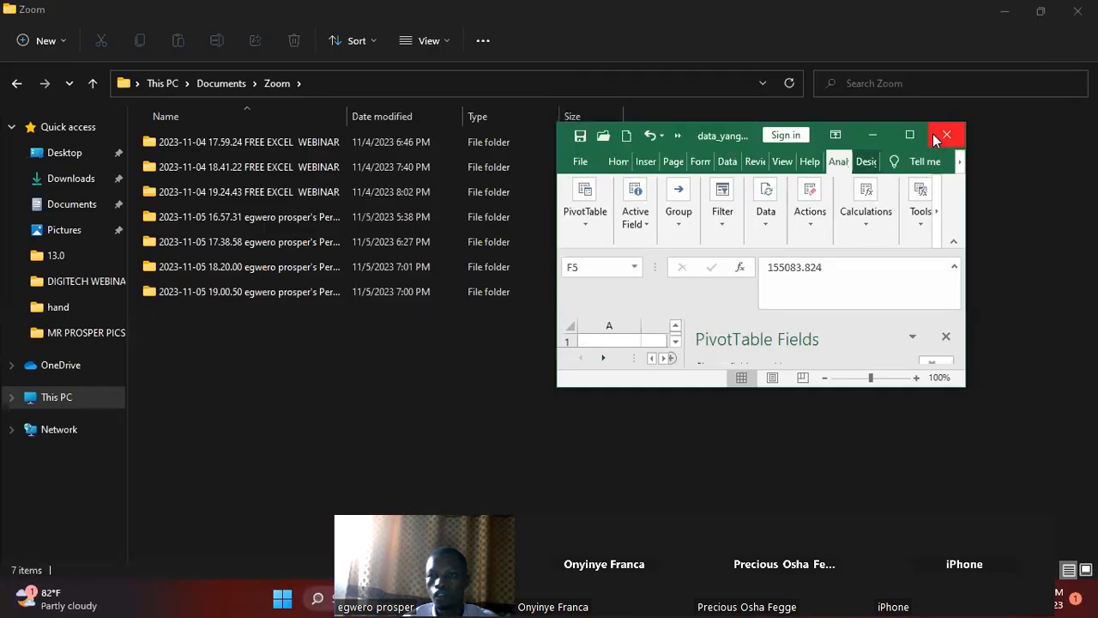
click(911, 135)
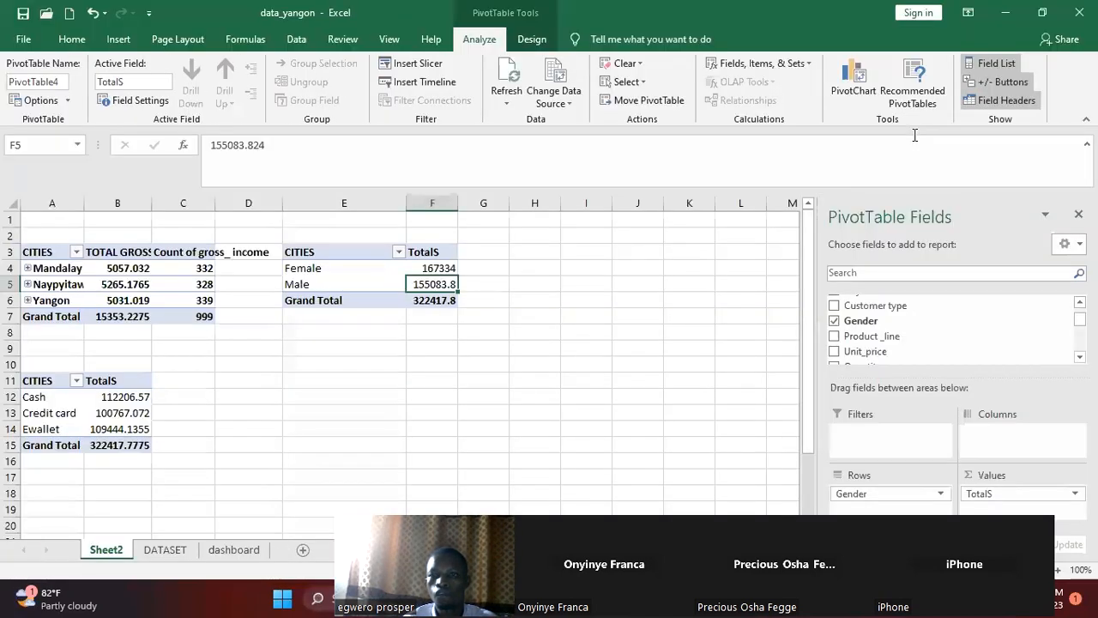
click(1003, 14)
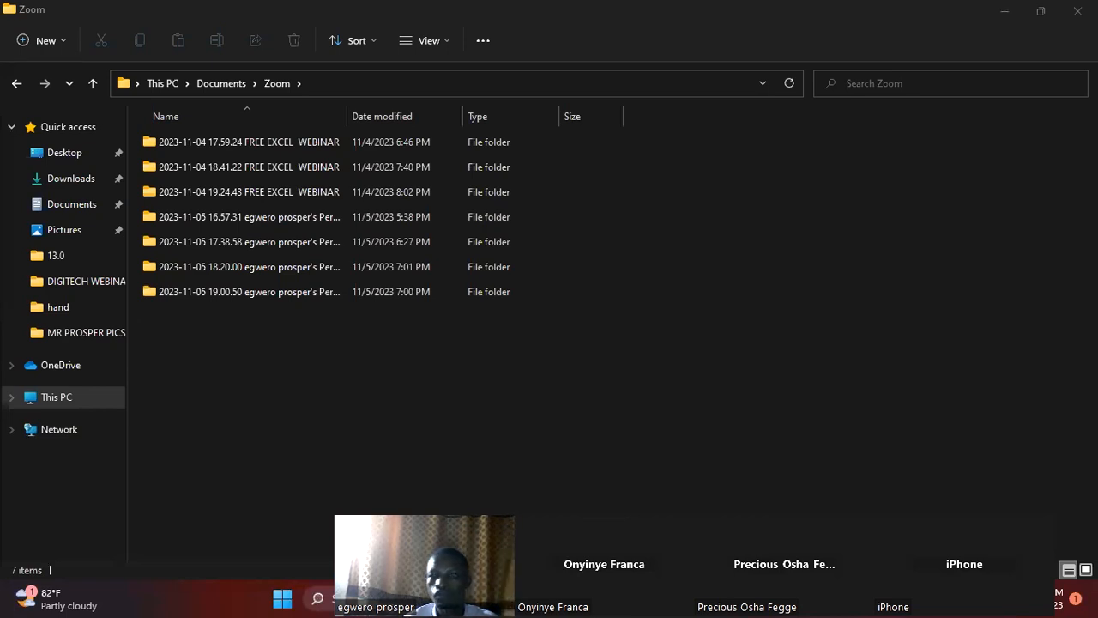
click(1008, 11)
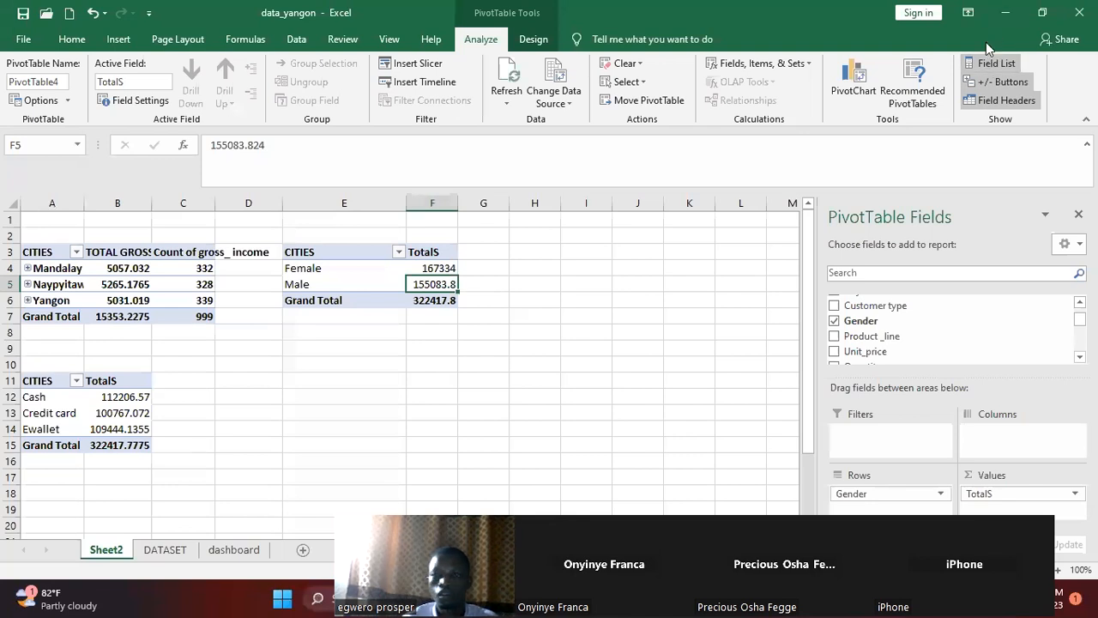
Insert City and Payment slicers for the gender PivotTable at E3
click(1042, 12)
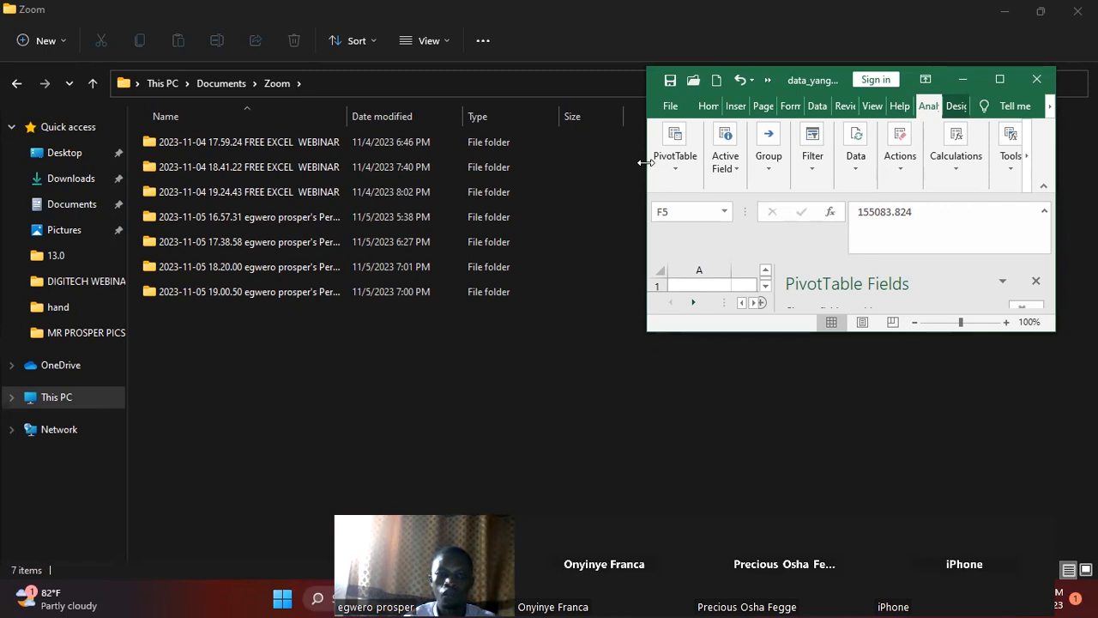
drag(645, 163, 53, 257)
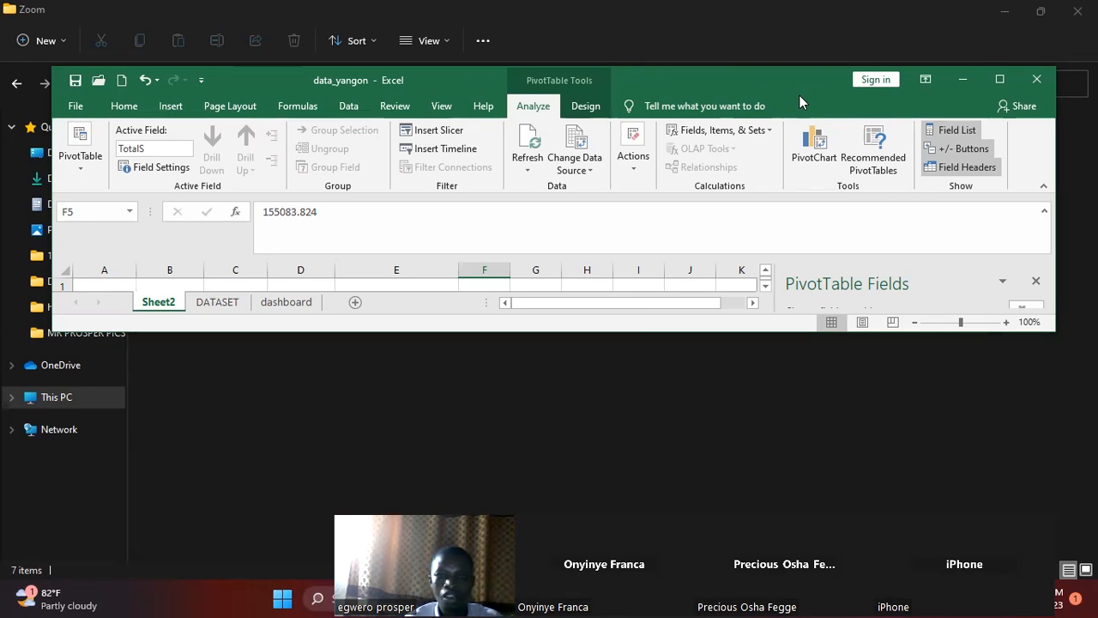
drag(800, 96, 787, 114)
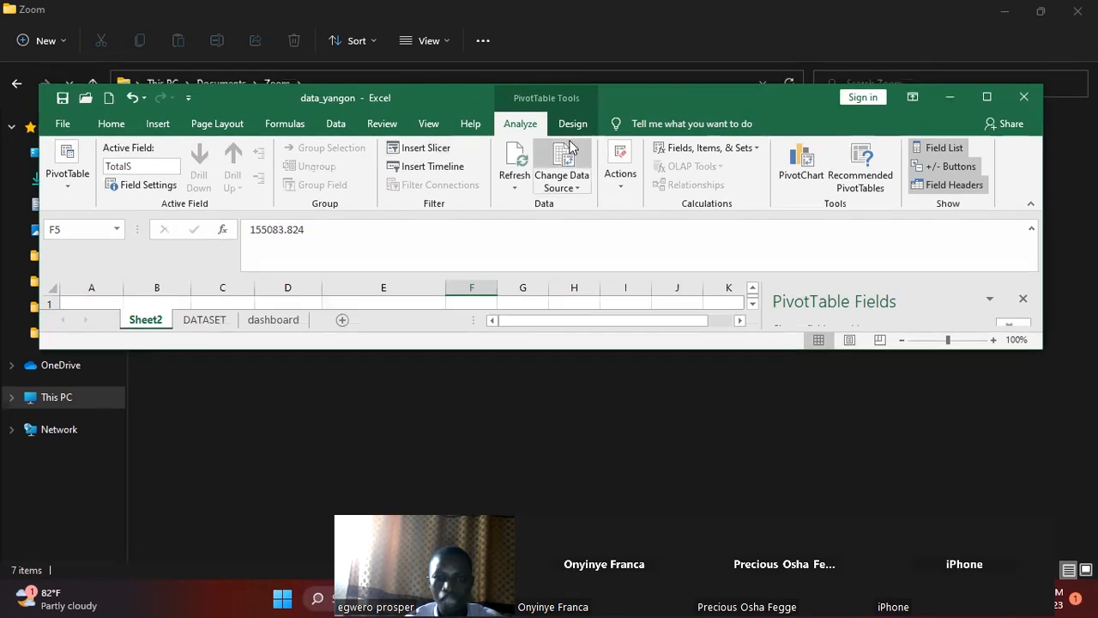
click(423, 150)
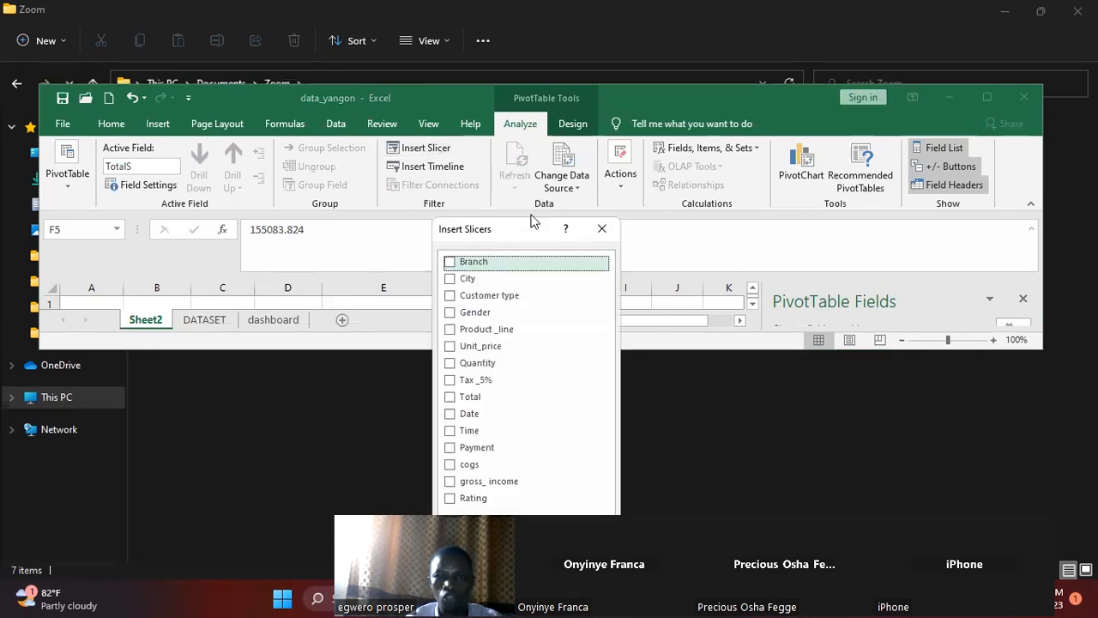
drag(531, 222, 795, 102)
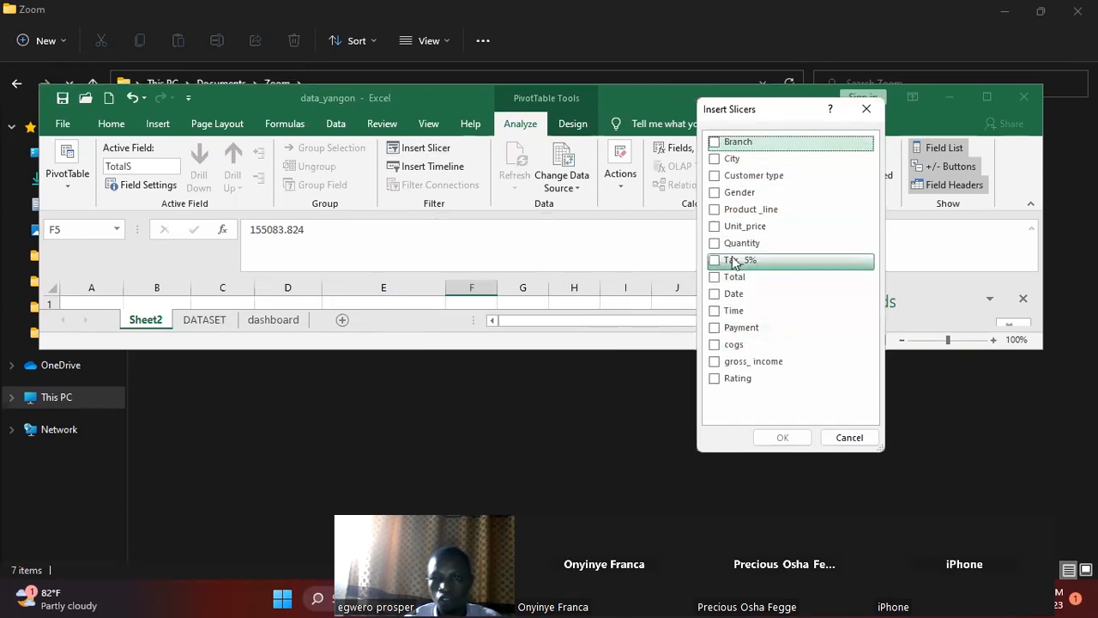
click(715, 159)
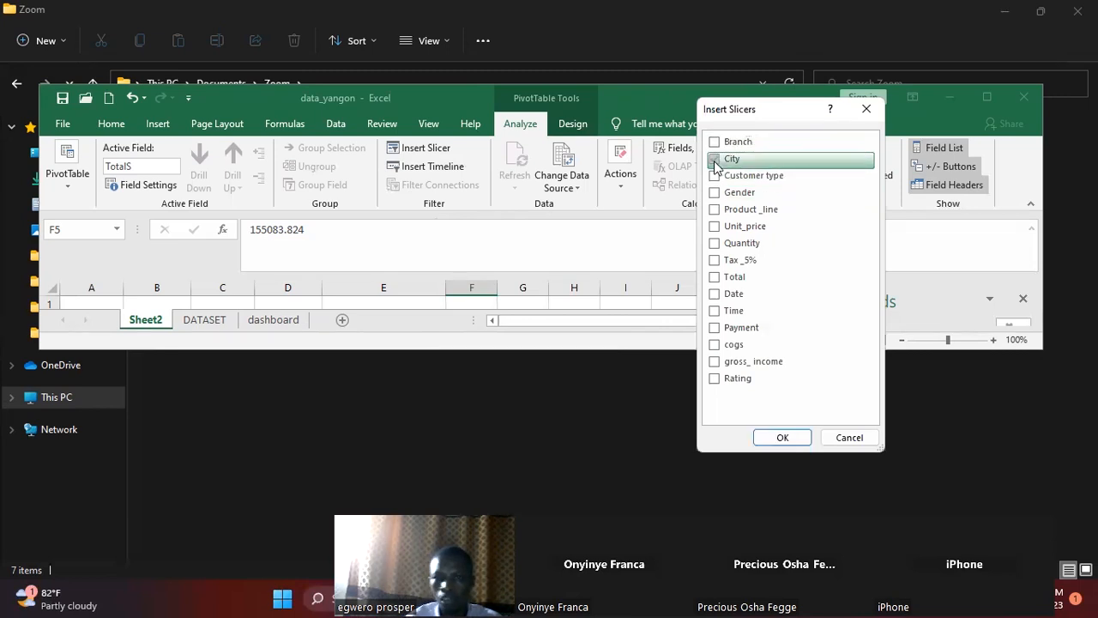
click(716, 331)
click(775, 438)
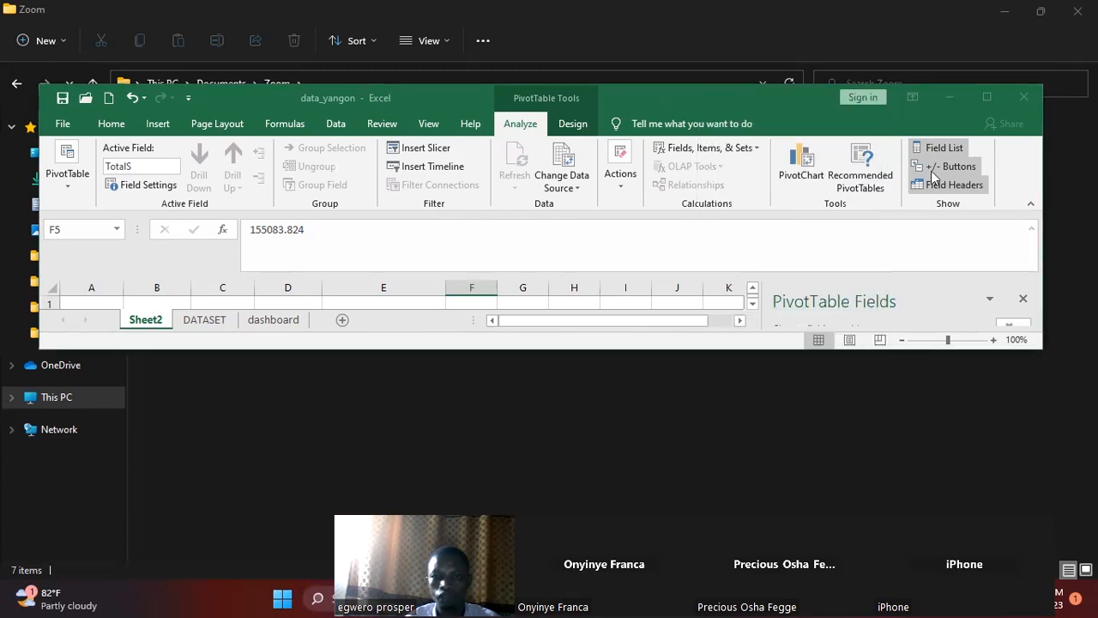
click(981, 101)
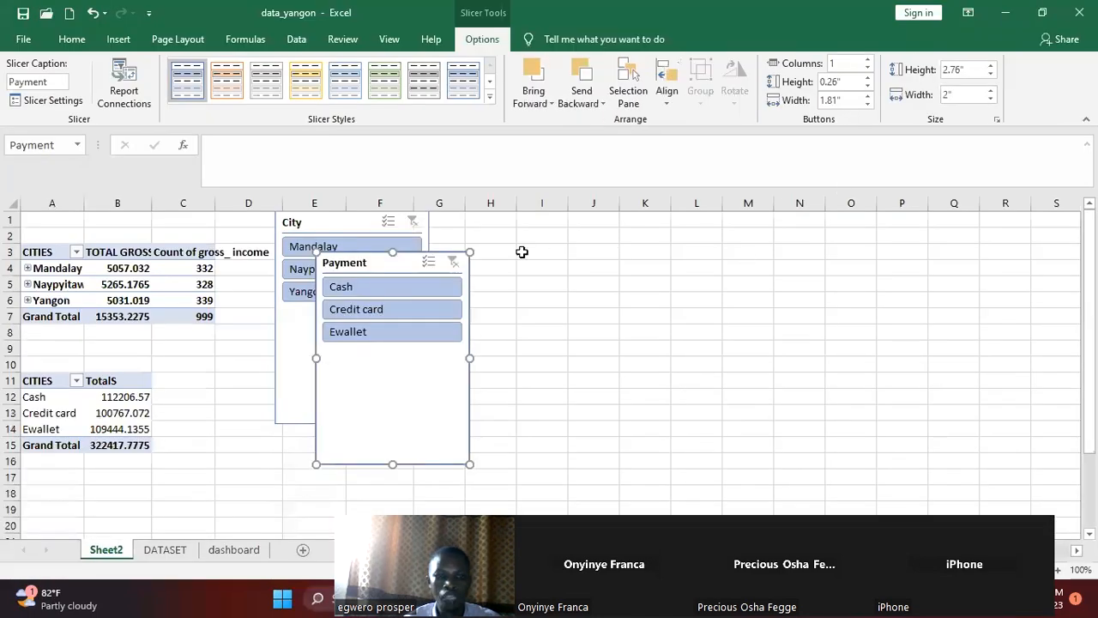
Arrange the Payment slicer over columns H to K and the City slicer beside it, aligned near row 2
drag(381, 262, 570, 247)
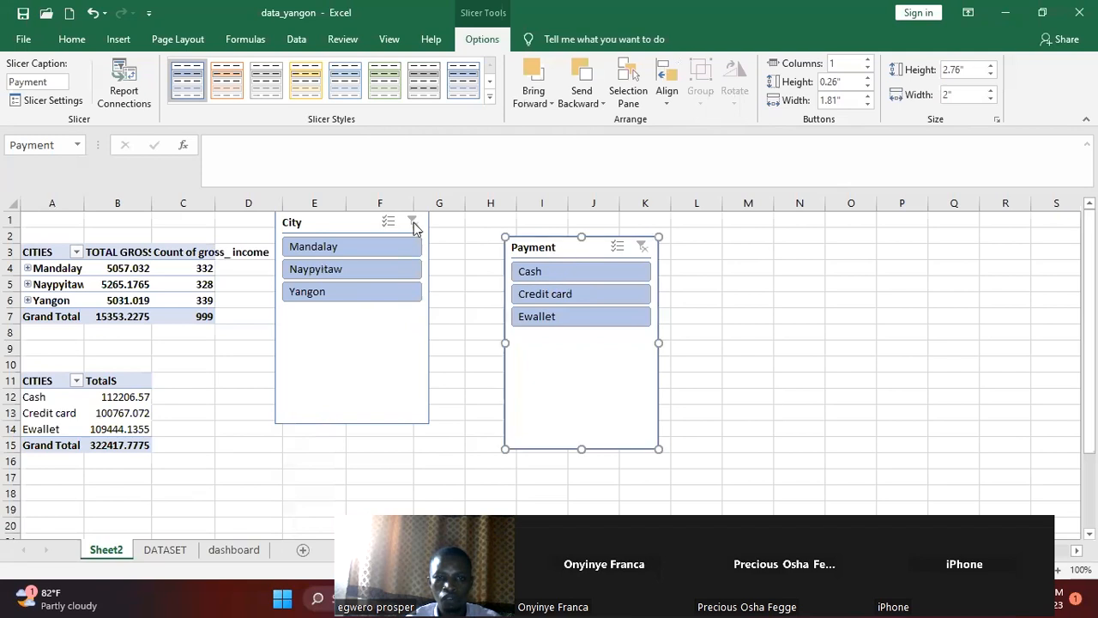
drag(352, 227, 759, 251)
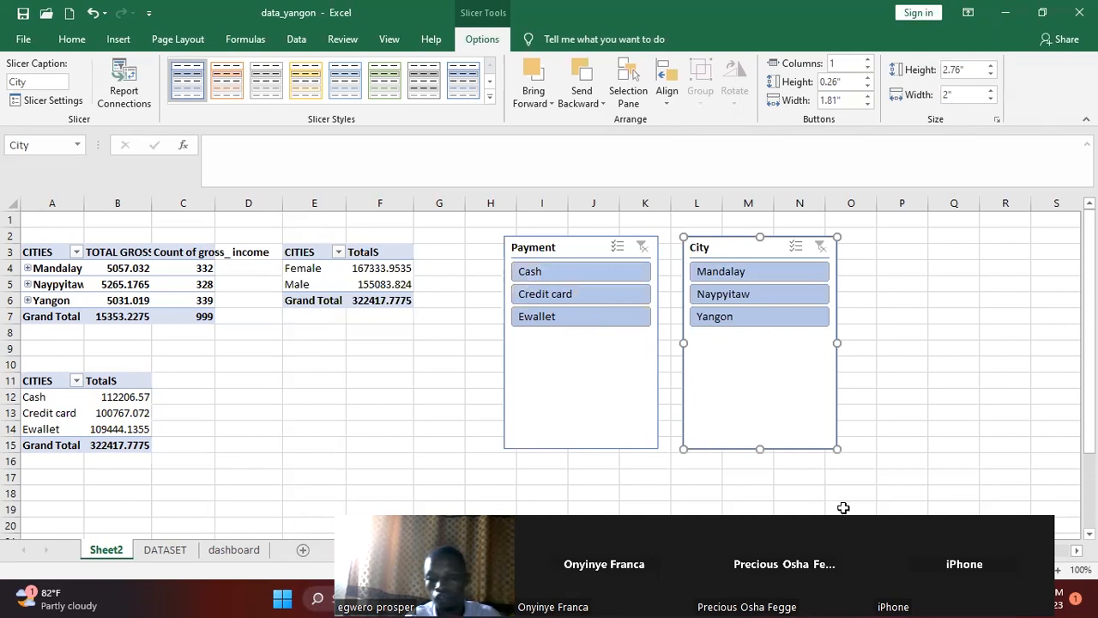
drag(900, 525, 746, 477)
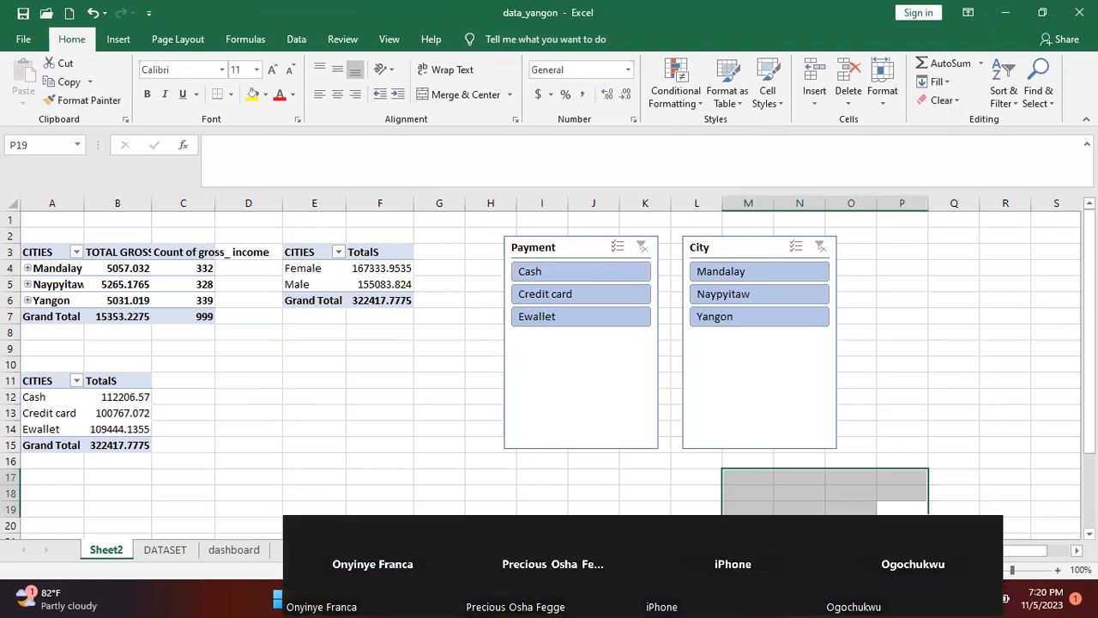
Filter the gender PivotTable to Cash with the Payment slicer and clear the filter again
click(538, 272)
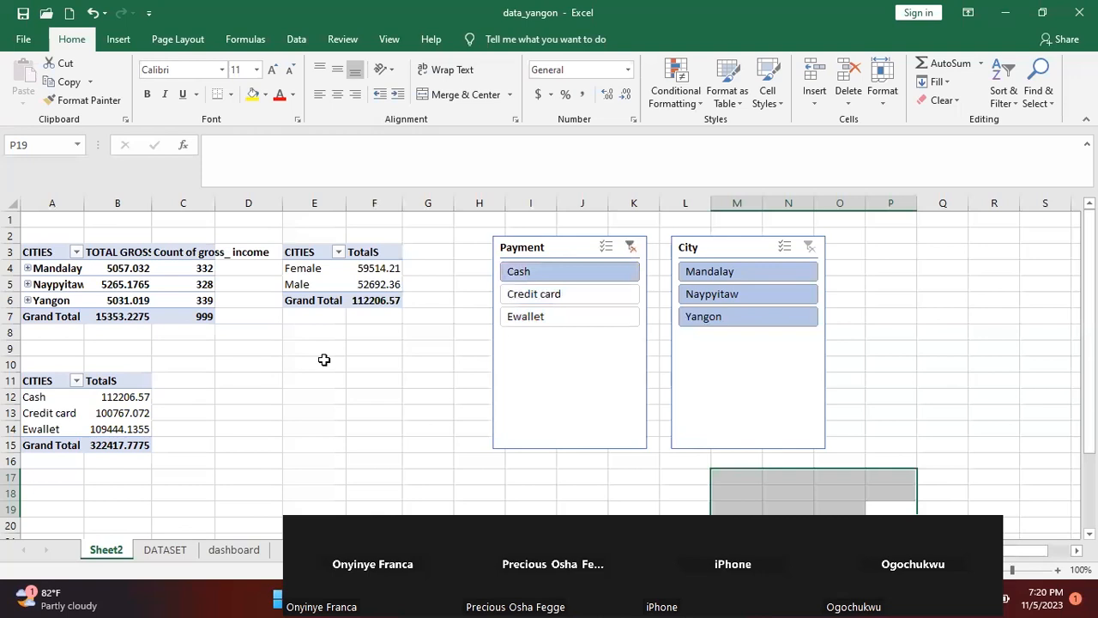
click(630, 247)
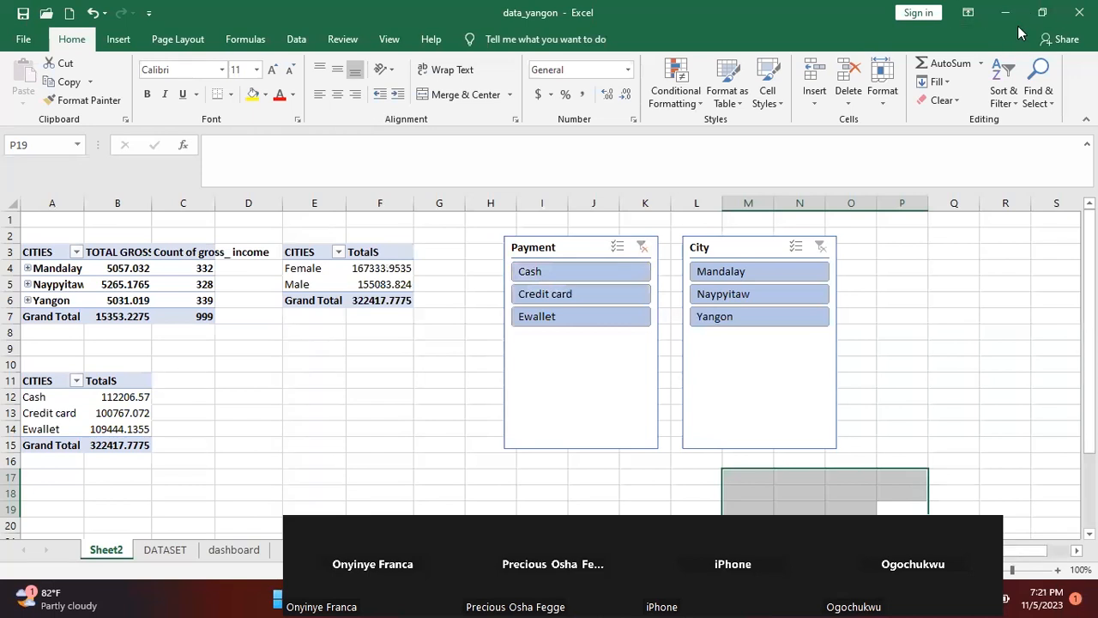
Connect the Payment slicer to PivotTable1 and PivotTable3 on Sheet2 through its Report Connections
click(1042, 13)
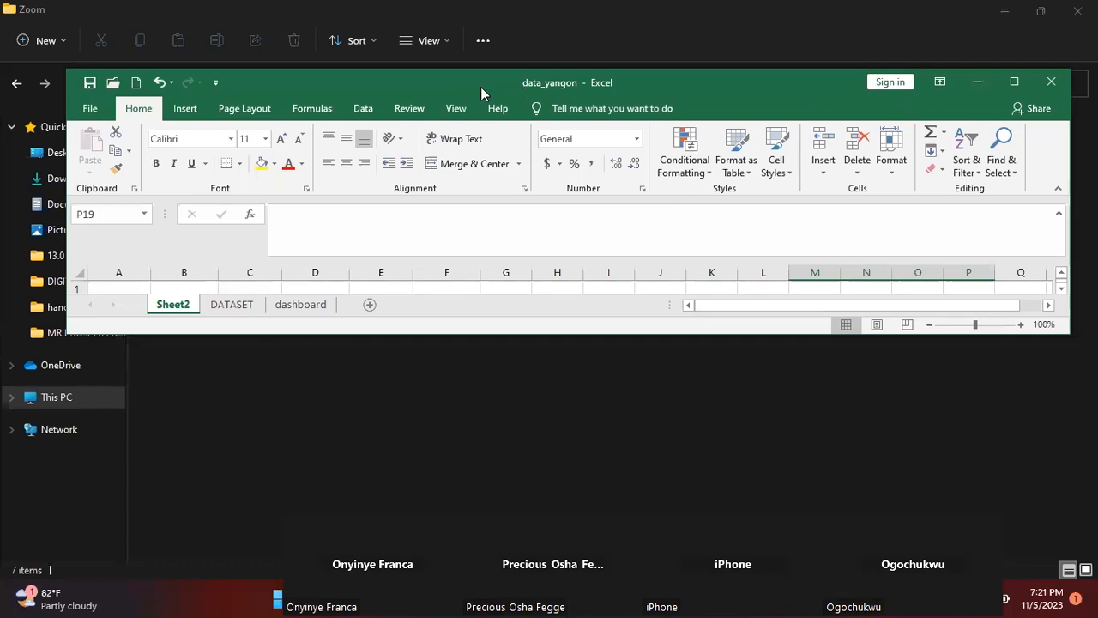
drag(480, 87, 457, 177)
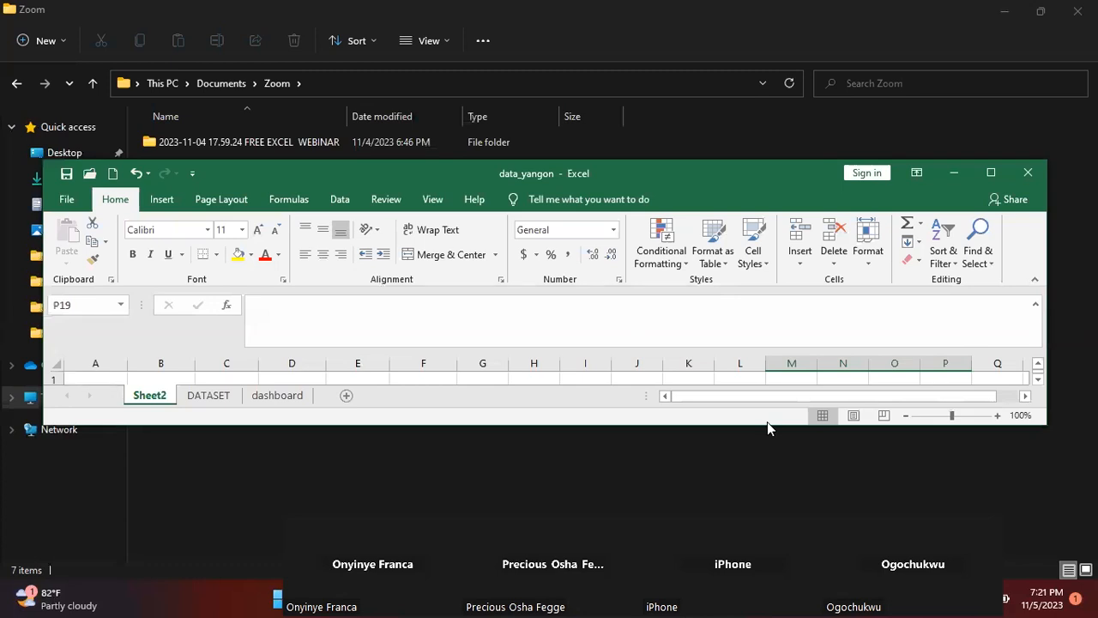
drag(629, 427, 627, 573)
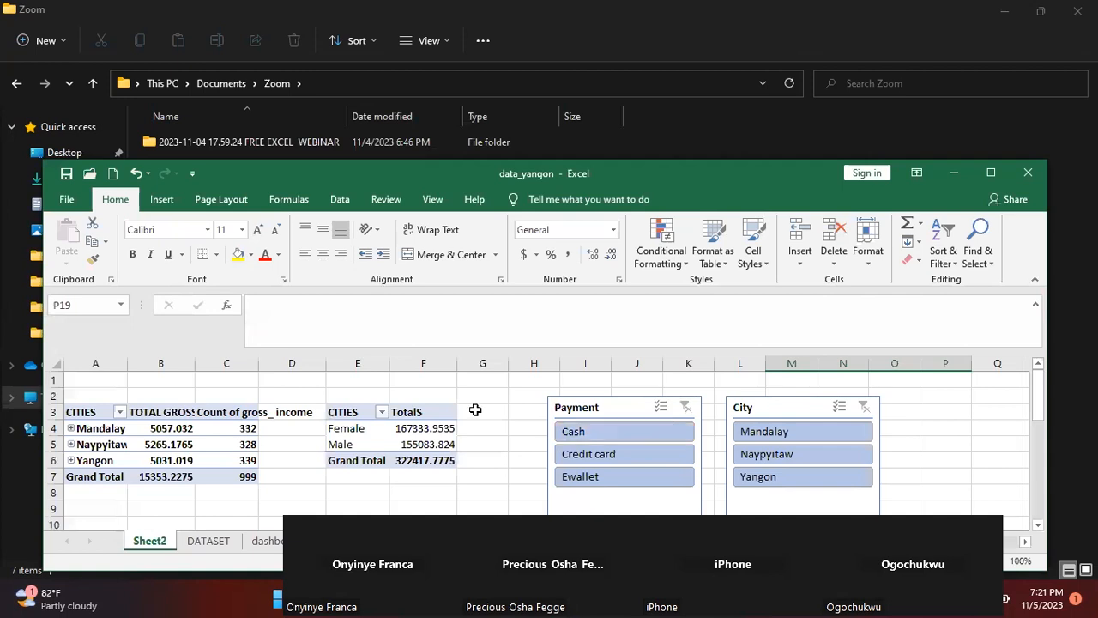
click(413, 447)
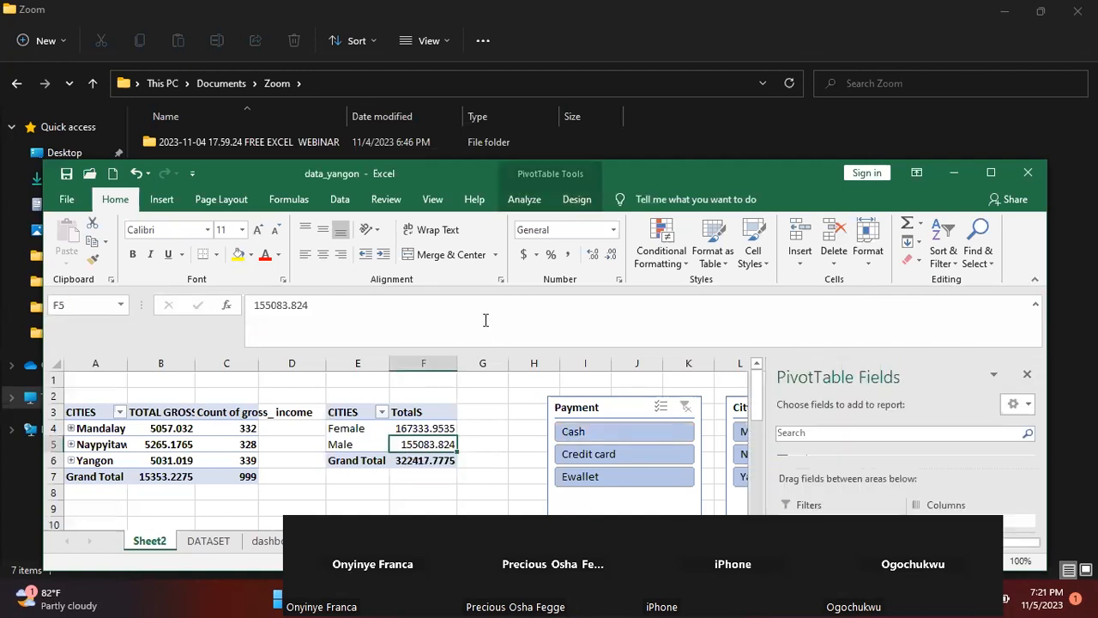
click(528, 204)
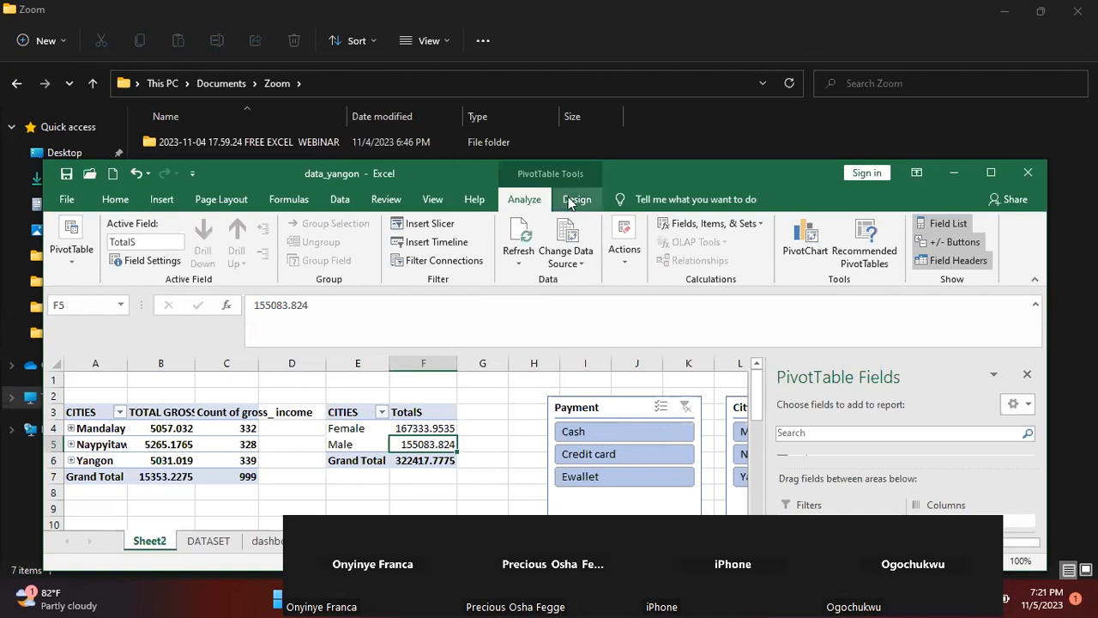
click(625, 405)
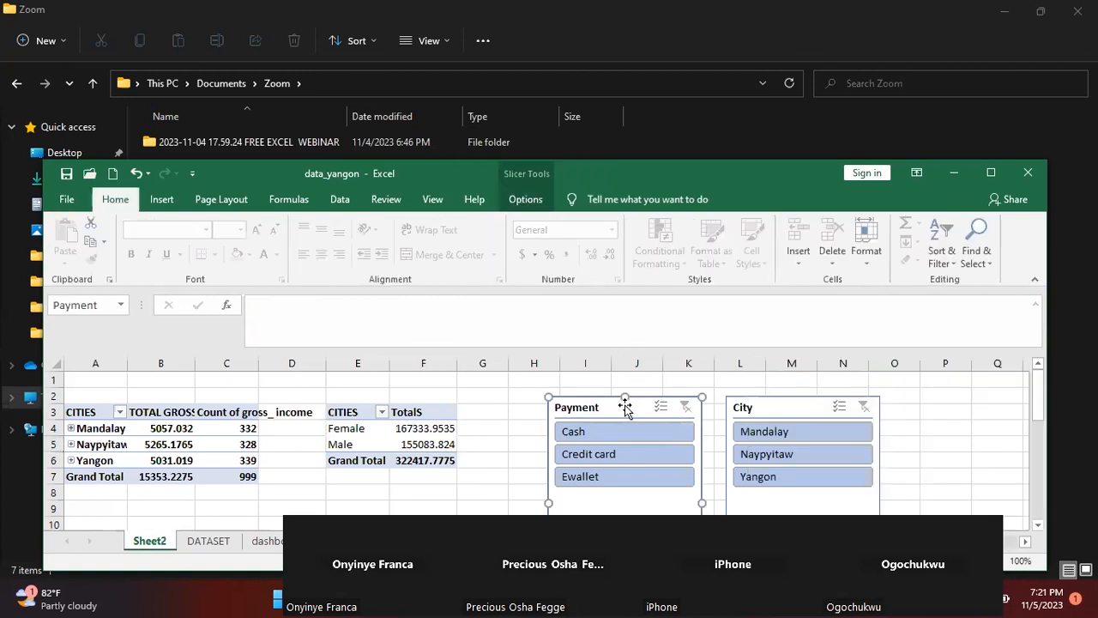
click(526, 199)
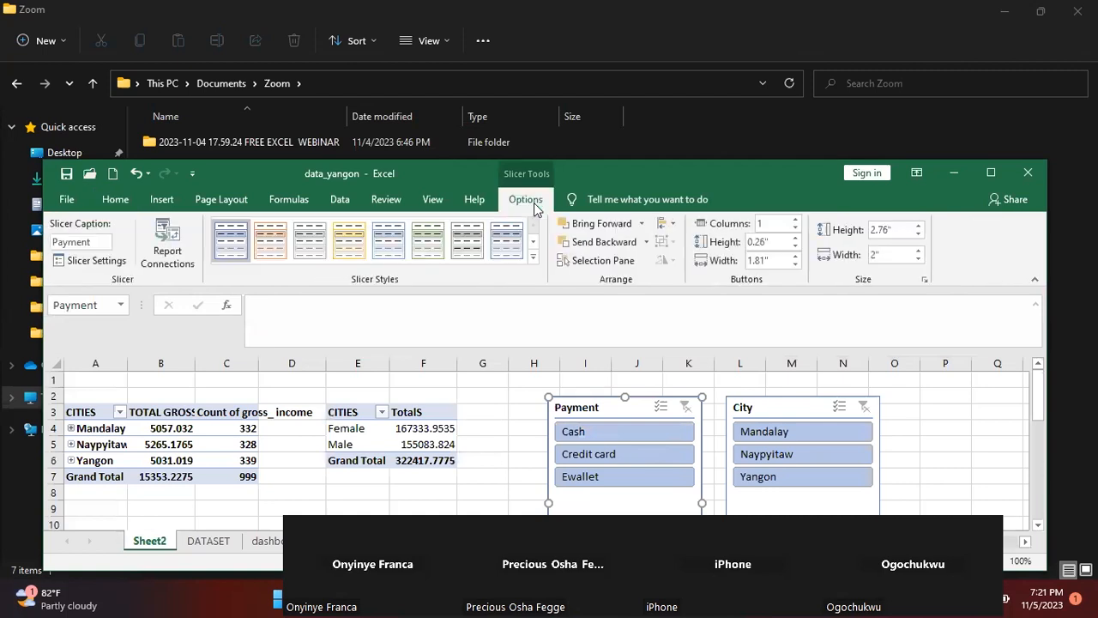
click(169, 256)
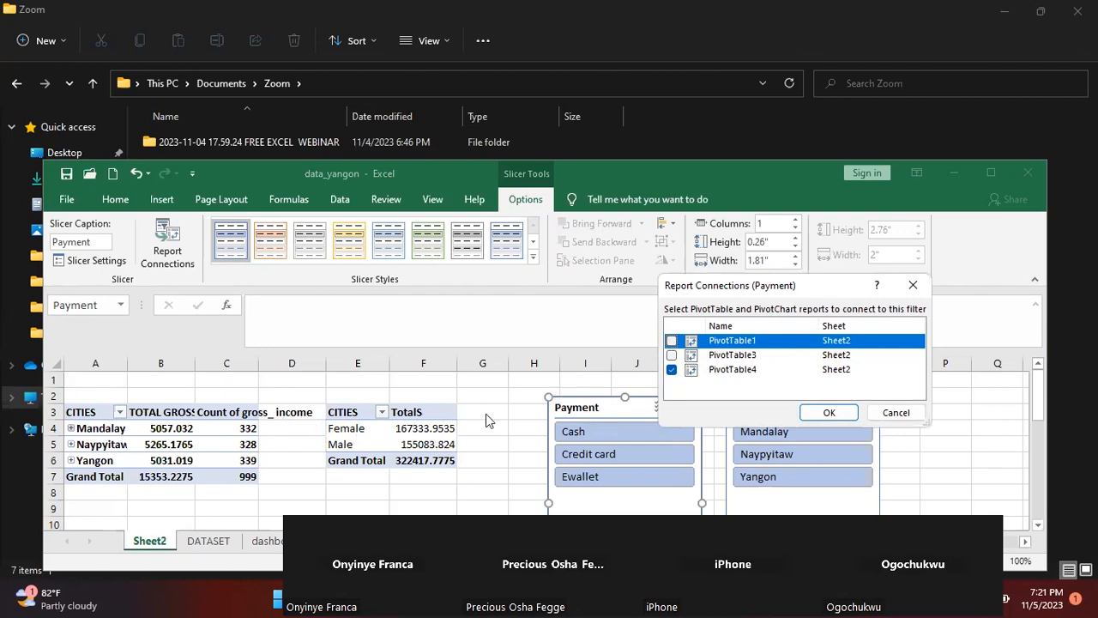
click(672, 355)
click(672, 341)
click(829, 413)
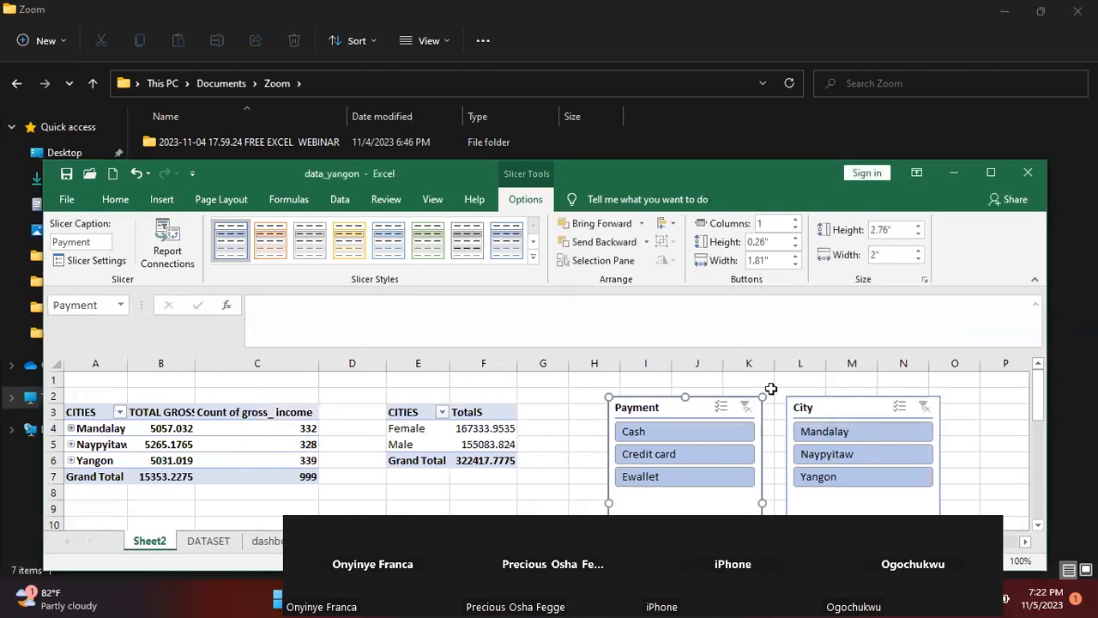
click(991, 173)
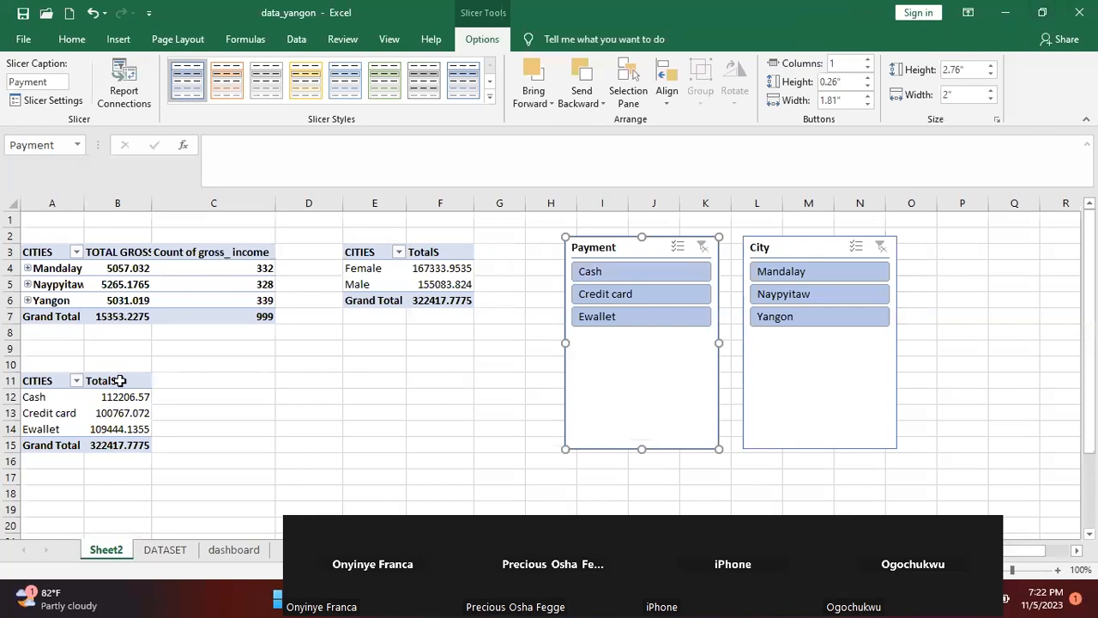
Filter the connected PivotTables to Cash payments and try to expand the Mandalay group
click(624, 271)
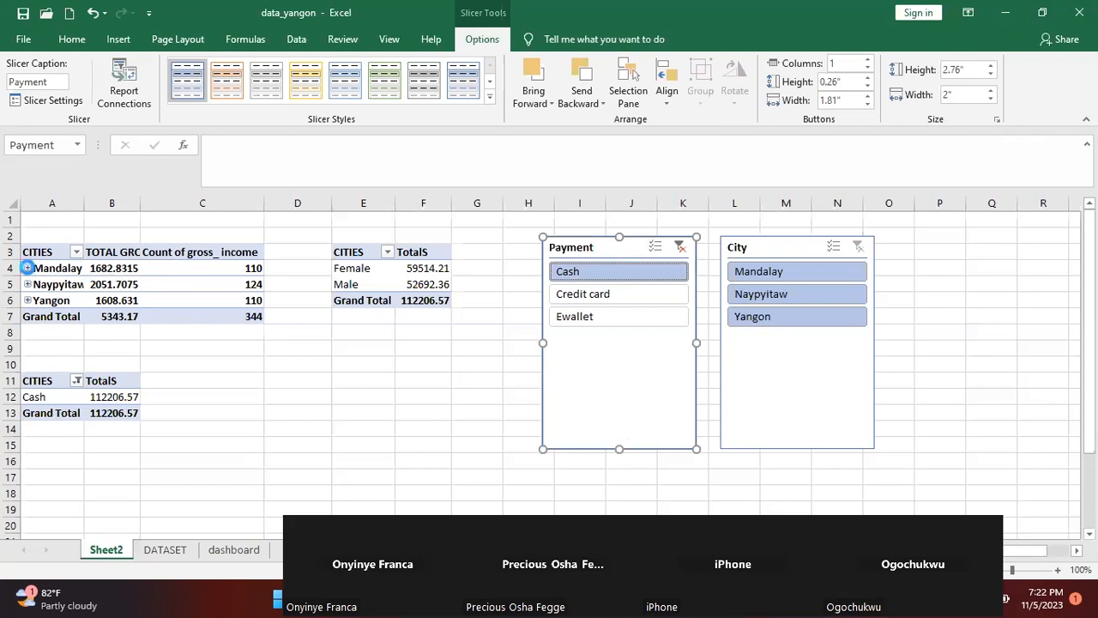
click(28, 270)
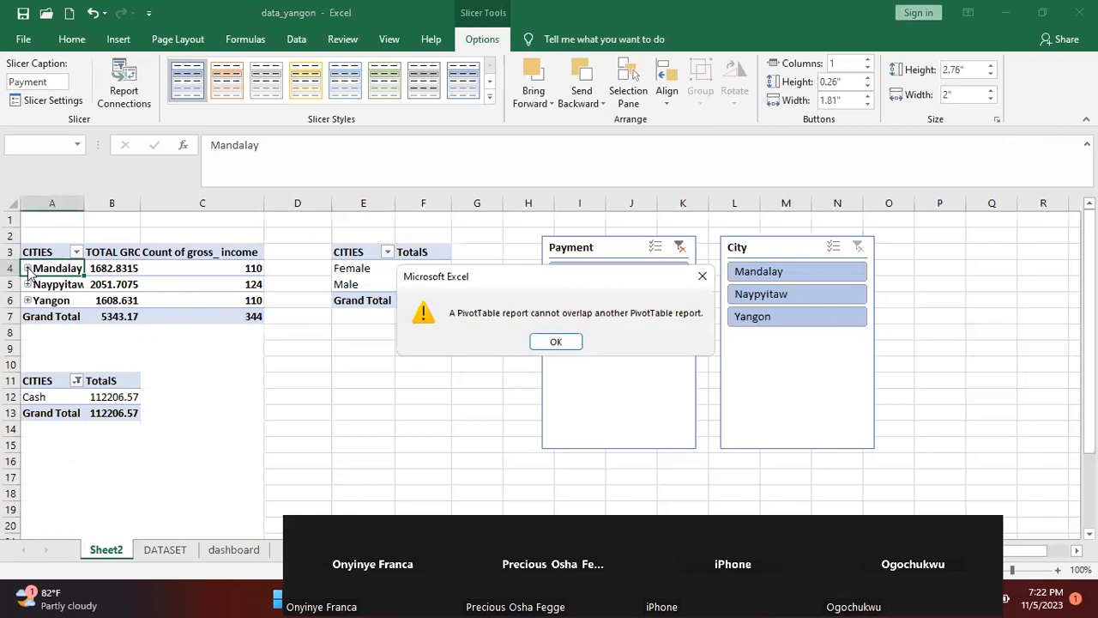
click(701, 276)
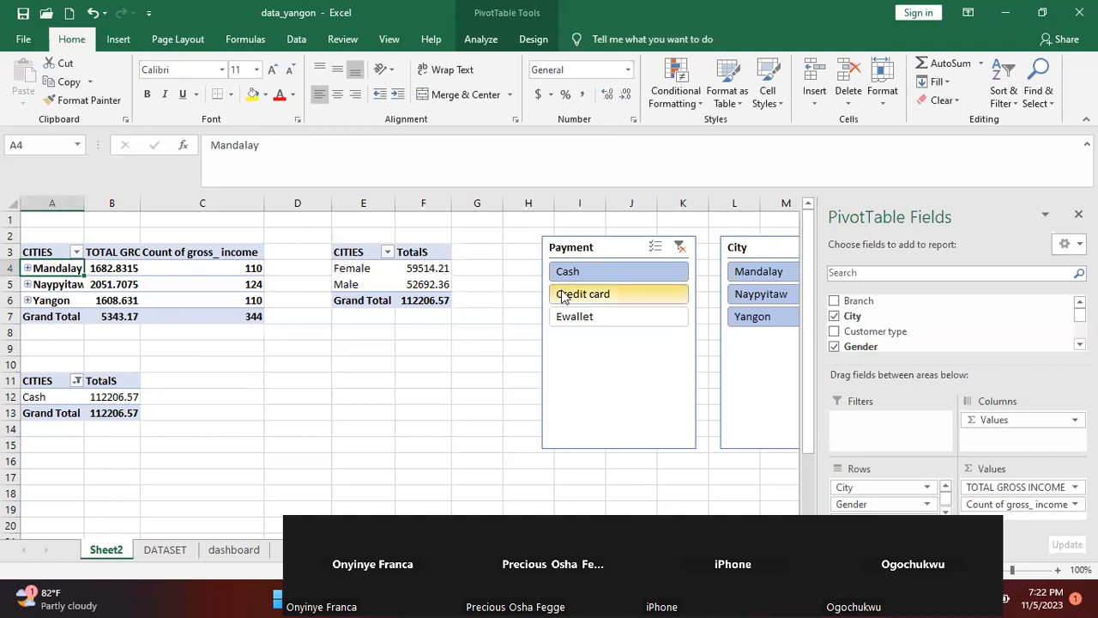
Clear the Cash filter and filter the PivotTables by Credit card and by Ewallet in turn, clearing the Payment slicer after each
click(685, 252)
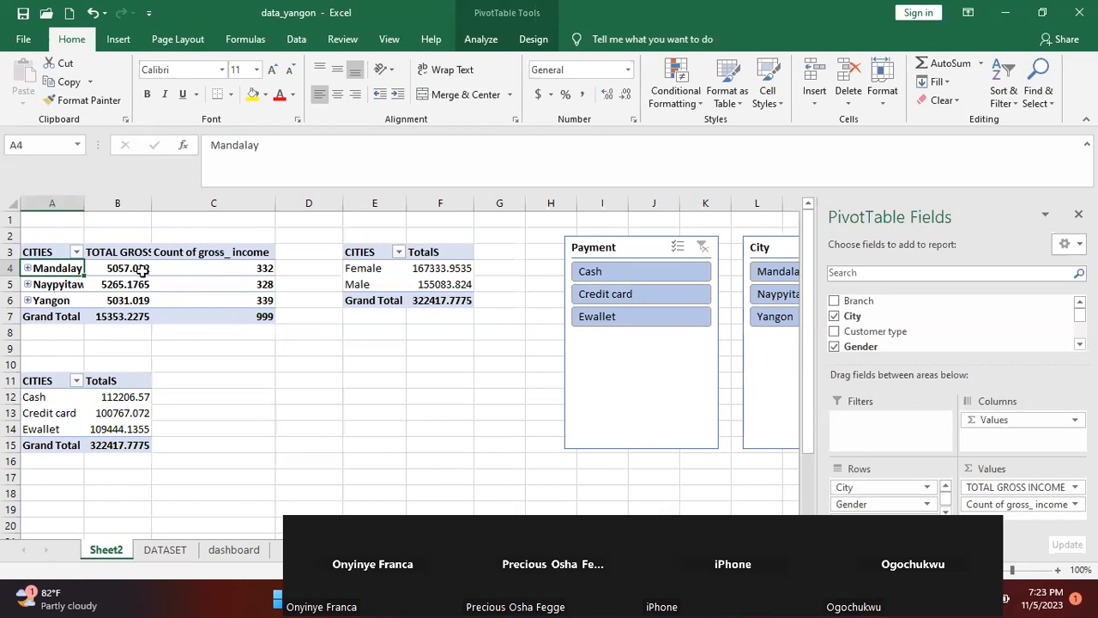
click(608, 294)
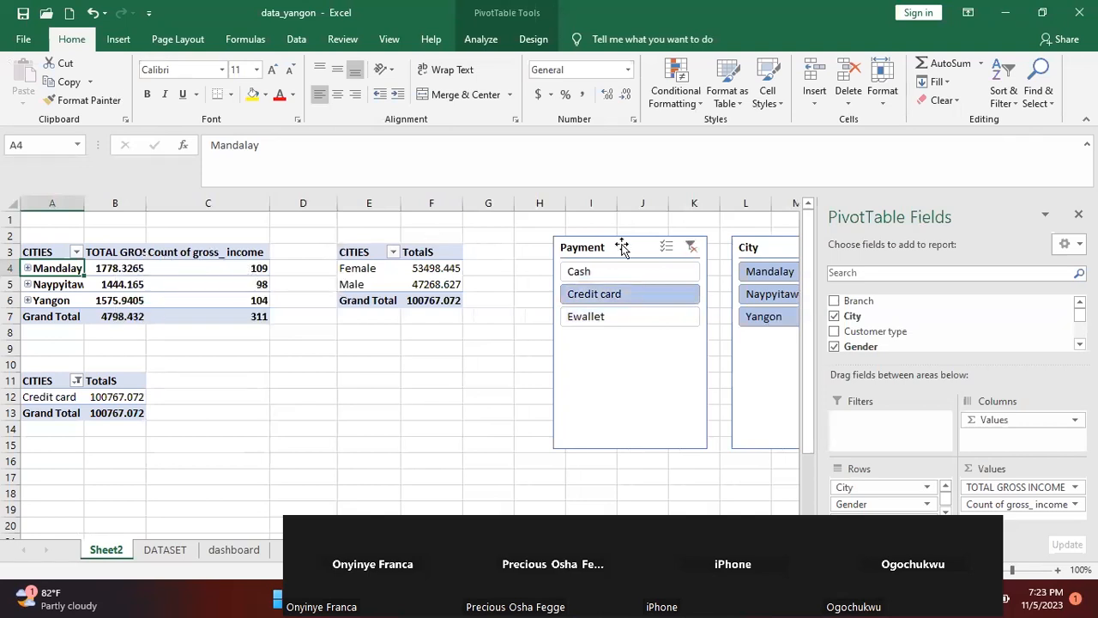
click(691, 249)
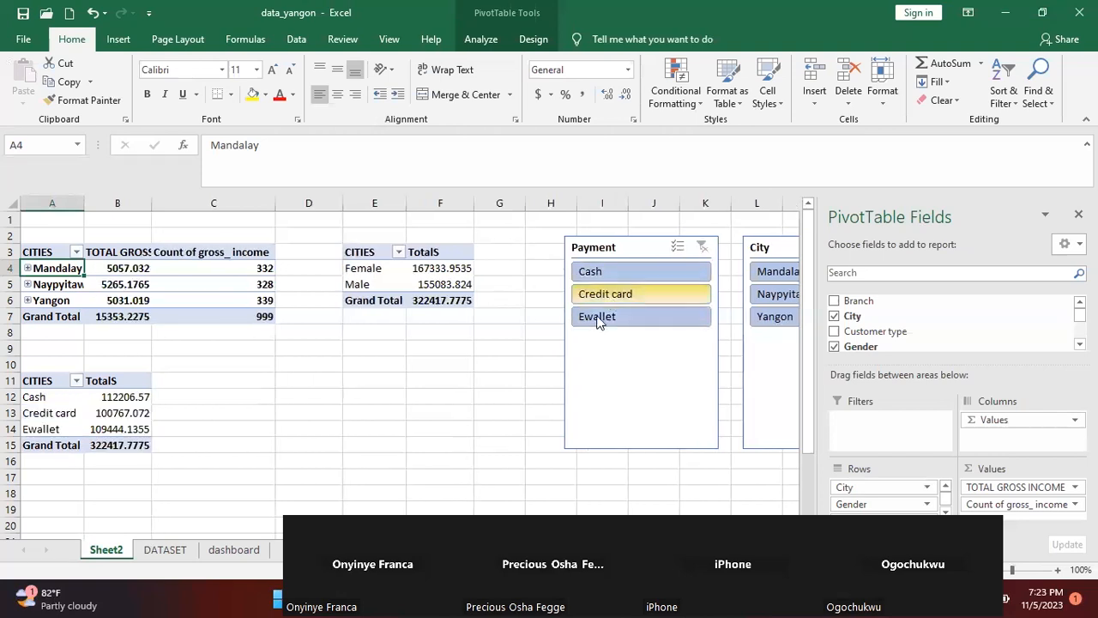
click(595, 317)
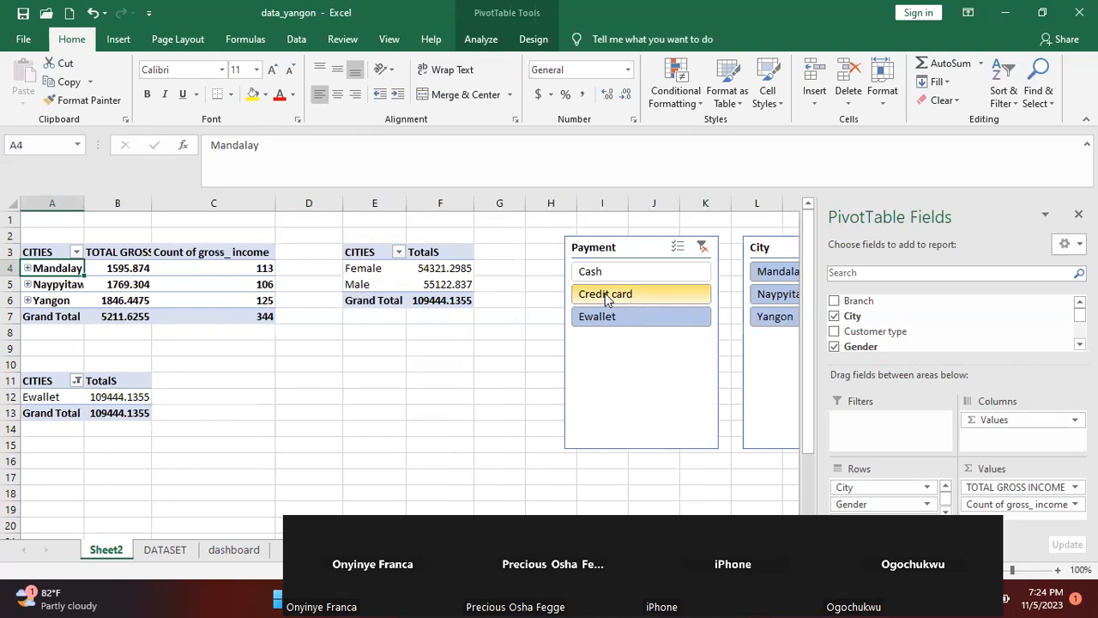
click(702, 247)
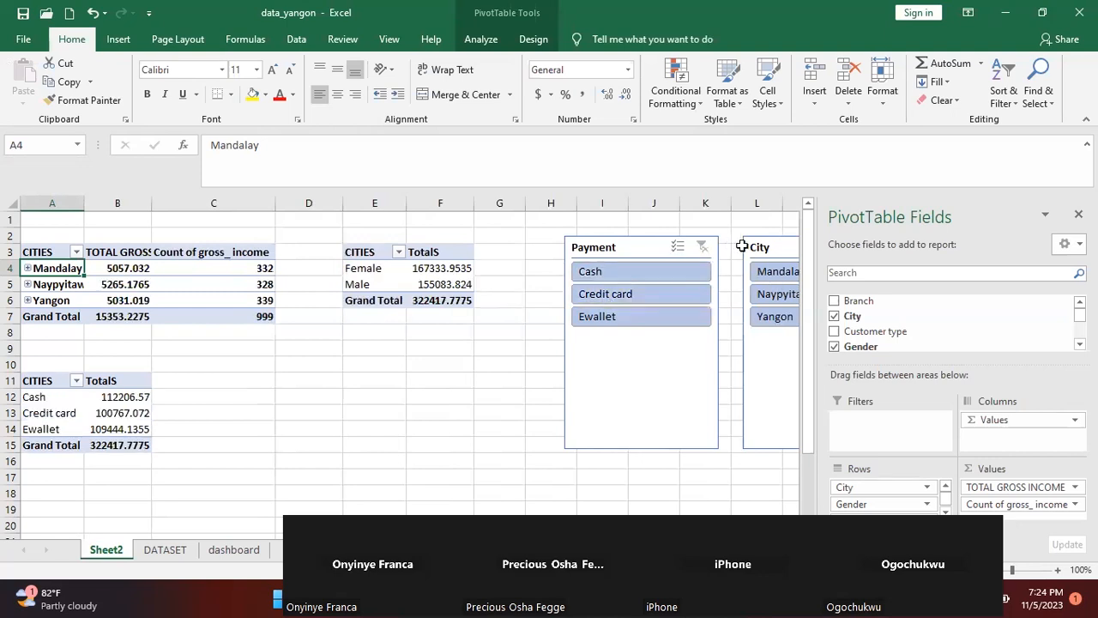
Move the City slicer below the gender PivotTable and test it by filtering to Mandalay, clearing the filter again
drag(775, 247, 340, 343)
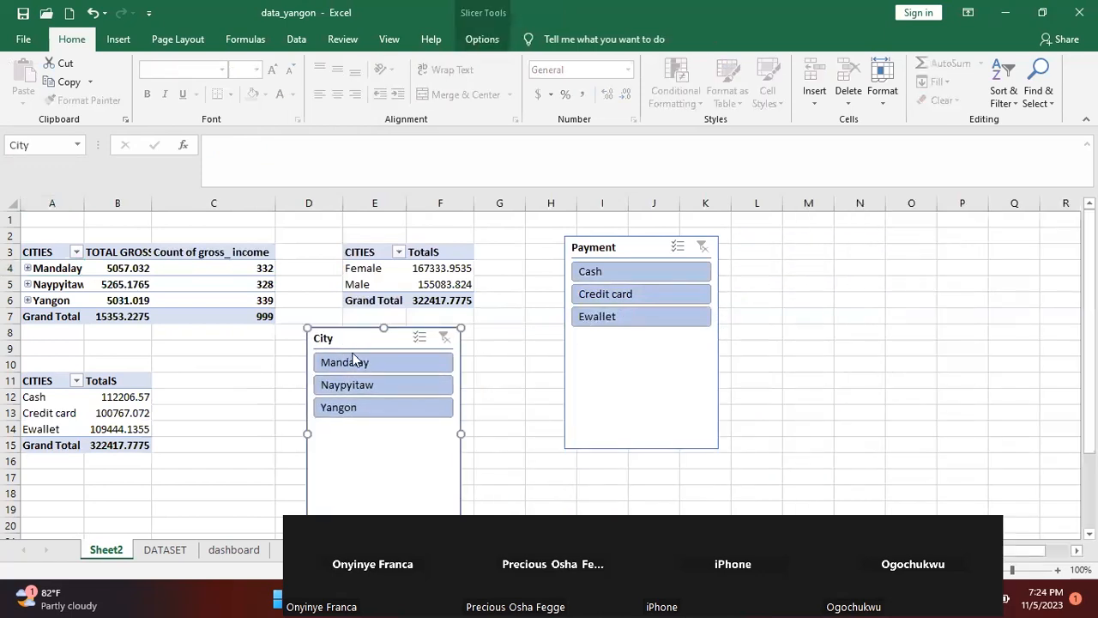
click(353, 363)
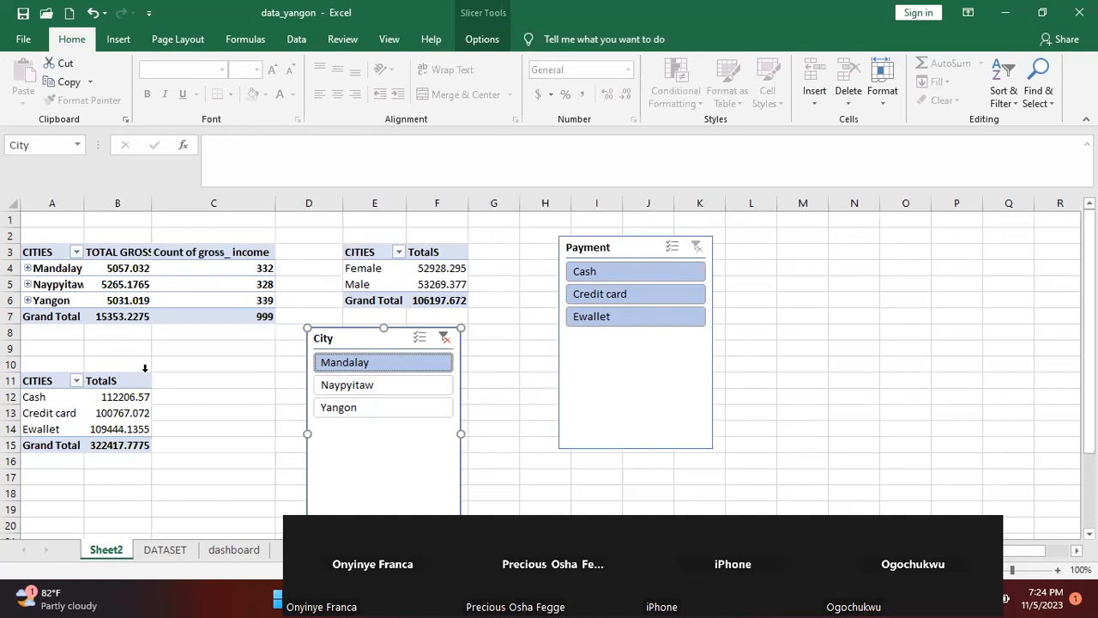
click(443, 337)
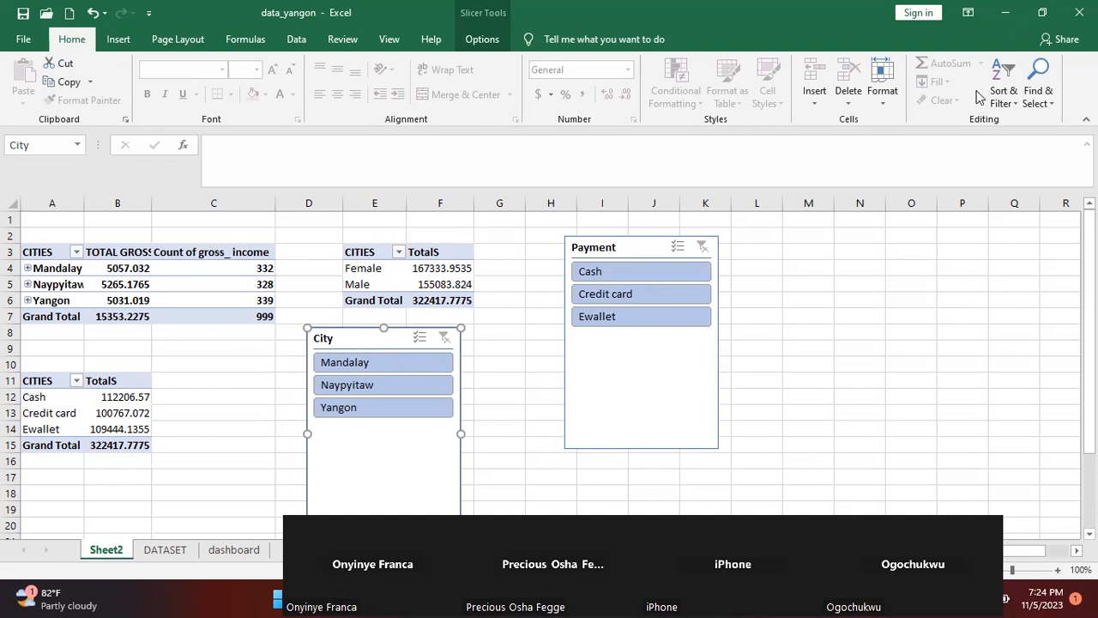
Connect the City slicer to PivotTable1 and PivotTable3 through its Report Connections and move it beside the Payment slicer
key(super+Down)
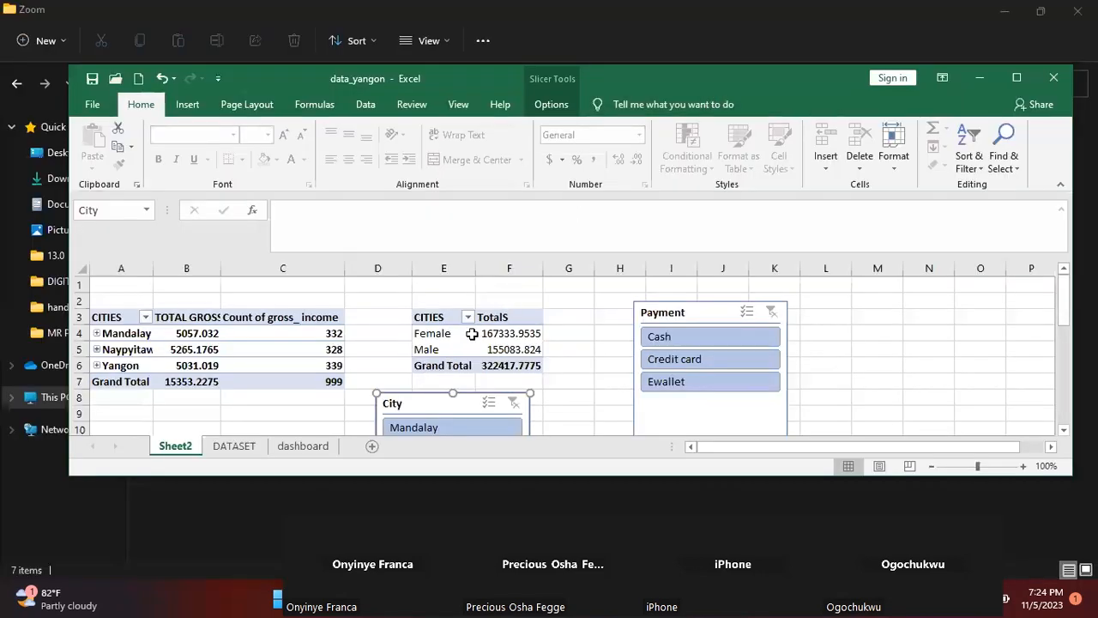
click(550, 105)
click(205, 152)
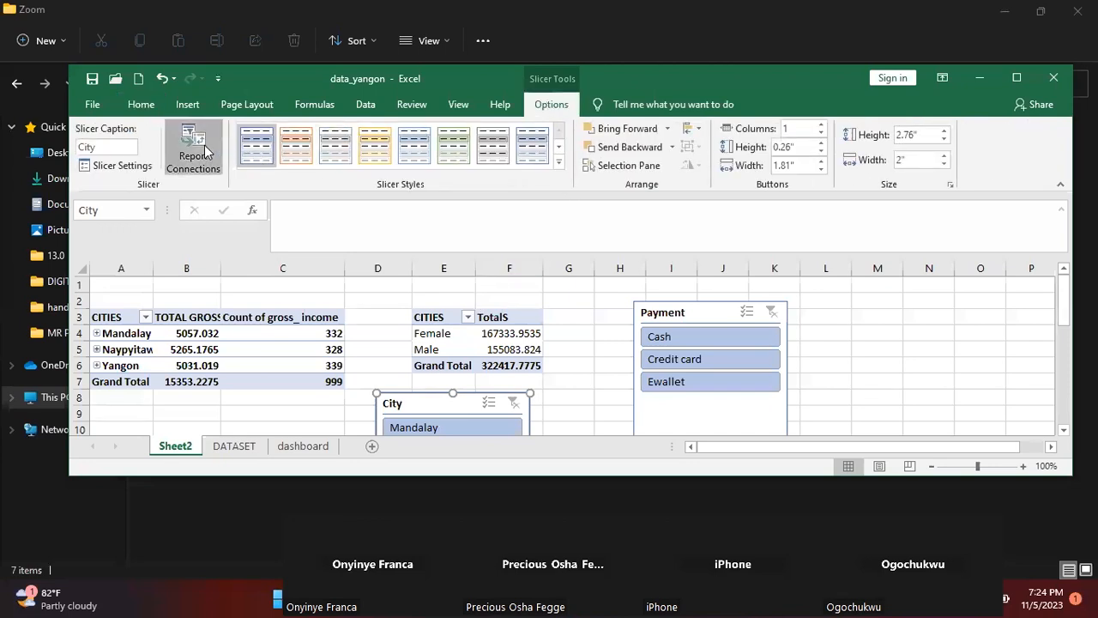
click(696, 247)
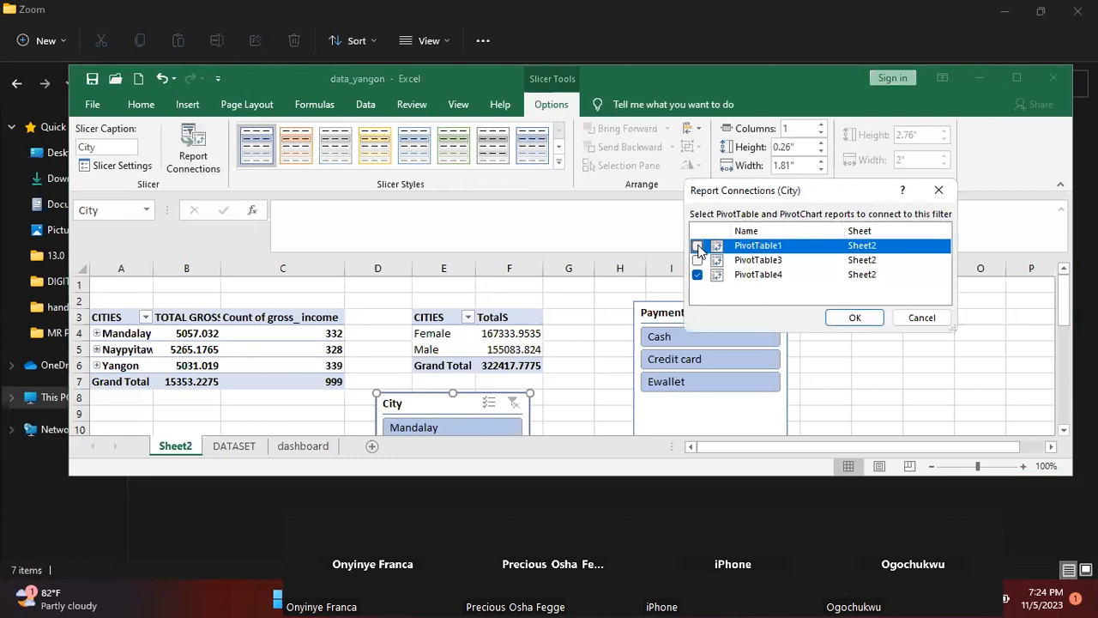
click(696, 260)
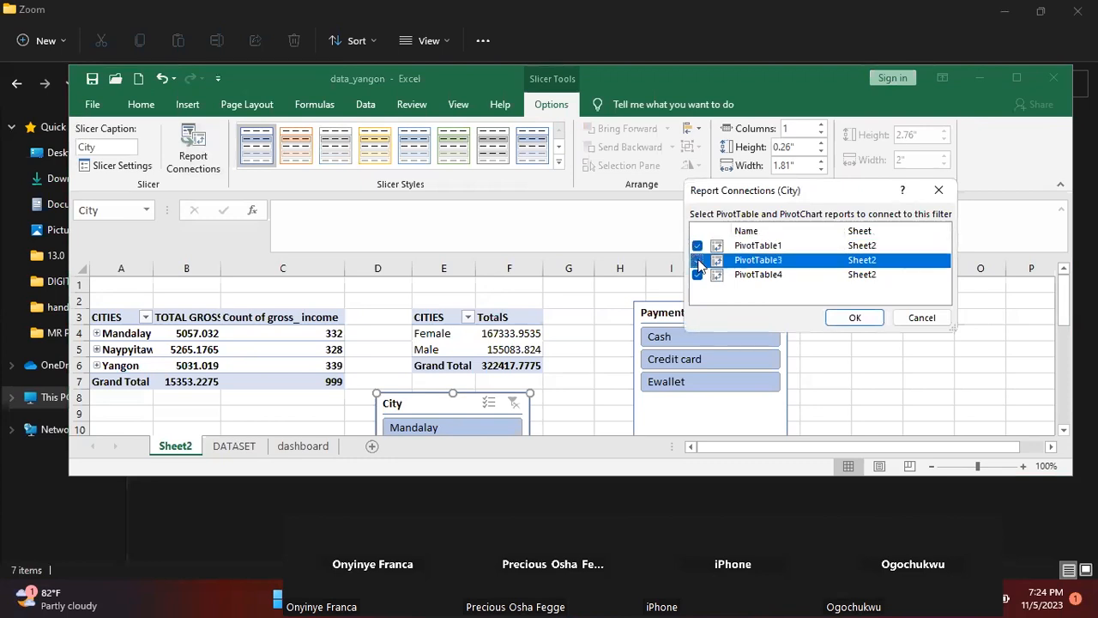
click(853, 318)
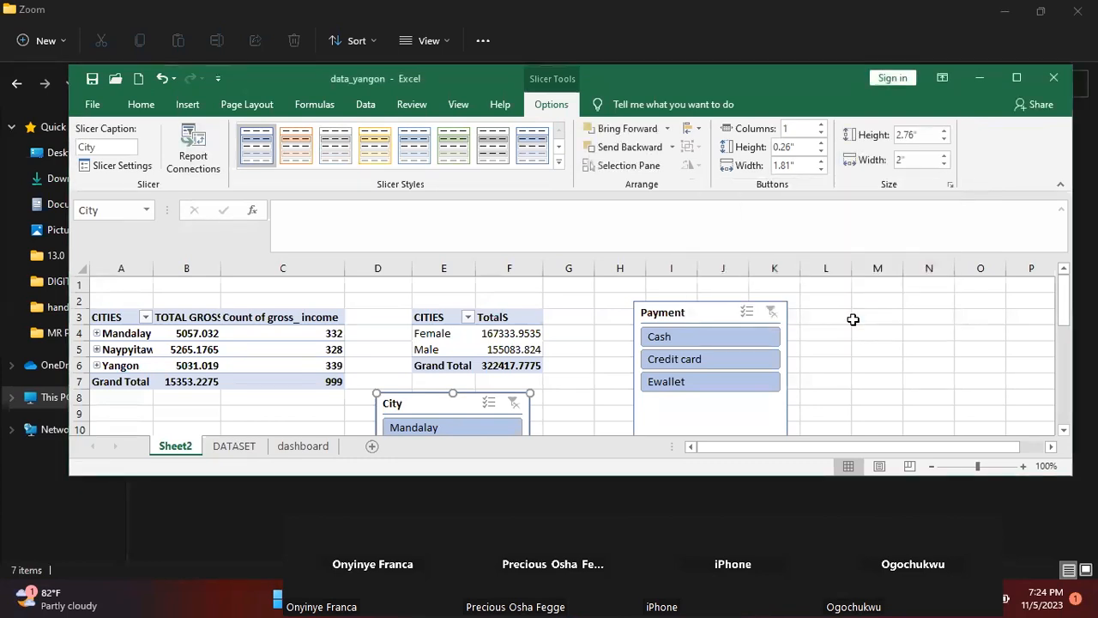
drag(434, 405, 857, 312)
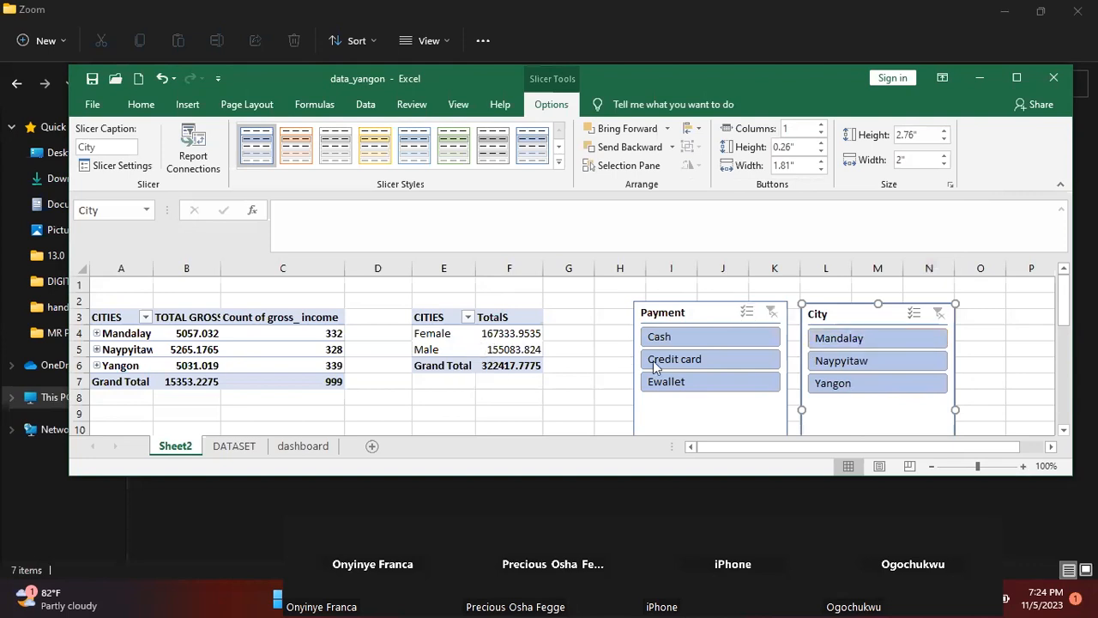
Filter the connected PivotTables by Mandalay, Naypyitaw and Yangon in turn, clearing the City slicer after each
click(823, 338)
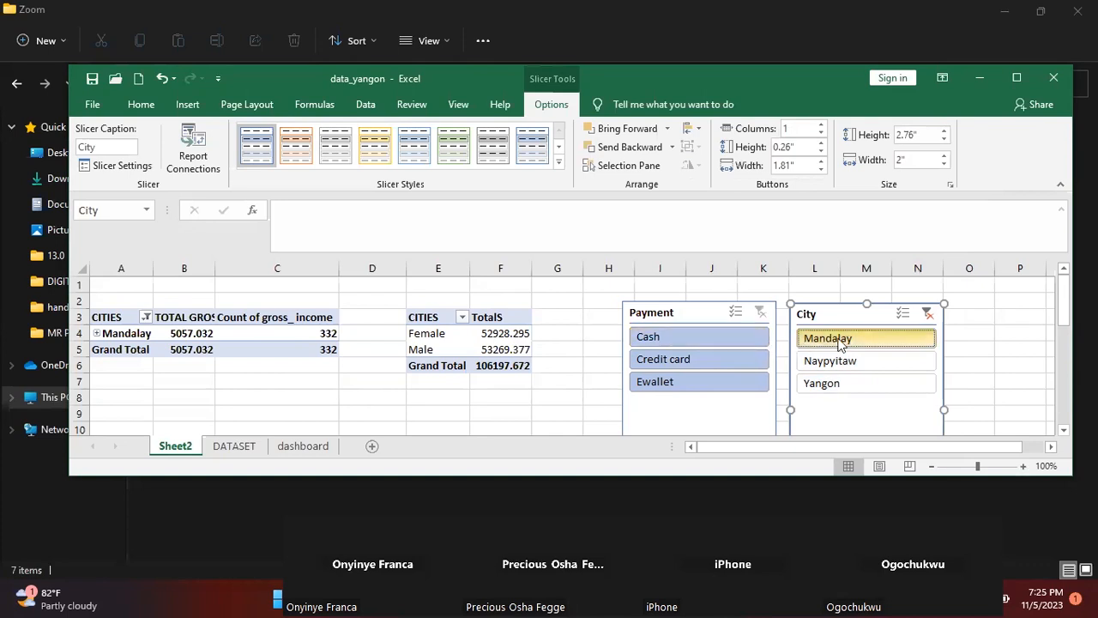
click(927, 314)
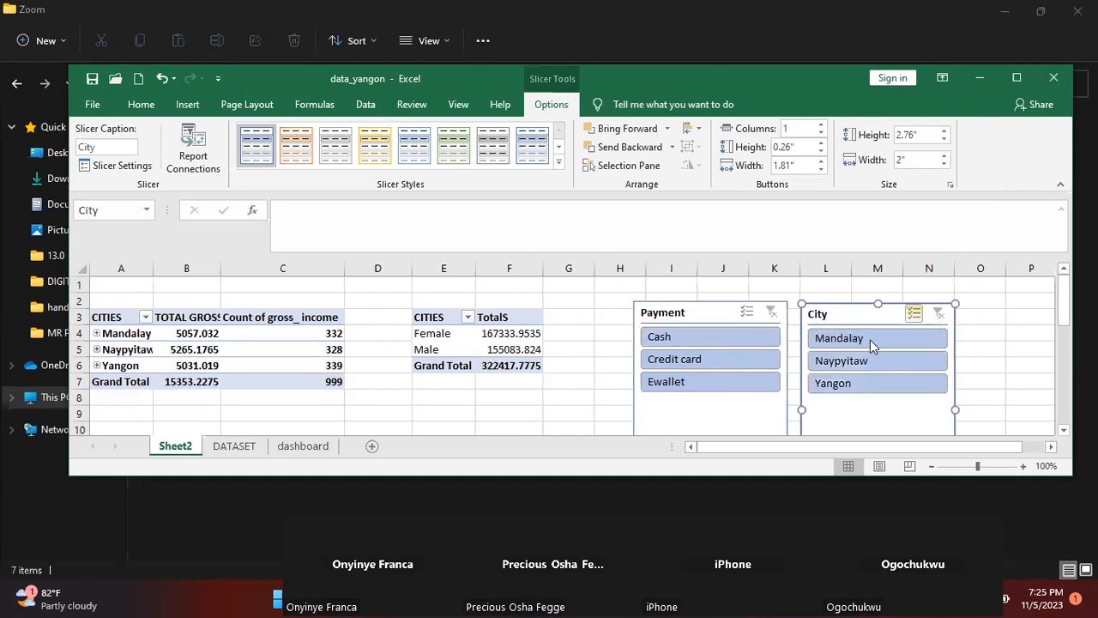
click(844, 362)
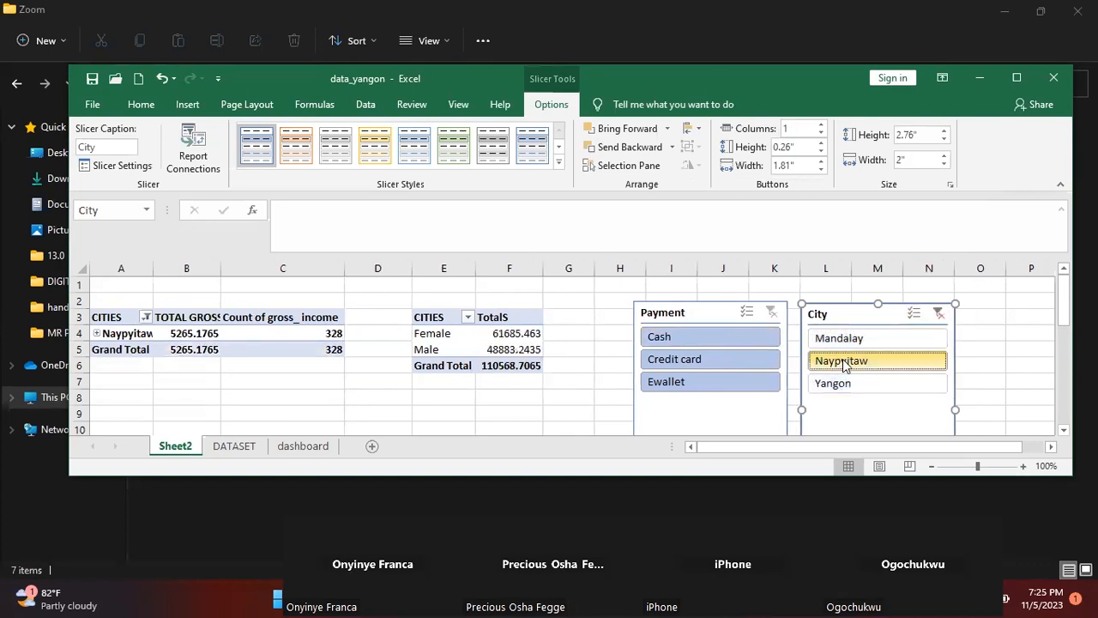
click(938, 313)
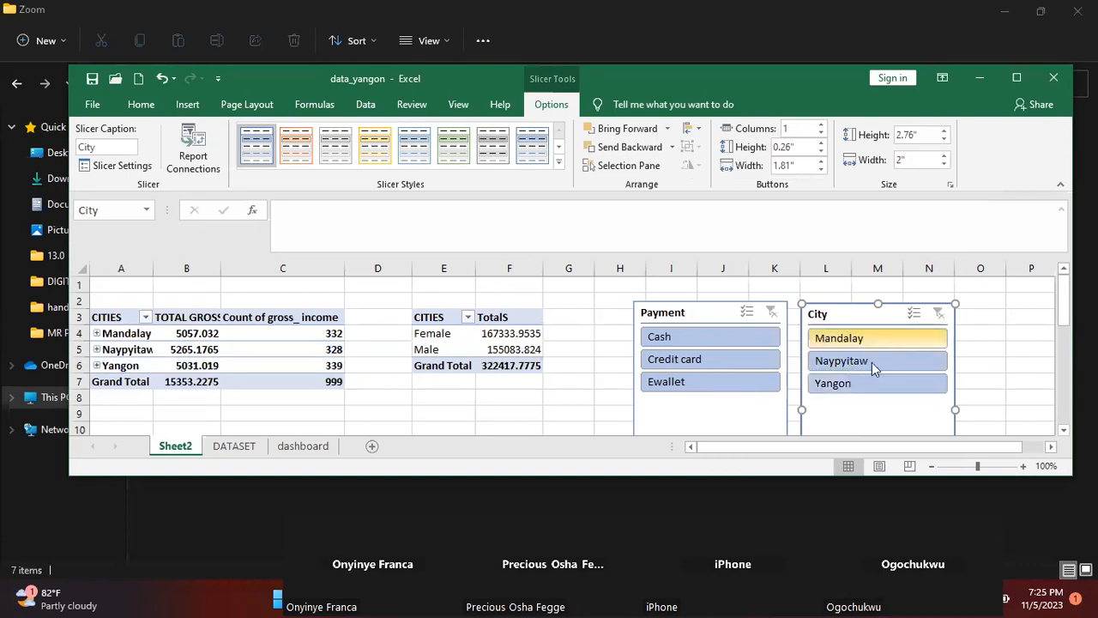
click(853, 384)
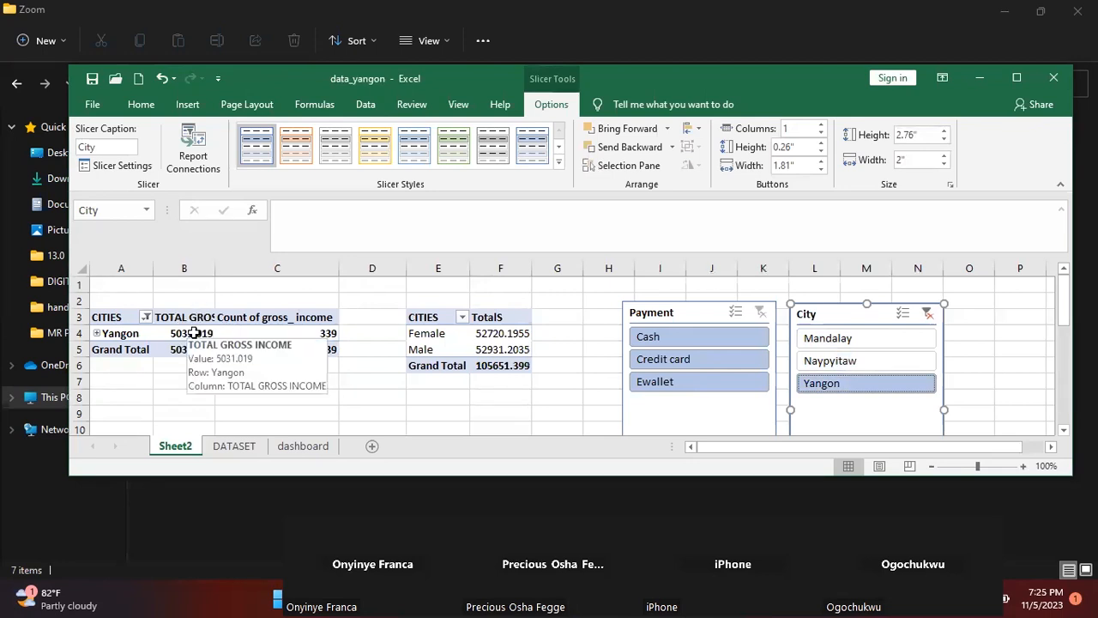
click(926, 316)
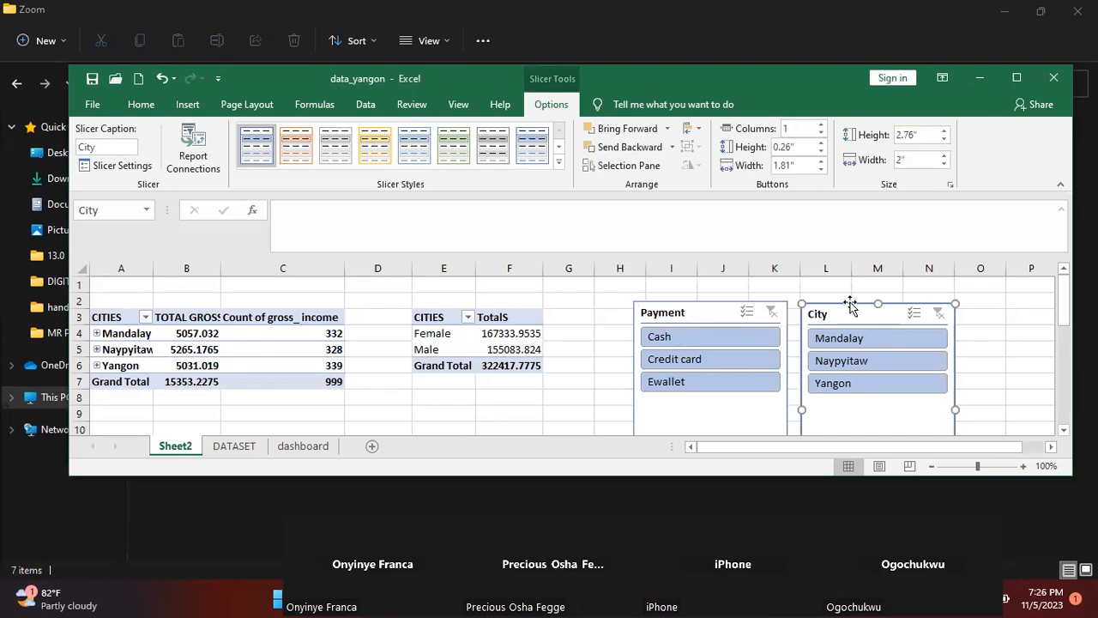
Maximize the workbook window and move the Payment slicer to the other side of the City slicer, around columns O to Q
click(1016, 77)
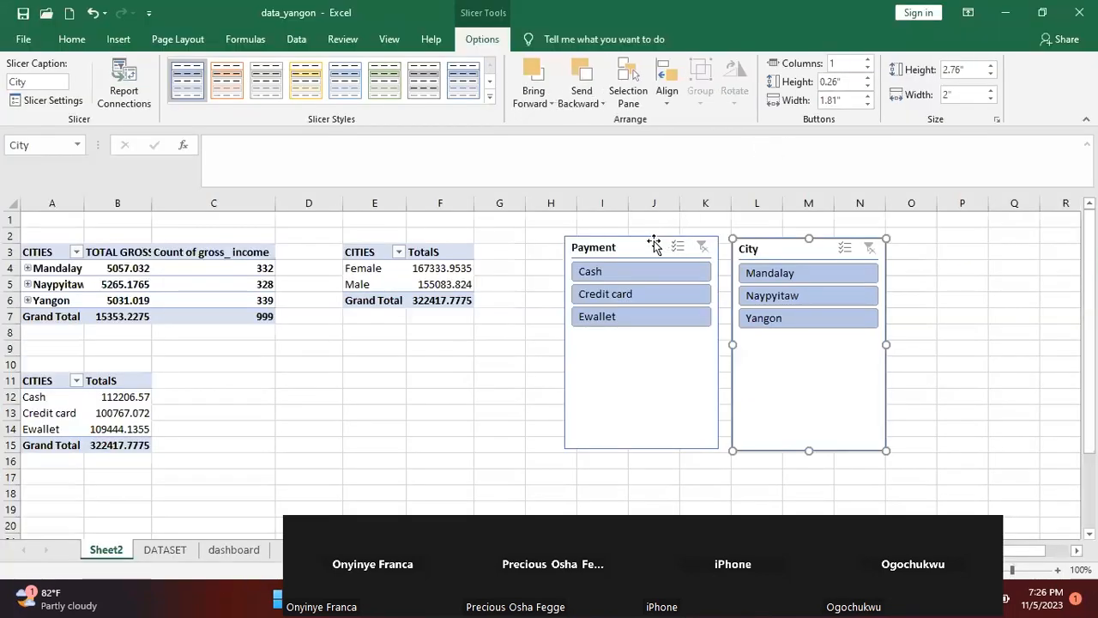
drag(651, 246, 987, 240)
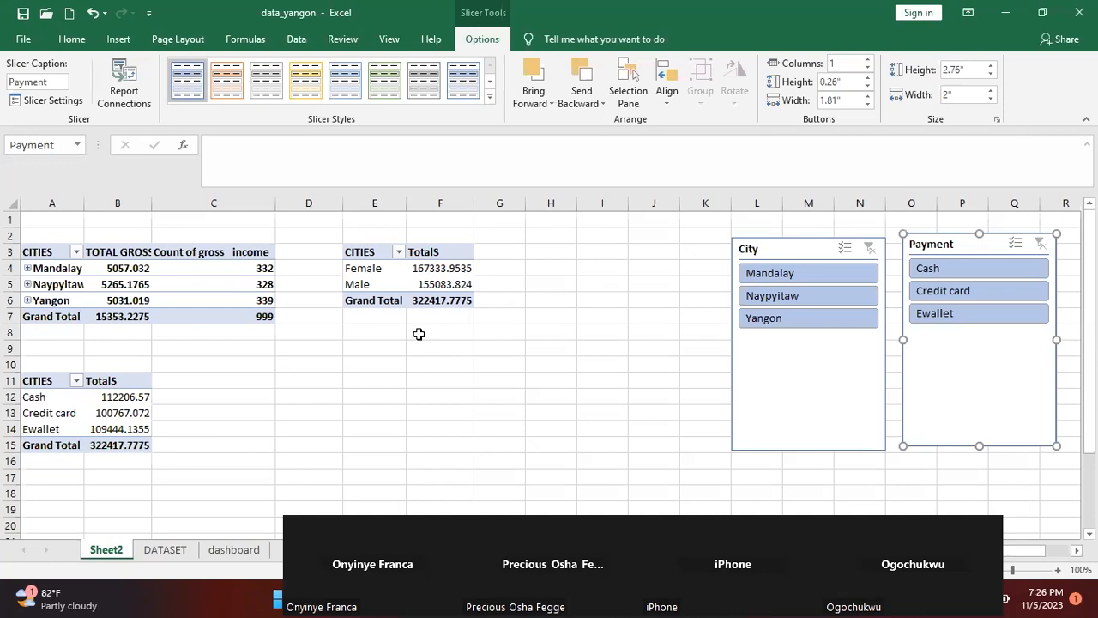
Insert a Pie PivotChart based on the gender PivotTable
click(435, 273)
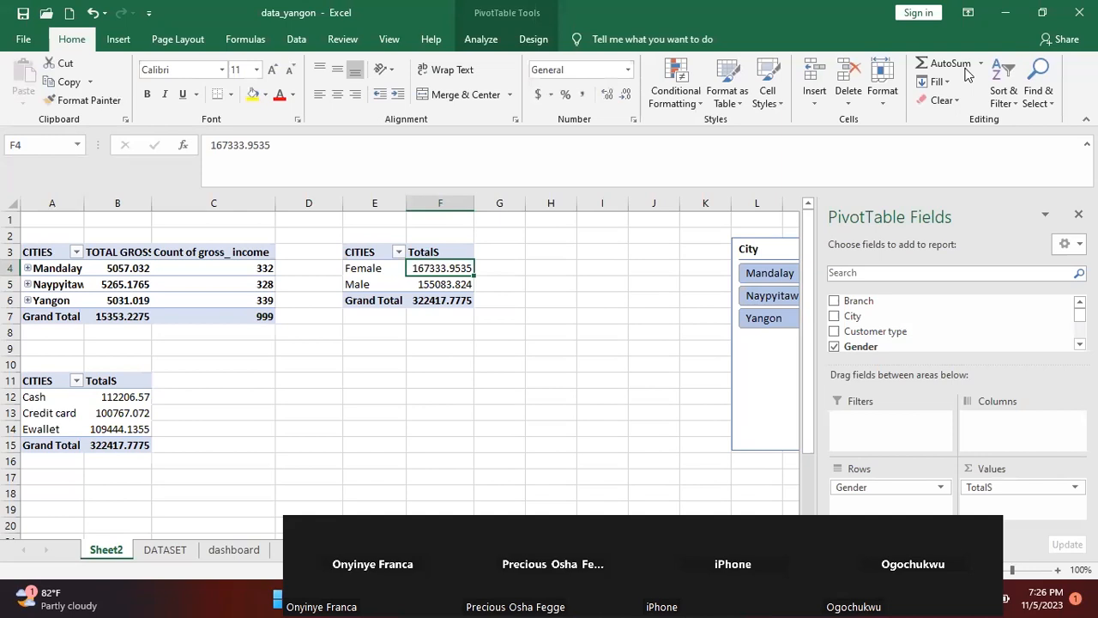
click(1042, 12)
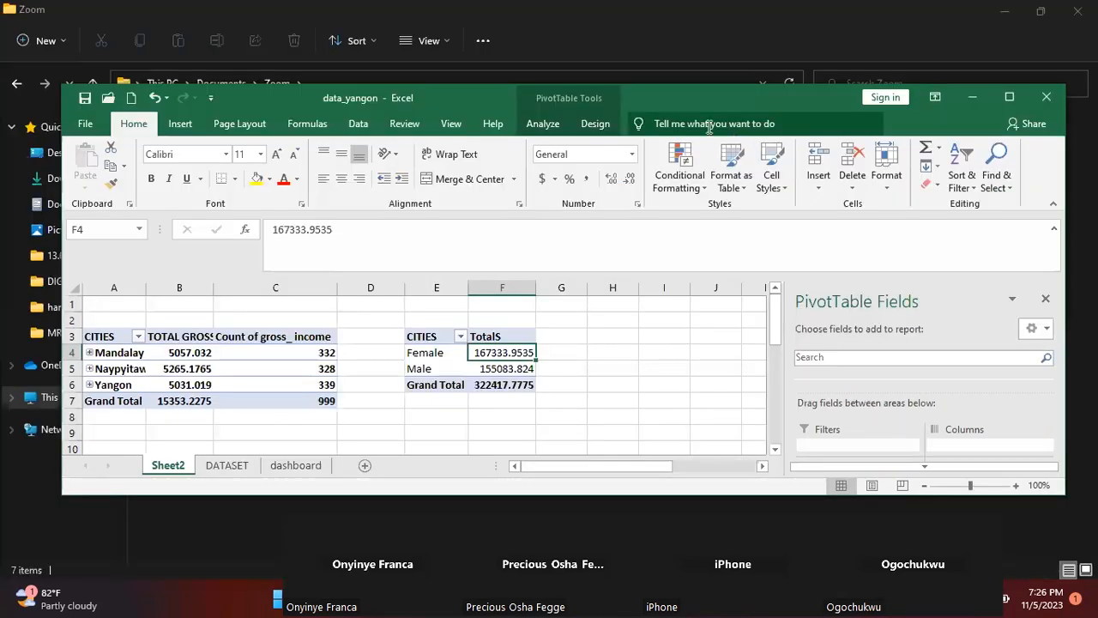
click(543, 125)
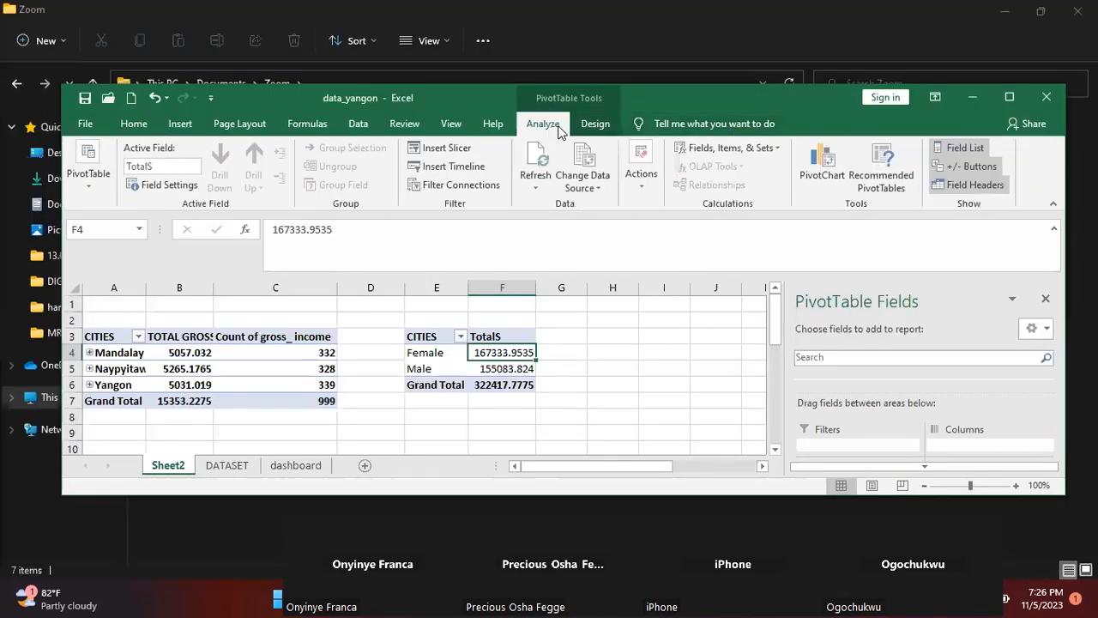
click(823, 171)
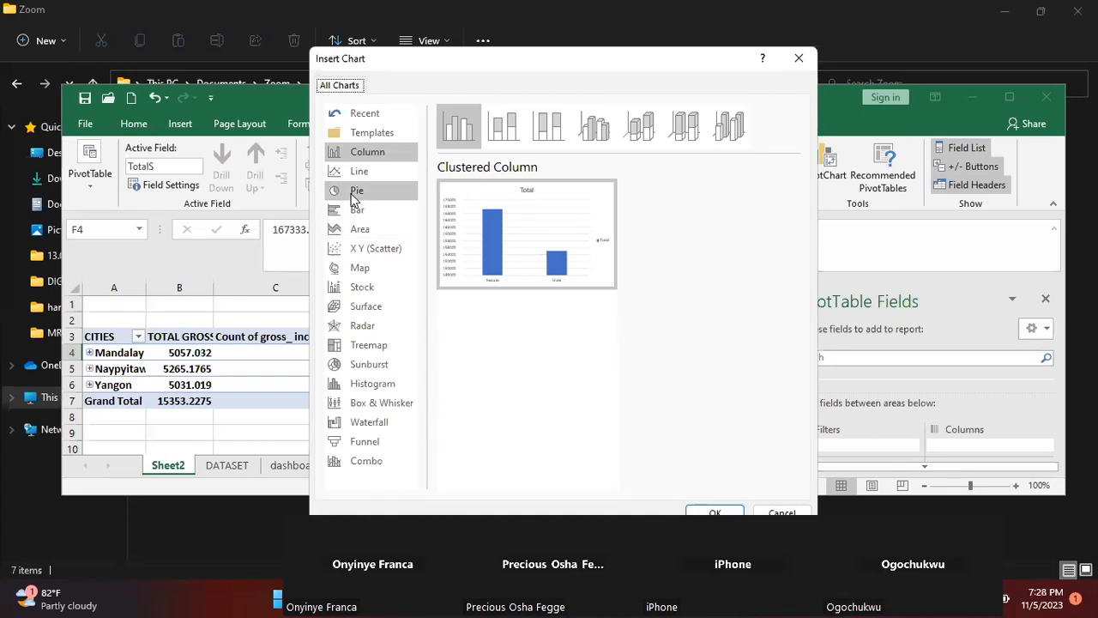
click(354, 196)
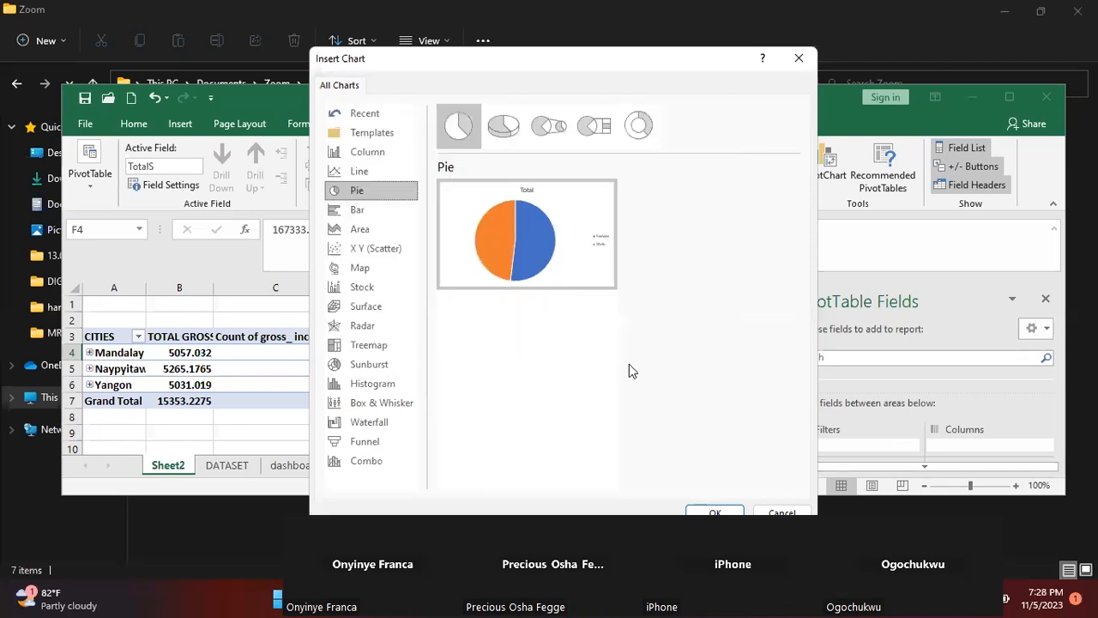
click(717, 512)
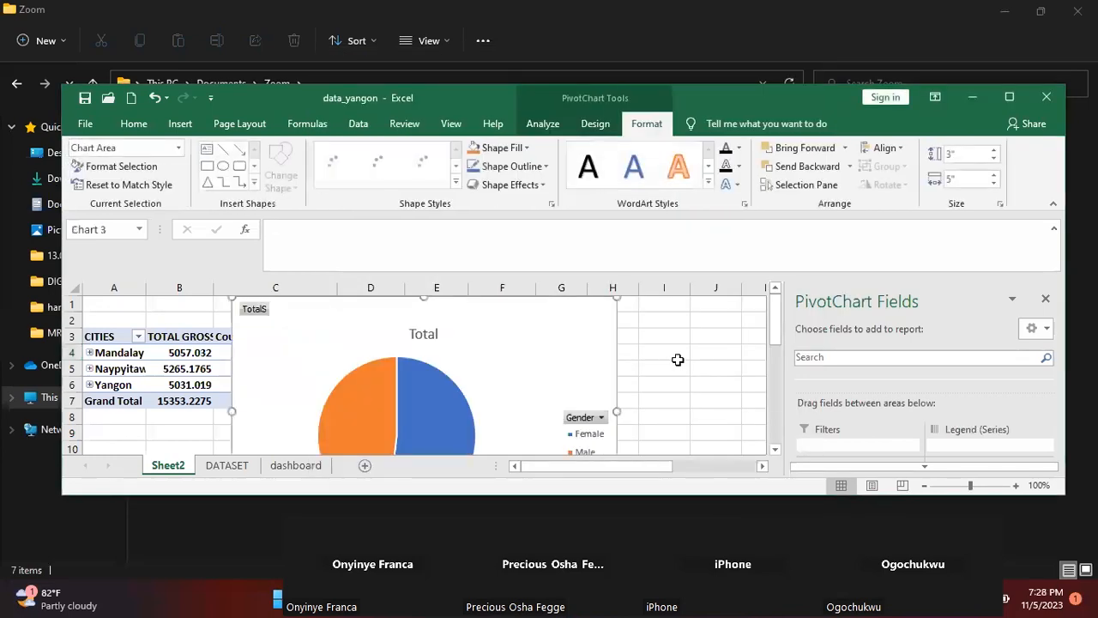
Move the gender pie chart below its PivotTable and shrink it to about 2.5" high by 3.23" wide
click(1007, 98)
drag(613, 304, 574, 363)
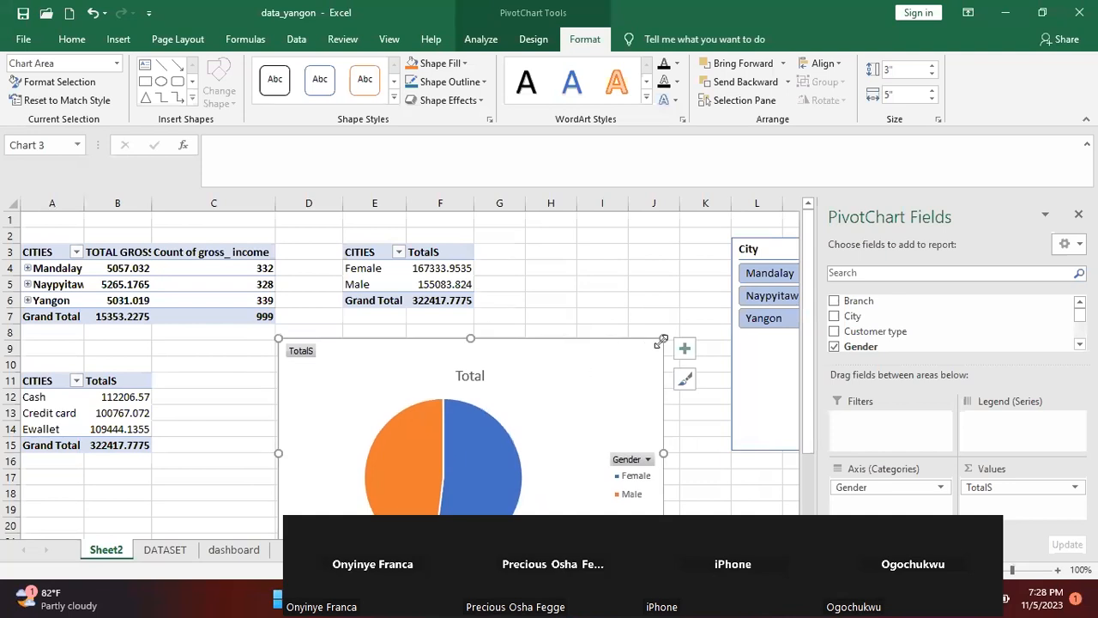
drag(663, 339, 480, 330)
mouse_move(364, 454)
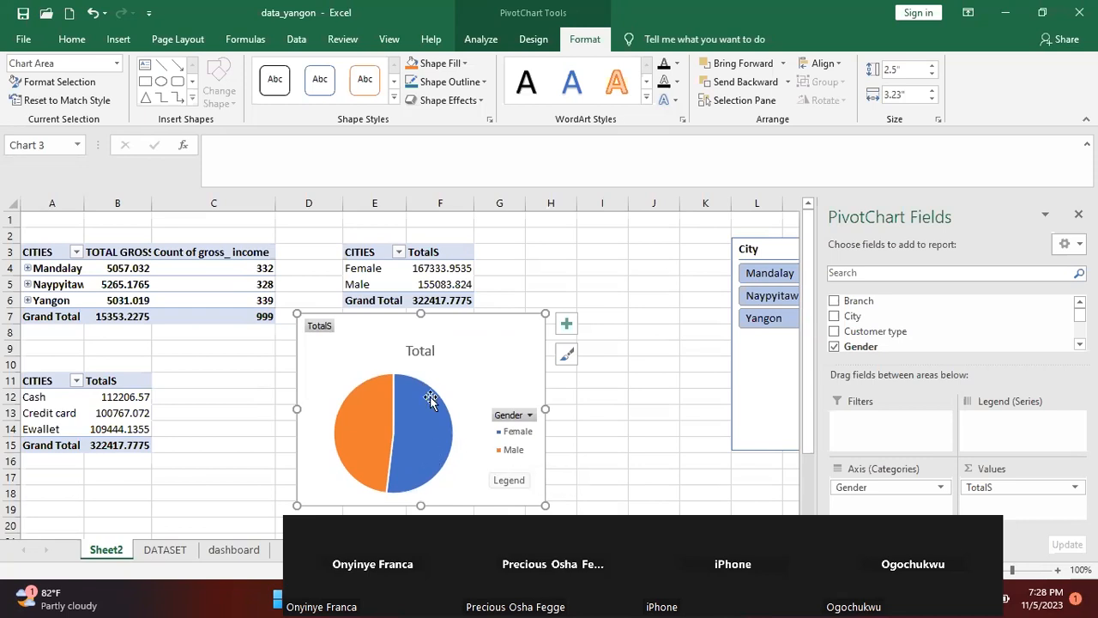
Filter the pie chart's Gender field to Female only and restore it to all genders
click(528, 416)
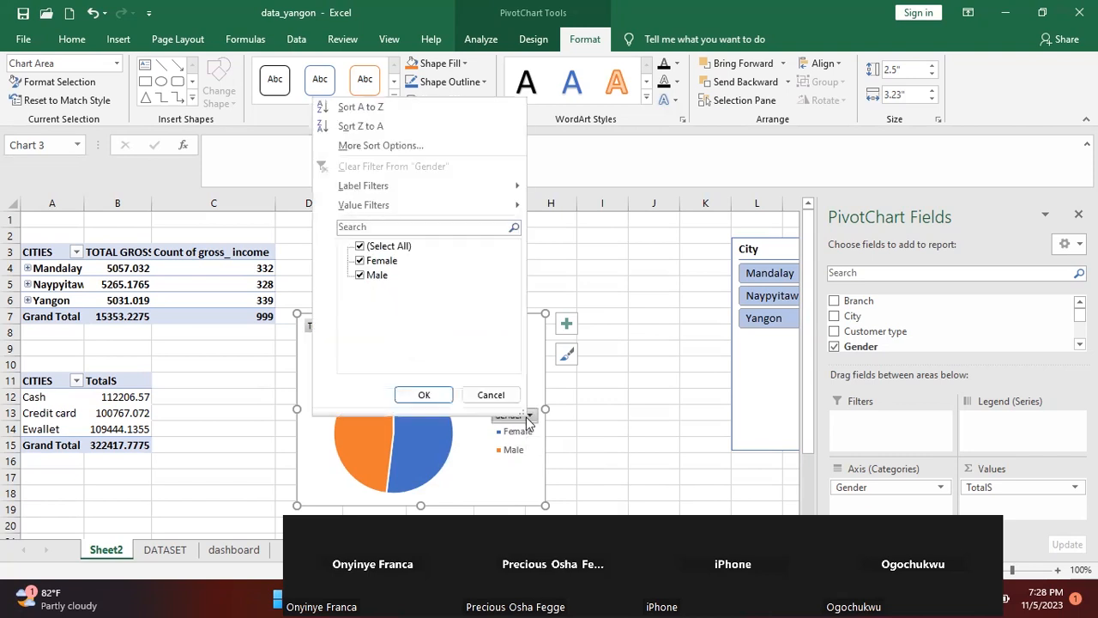
click(360, 247)
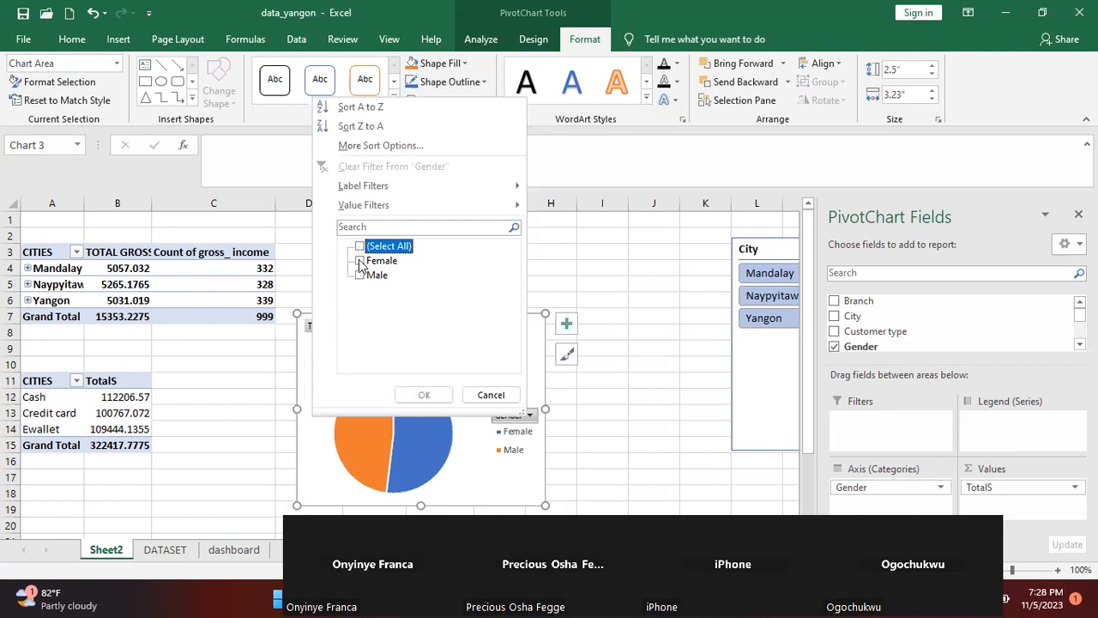
click(360, 261)
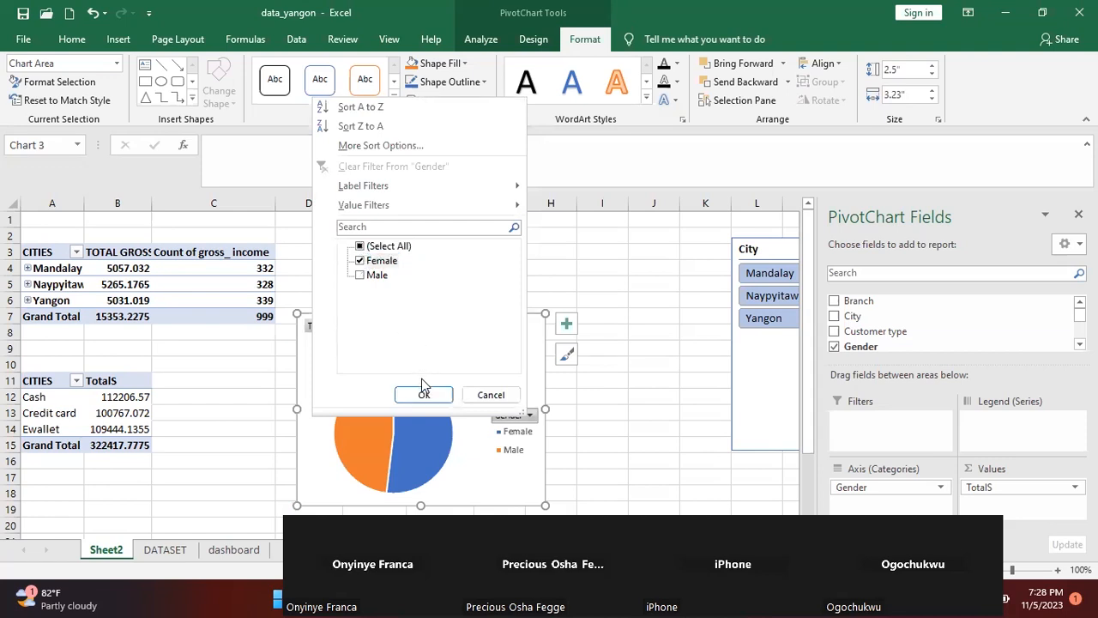
click(423, 393)
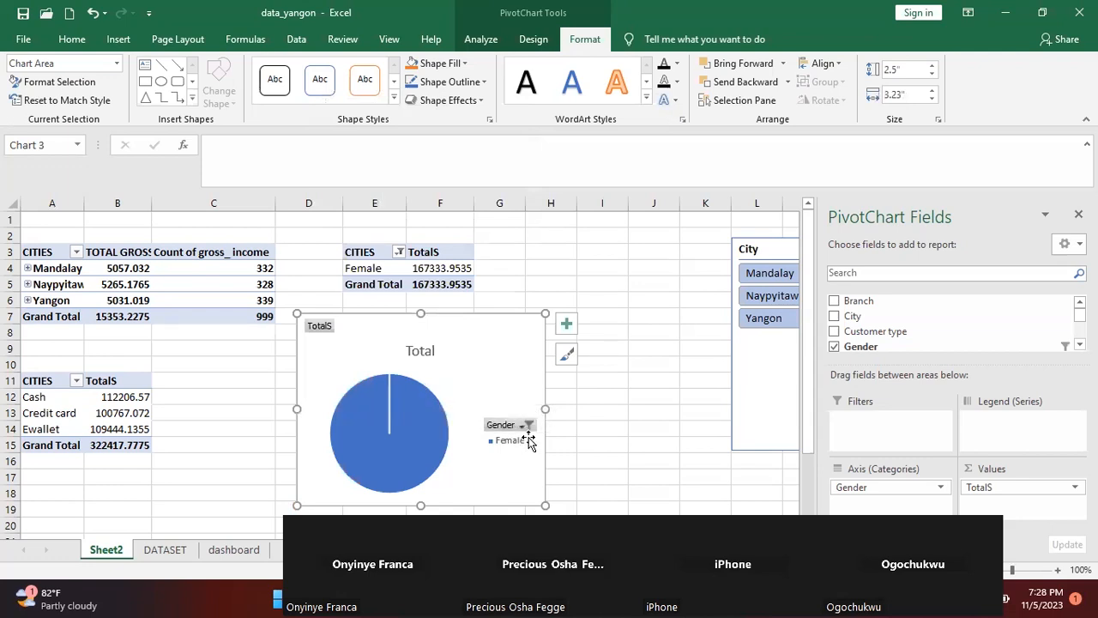
click(528, 425)
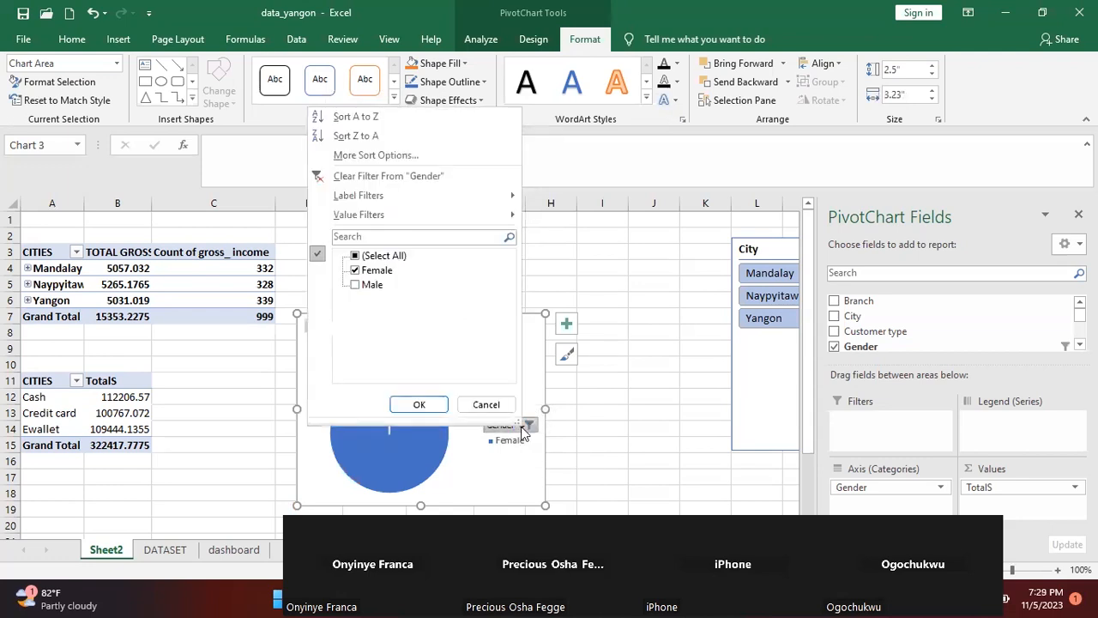
click(356, 257)
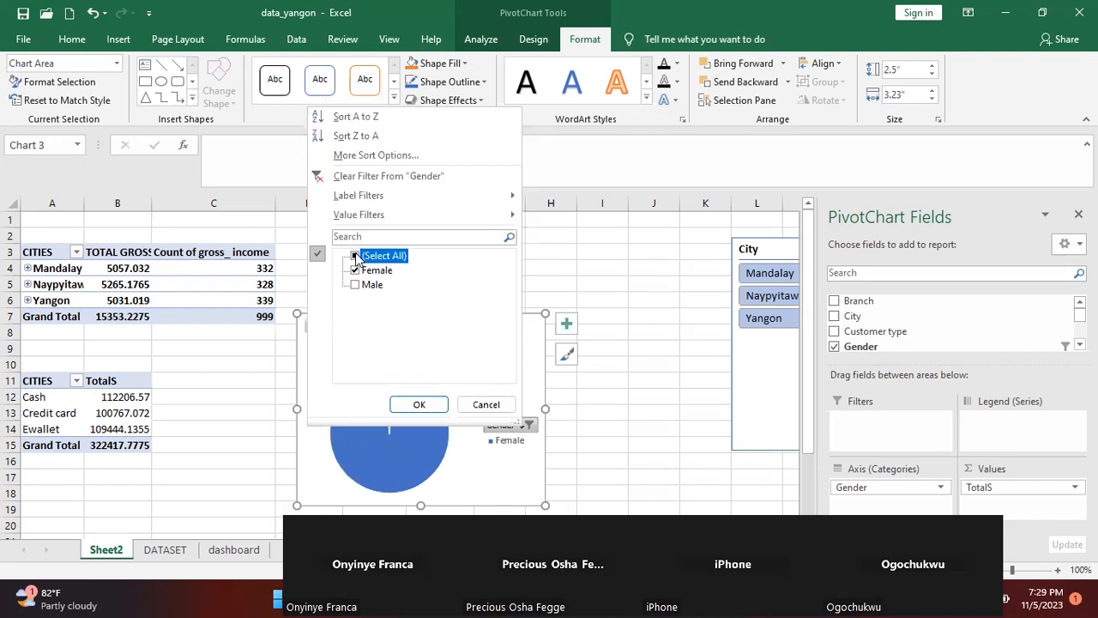
click(410, 400)
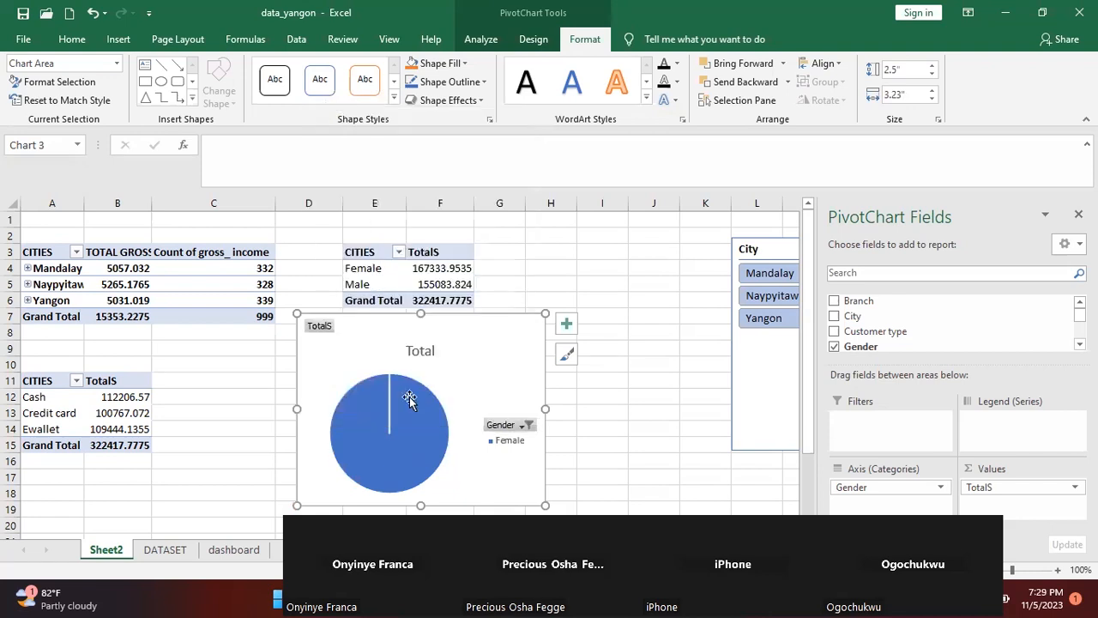
Place the gender pie chart between its PivotTable and the City slicer, resizing it to about 2.39" high by 2.75" wide
drag(447, 373, 601, 294)
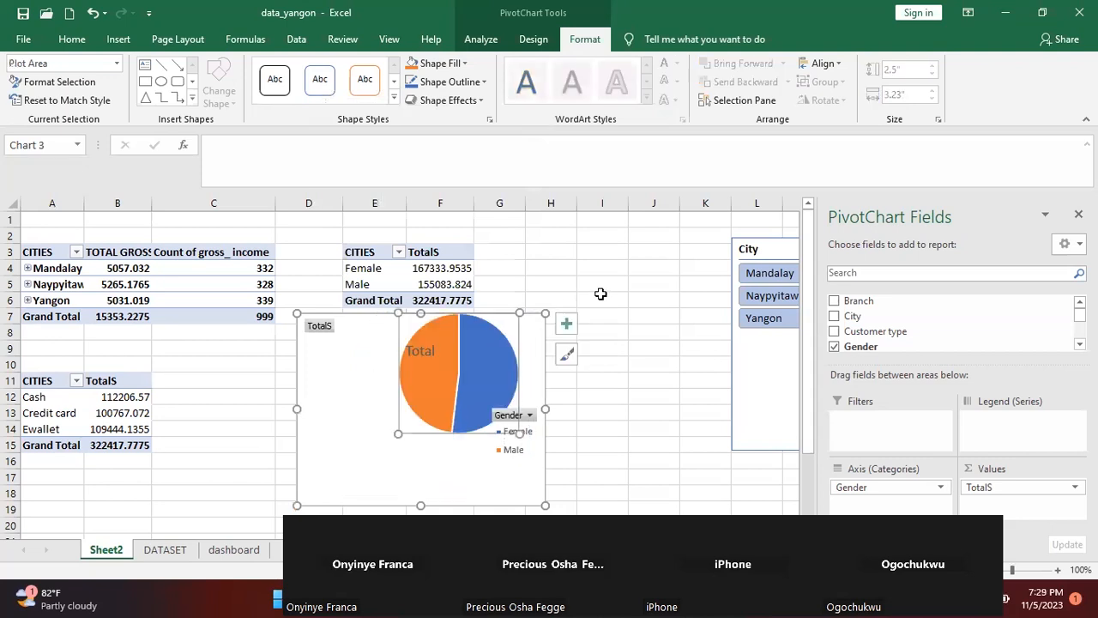
key(ctrl+z)
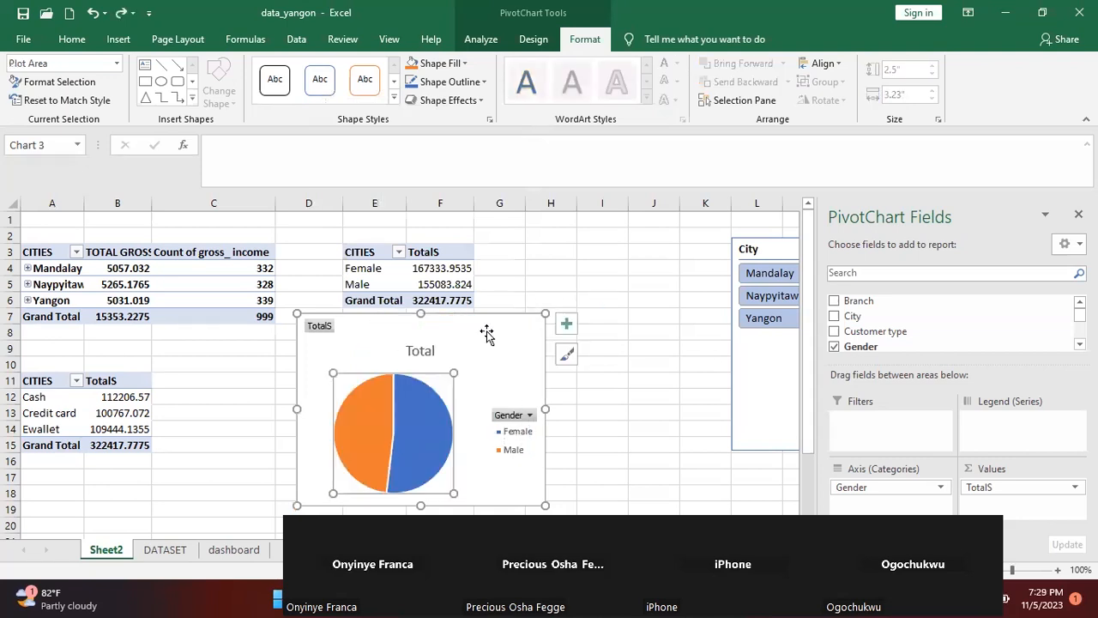
drag(494, 332, 683, 265)
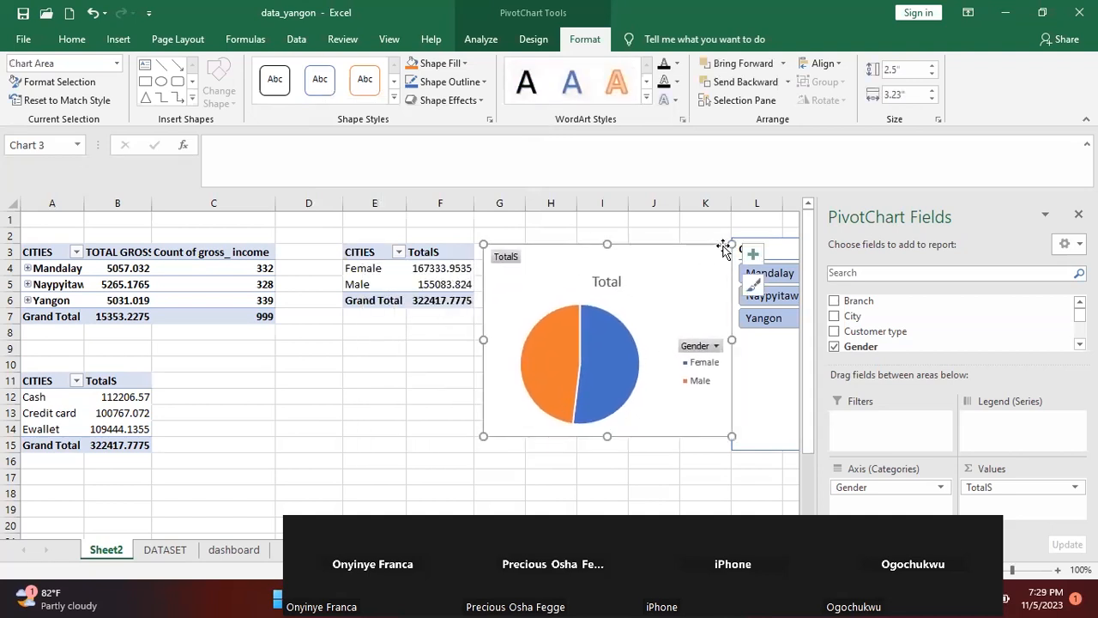
drag(728, 242, 668, 259)
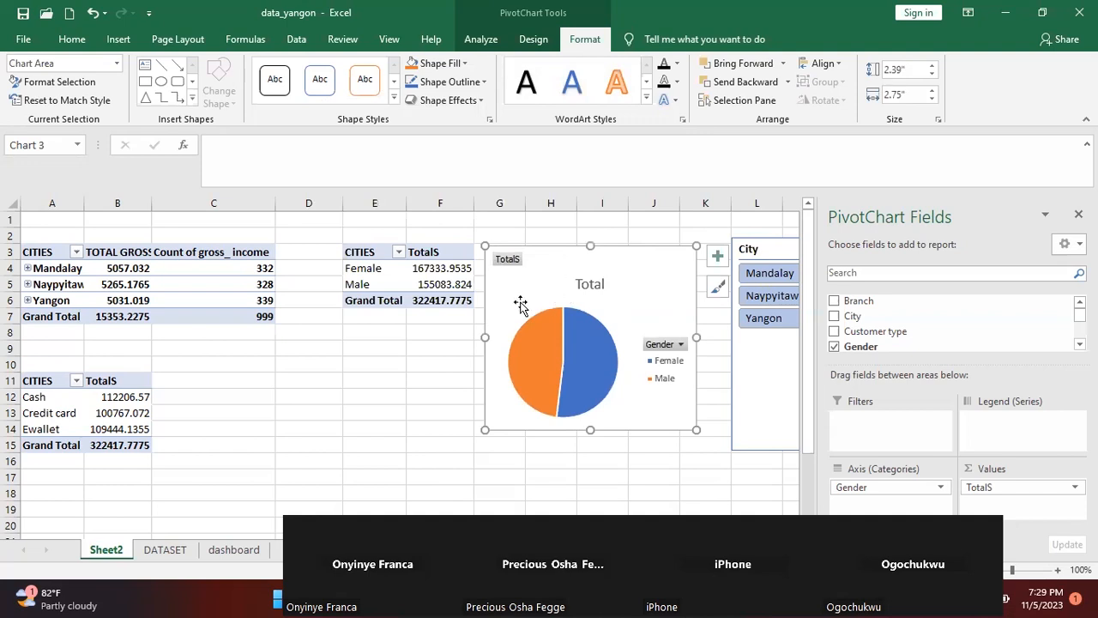
Insert a Clustered Bar PivotChart based on the gender PivotTable
click(431, 283)
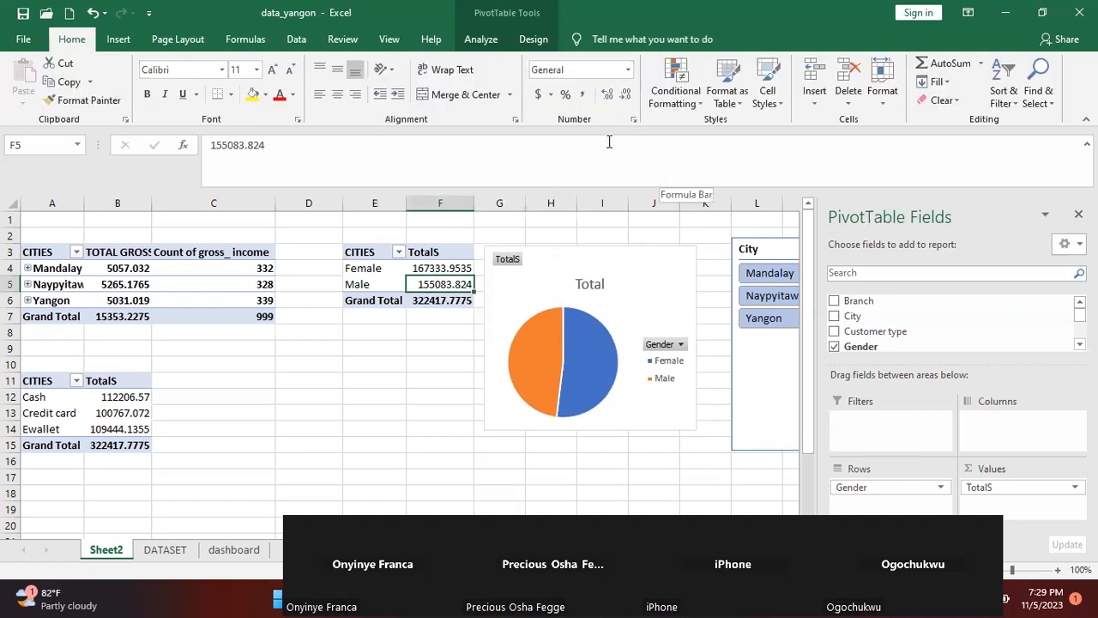
double_click(982, 33)
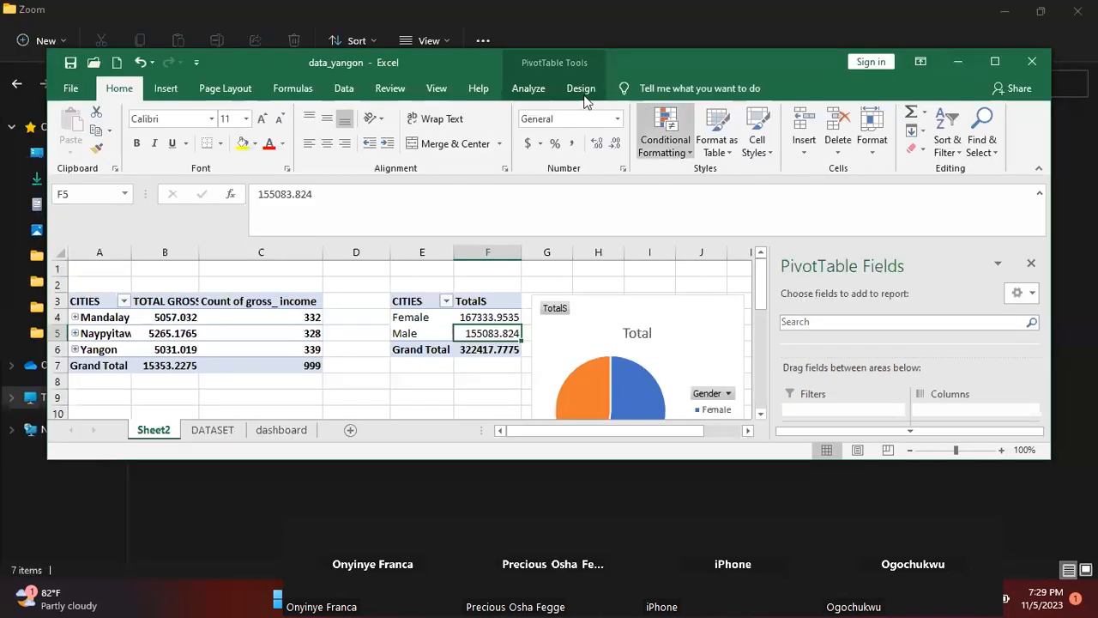
click(532, 90)
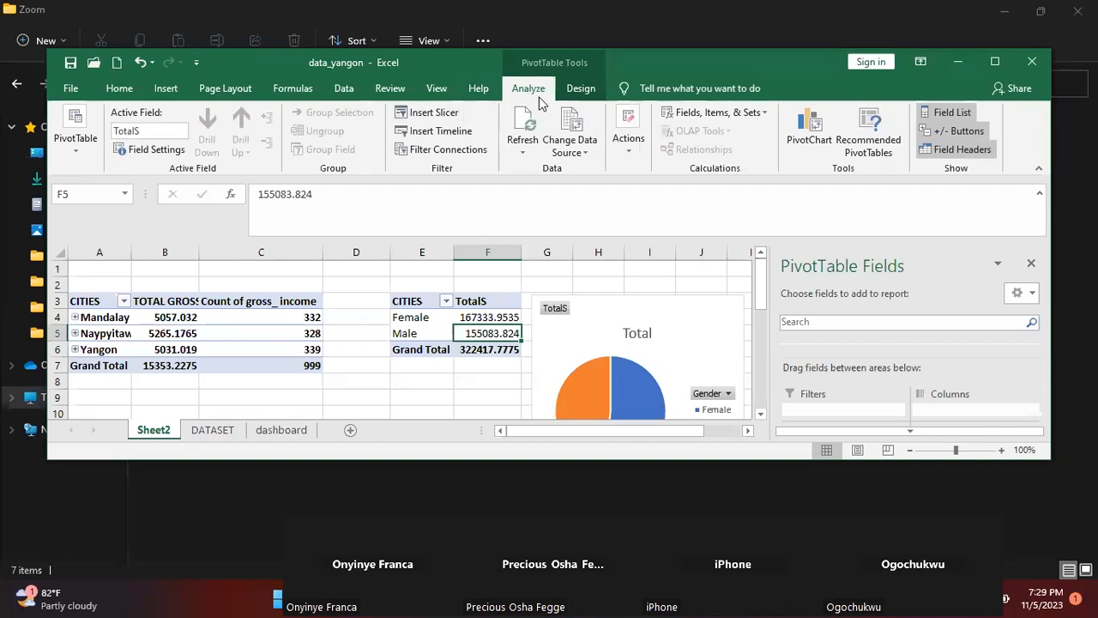
click(807, 130)
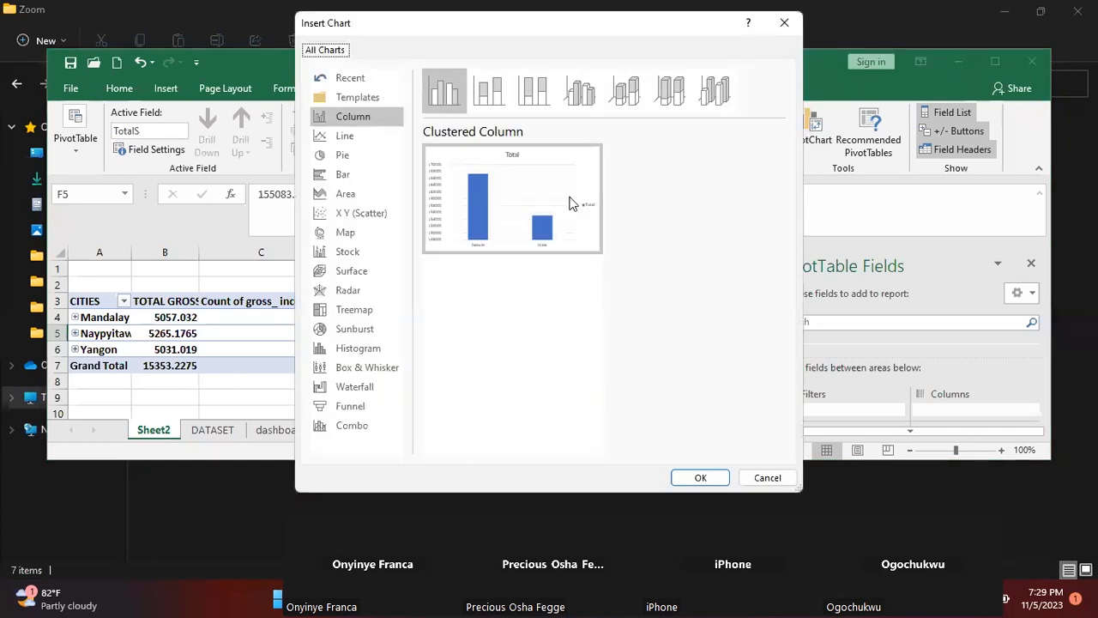
mouse_move(437, 246)
click(356, 178)
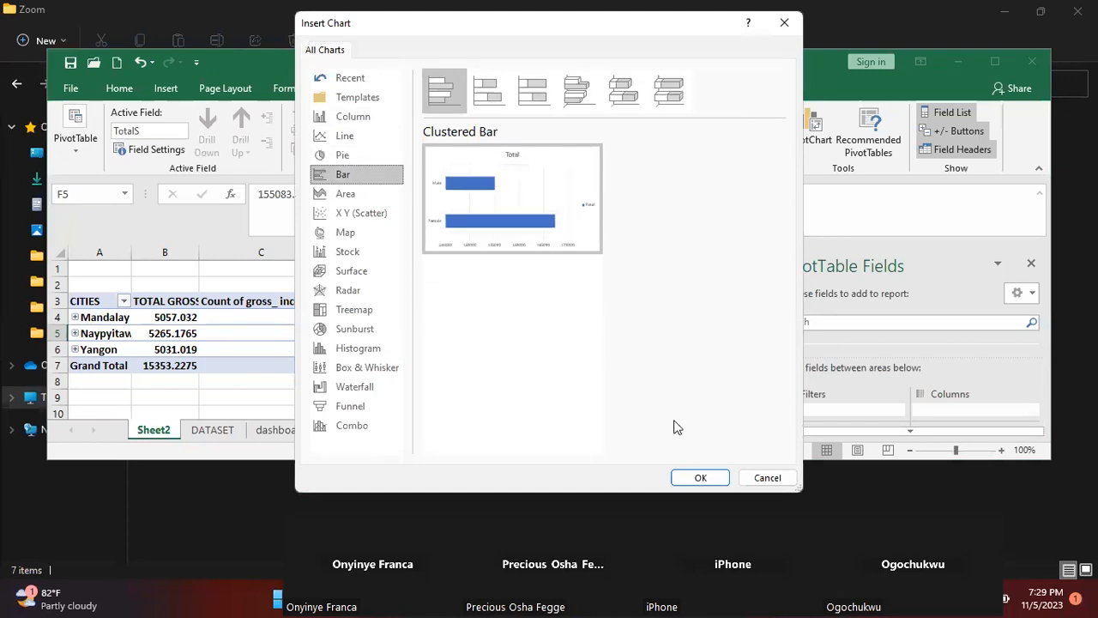
click(686, 474)
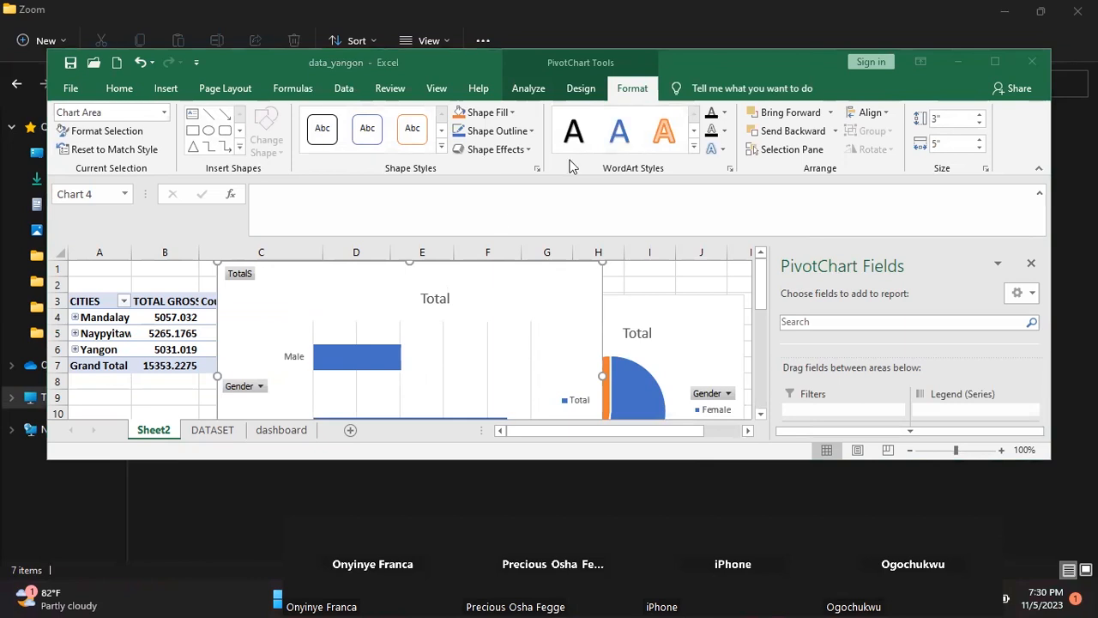
click(987, 62)
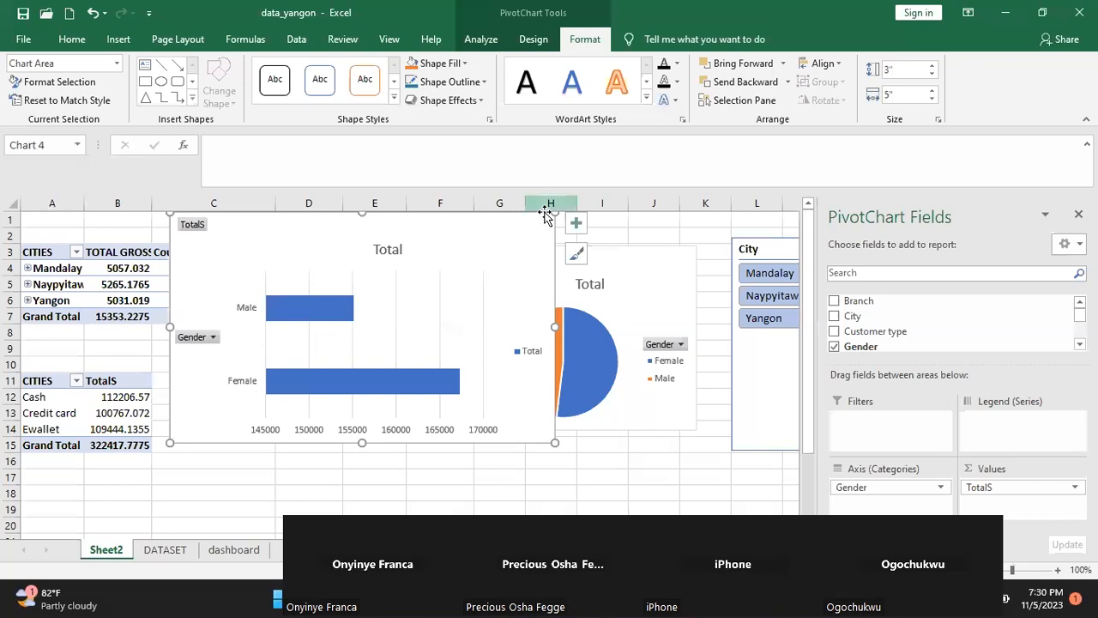
Shrink the gender bar chart to about 2.29" high by 3.66" wide and place it below the pie chart
drag(480, 243, 401, 354)
mouse_move(491, 329)
mouse_down()
mouse_move(388, 383)
mouse_move(407, 336)
mouse_move(434, 358)
mouse_move(416, 359)
mouse_up()
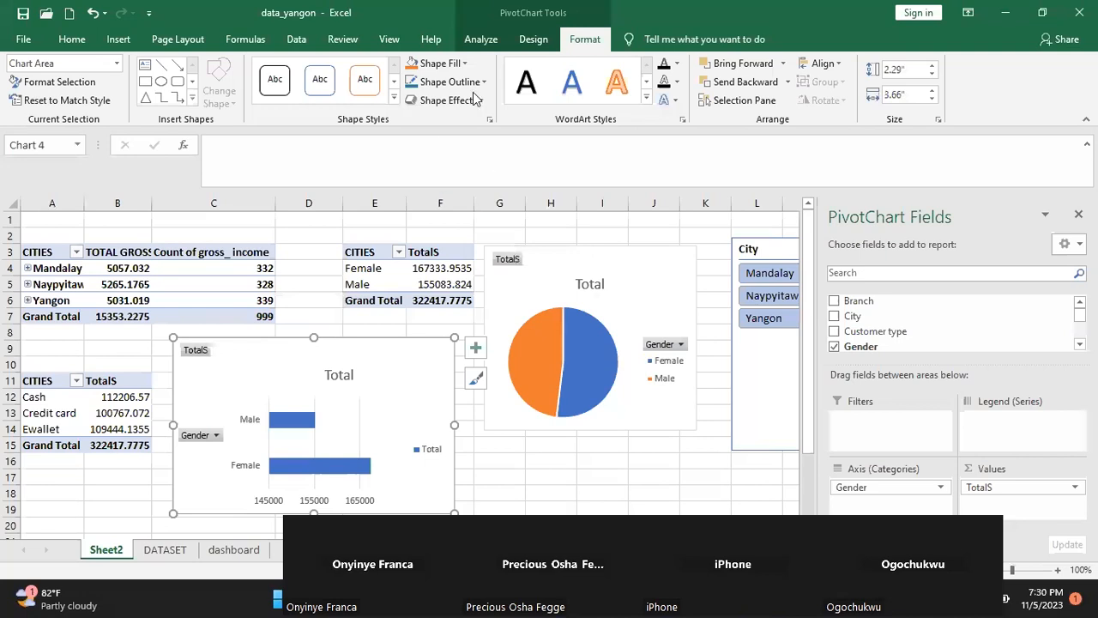
click(417, 383)
drag(417, 383, 658, 457)
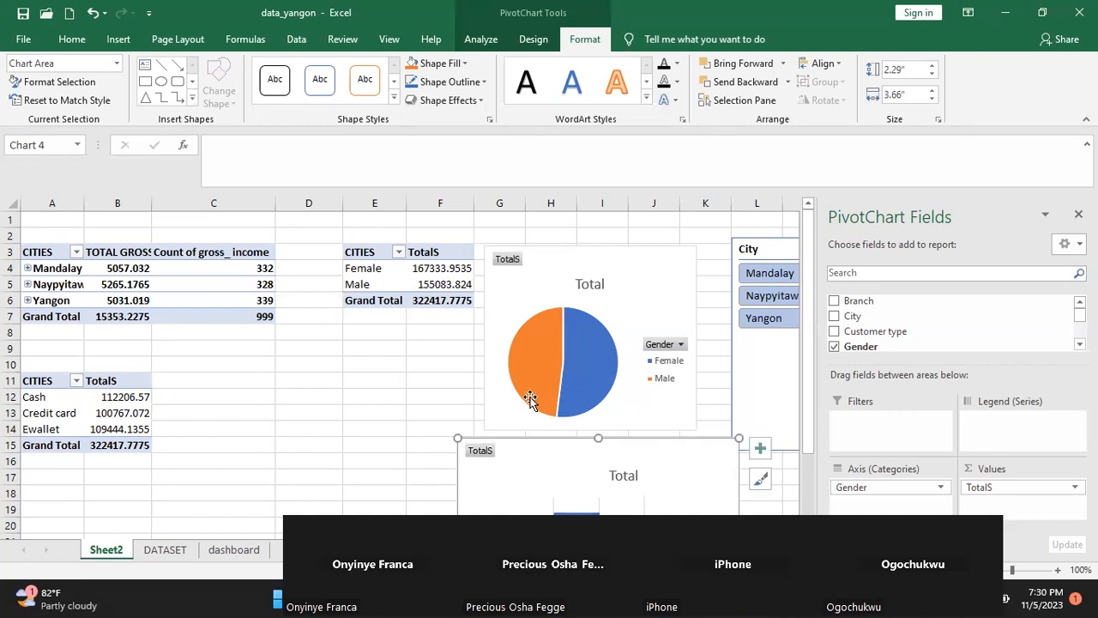
Move the gender PivotTable from E3 to C12, directly beside the payment method PivotTable
drag(363, 251, 455, 299)
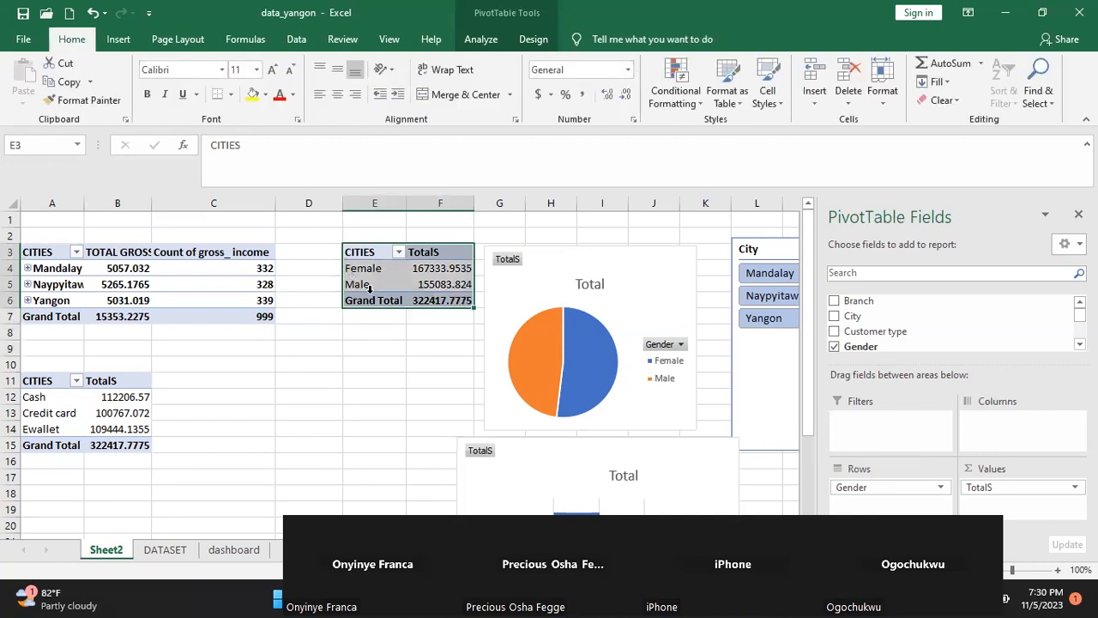
drag(371, 302, 253, 441)
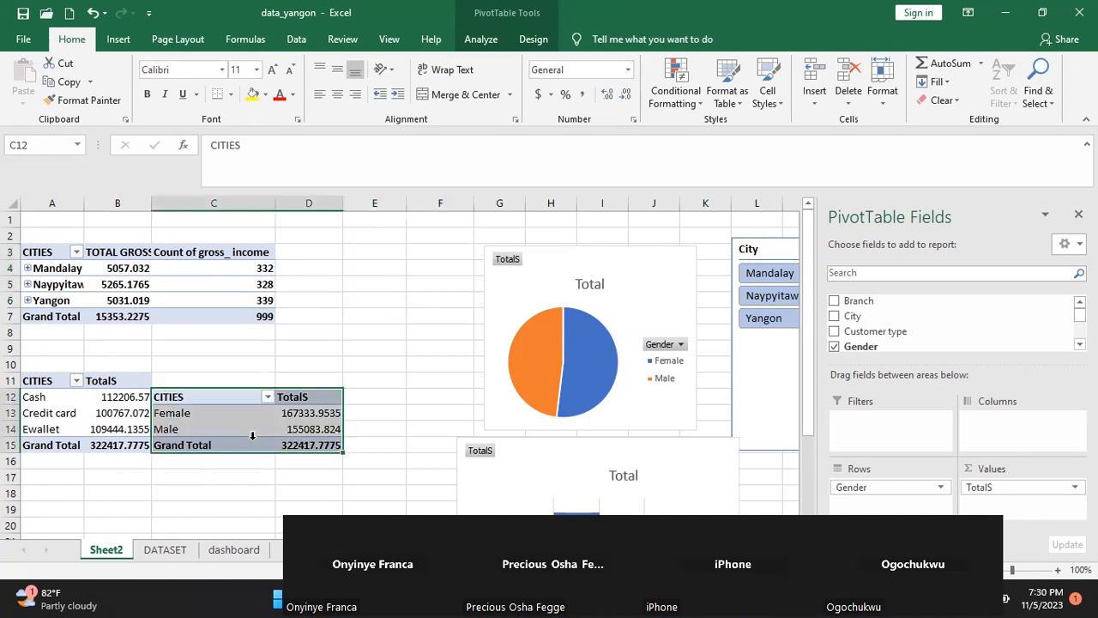
Move the gender pie chart over columns E to I, widen it, and align the bar chart directly beneath it
drag(555, 273, 430, 254)
drag(570, 317, 614, 314)
drag(591, 443, 487, 435)
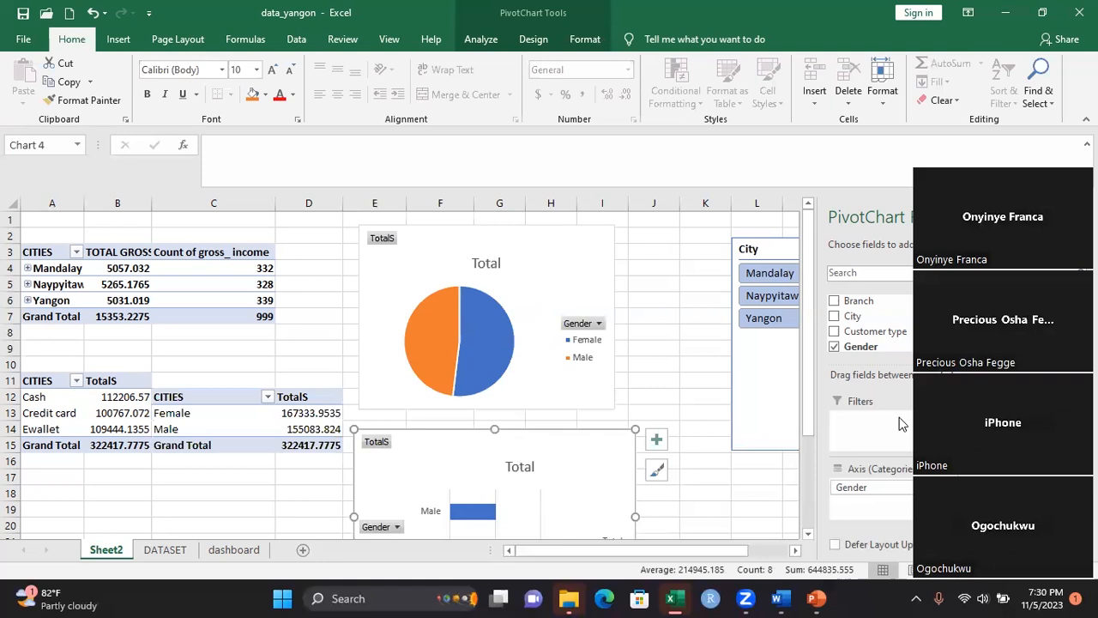
Make the gender bar chart slightly taller and narrower, extending it to about row 27 and aligning its edge with the pie chart
scroll(806, 532, down, 2)
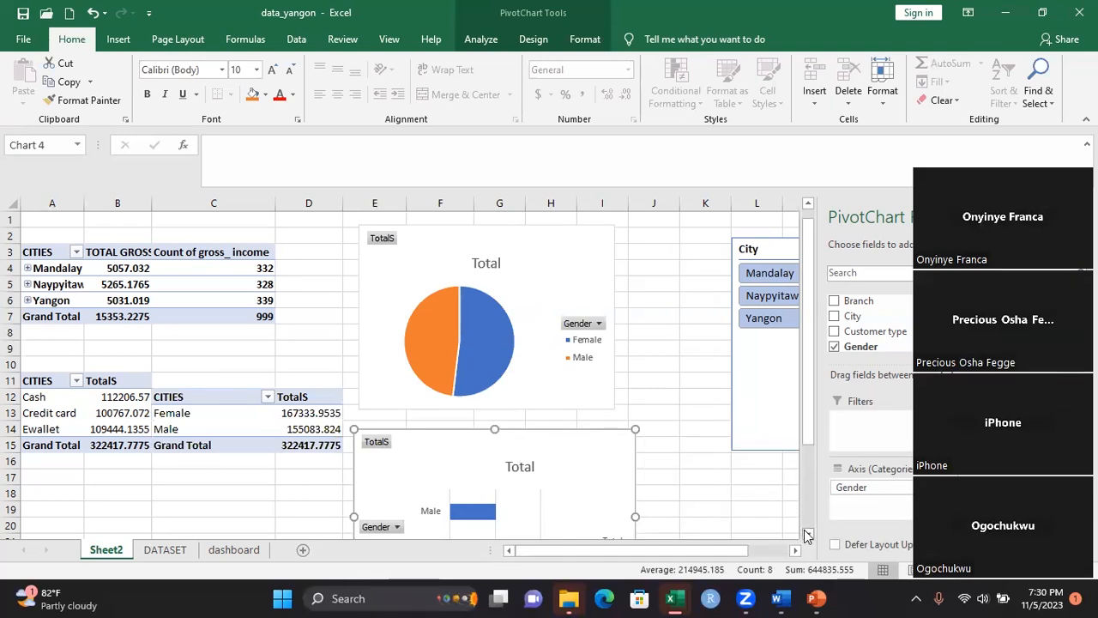
click(807, 533)
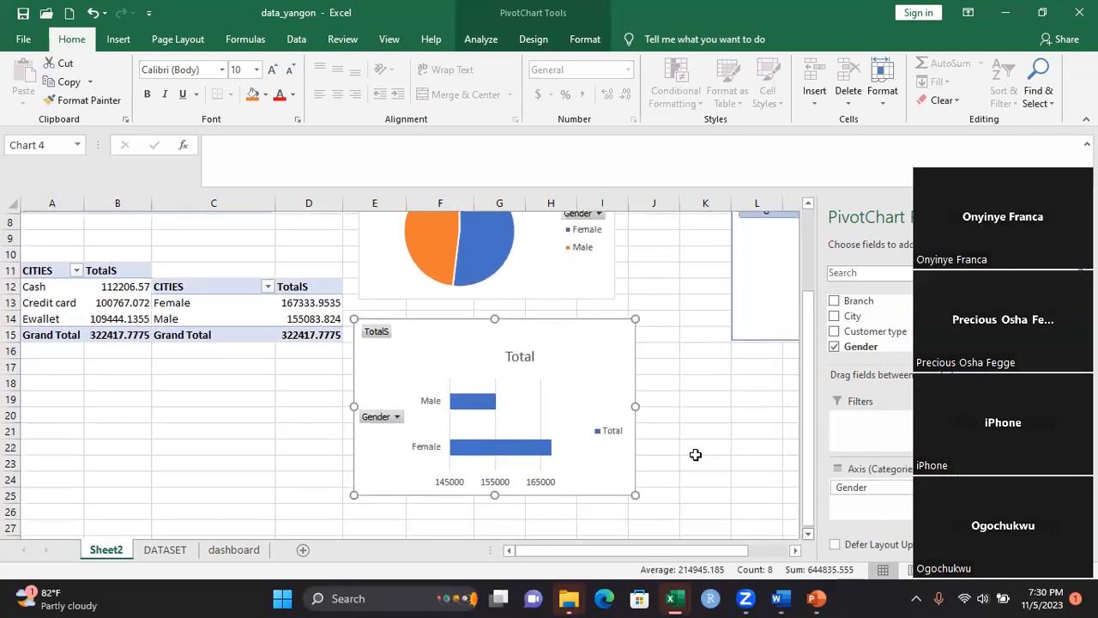
click(520, 496)
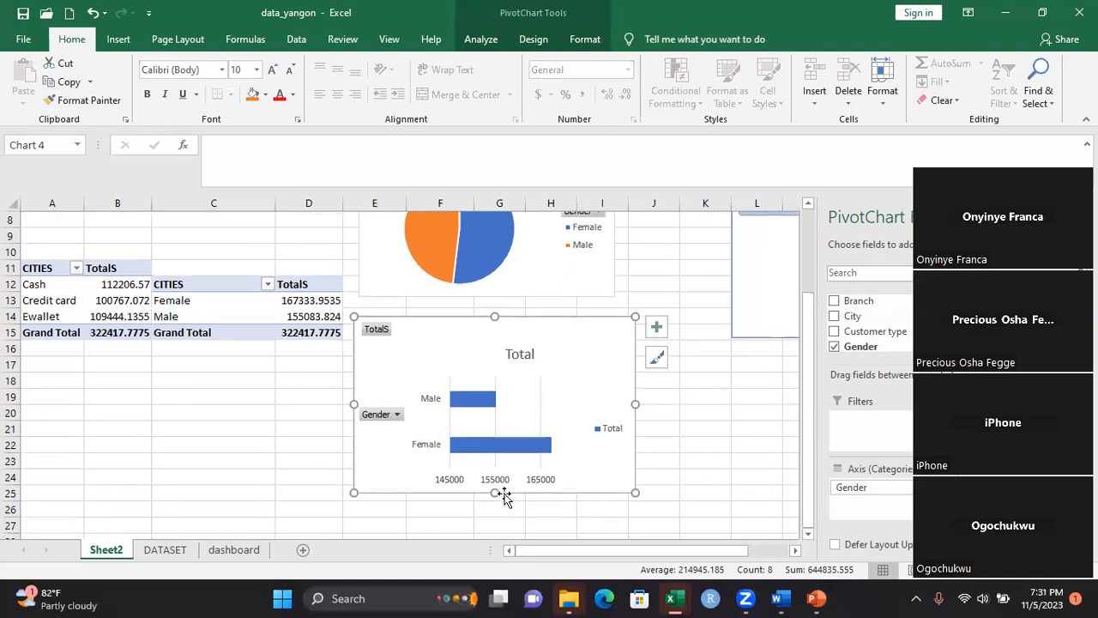
drag(495, 493, 495, 519)
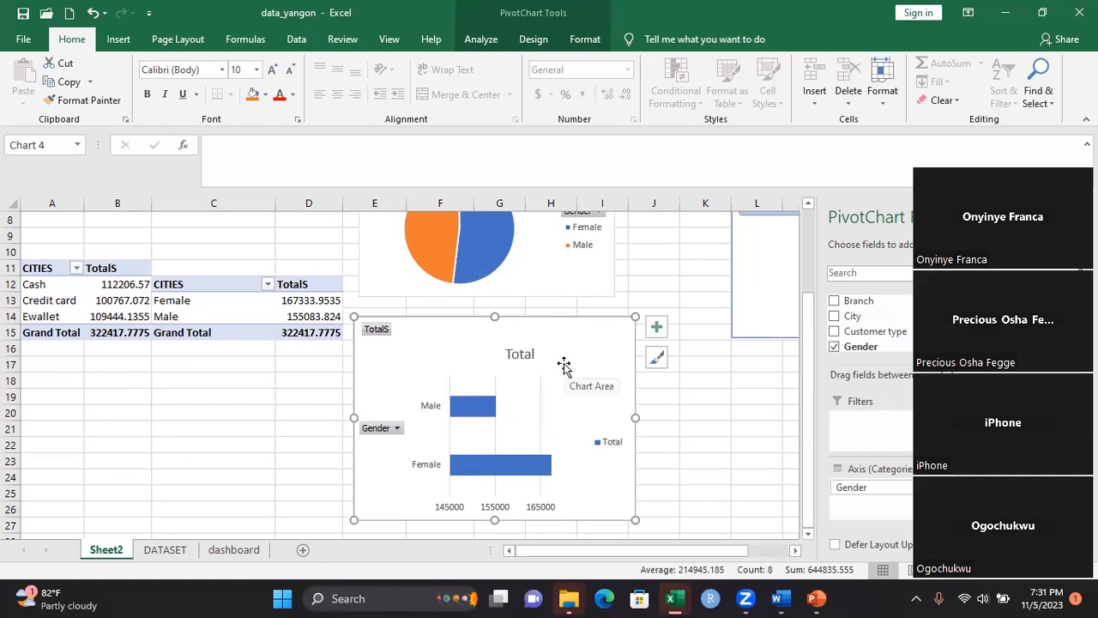
drag(564, 365, 567, 363)
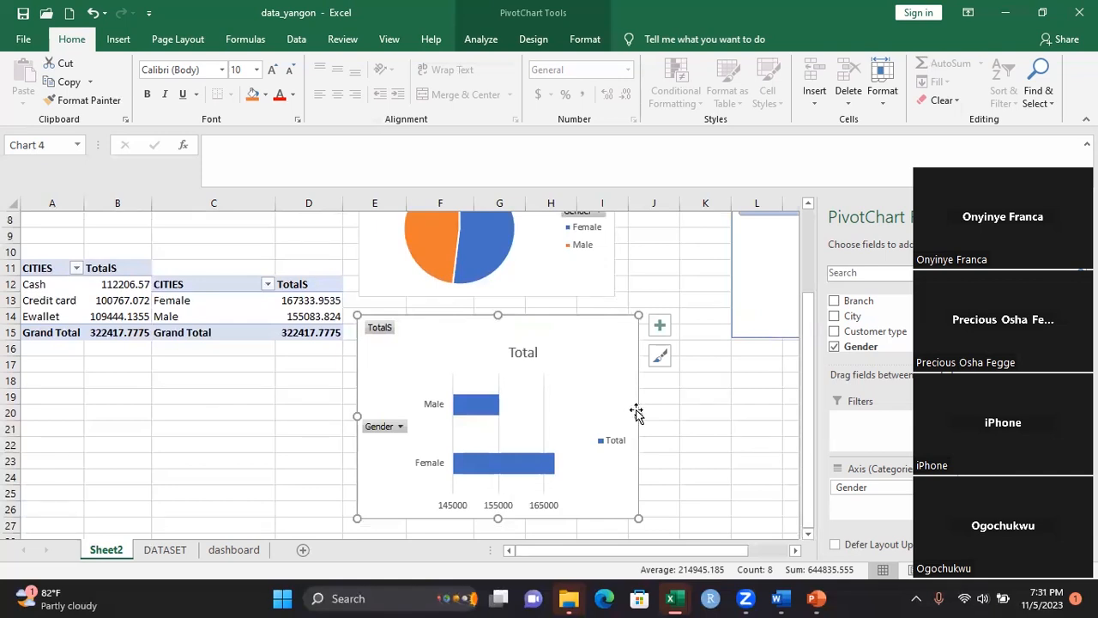
drag(636, 416, 625, 416)
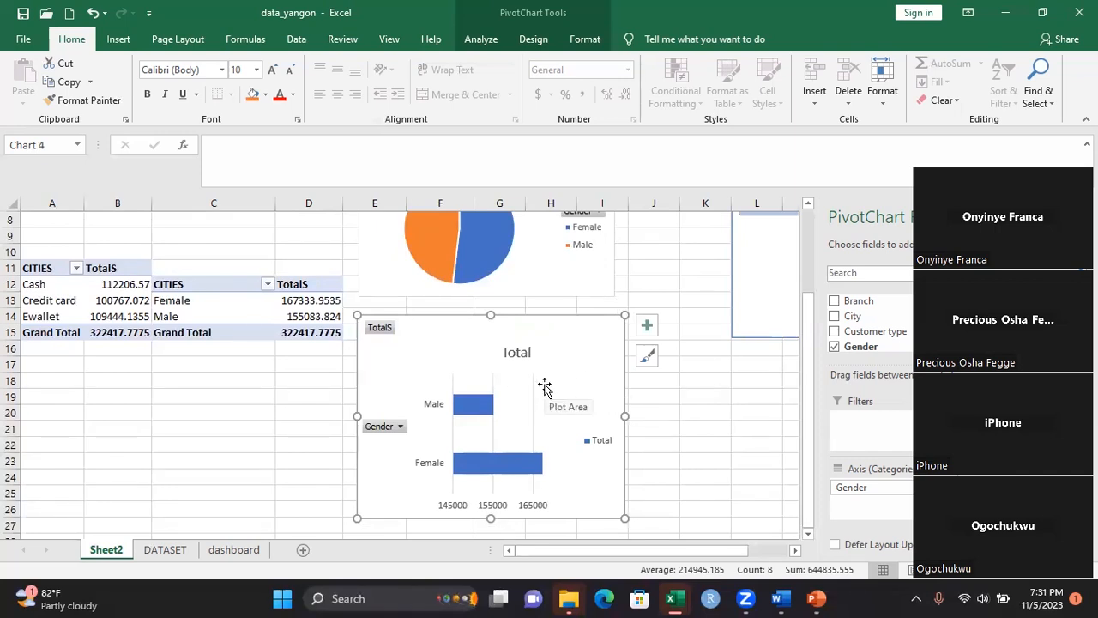
Reposition the bar chart's title further left within the chart, above the Male bar
click(508, 352)
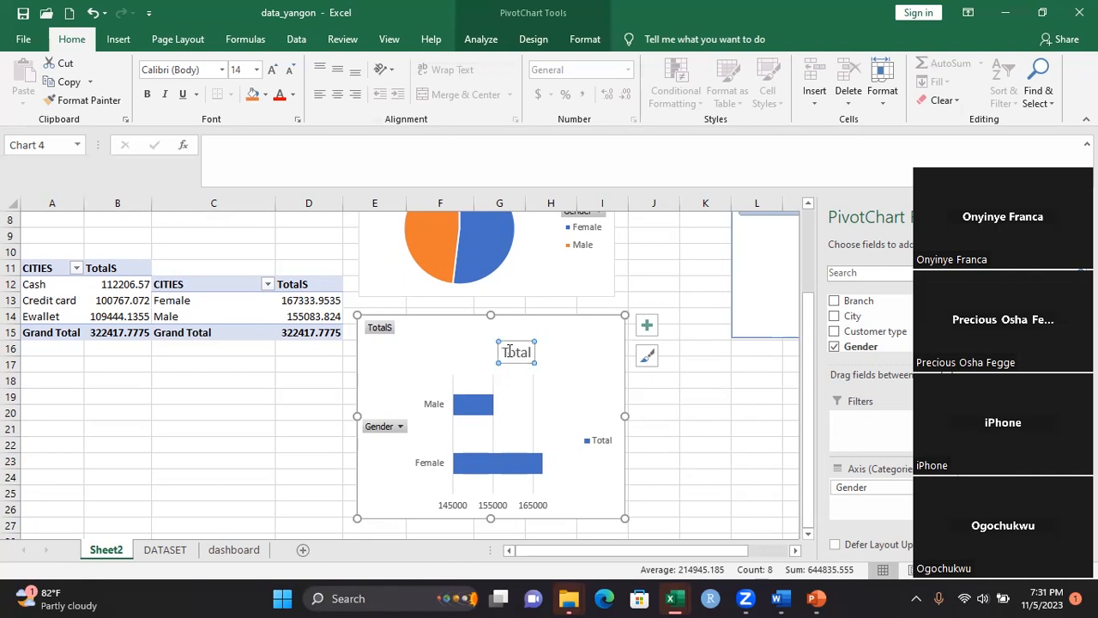
double_click(500, 352)
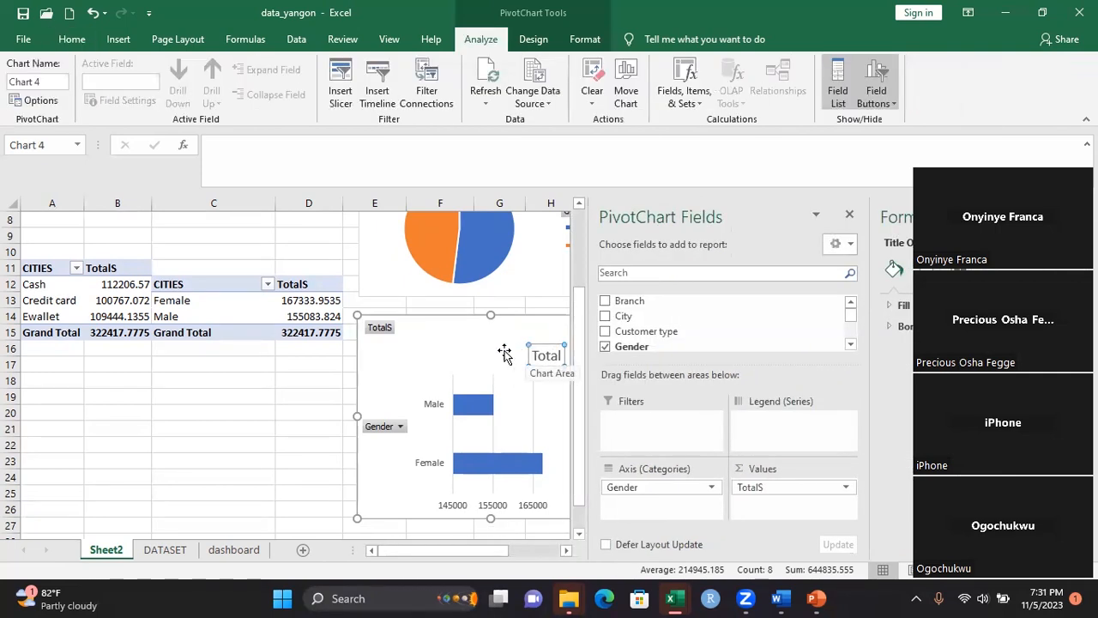
right_click(530, 352)
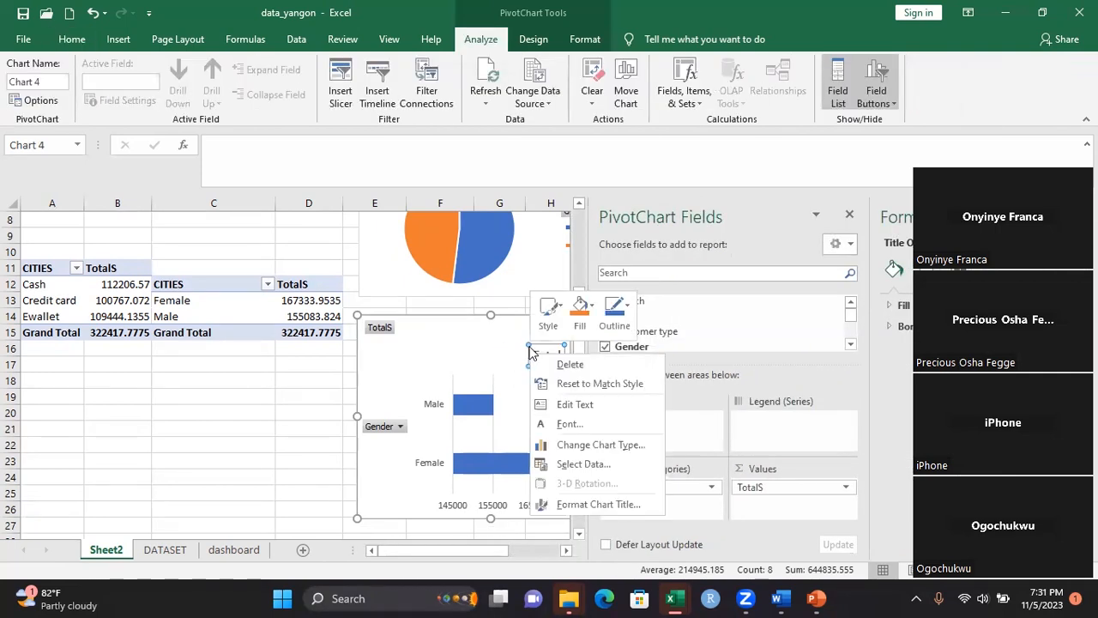
key(Escape)
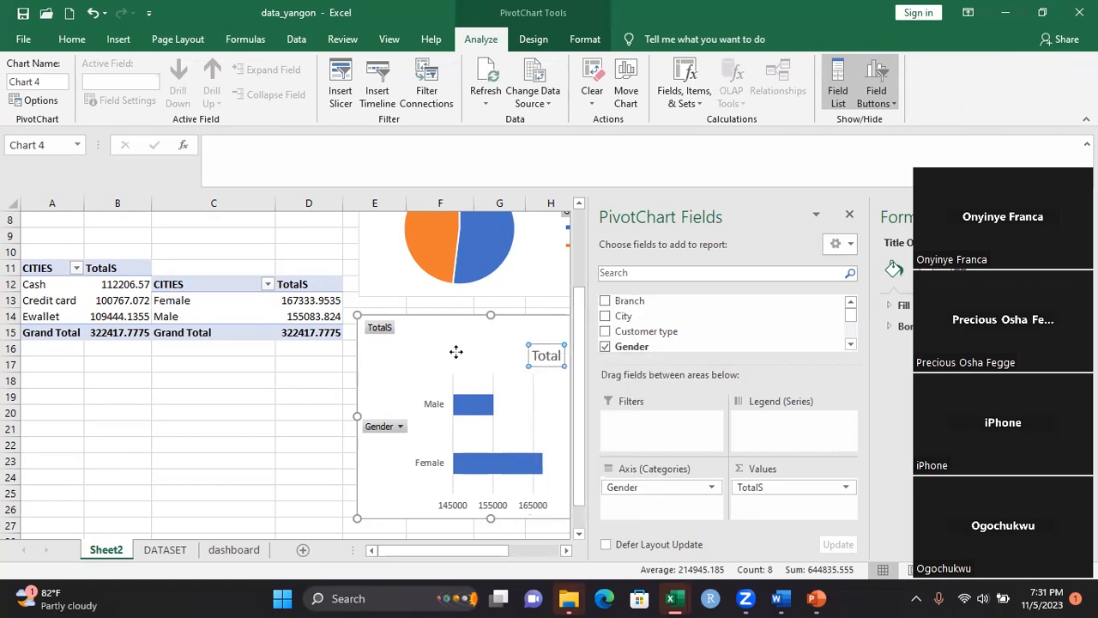
drag(530, 352, 455, 351)
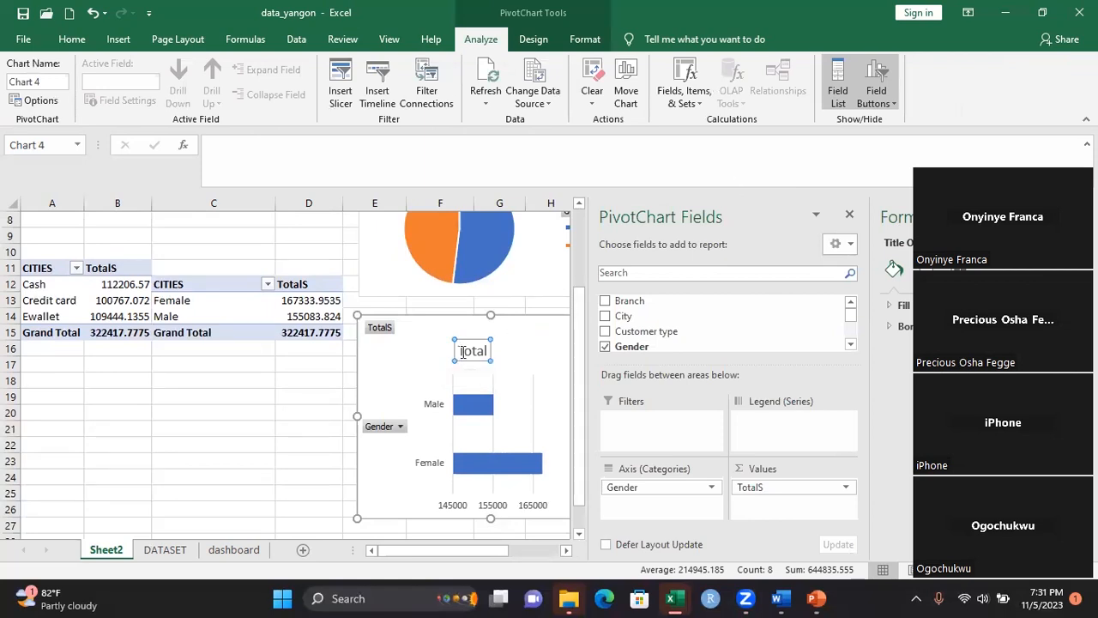
Change the bar chart's title to "TOTAL/GENDER"
double_click(462, 352)
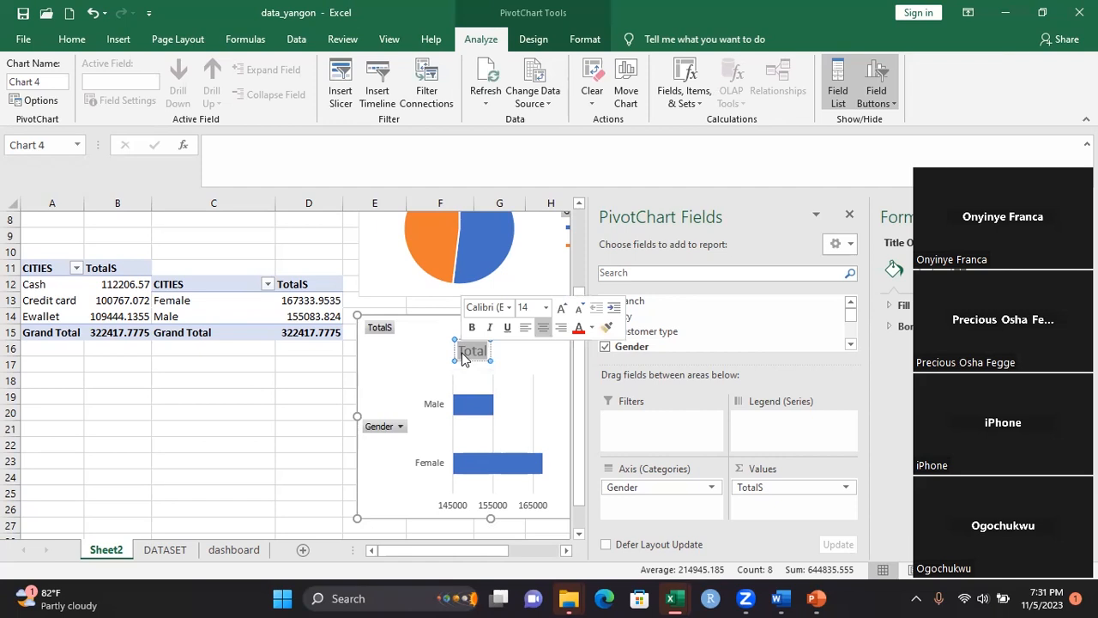
text(T)
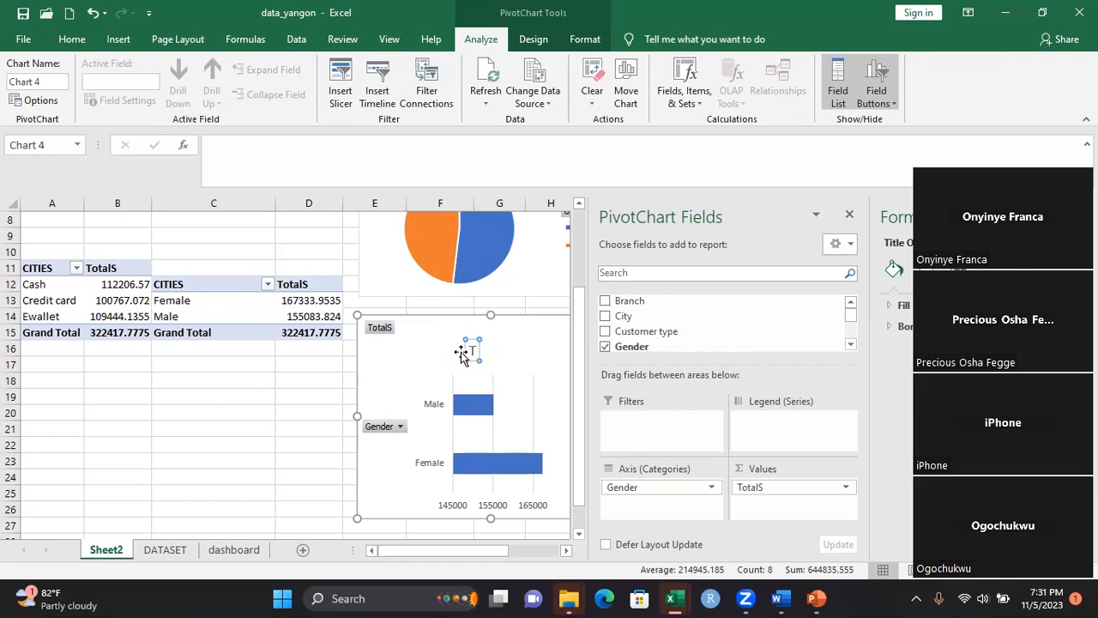
text(OTAL)
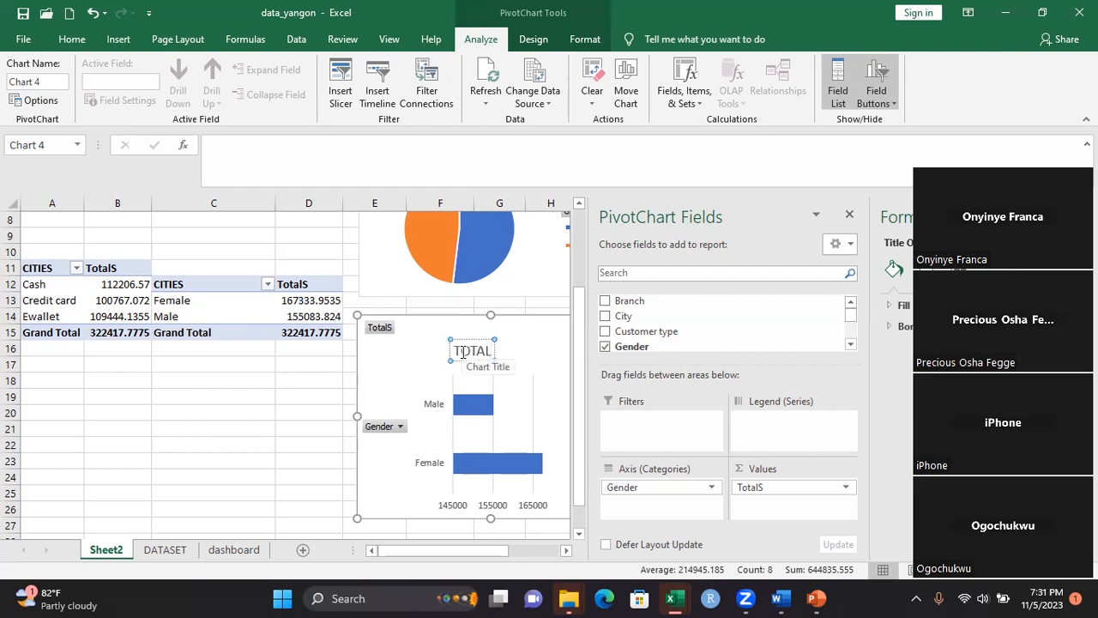
text(/)
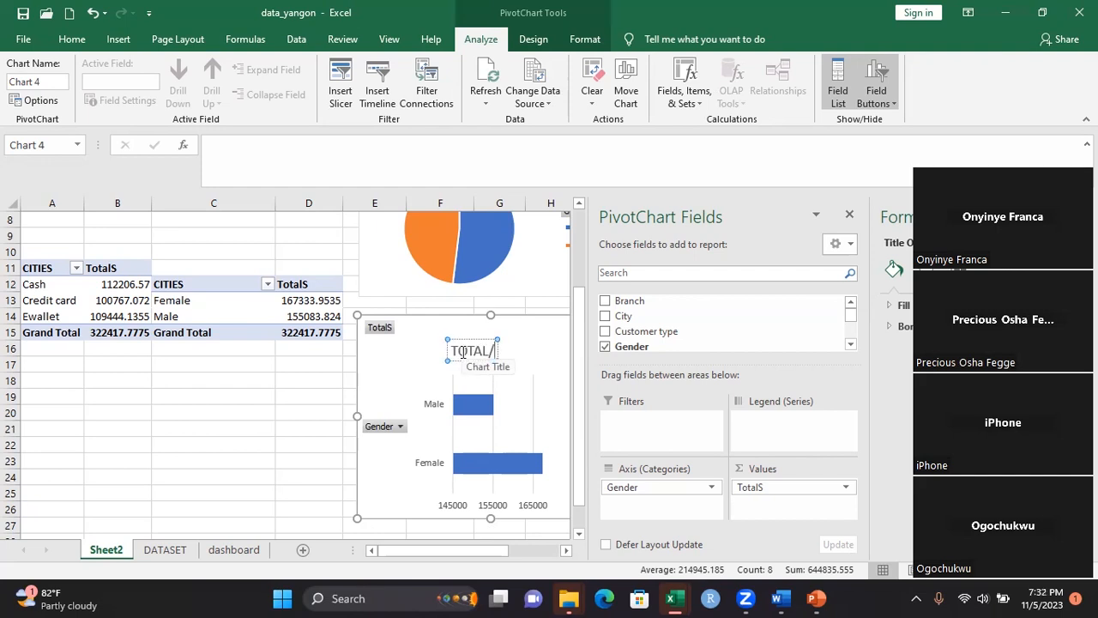
text(GEND)
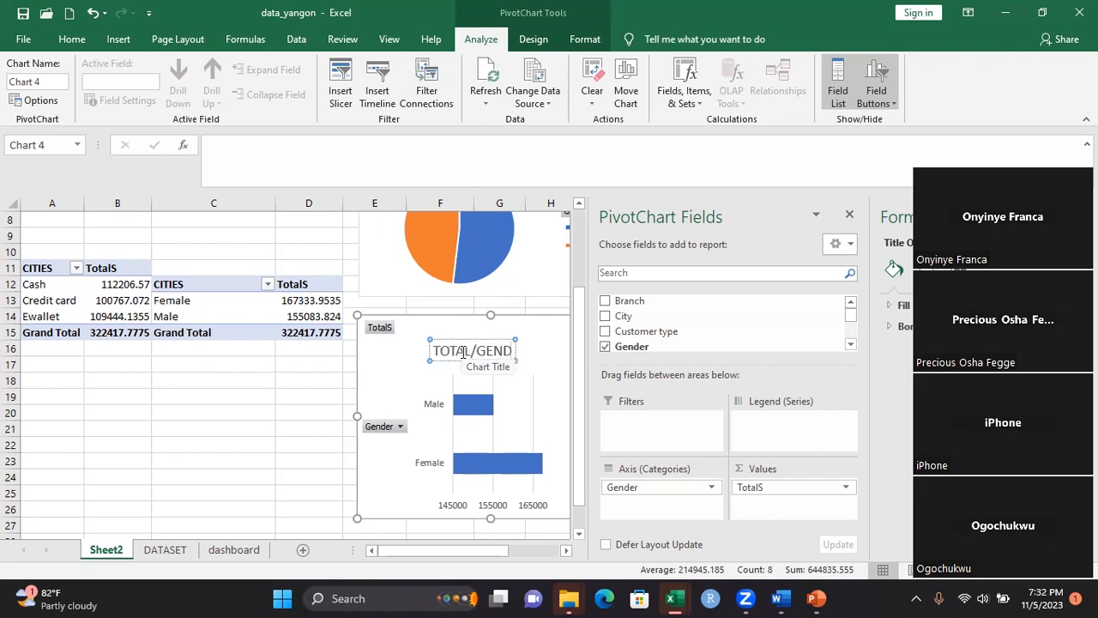
text(ER)
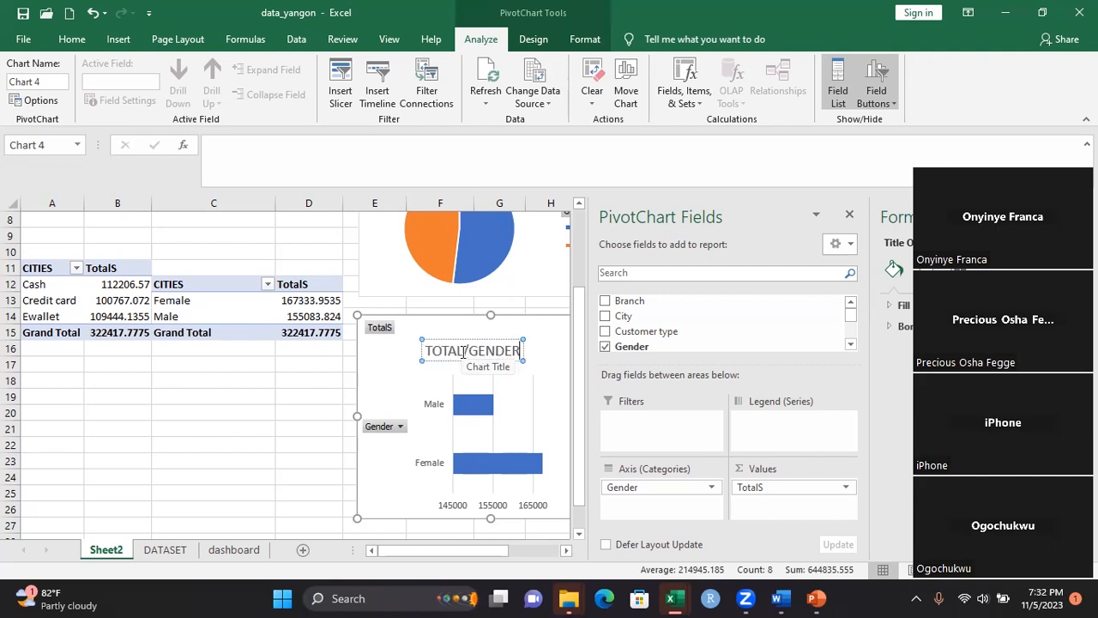
click(383, 370)
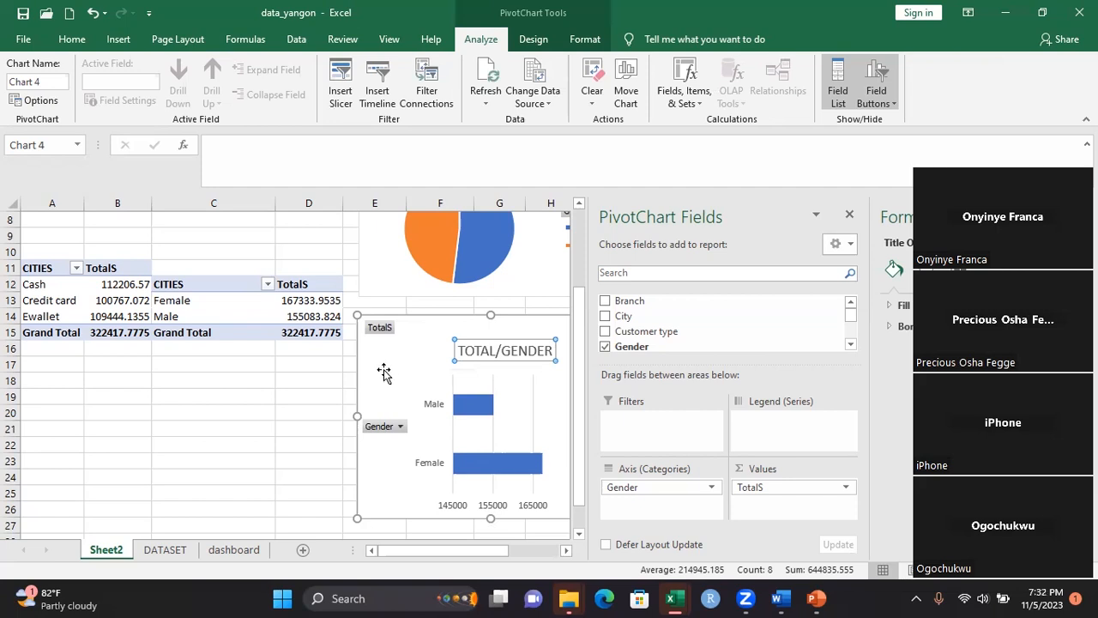
click(445, 244)
click(444, 243)
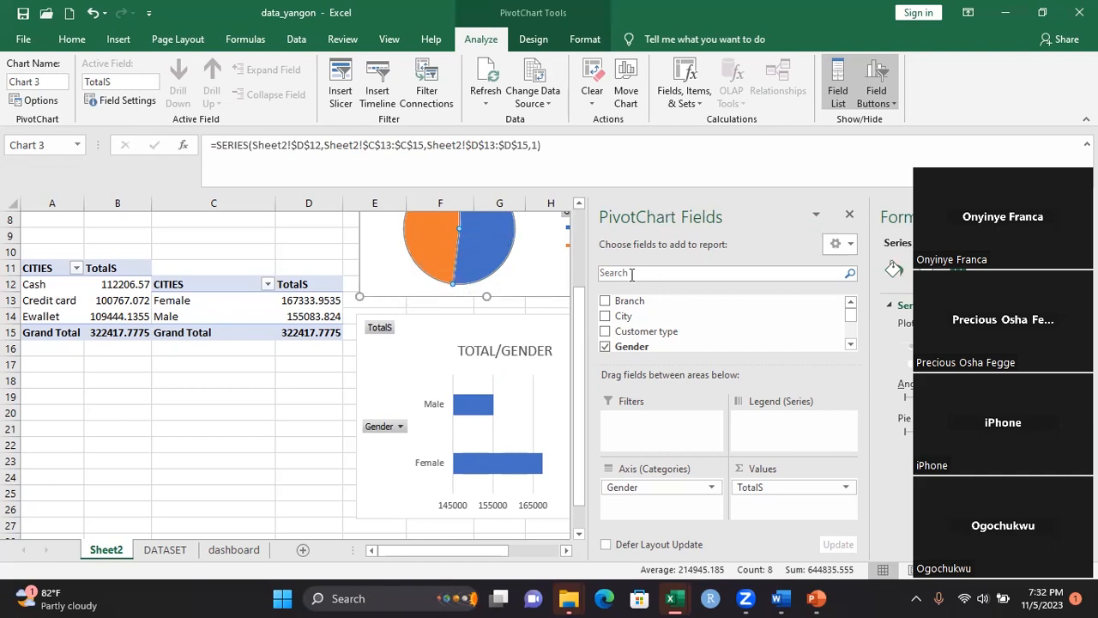
right_click(243, 249)
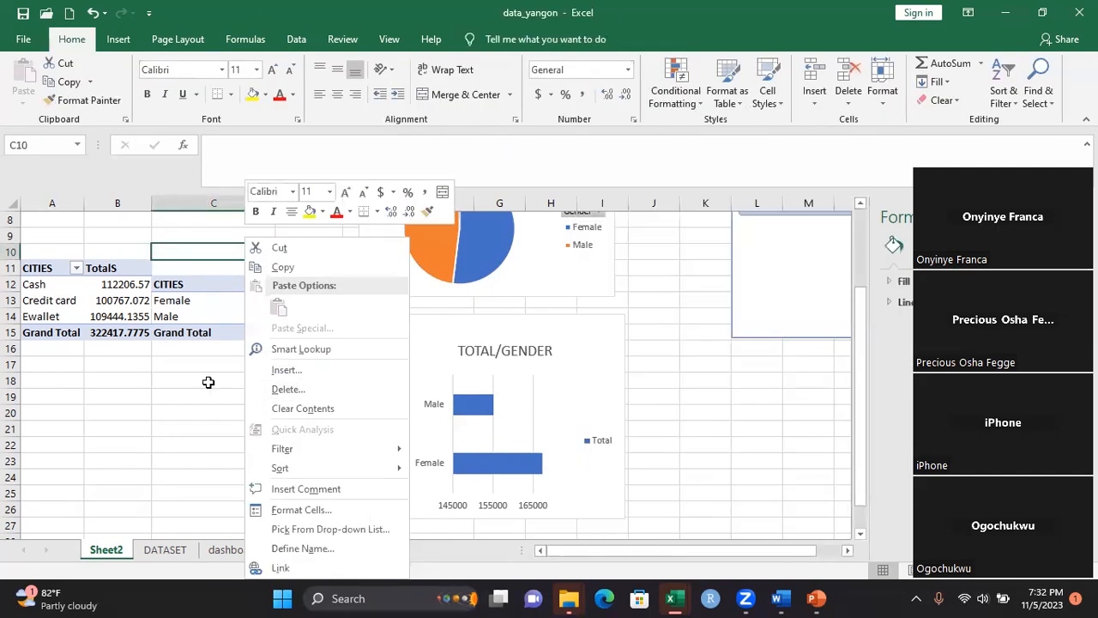
key(Escape)
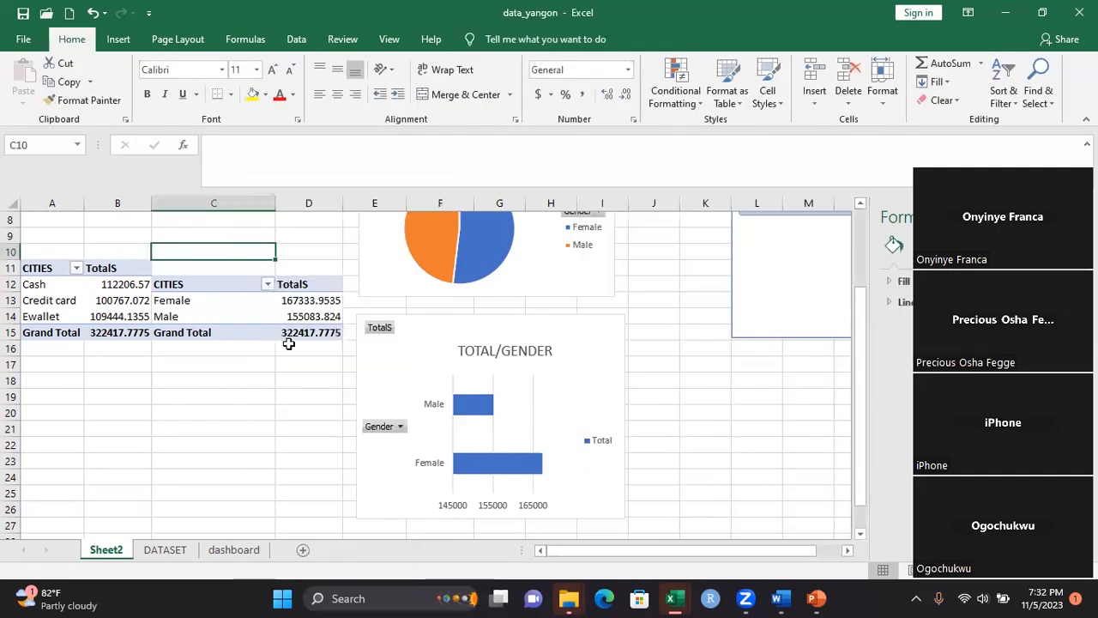
click(547, 273)
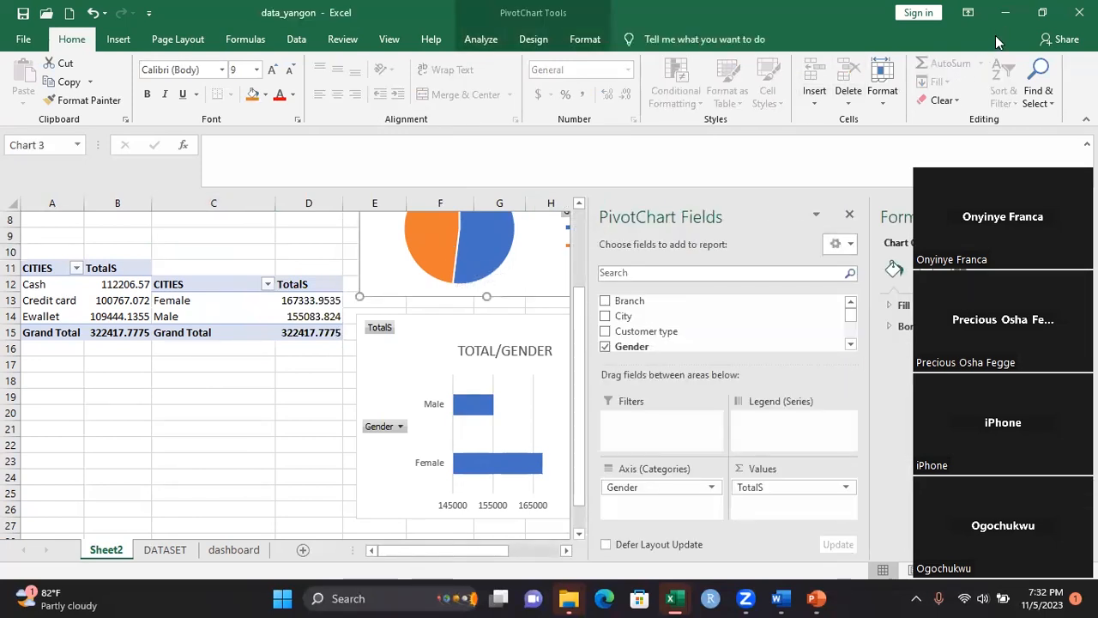
click(1041, 12)
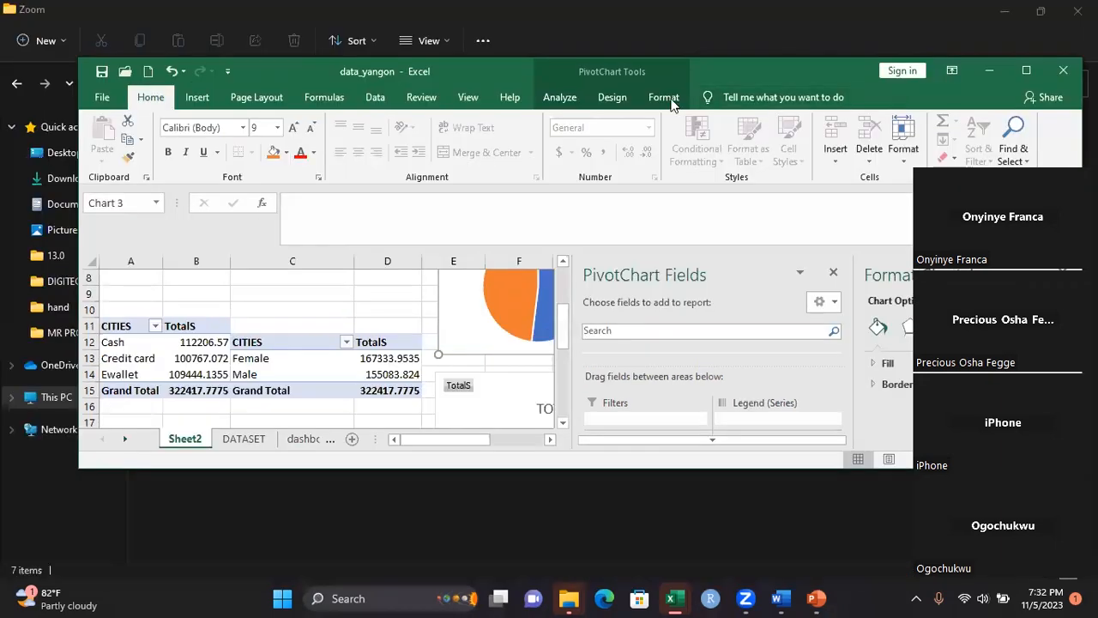
click(611, 97)
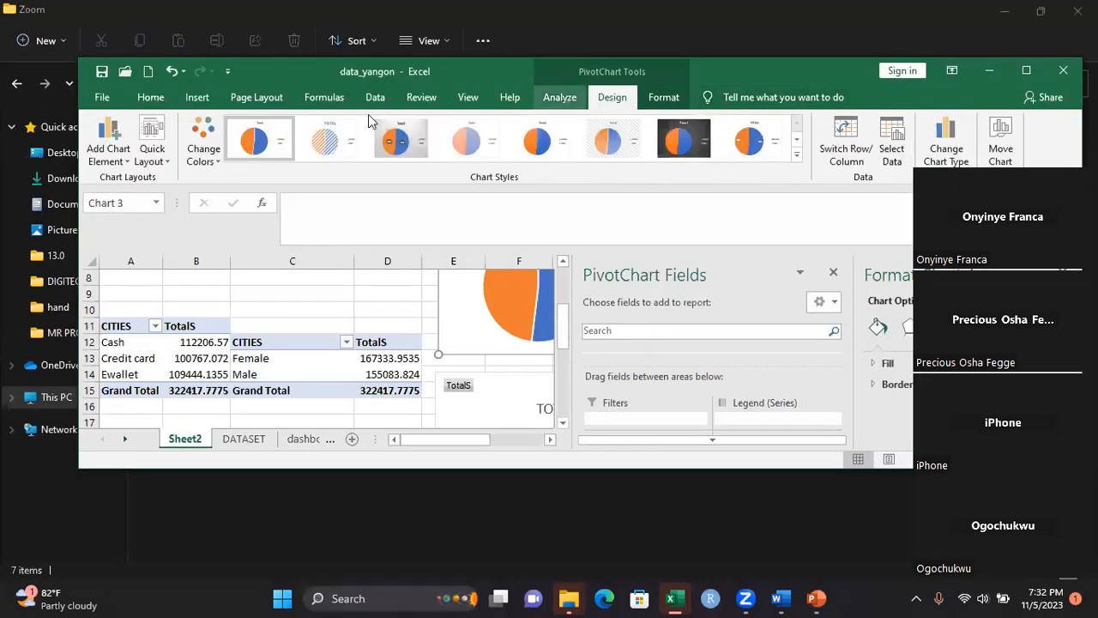
click(121, 163)
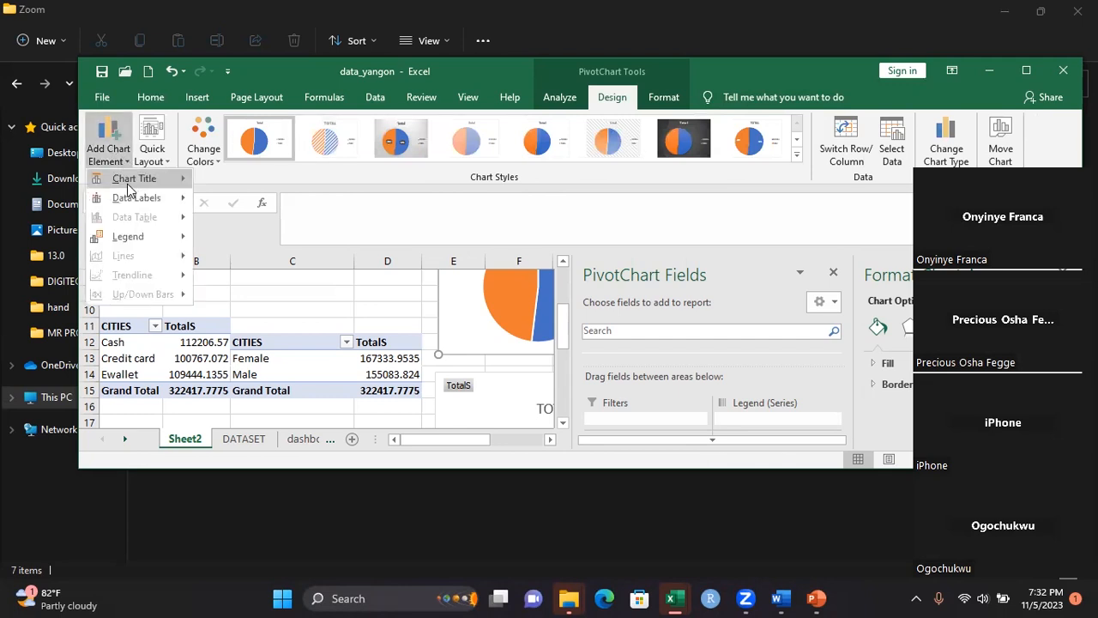
mouse_move(137, 206)
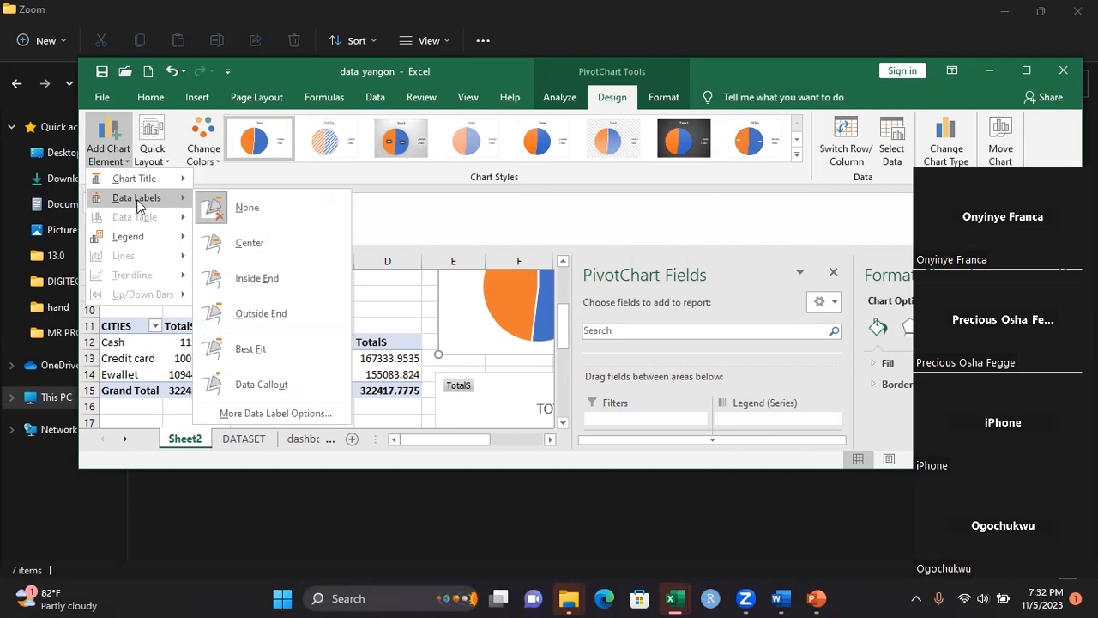
click(451, 317)
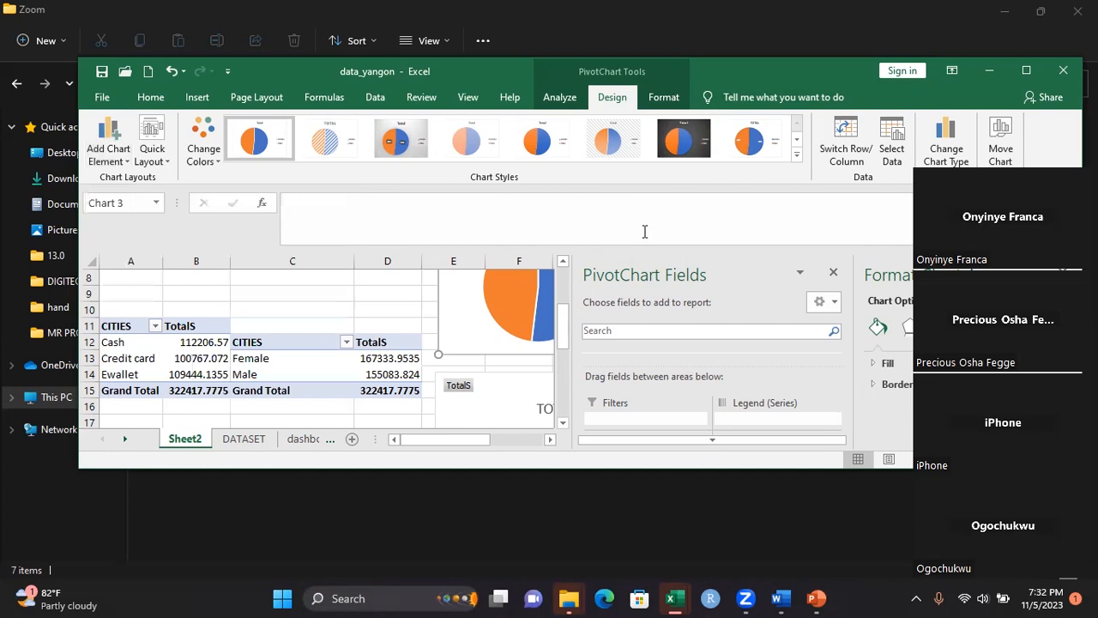
click(1026, 71)
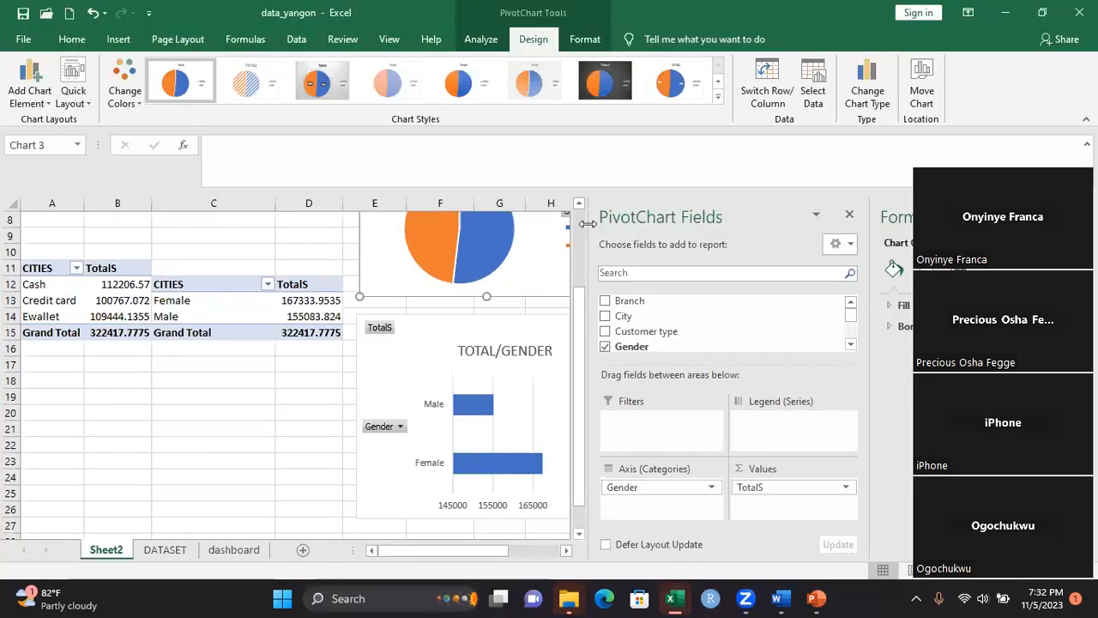
Narrow the PivotChart Fields pane to uncover the gender pie chart and add Data Callout labels to its slices
drag(588, 224, 659, 223)
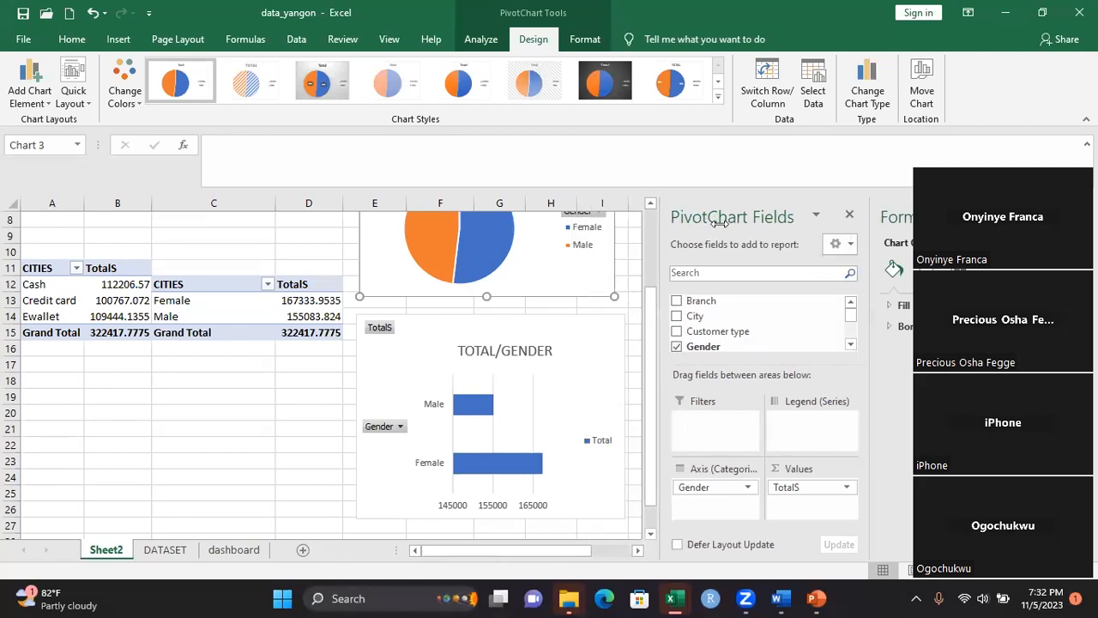
click(651, 204)
double_click(651, 204)
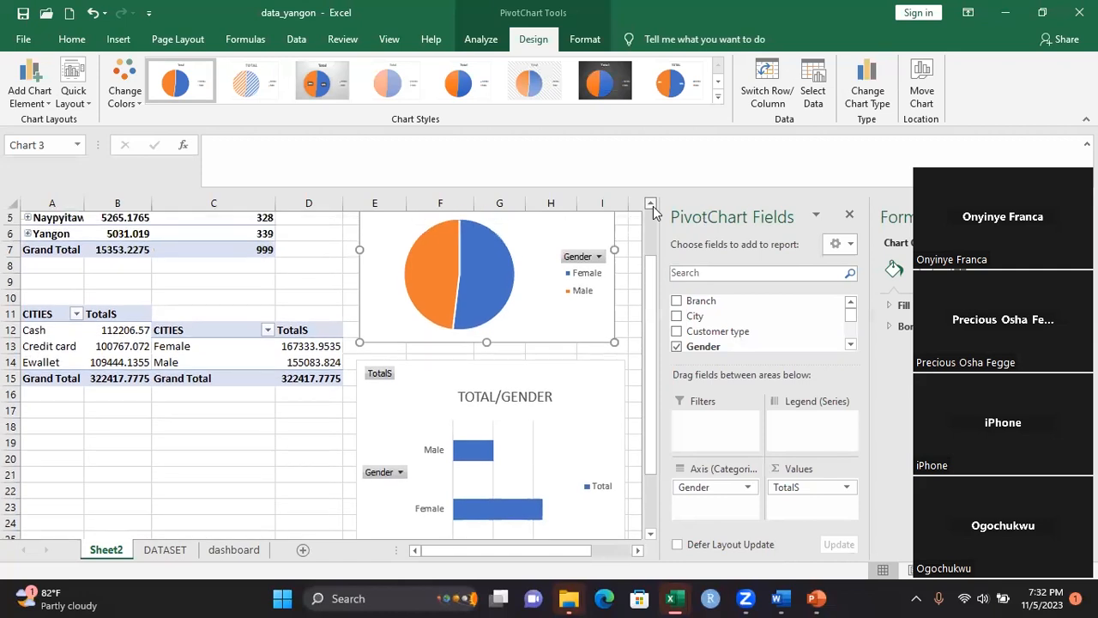
click(651, 204)
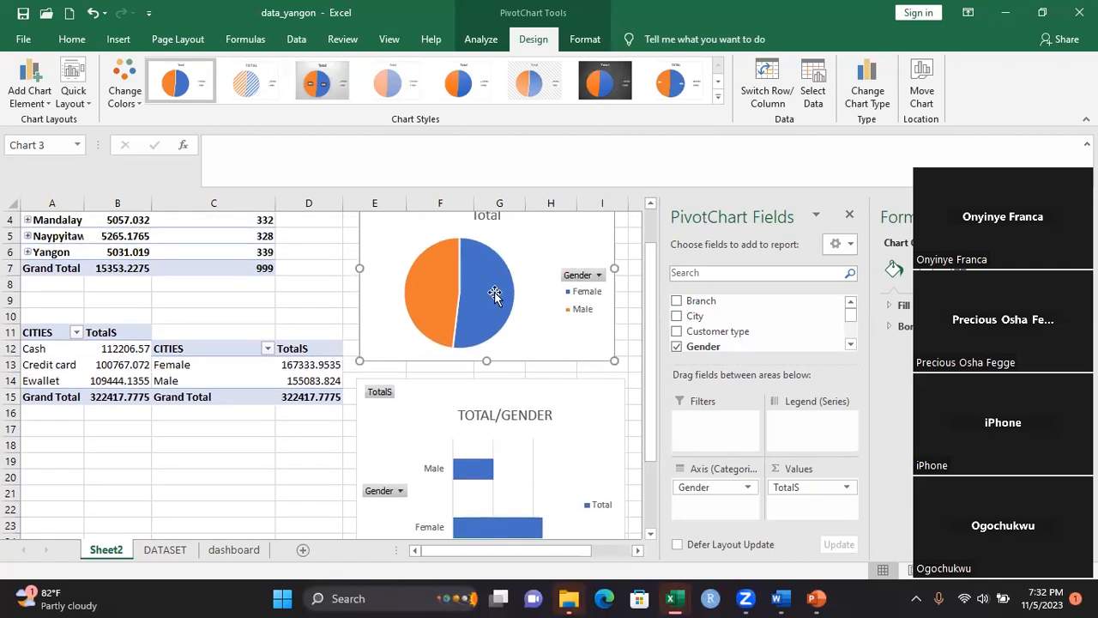
mouse_move(494, 291)
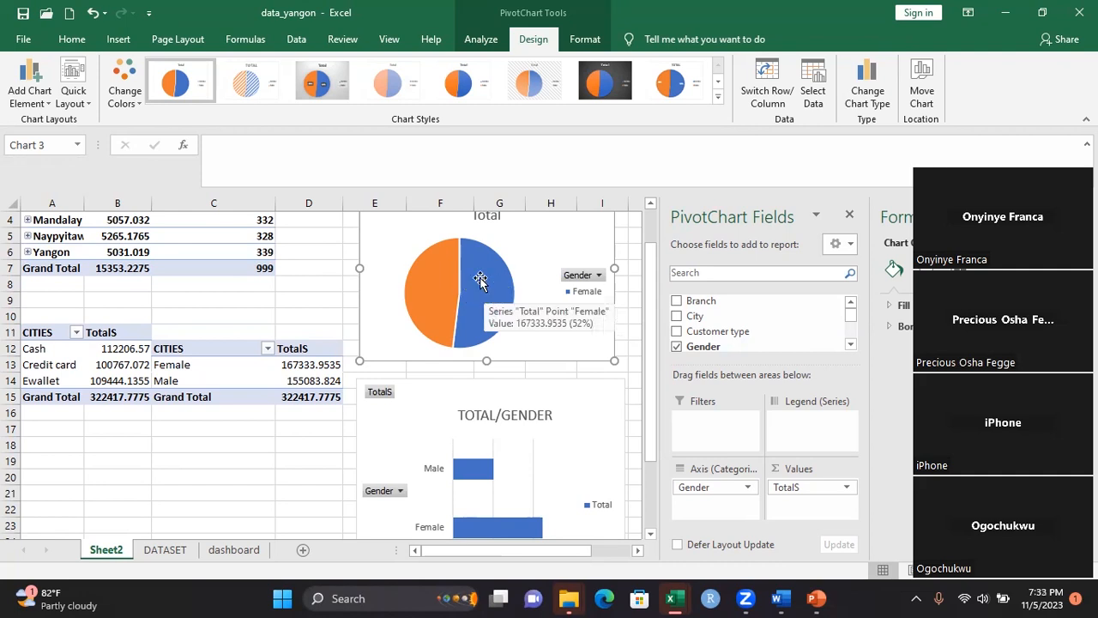
mouse_move(444, 289)
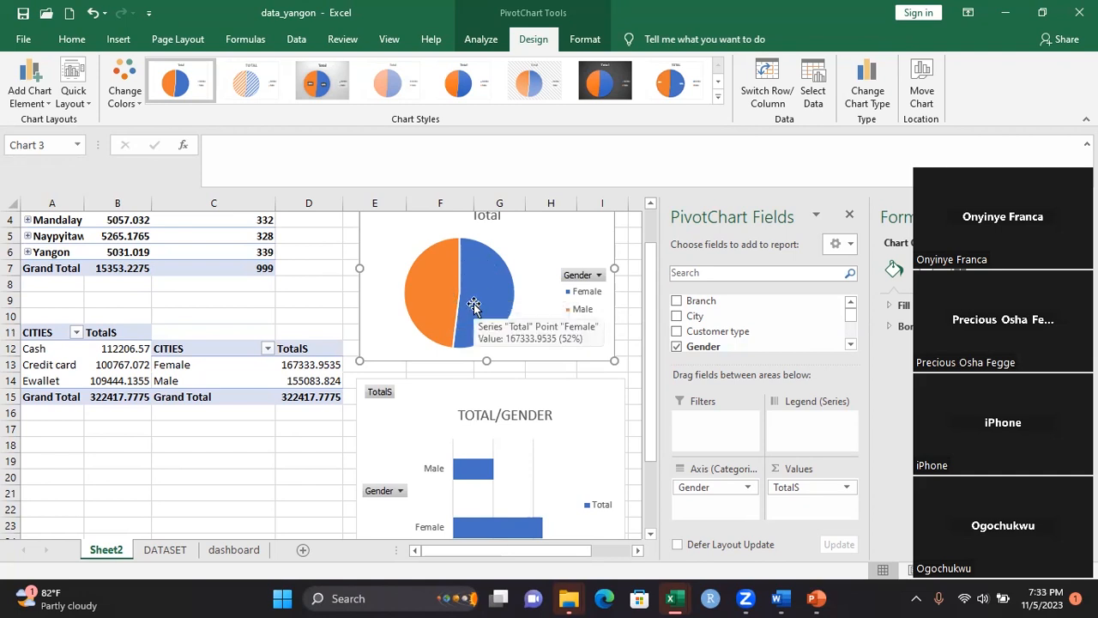
click(49, 105)
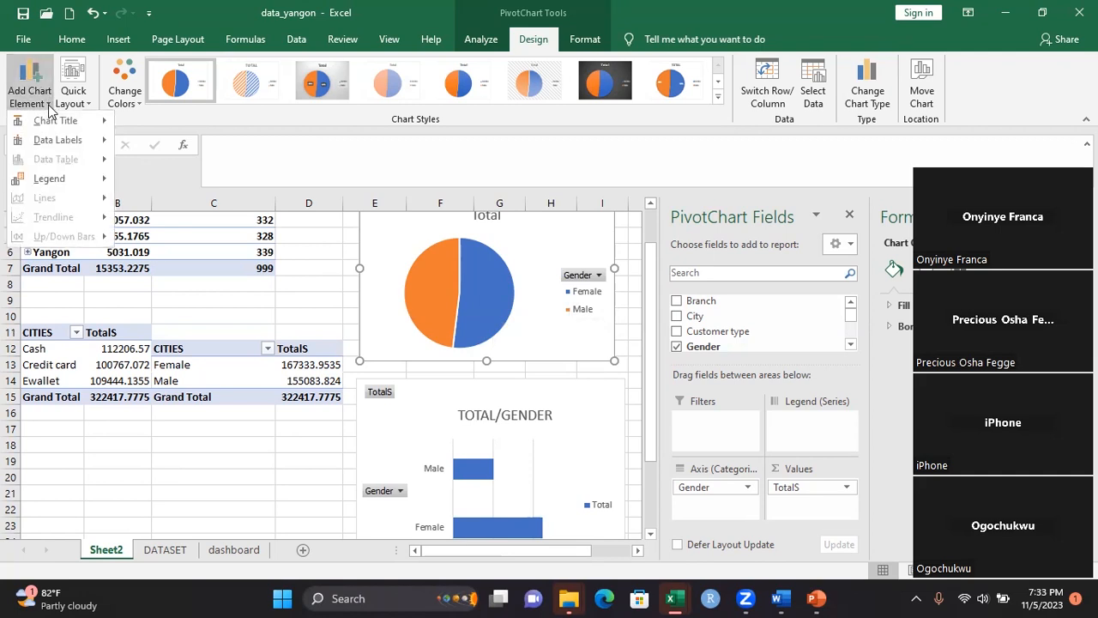
mouse_move(65, 139)
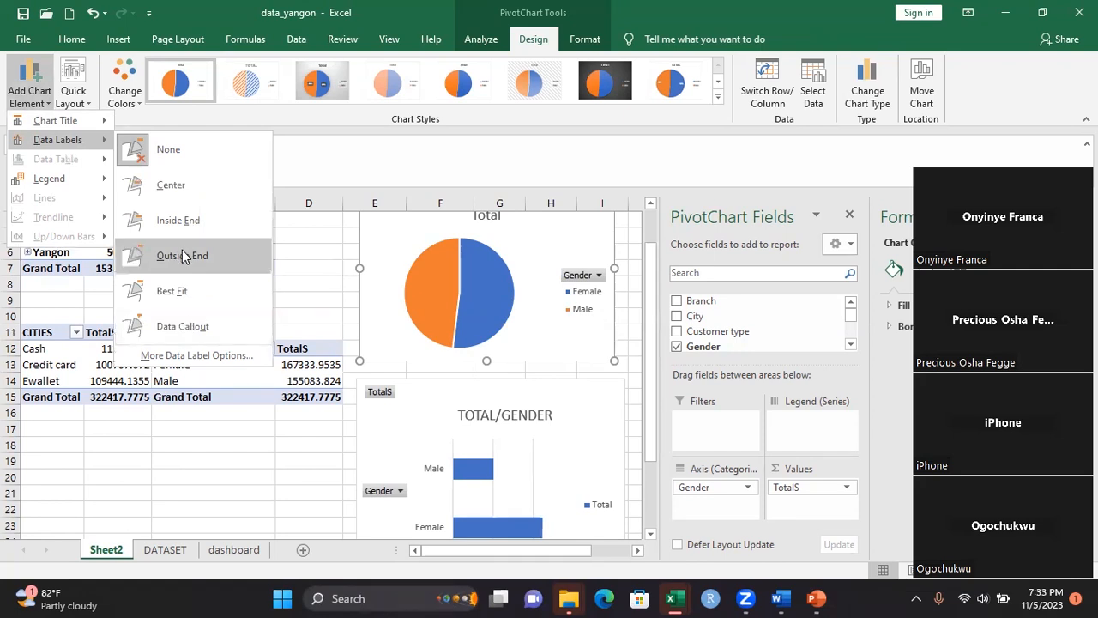
click(187, 329)
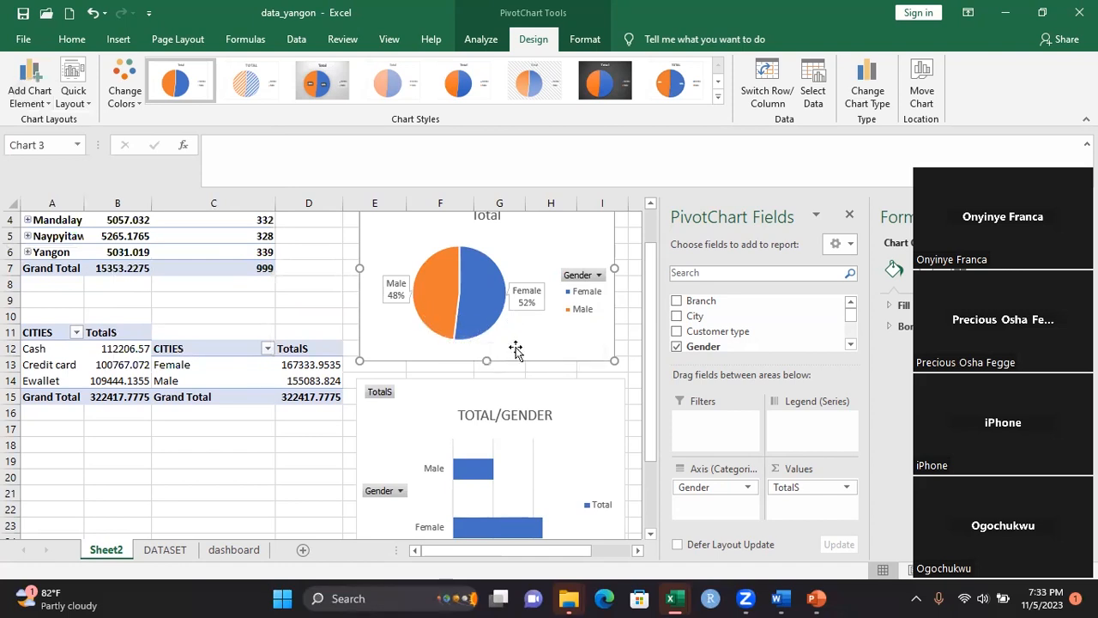
click(324, 408)
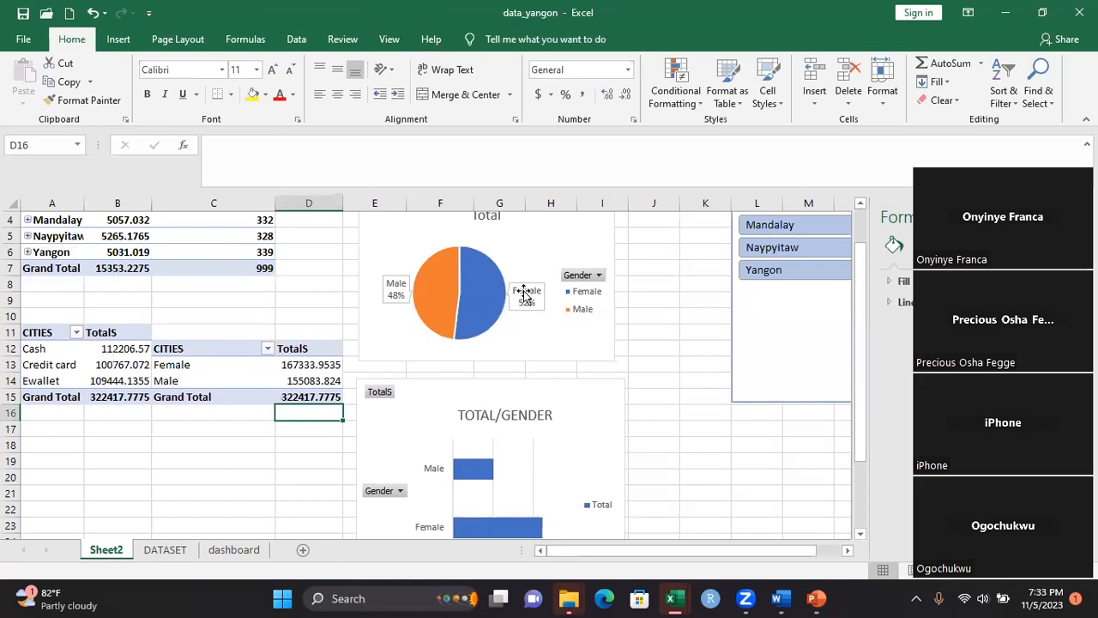
mouse_move(490, 315)
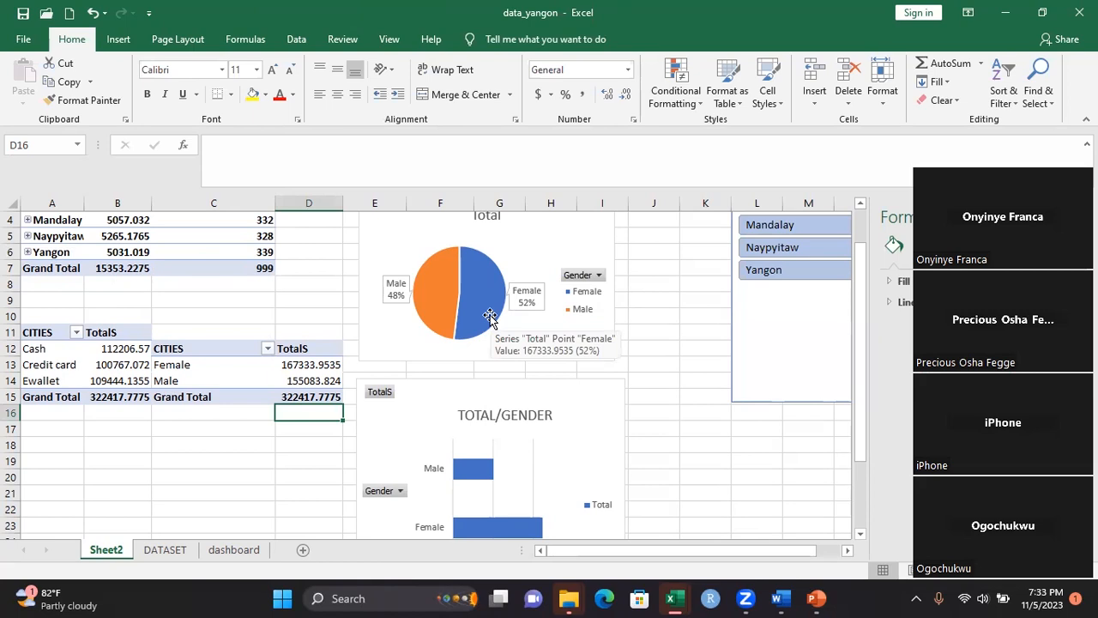
Add Data Callout labels to the bars of the TOTAL/GENDER bar chart
click(543, 445)
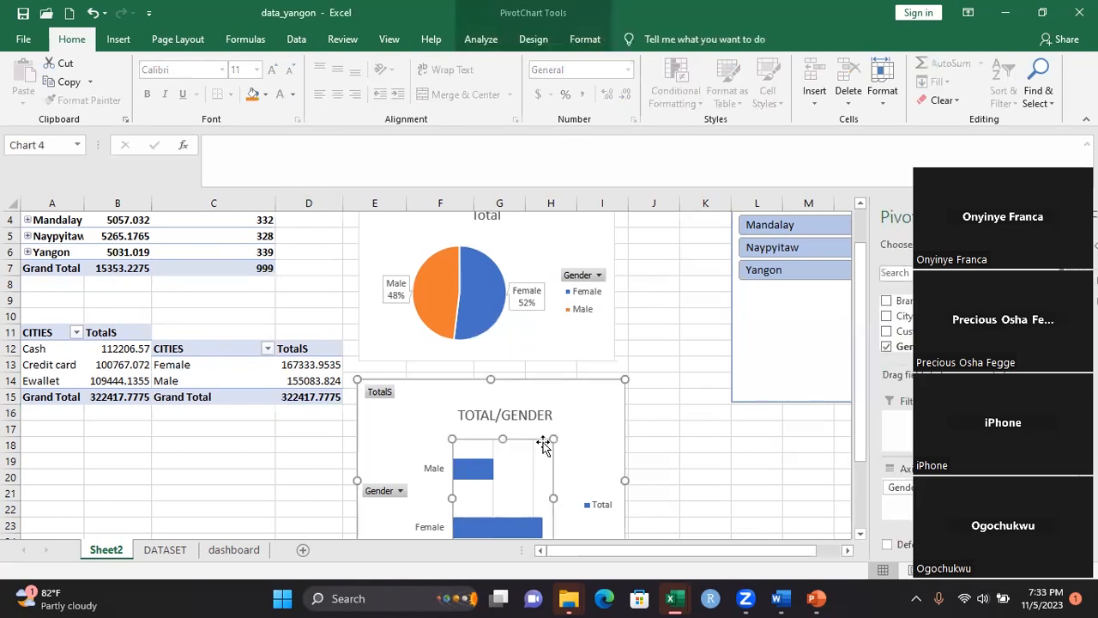
click(434, 415)
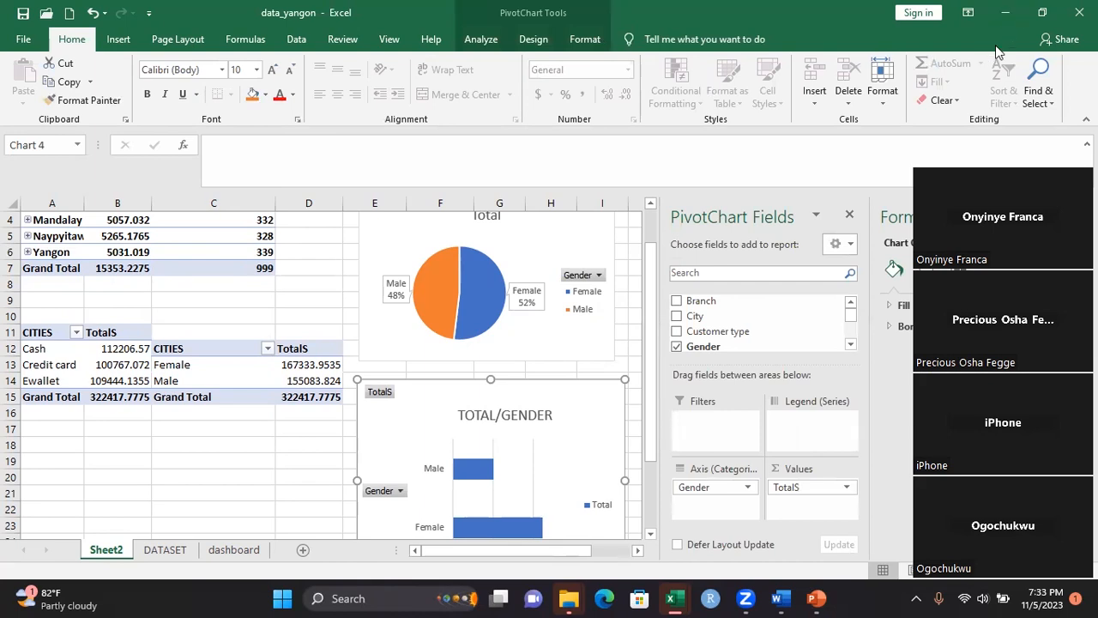
click(1042, 12)
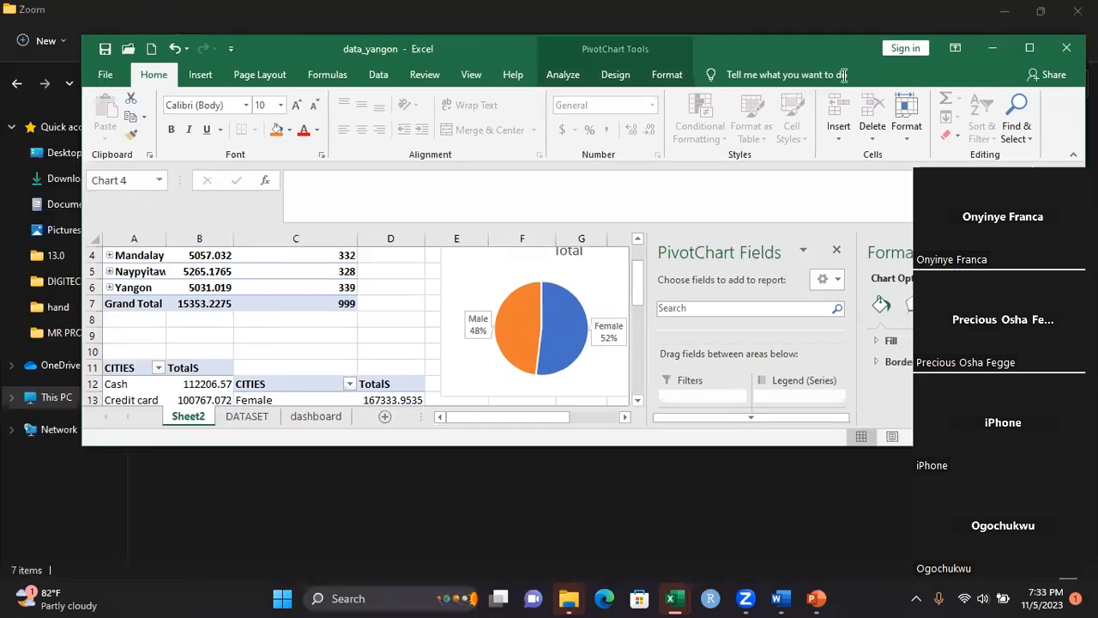
click(609, 77)
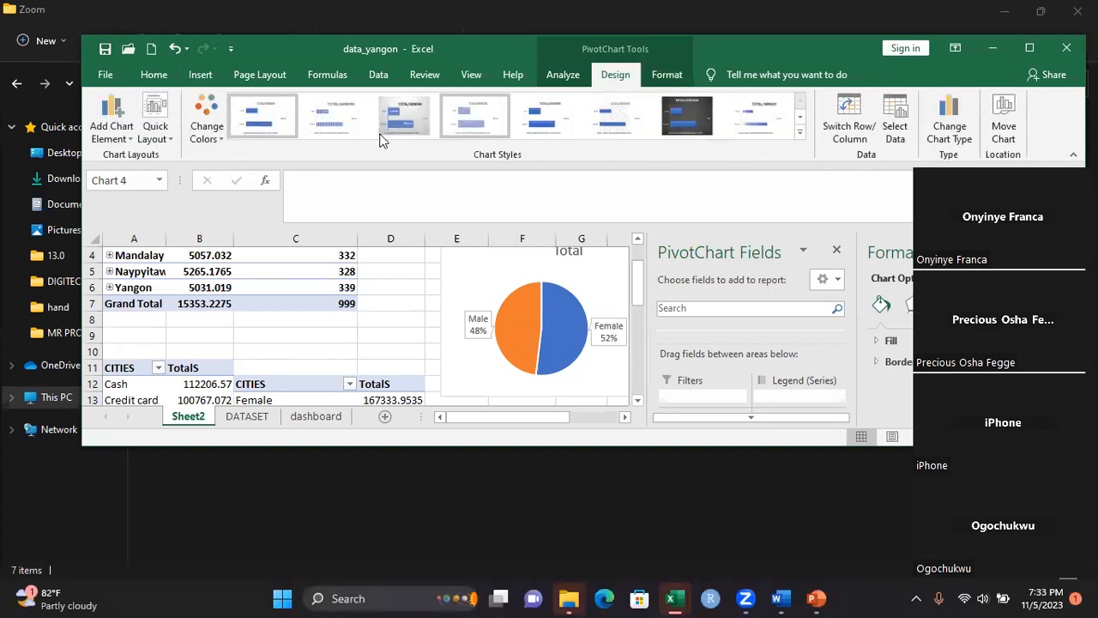
click(120, 133)
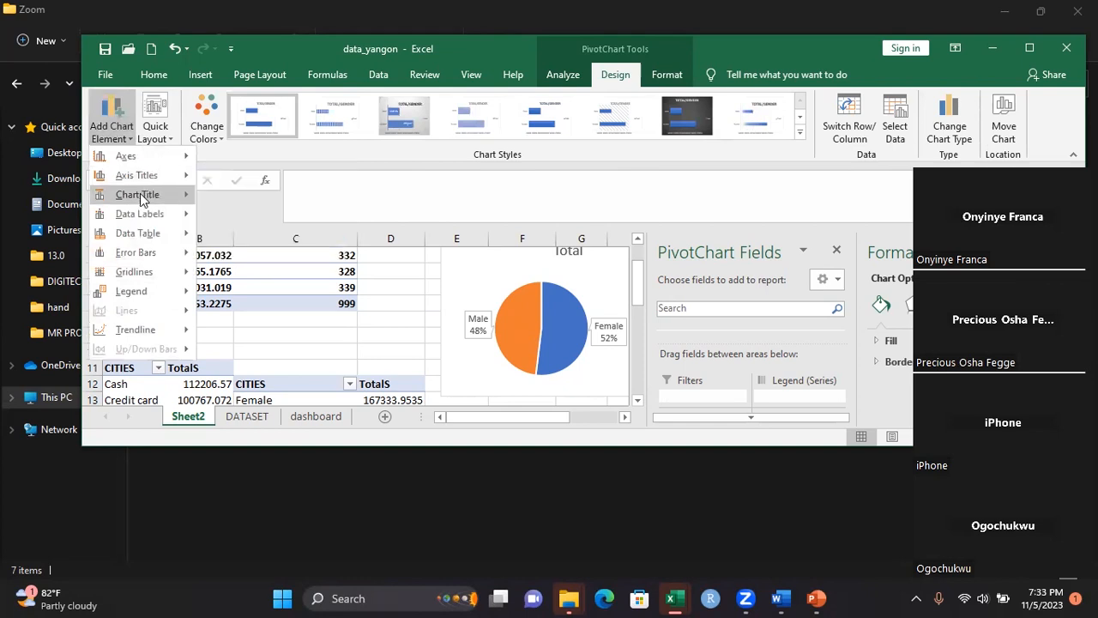
mouse_move(148, 221)
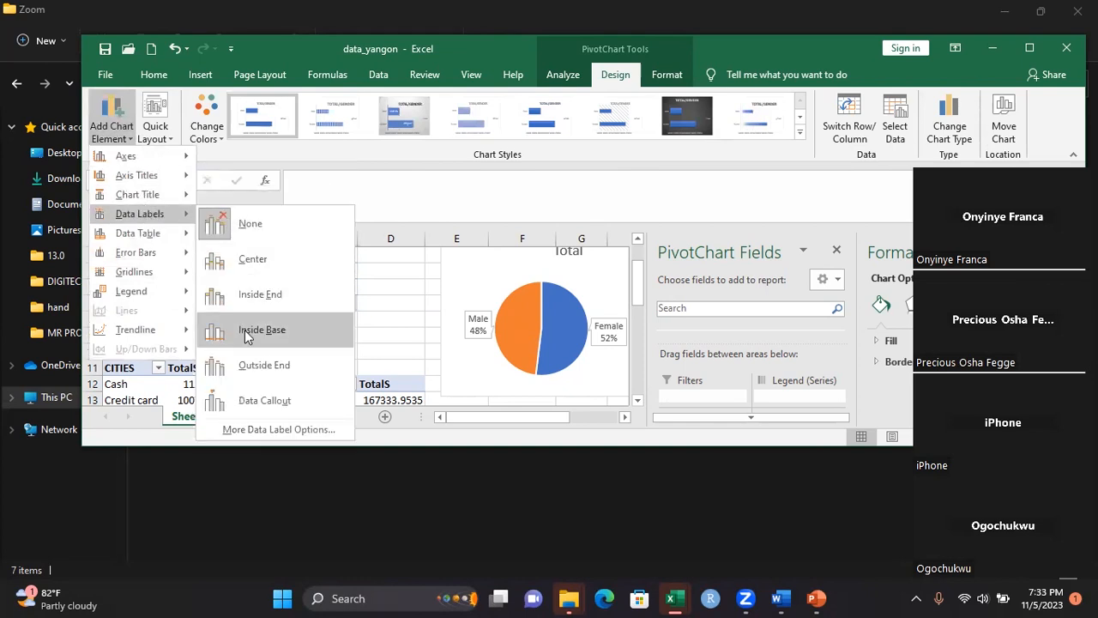
click(260, 398)
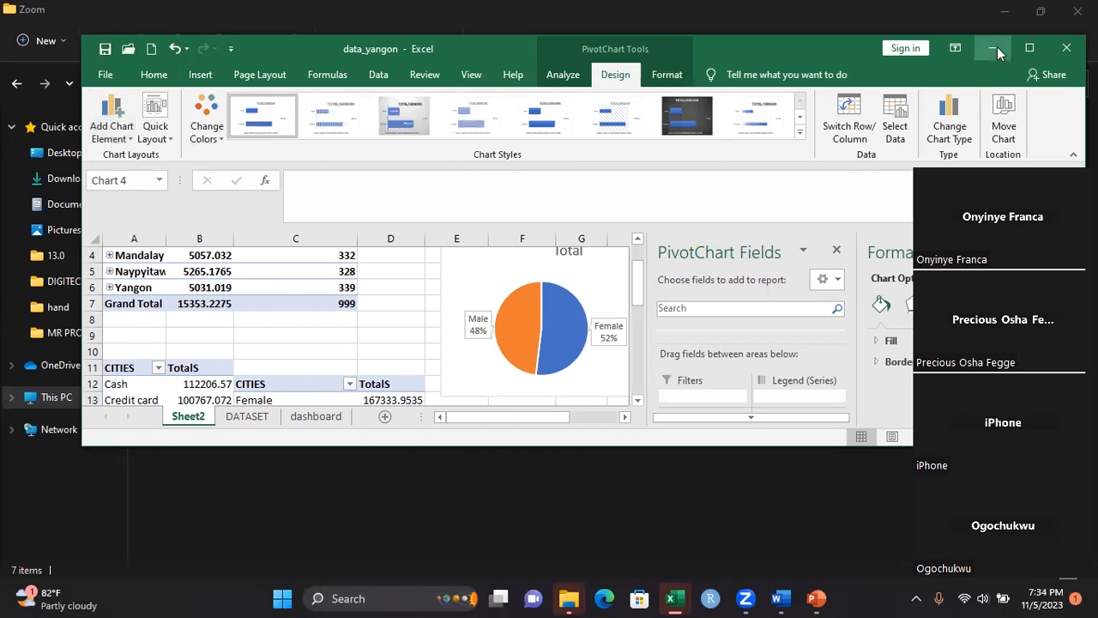
click(1028, 48)
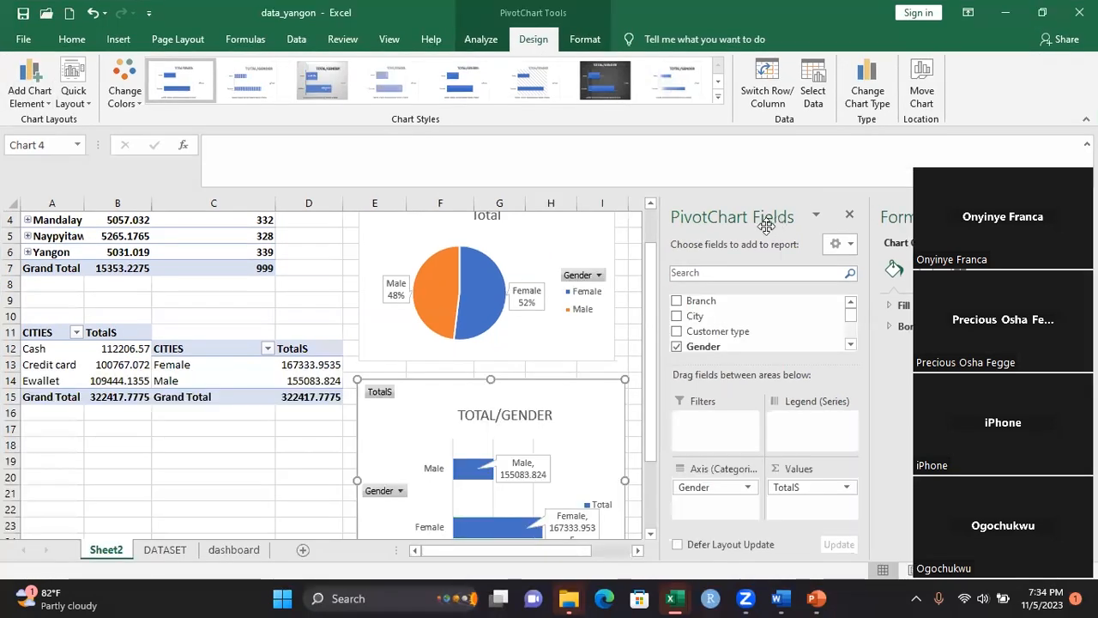
Nudge the gender bar chart slightly toward the pie chart and apply the dark-background chart style to both charts
drag(437, 421, 436, 421)
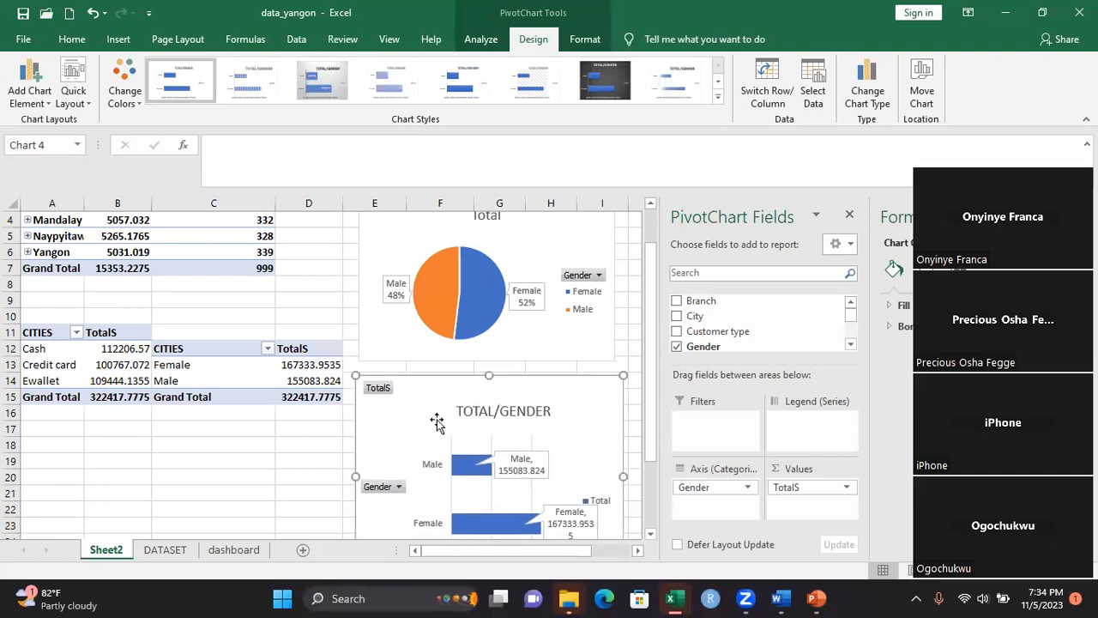
click(598, 100)
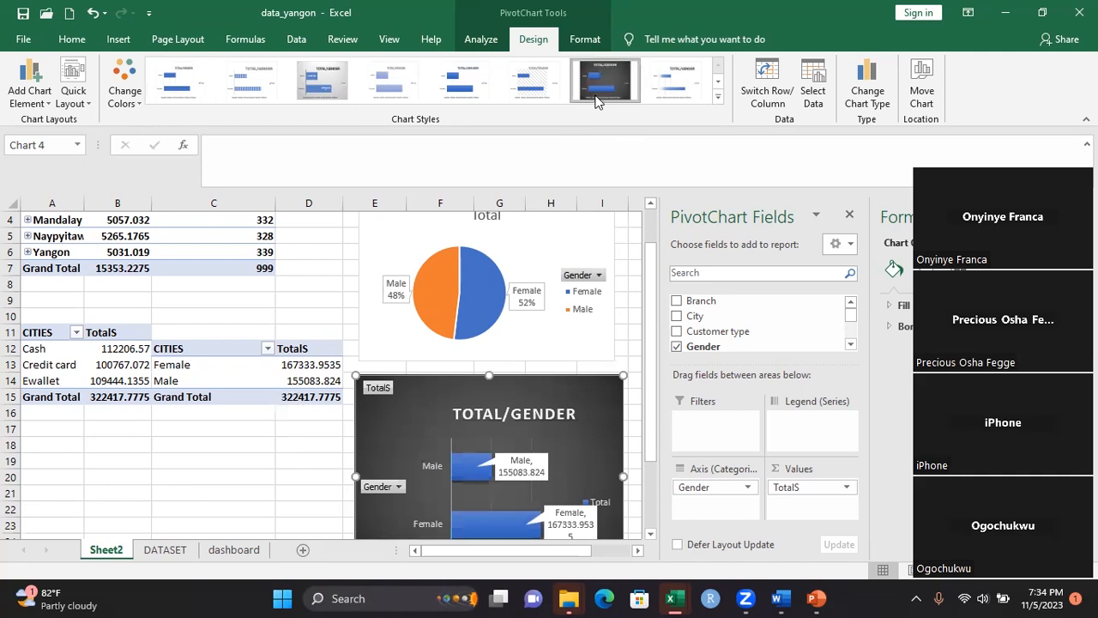
click(568, 255)
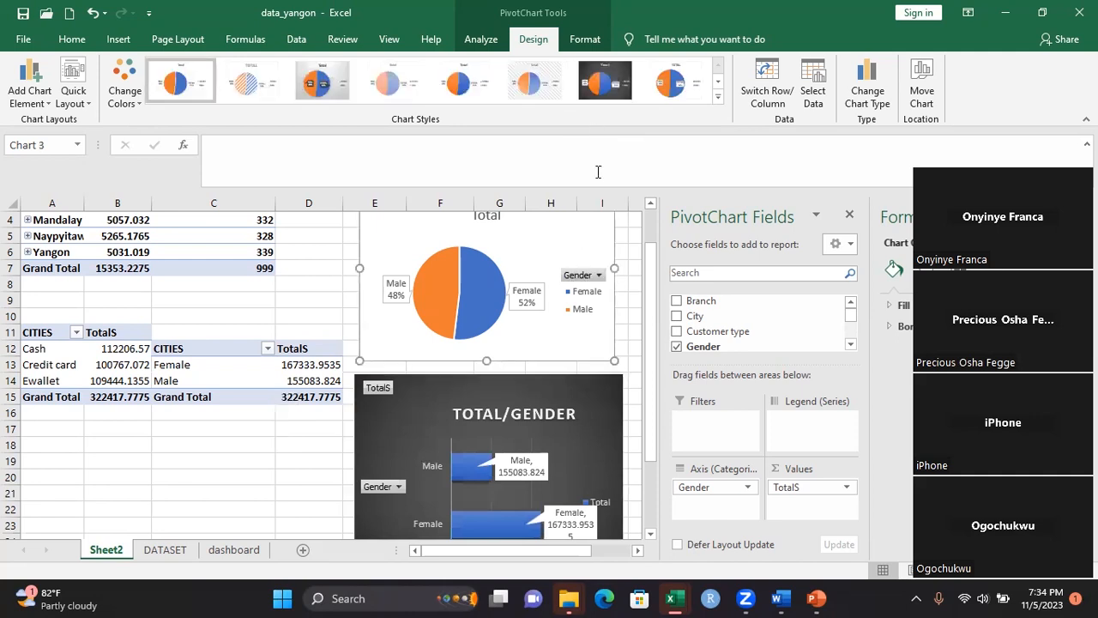
click(601, 87)
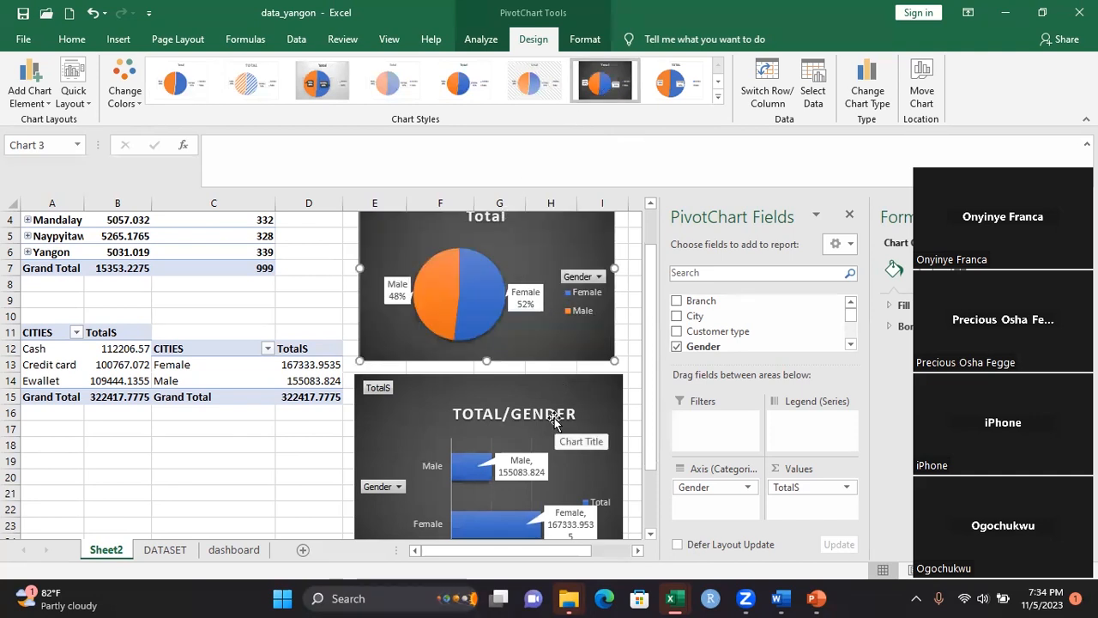
click(221, 462)
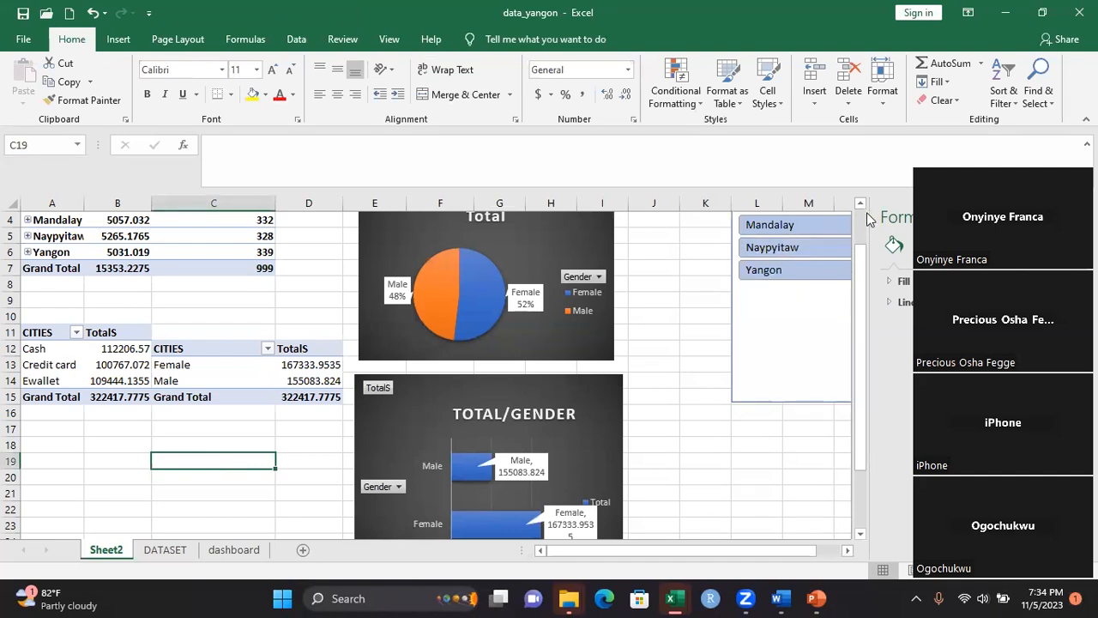
Move the City slicer directly beside the gender pie chart, over columns J to L
scroll(809, 218, up, 2)
drag(809, 218, 683, 233)
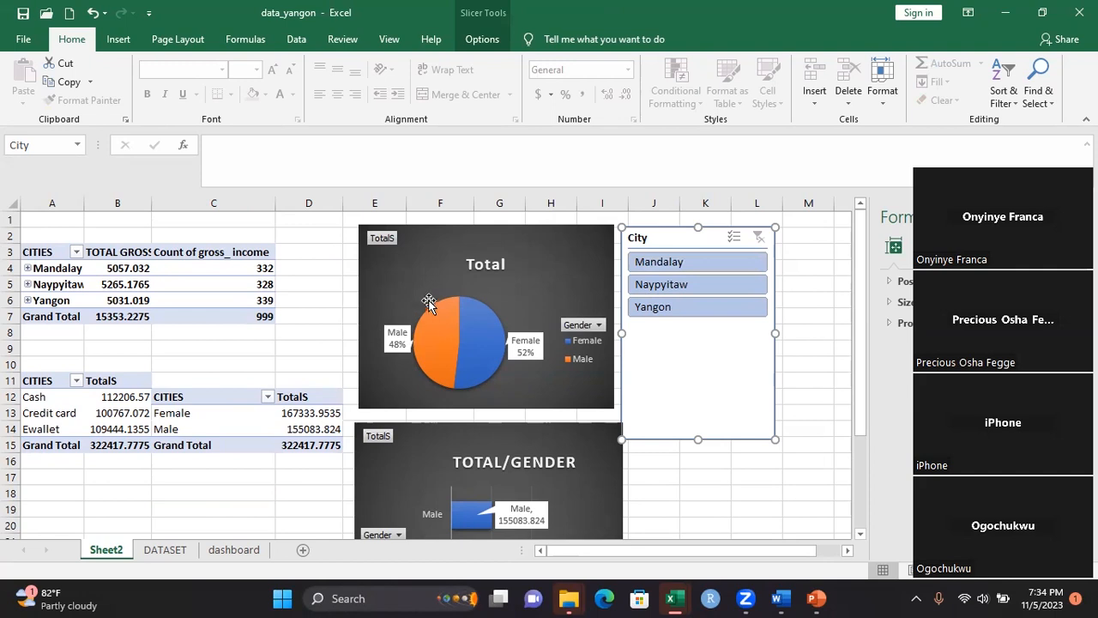
Test the City slicer by filtering the PivotTables and charts to Mandalay and to Yangon, clearing the filter each time
click(650, 269)
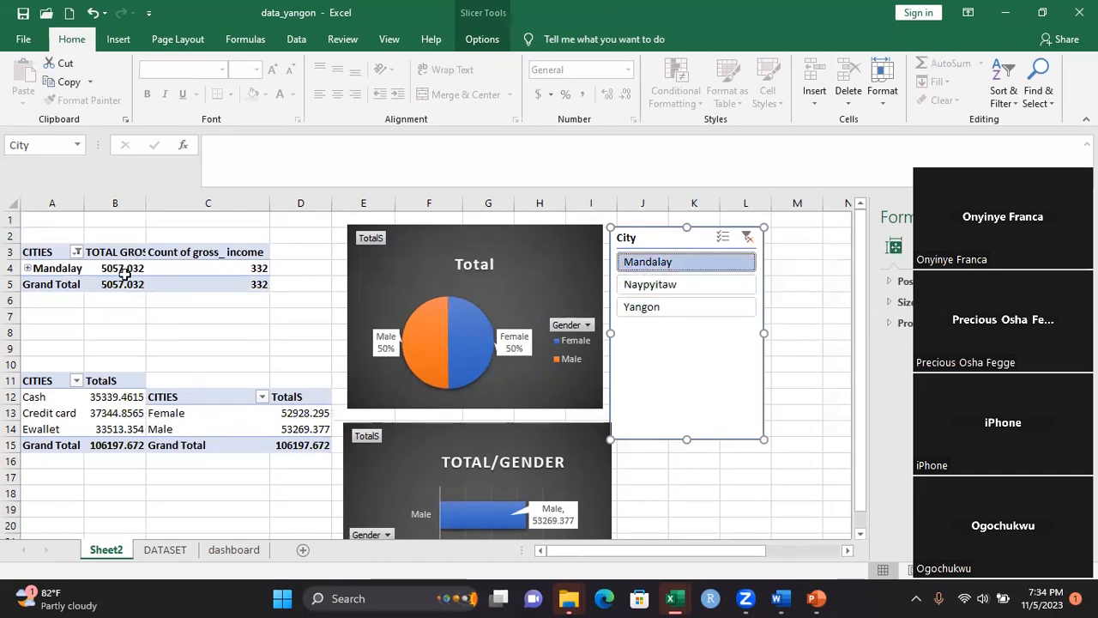
mouse_move(240, 269)
click(747, 238)
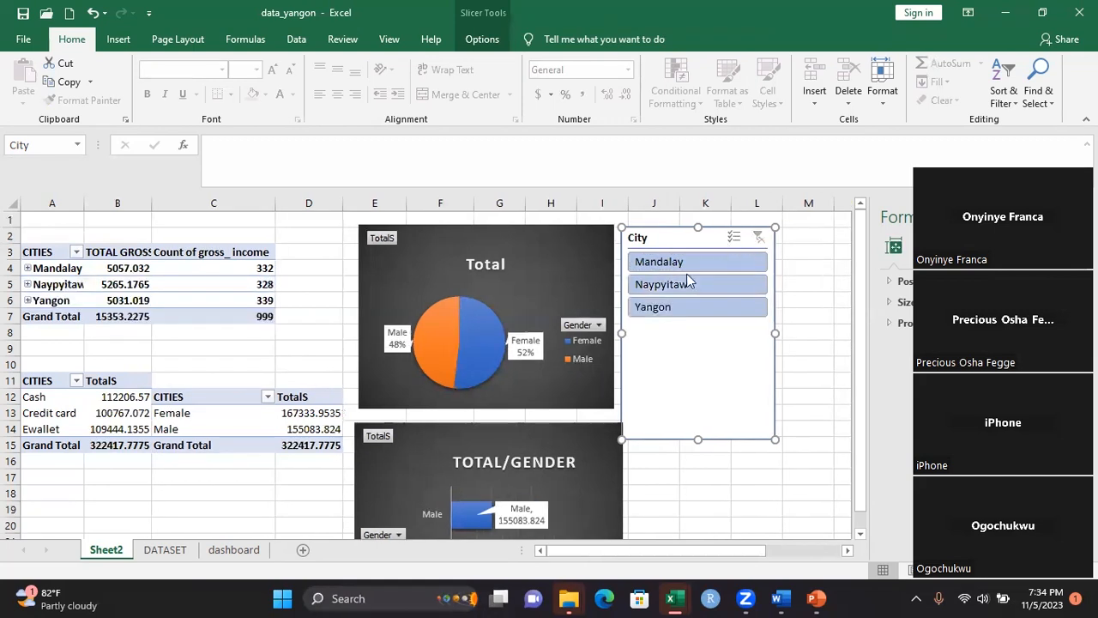
click(659, 306)
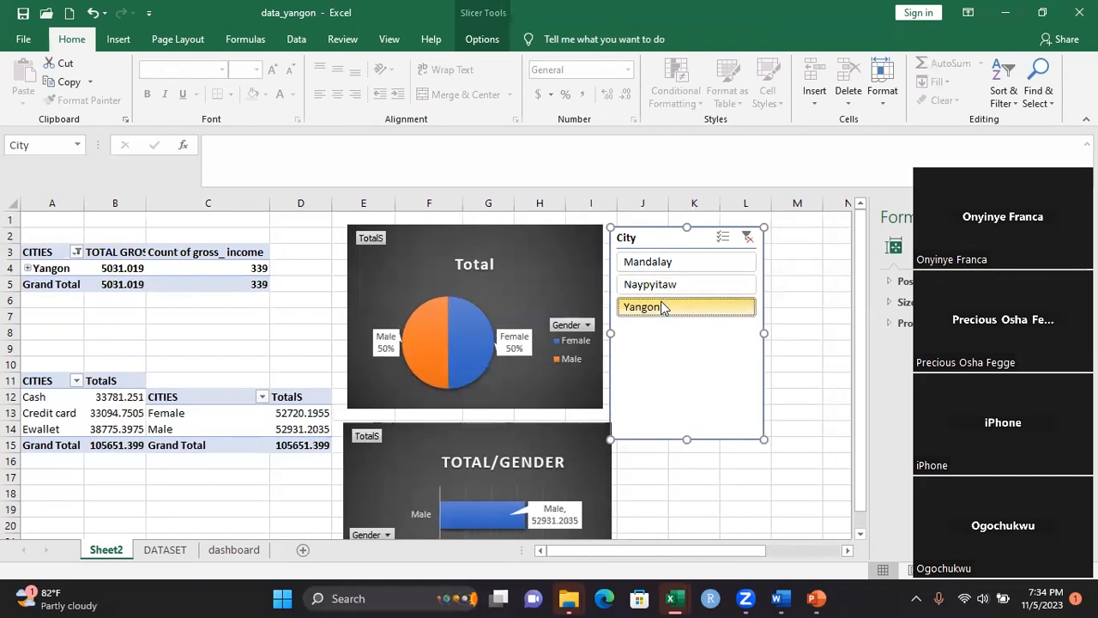
click(848, 549)
click(847, 550)
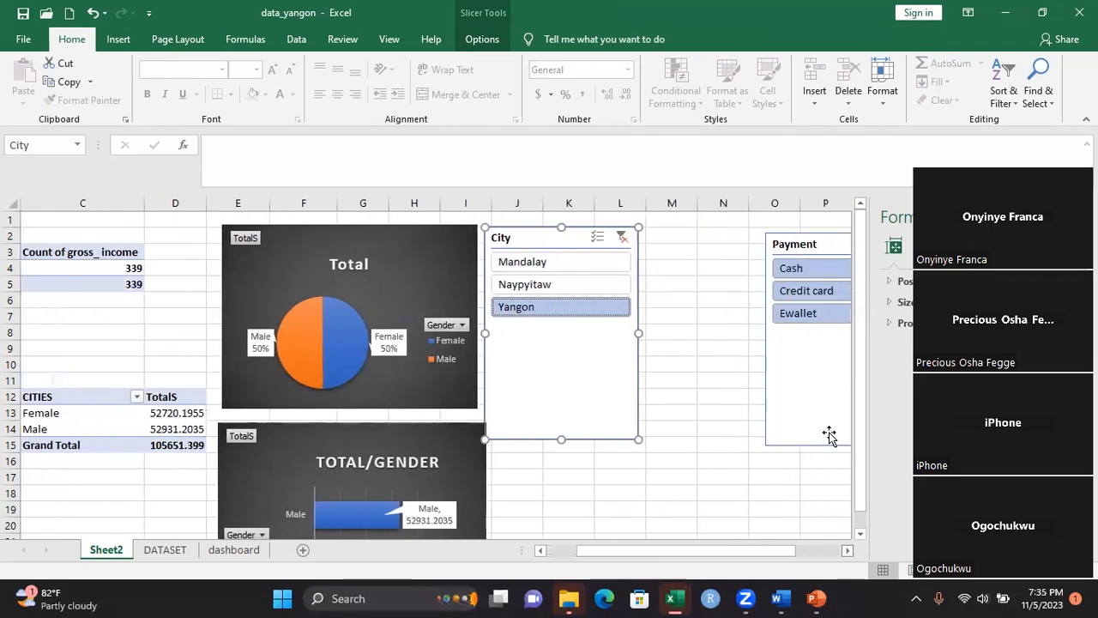
click(622, 236)
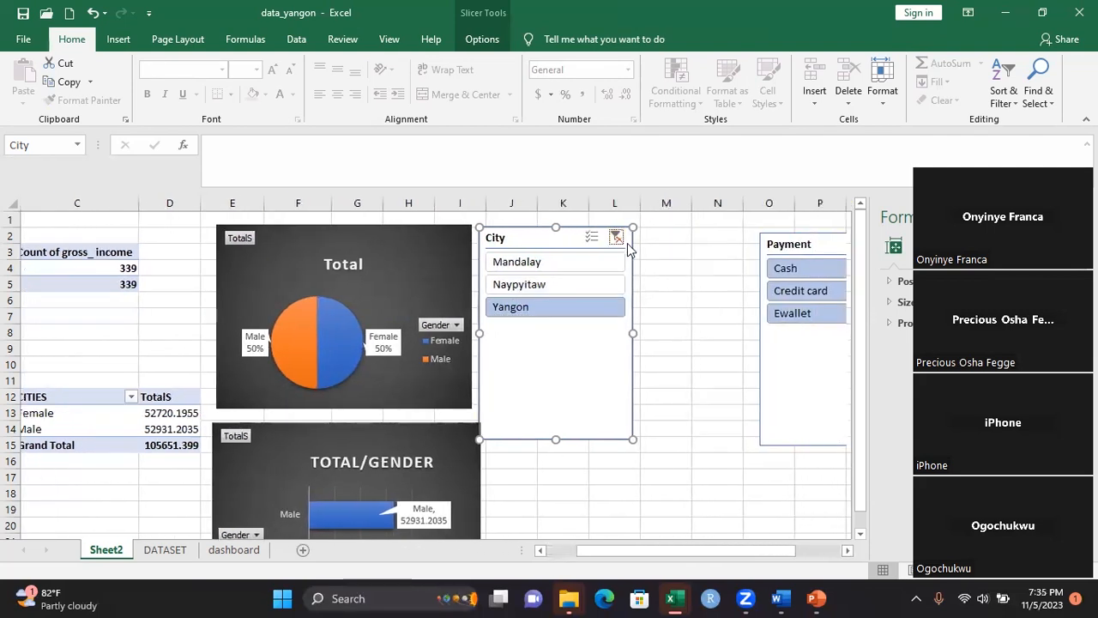
Move the Payment slicer beneath the City slicer's options and test it by filtering to Cash and clearing the filter
drag(825, 243, 700, 365)
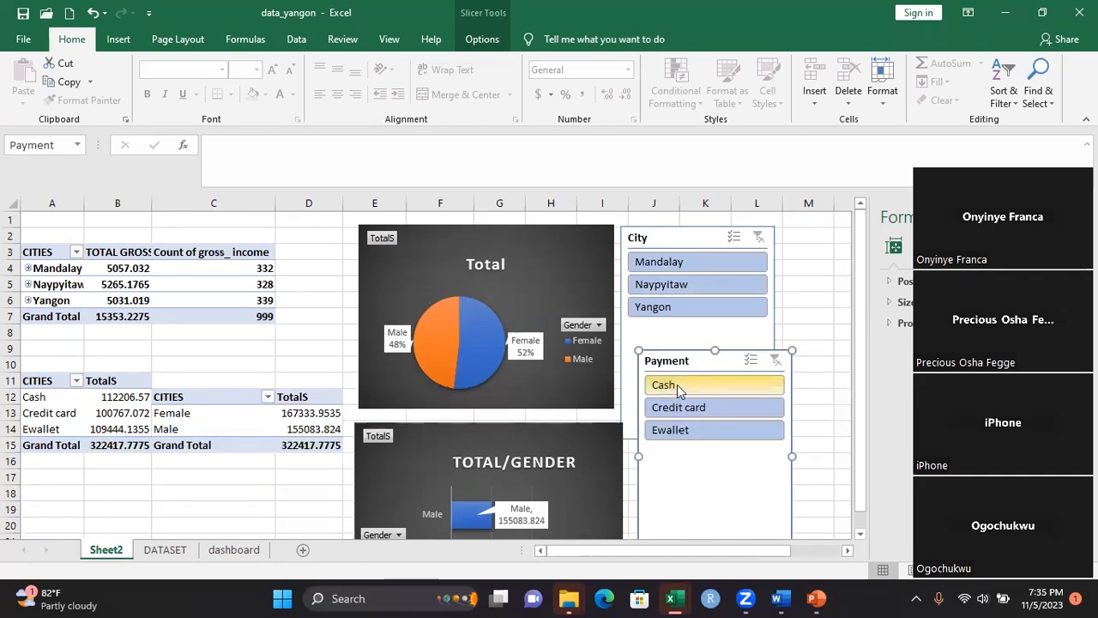
click(677, 386)
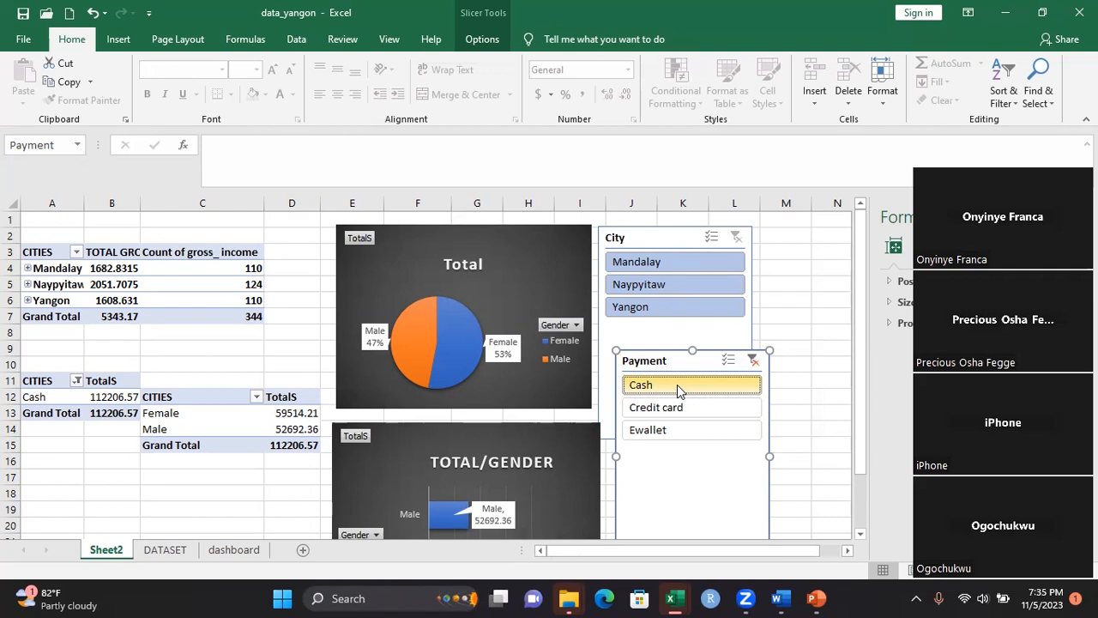
click(754, 360)
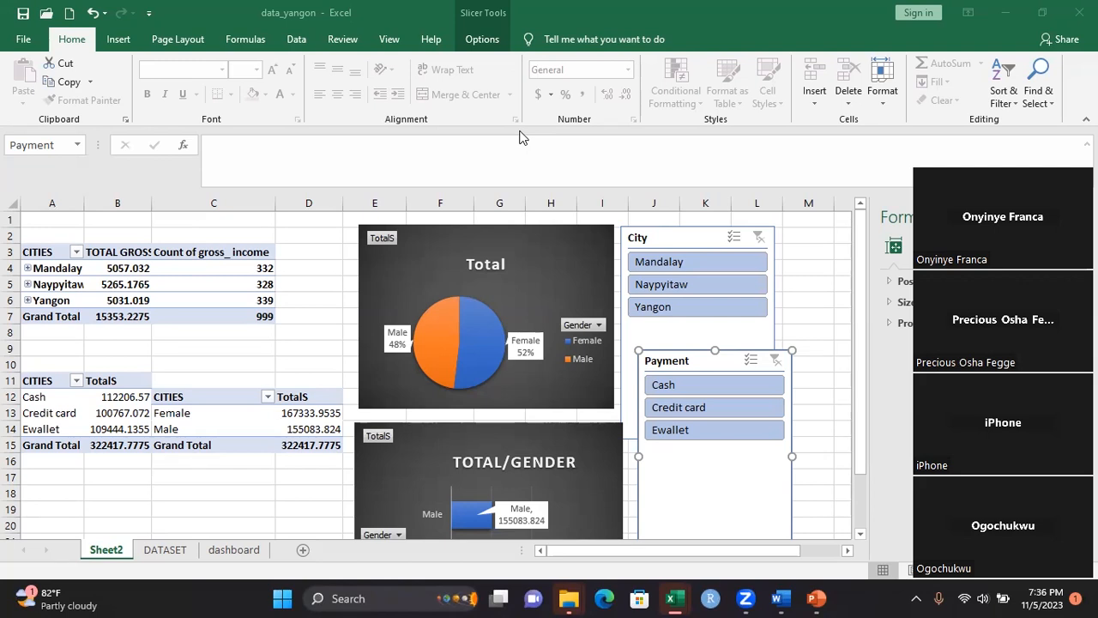
click(808, 437)
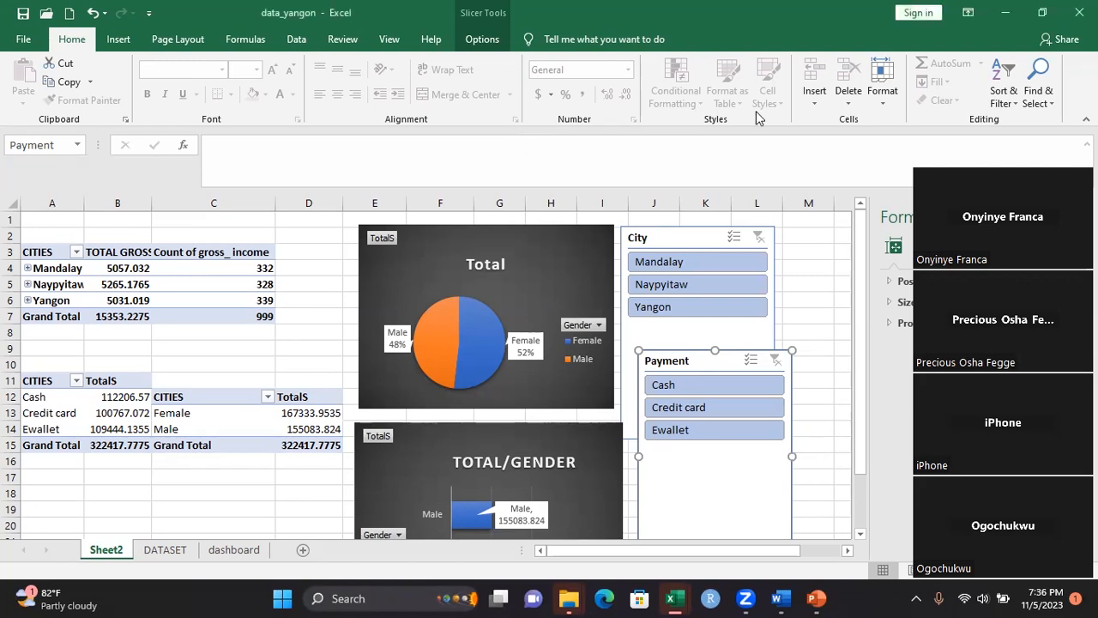